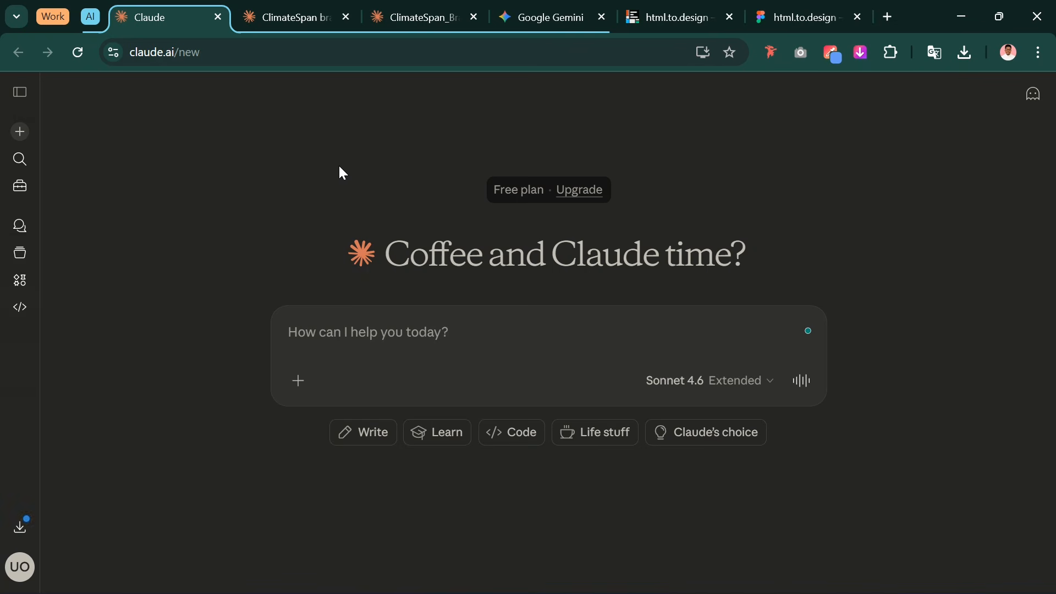
- In the ClimateSpan brand identity chat, preview the attached 'Climate Questionaire - Google Forms.pdf'
left_click(283, 22)
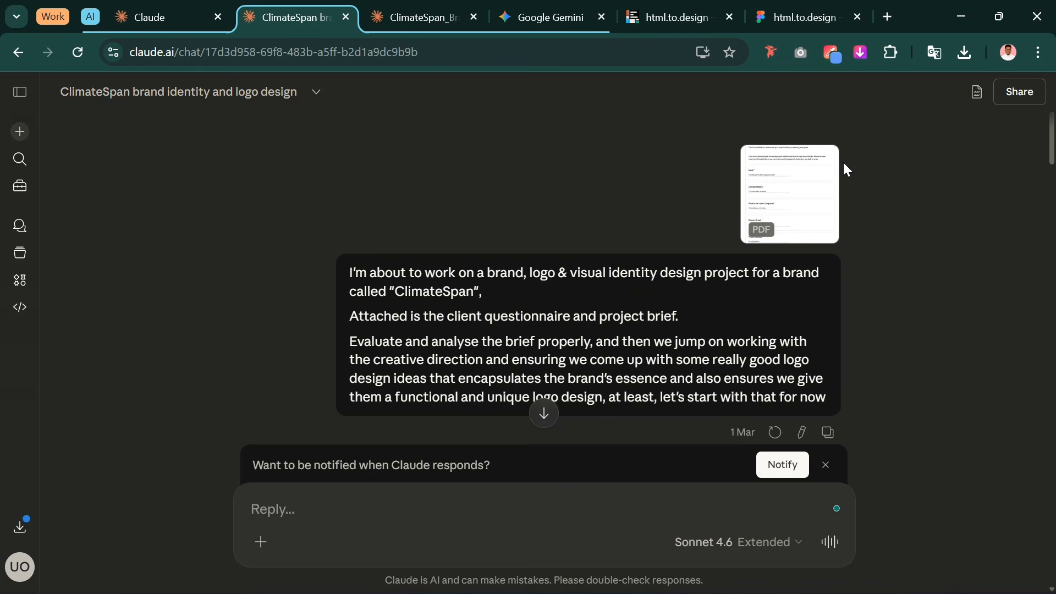
left_click(793, 196)
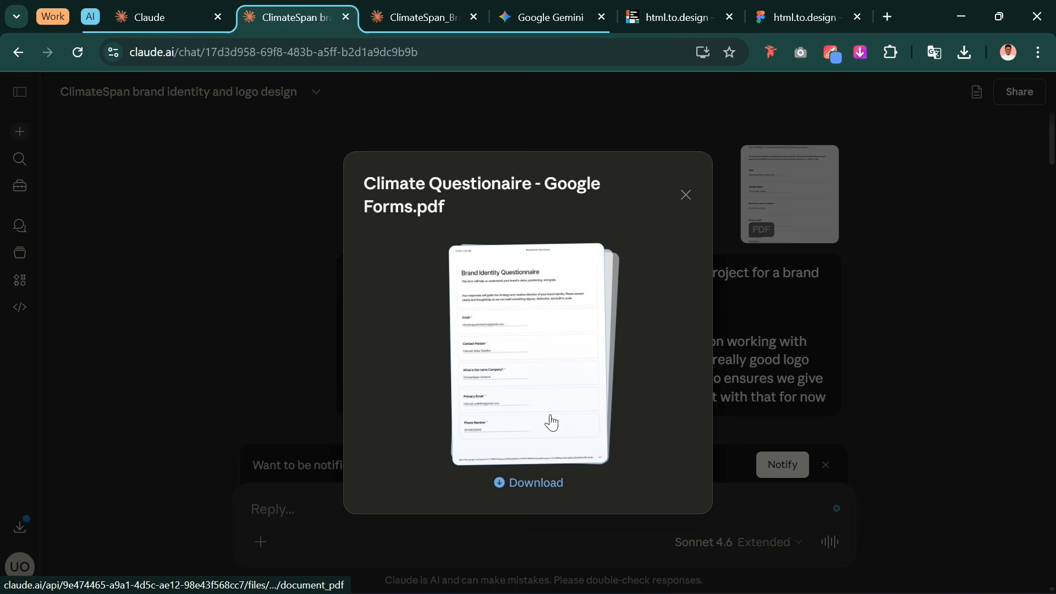
- Open the questionnaire PDF in its own tab and read through the Brand Identity Questionnaire
left_click(538, 483)
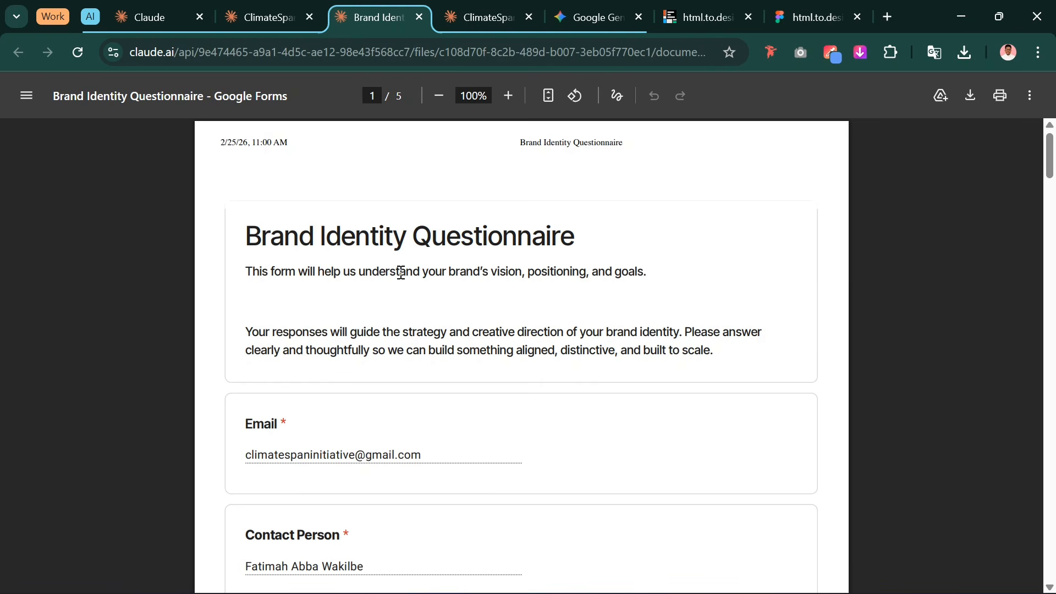
scroll(401, 273, "down", 3)
scroll(401, 272, "down", 20)
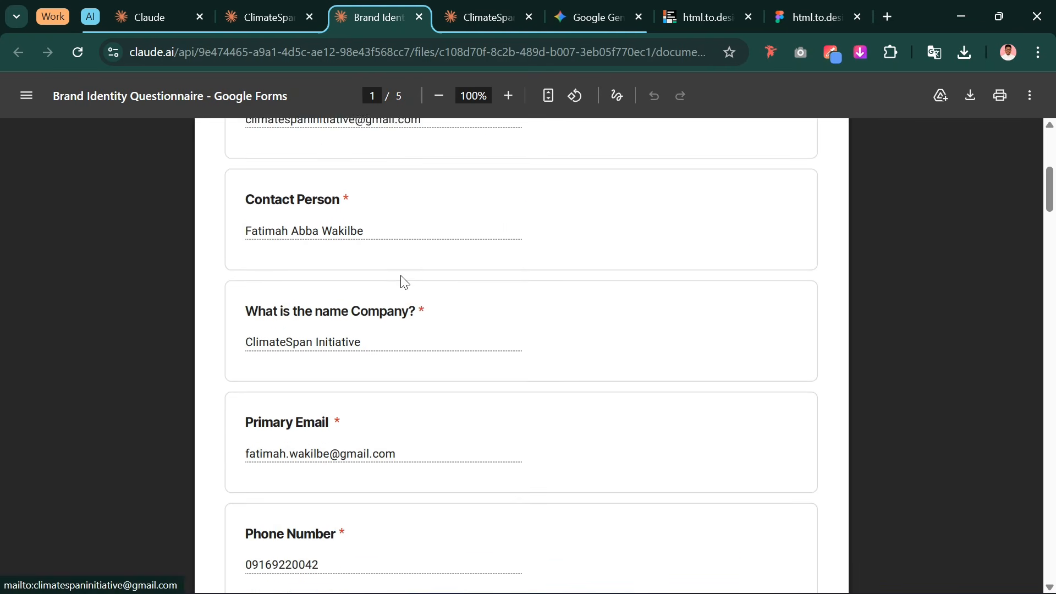
scroll(402, 280, "down", 20)
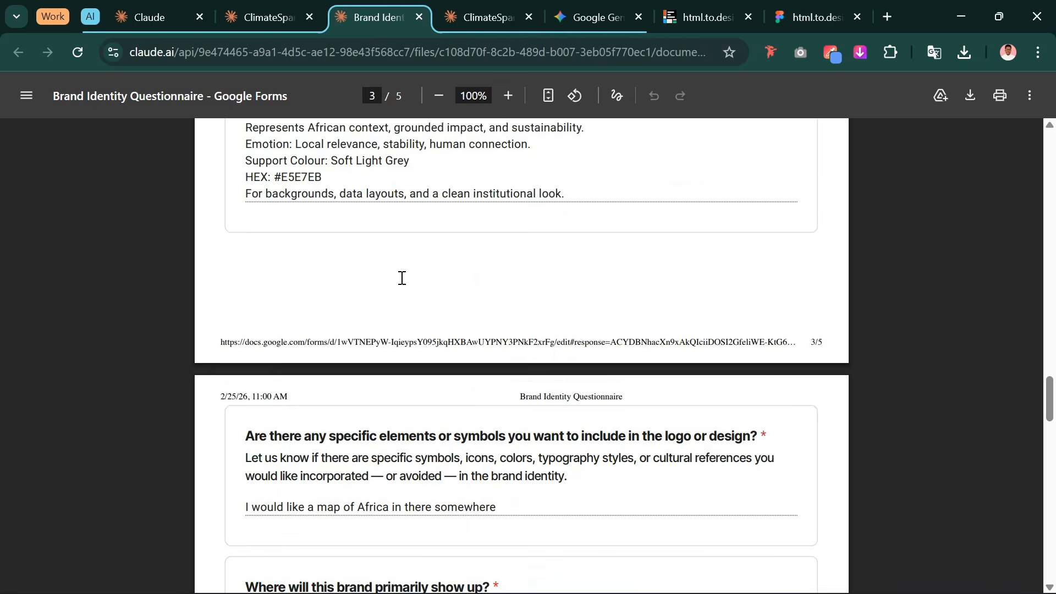
scroll(402, 278, "down", 10)
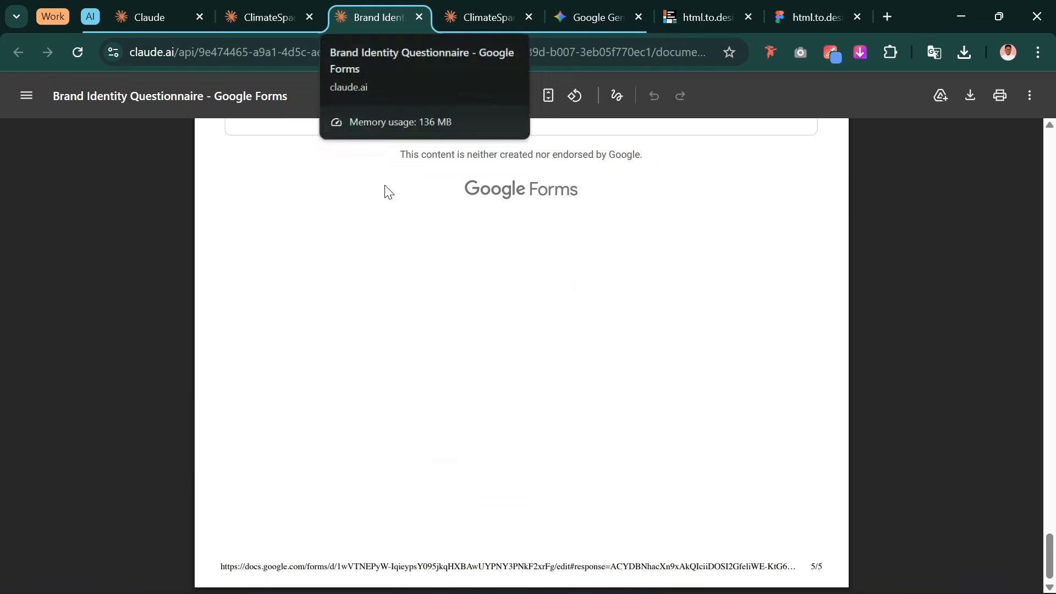
scroll(395, 242, "up", 20)
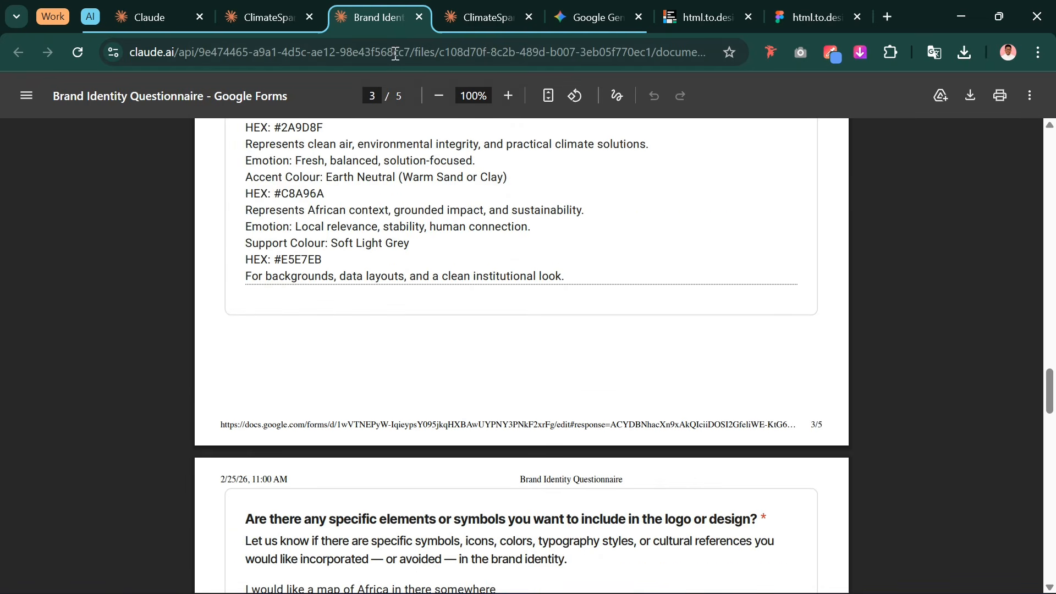
- Close the PDF tab and preview to see Claude's 'Key Strategic Observations' reply
left_click(419, 17)
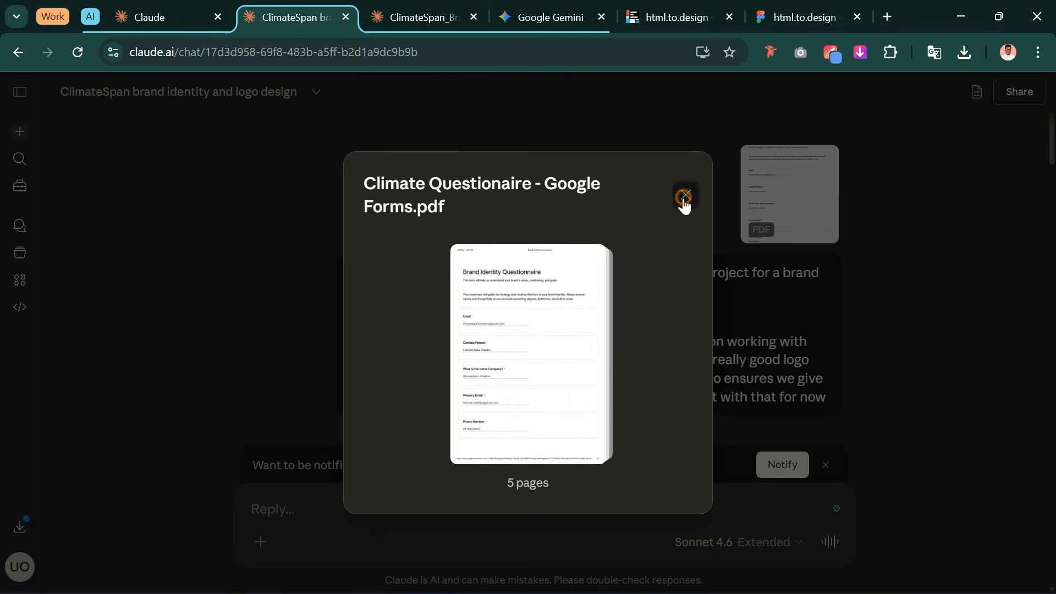
left_click(686, 194)
scroll(625, 335, "down", 3)
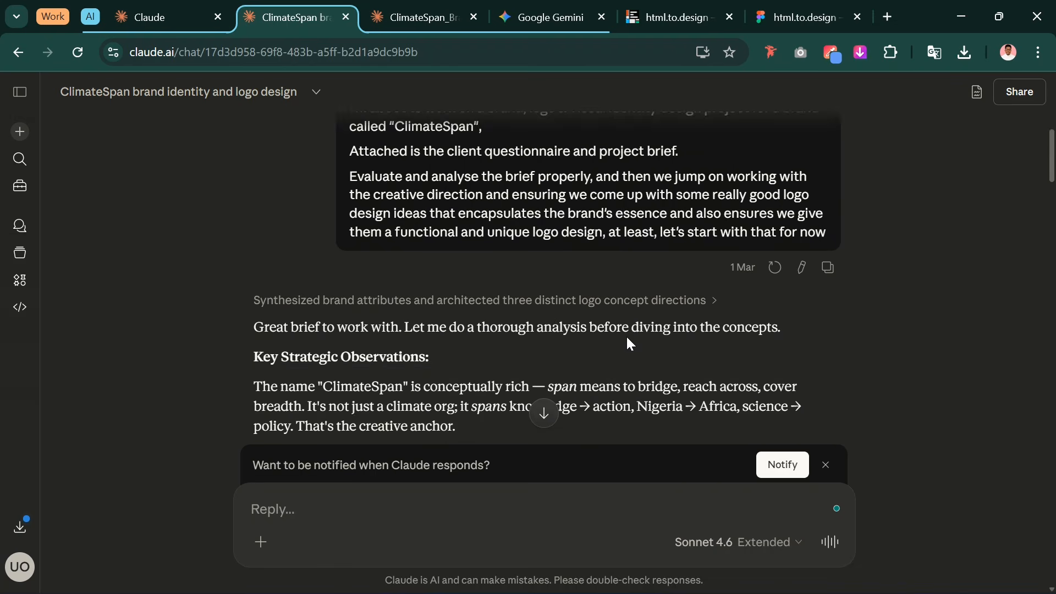
scroll(614, 331, "up", 2)
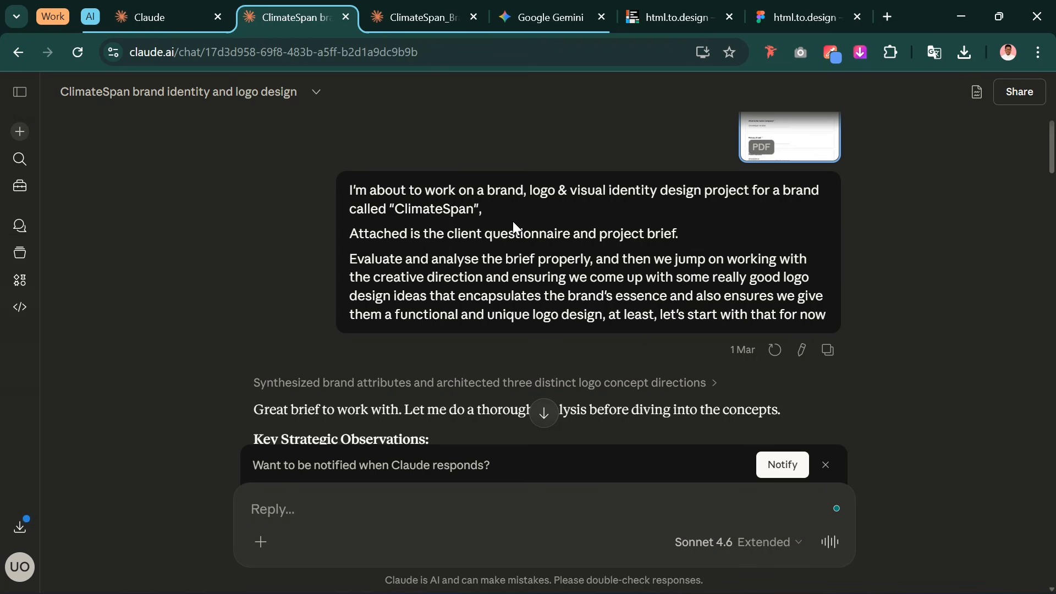
- Reopen the questionnaire PDF in a new tab and scroll to the preferred colour palette HEX codes
left_click(816, 128)
left_click(533, 435)
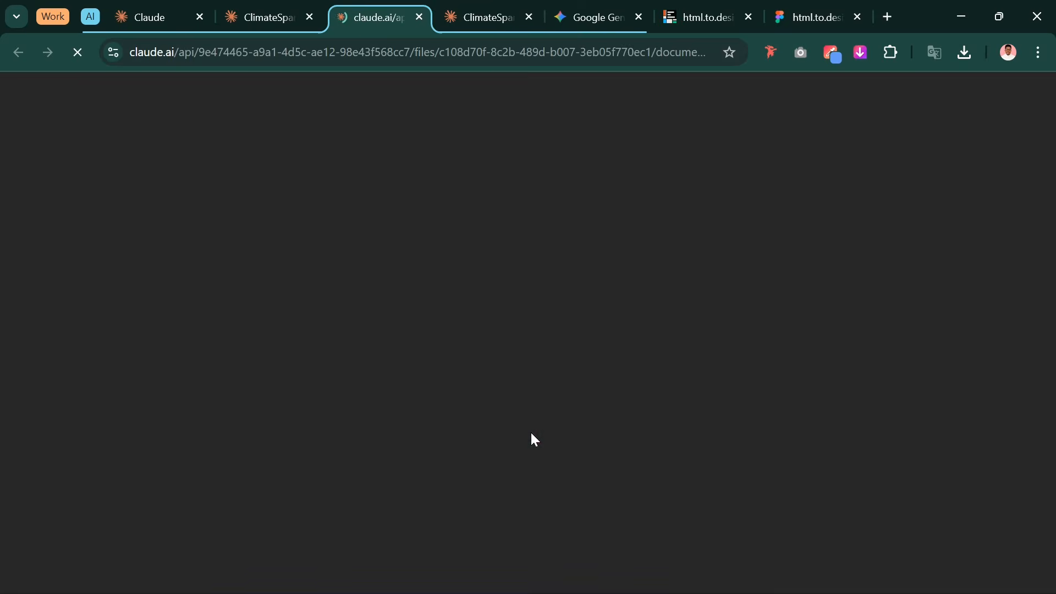
scroll(466, 358, "down", 10)
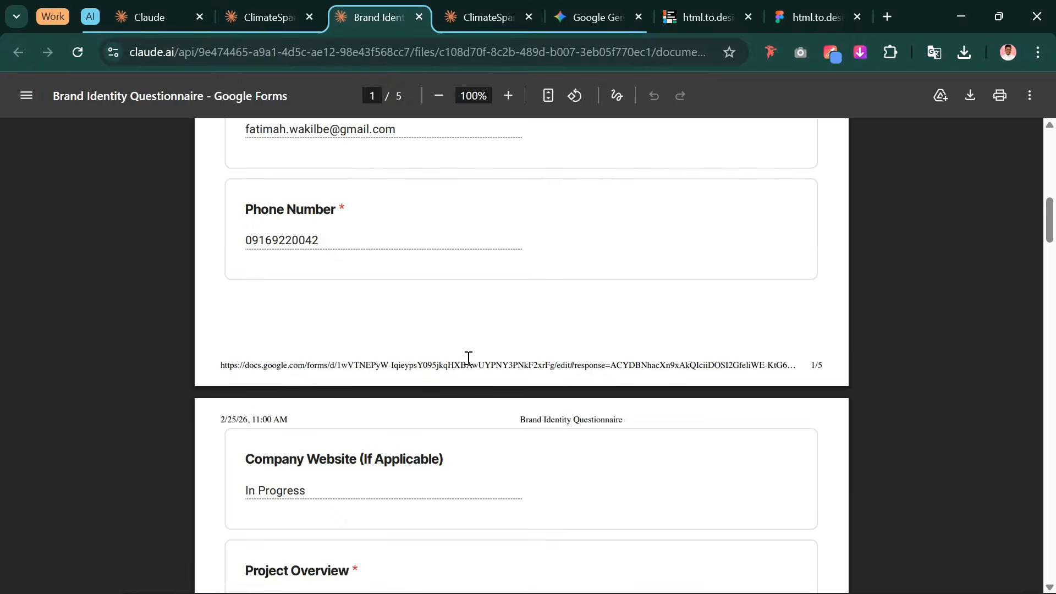
scroll(469, 358, "down", 13)
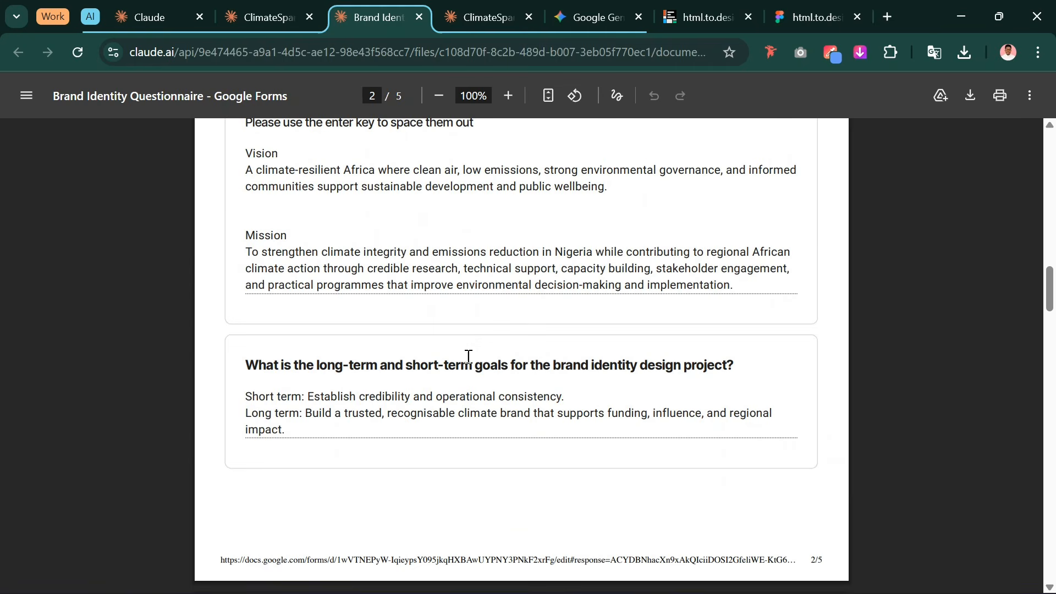
scroll(469, 357, "down", 6)
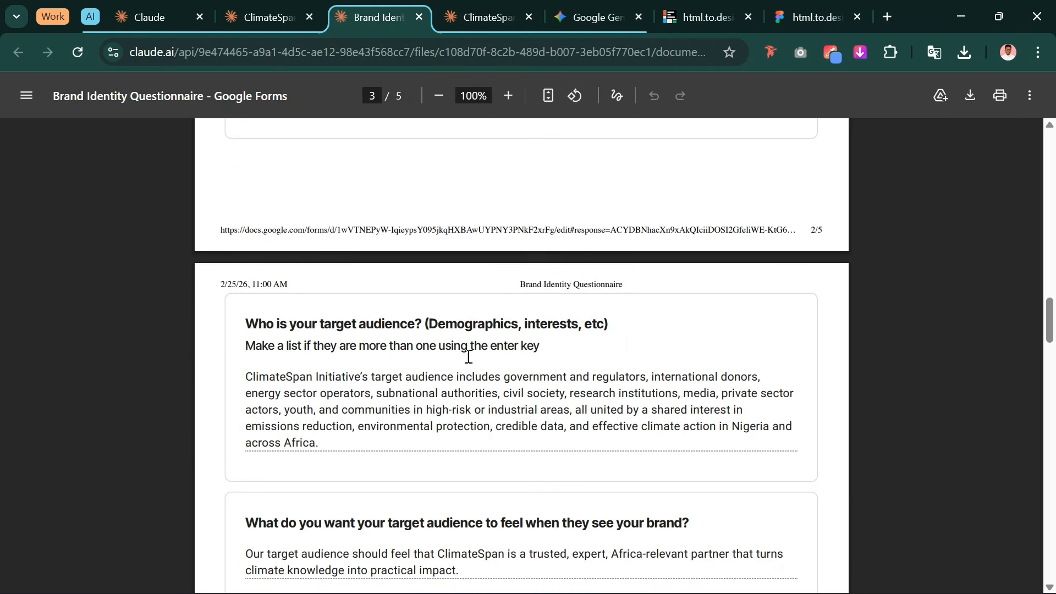
scroll(456, 371, "down", 4)
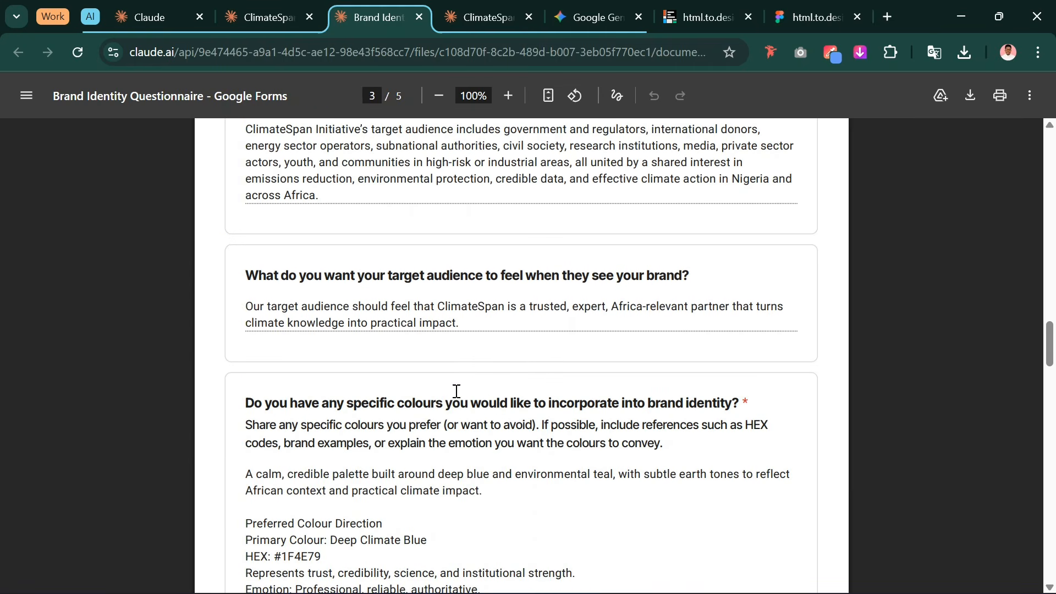
scroll(418, 434, "down", 2)
scroll(302, 418, "down", 3)
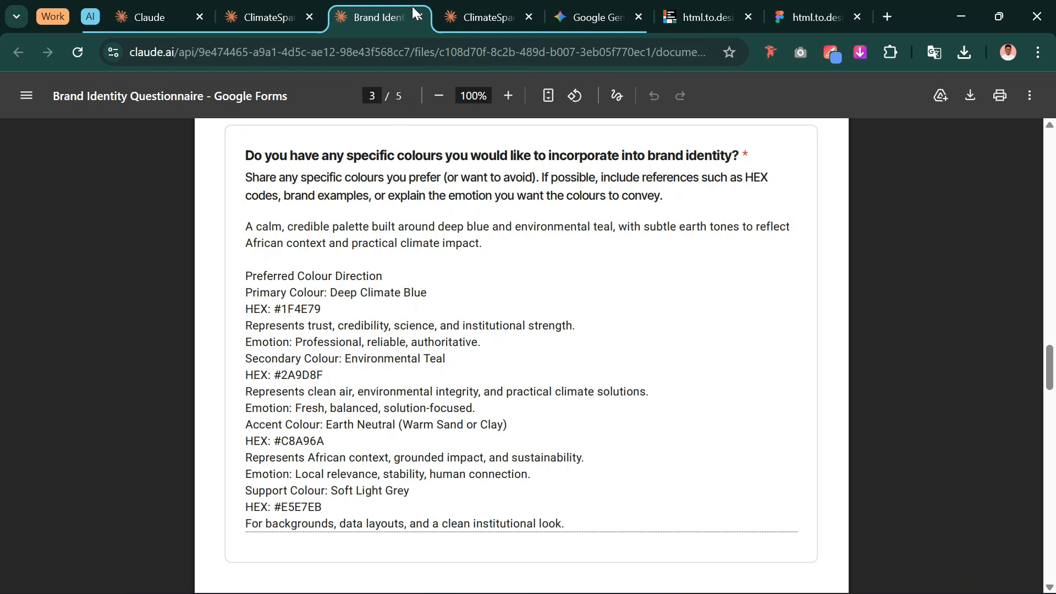
- Close the questionnaire PDF and its preview, returning to the ClimateSpan chat
left_click(289, 20)
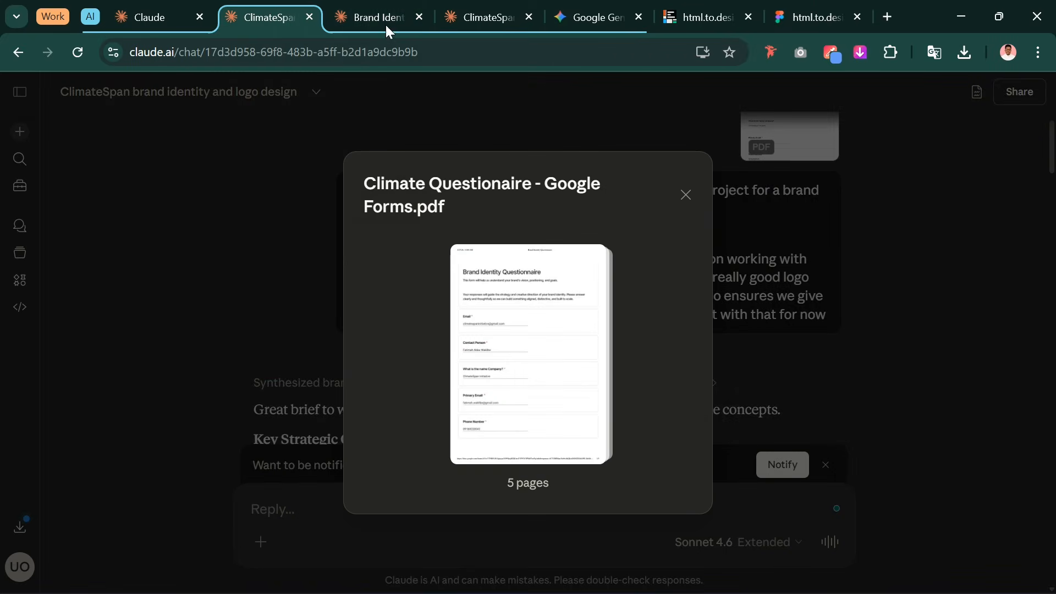
left_click(412, 18)
left_click(418, 20)
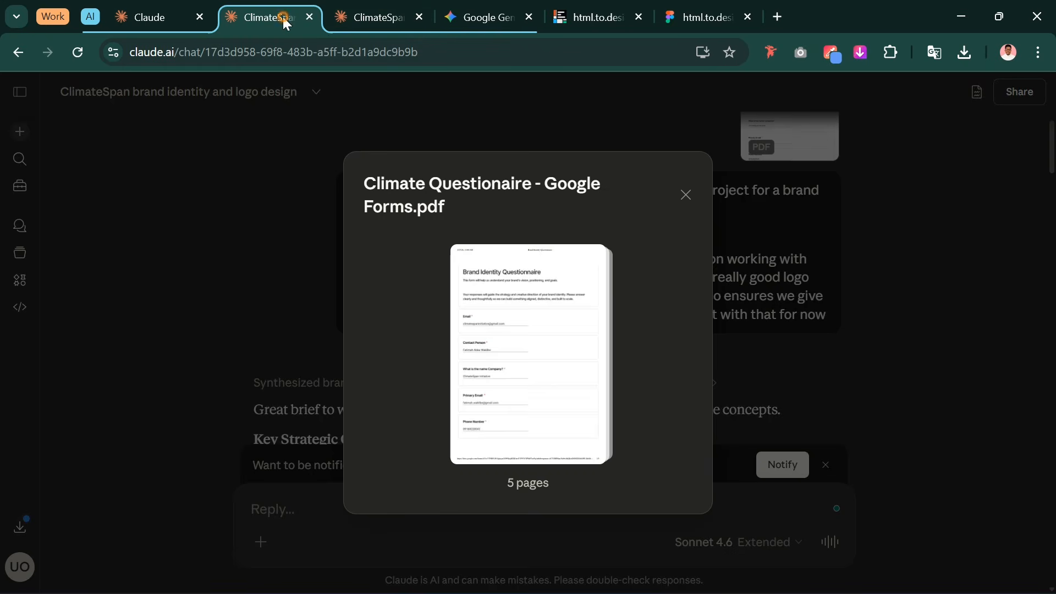
left_click(318, 219)
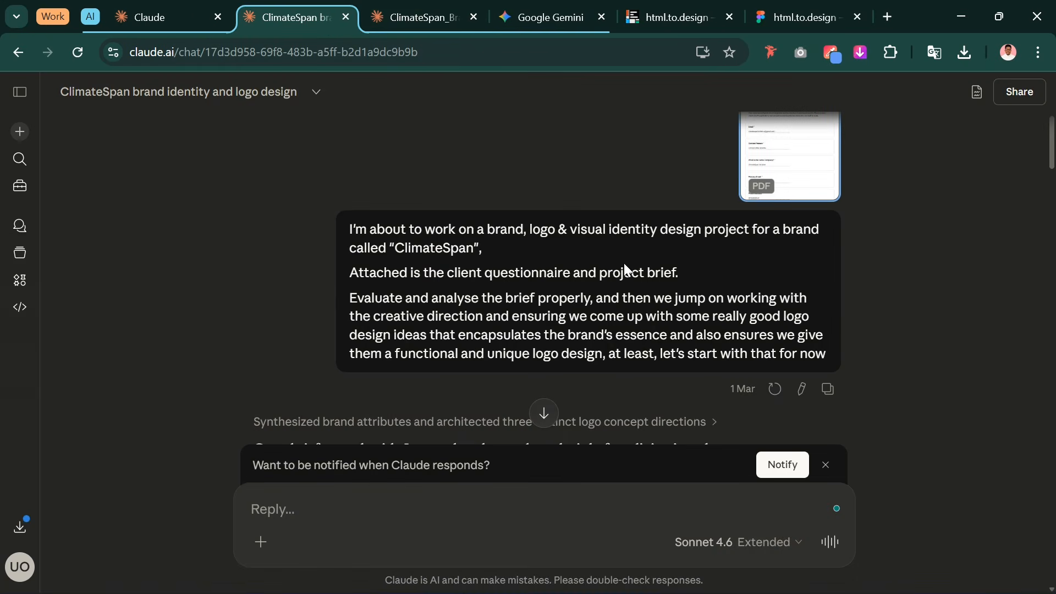
scroll(461, 233, "down", 15)
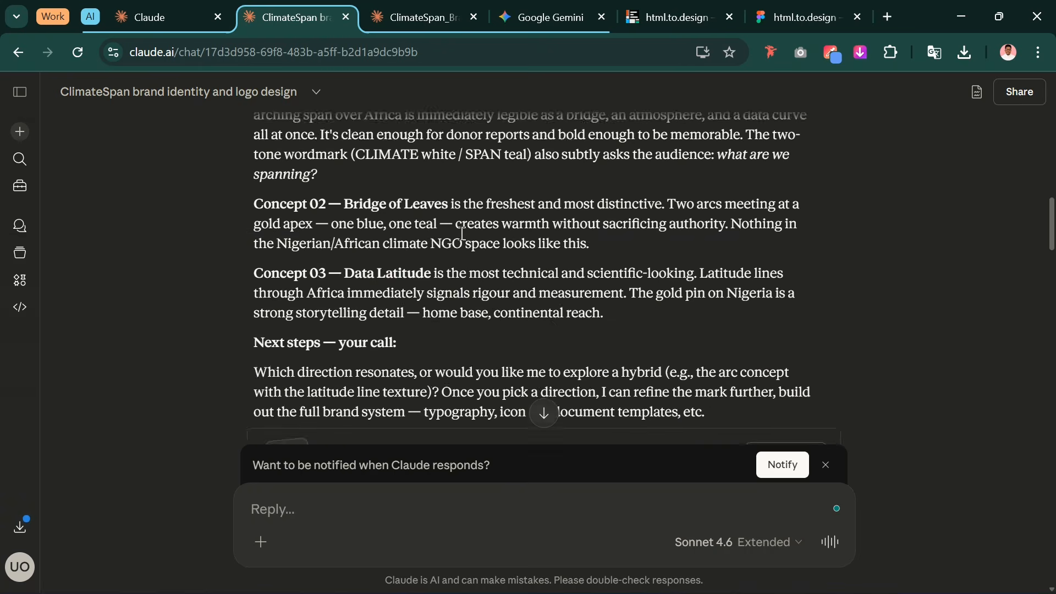
scroll(462, 233, "down", 3)
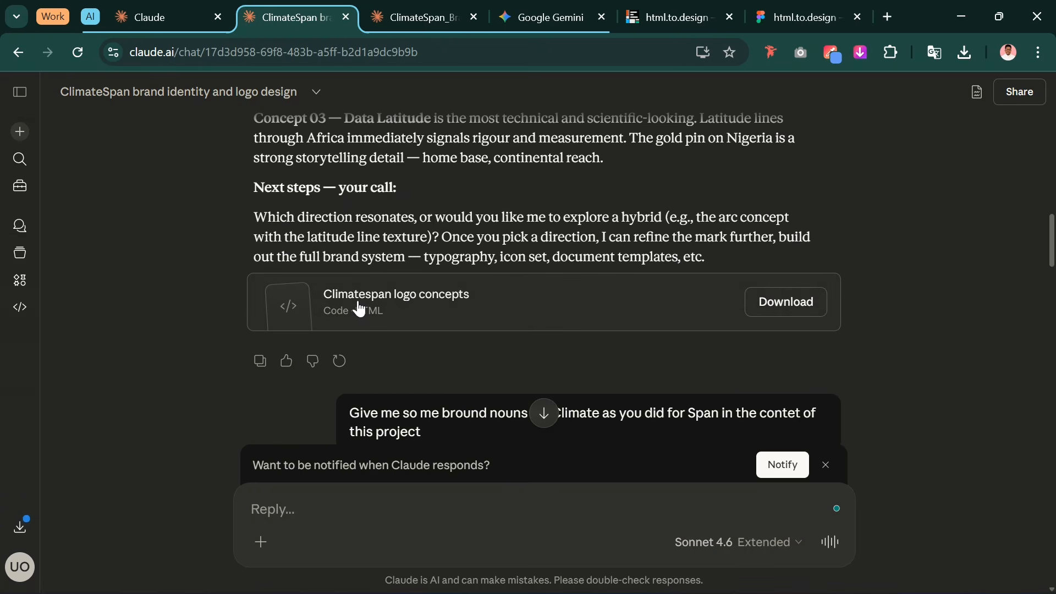
- Open the 'Climatespan logo concepts' HTML artifact
left_click(459, 313)
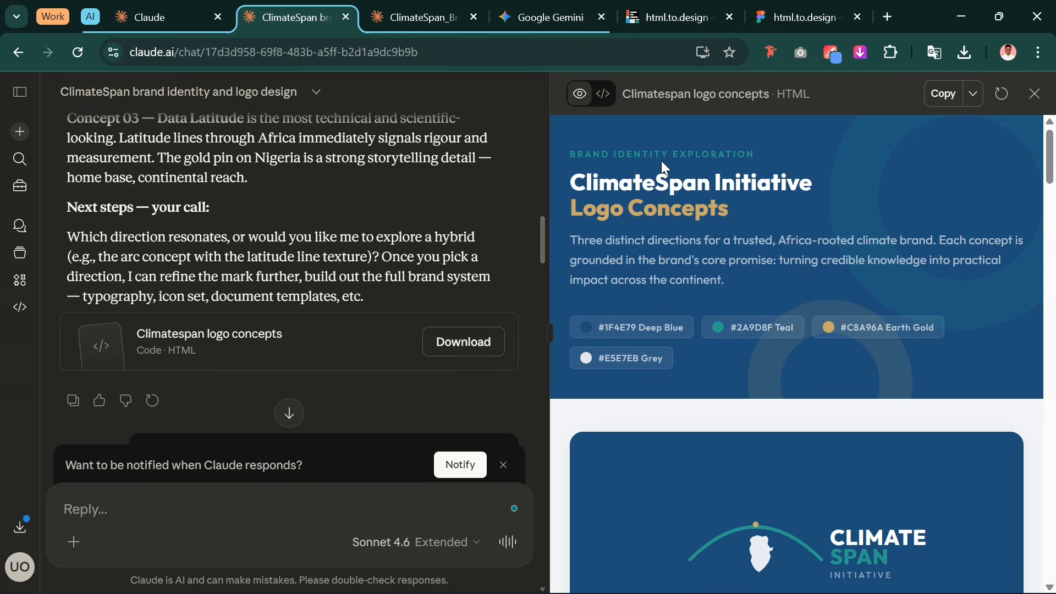
scroll(745, 234, "down", 6)
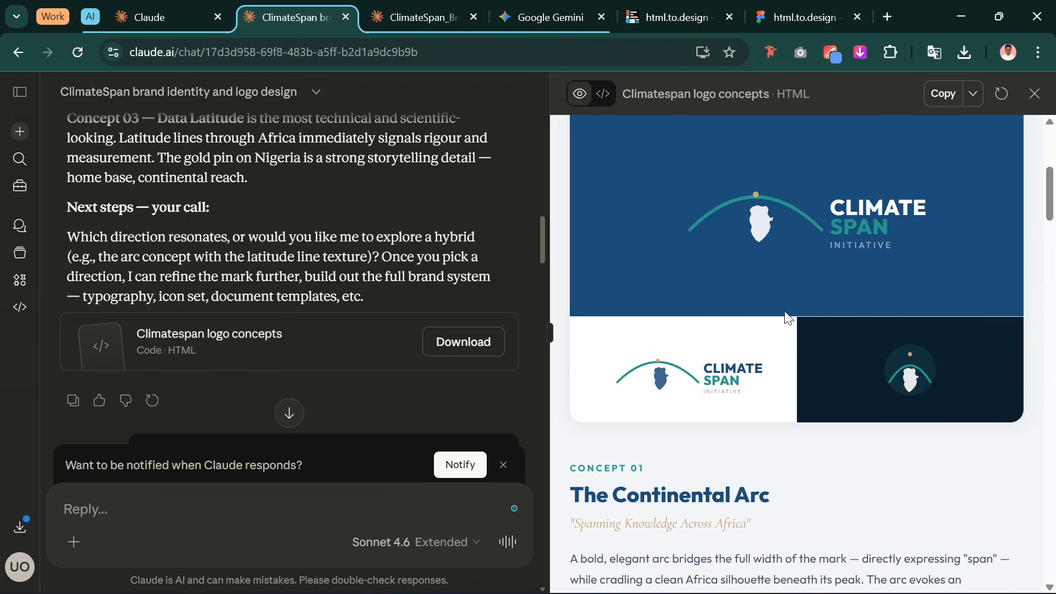
scroll(785, 308, "up", 5)
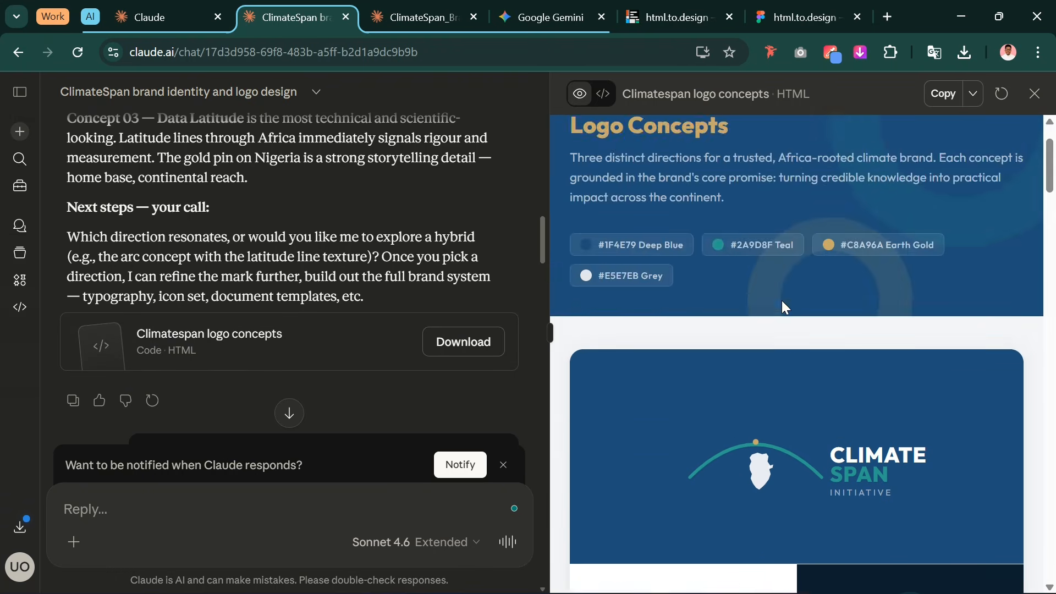
scroll(785, 308, "up", 1)
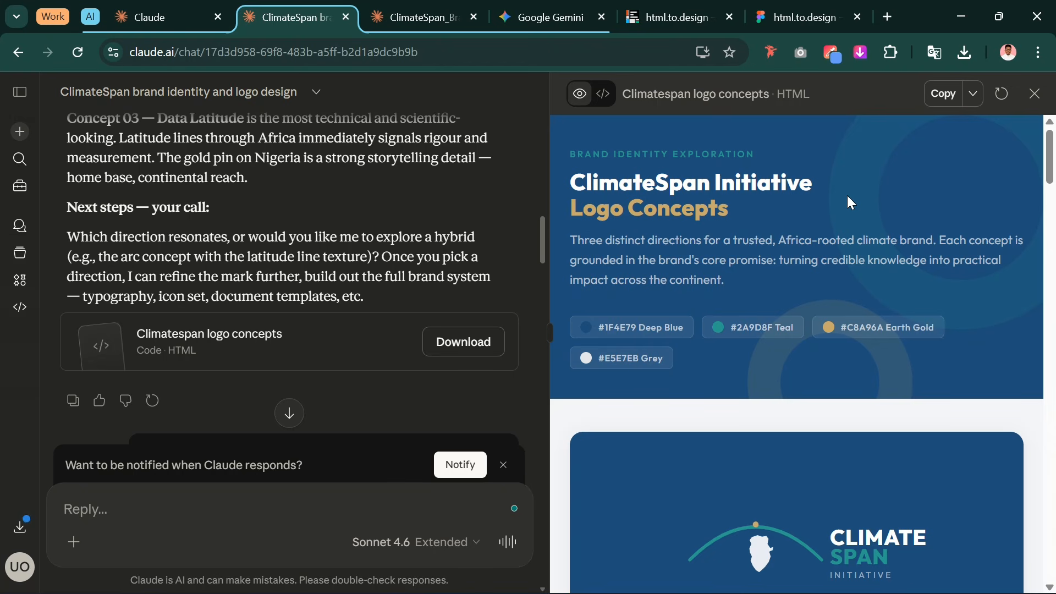
- Review Concepts 01–03, the audience fit matrix and recommendation, then return to Concept 01, The Continental Arc
scroll(848, 196, "down", 15)
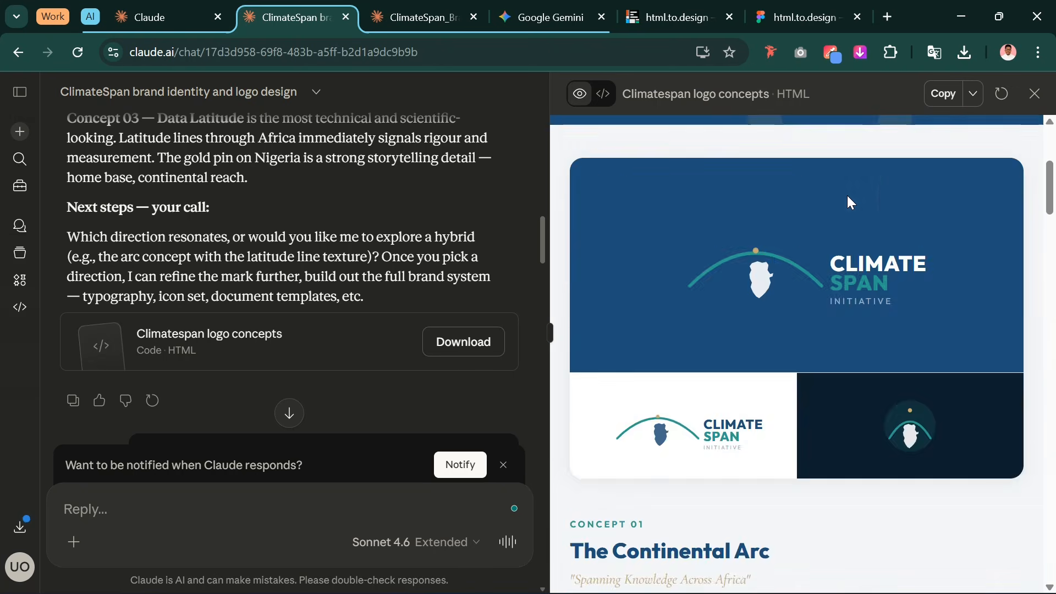
scroll(851, 207, "down", 5)
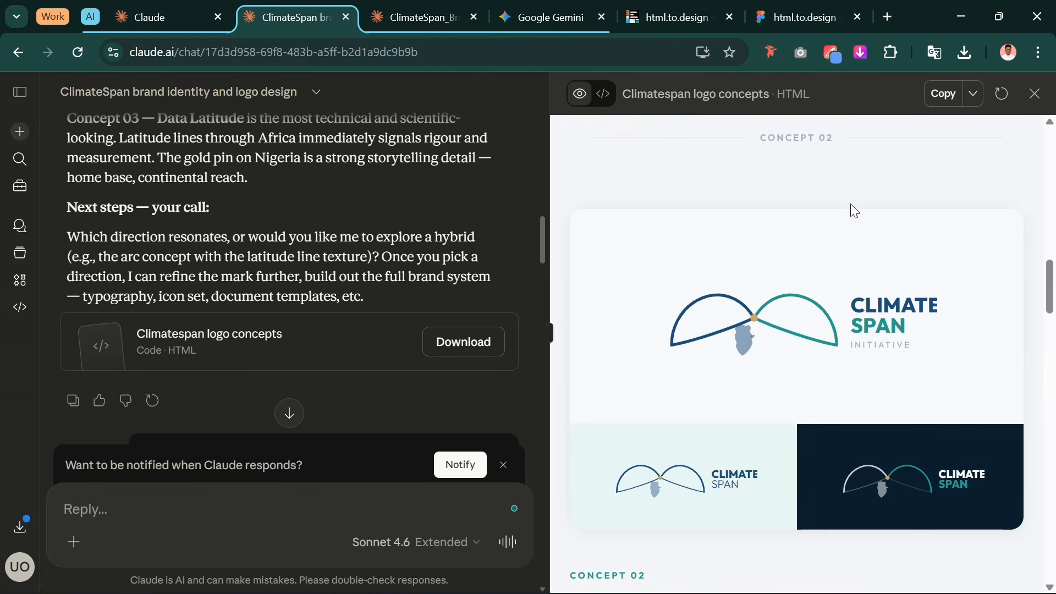
scroll(815, 340, "down", 6)
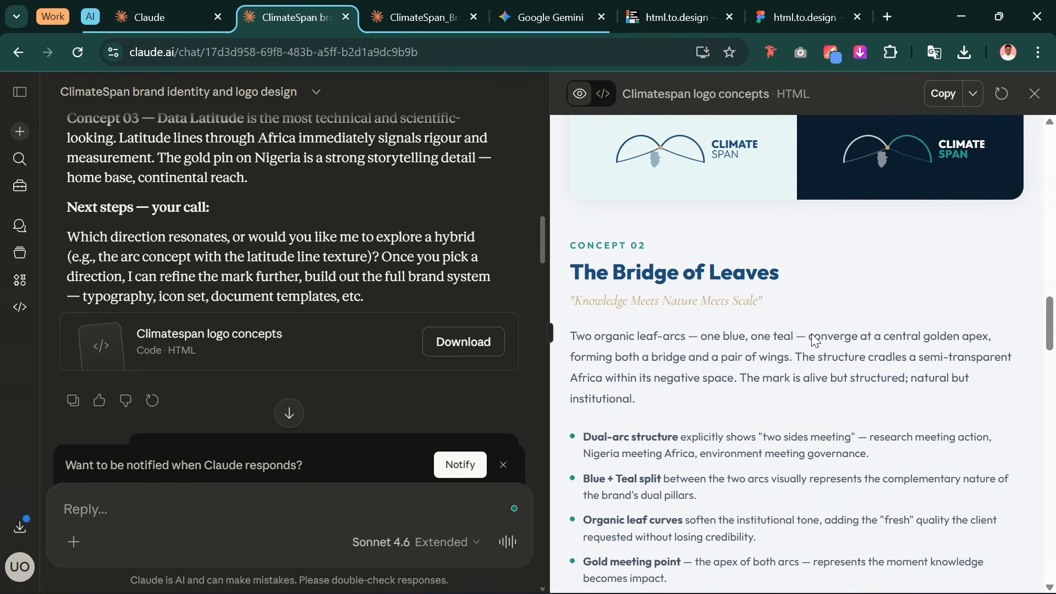
scroll(815, 341, "down", 17)
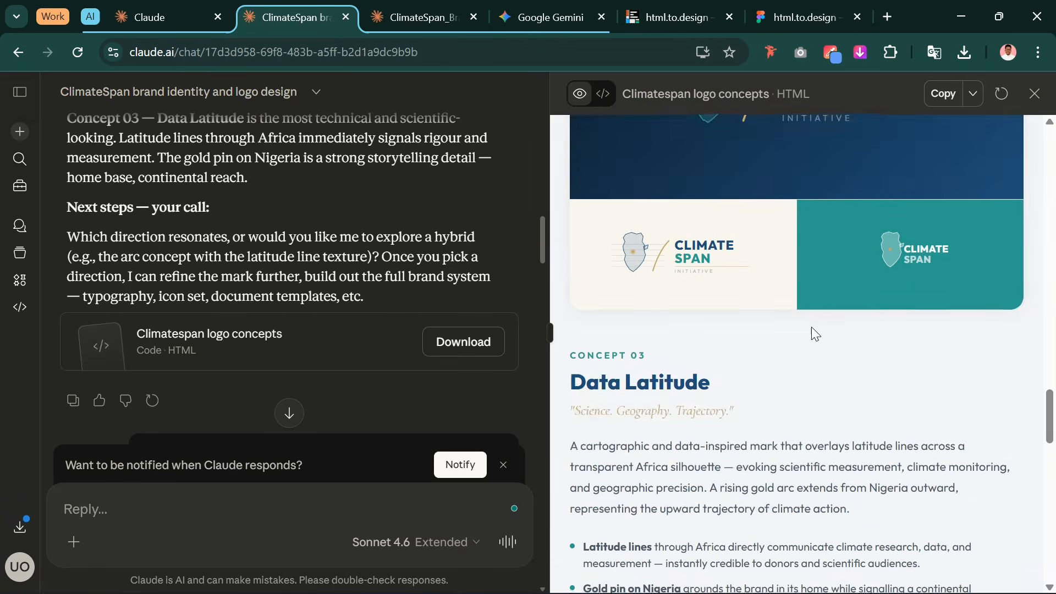
scroll(811, 327, "down", 20)
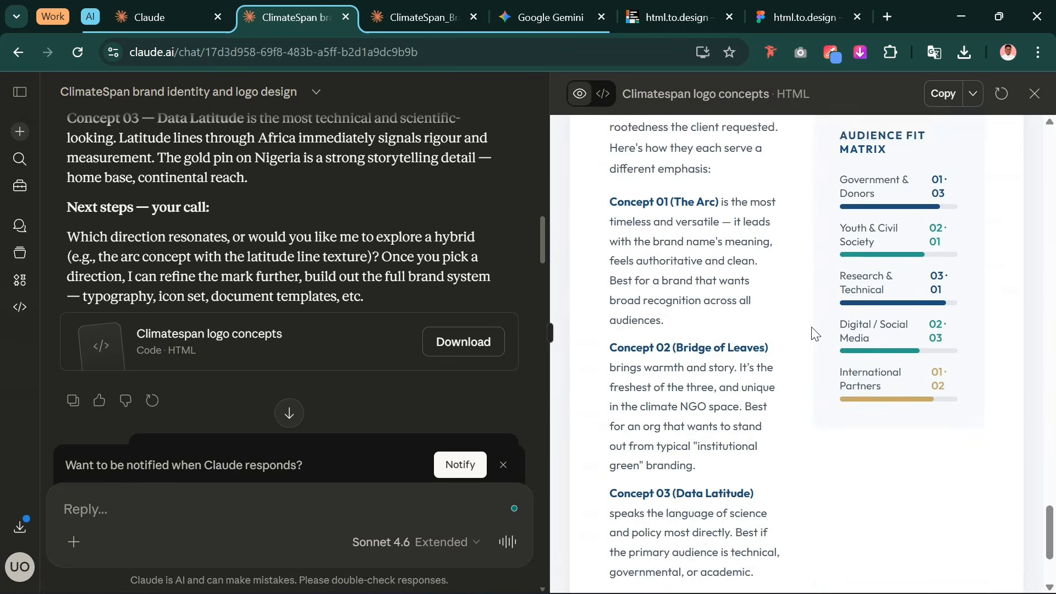
scroll(812, 334, "down", 3)
scroll(816, 416, "up", 12)
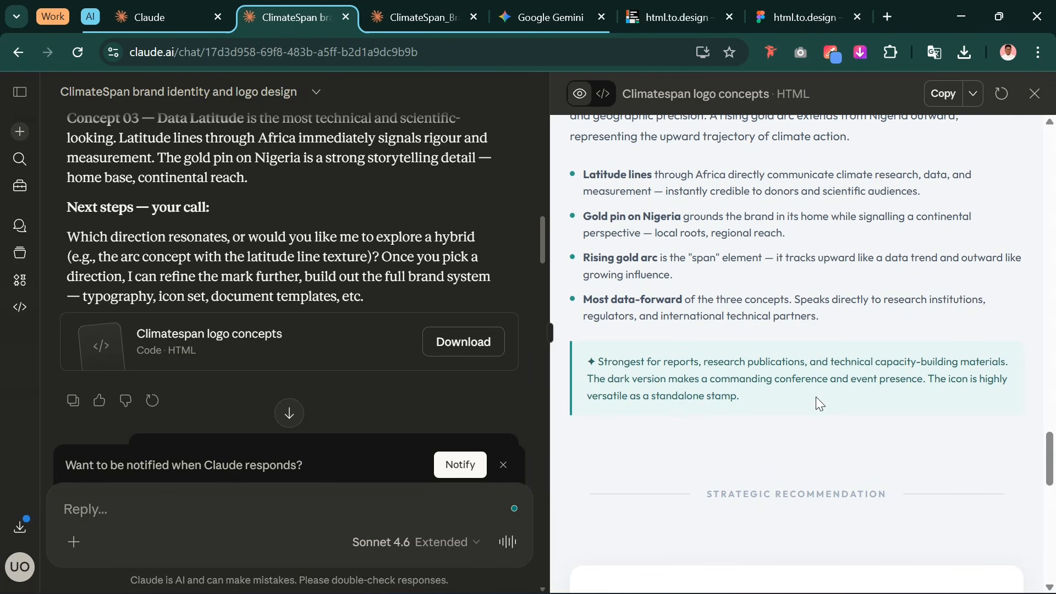
scroll(812, 392, "up", 6)
scroll(812, 393, "up", 20)
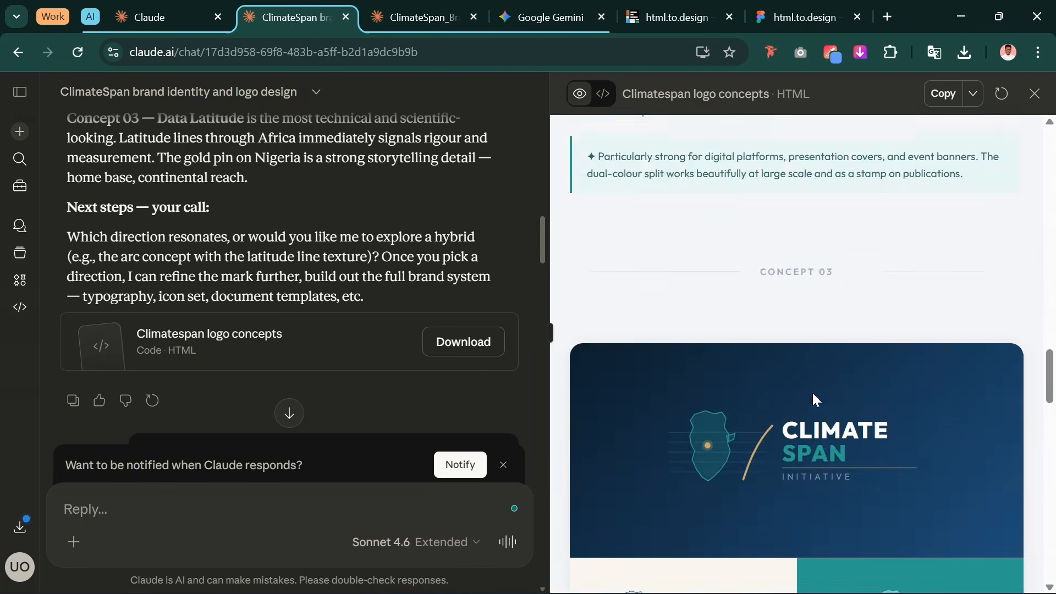
scroll(813, 393, "up", 8)
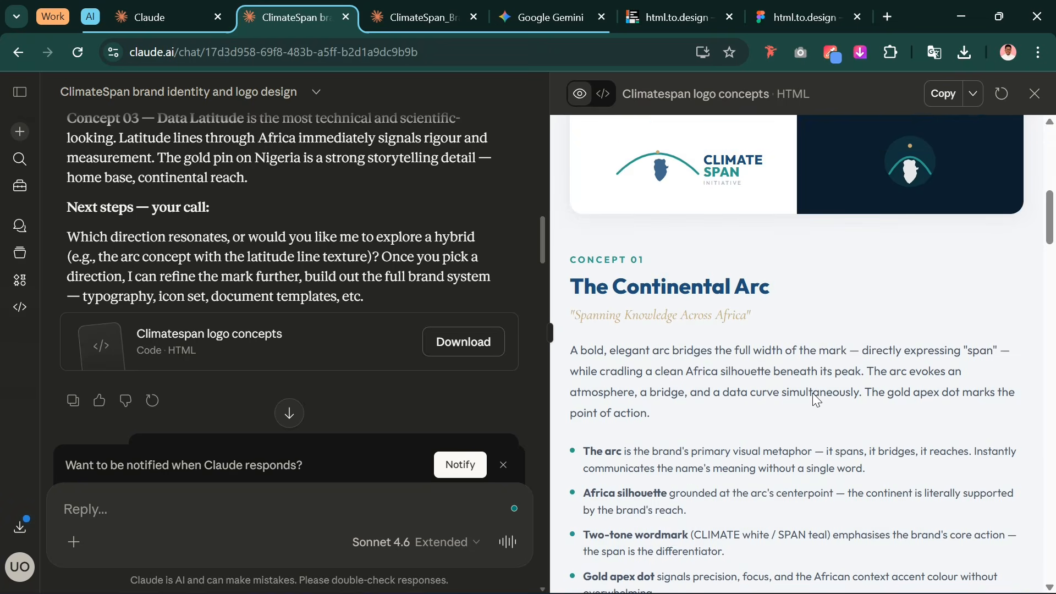
- Close the logo concepts panel and switch to the Figma ClimateSpan Brand Guideline file
left_click(1034, 94)
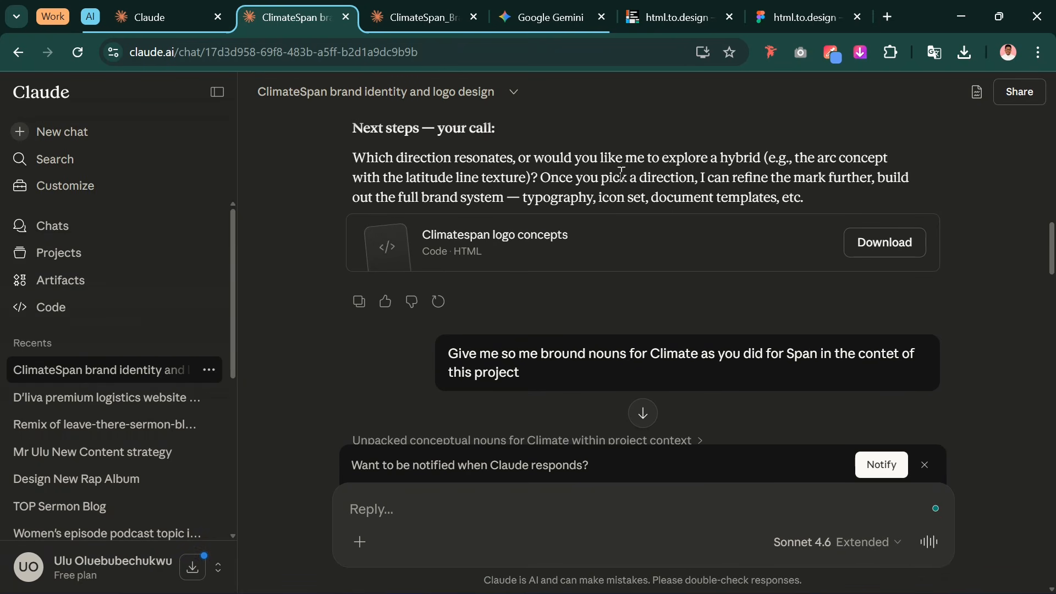
key("alt+Tab")
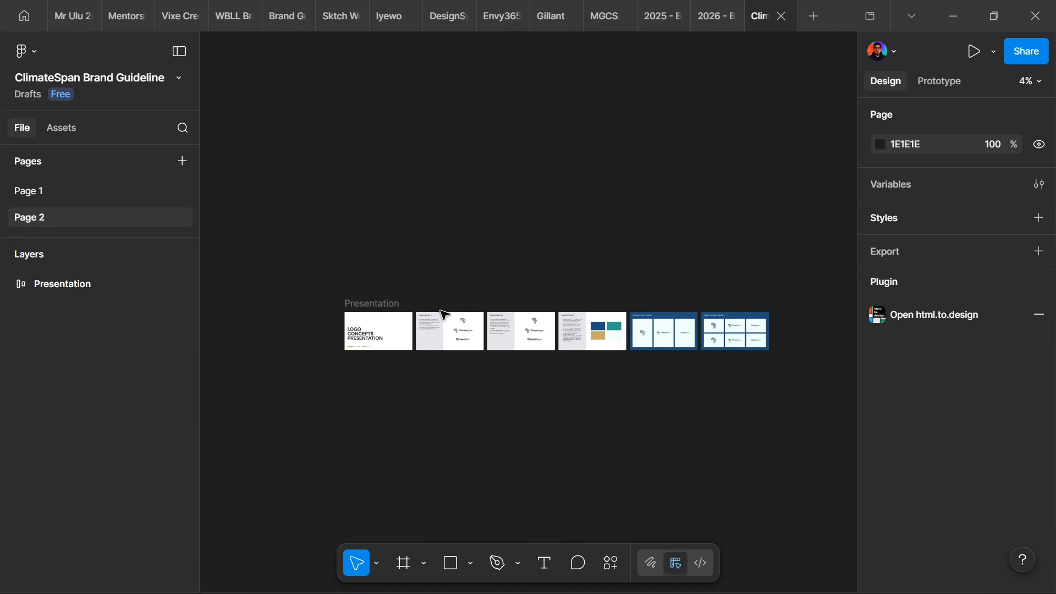
scroll(443, 311, "up", 5, "ctrl")
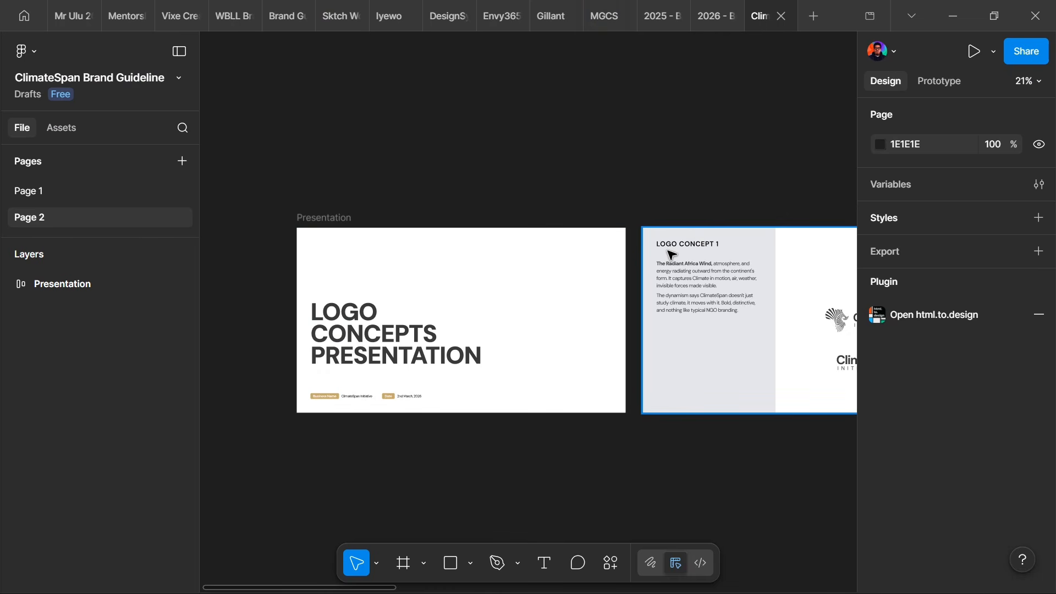
- Frame Page 2's Logo Concept 1 'Radiant Africa Wind' slide with its three lockups and description
key("space")
left_click_drag(733, 198, 518, 181)
left_click_drag(655, 178, 527, 179)
scroll(583, 264, "up", 5, "ctrl")
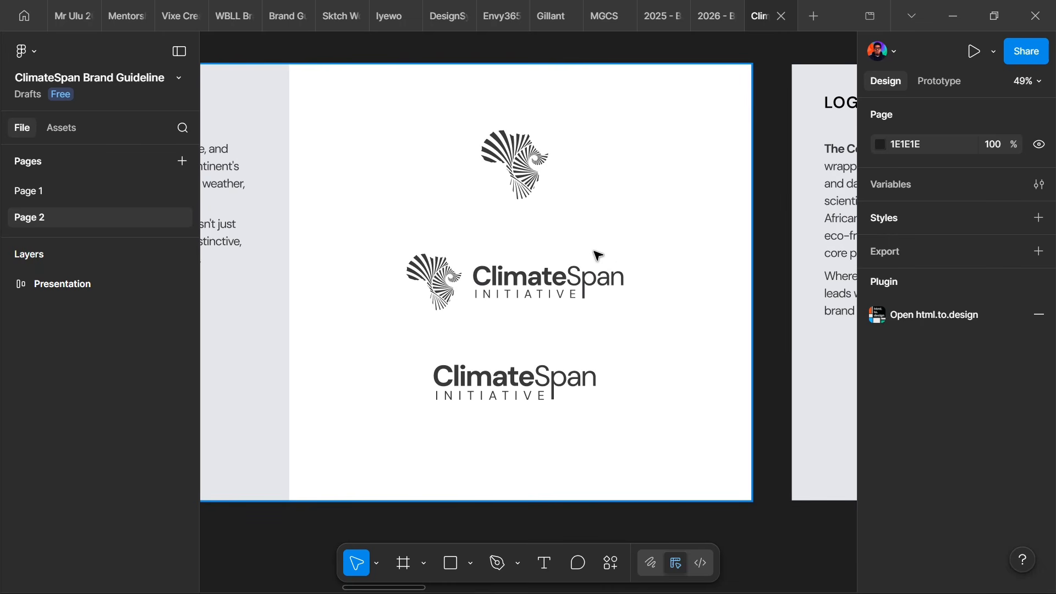
key("space")
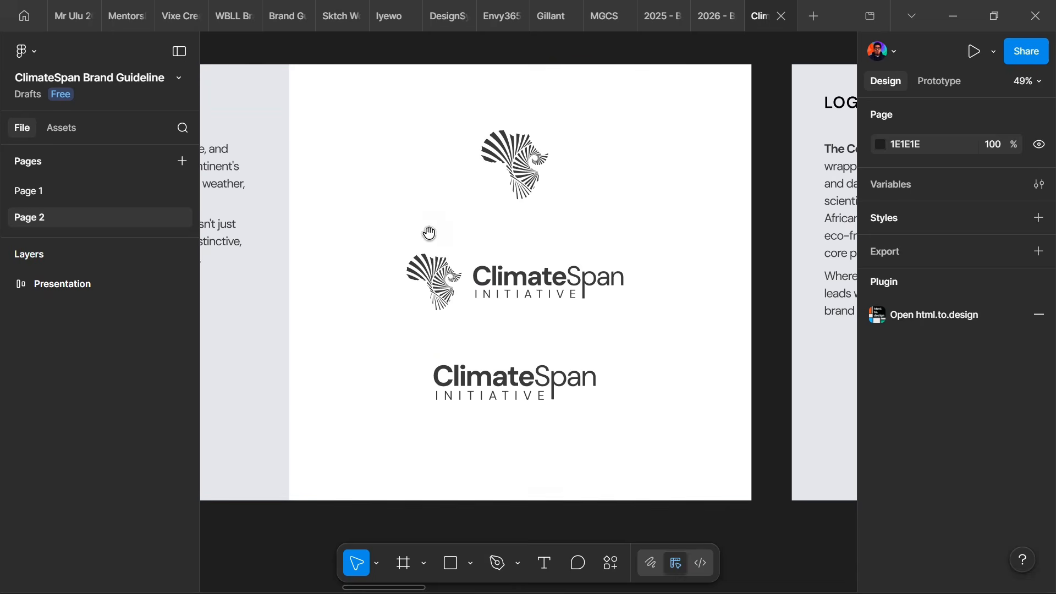
left_click_drag(428, 229, 594, 219)
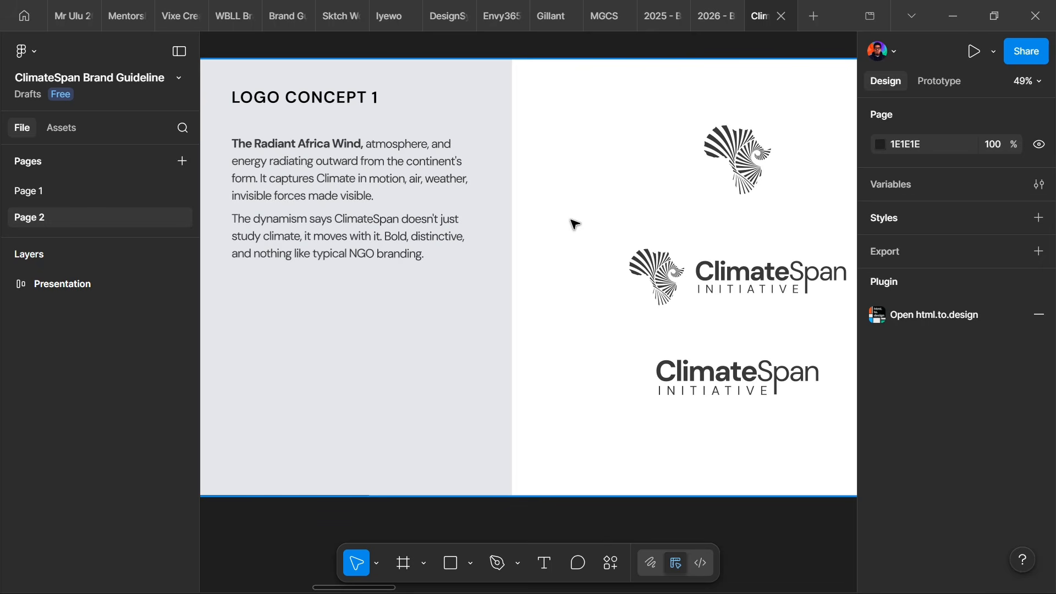
scroll(578, 220, "right", 5)
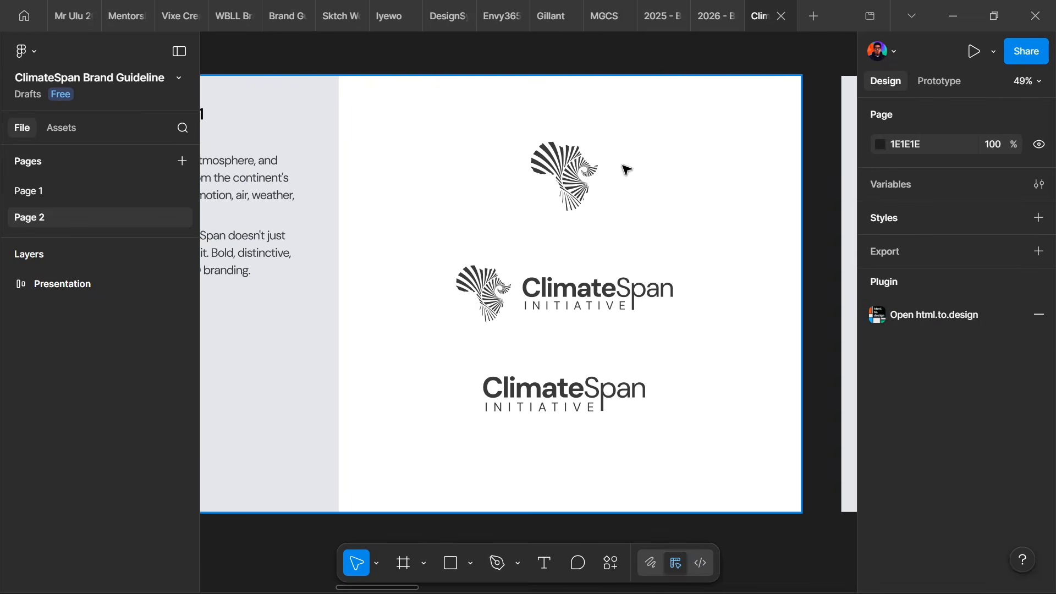
scroll(550, 211, "up", 5)
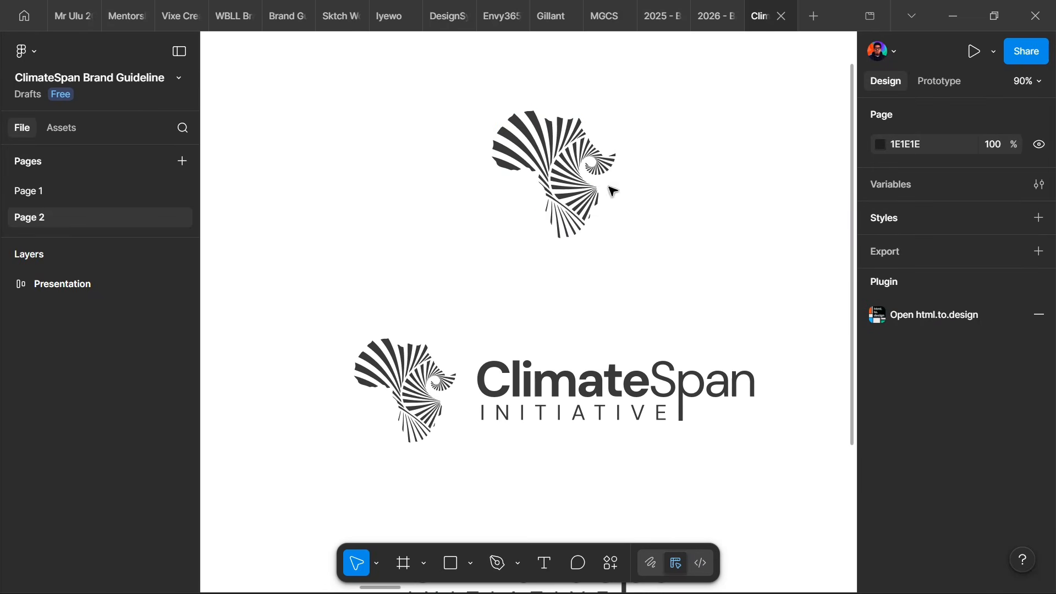
scroll(565, 132, "up", 1)
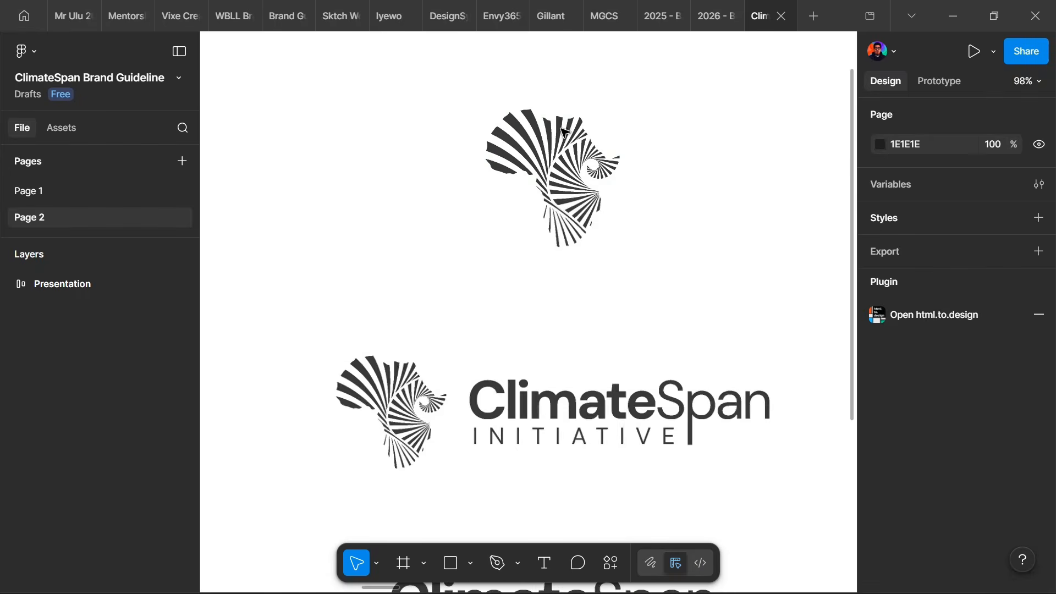
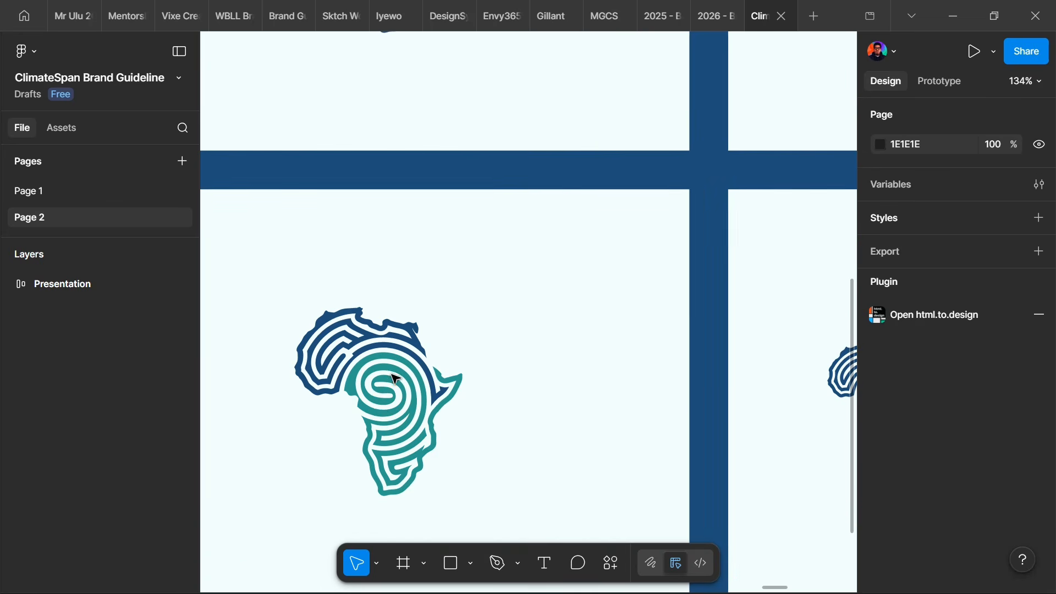
scroll(372, 405, "up", 3)
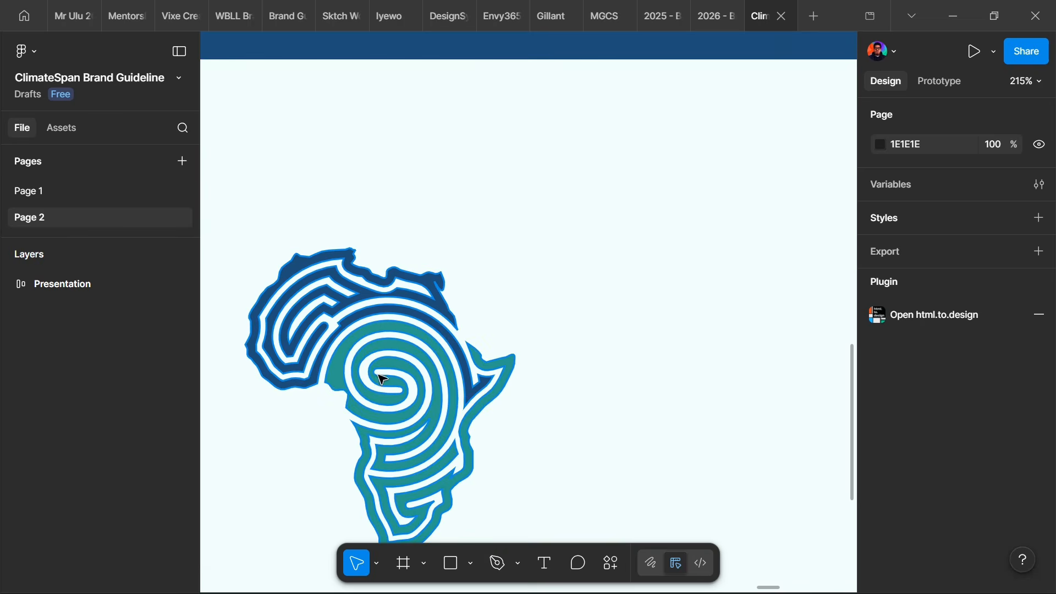
- Pan and zoom over the fingerprint Africa logos on the Logo & Colour Concept frame, then switch to Affinity Designer's ClimateSpan Logo file
scroll(450, 477, "down", 5)
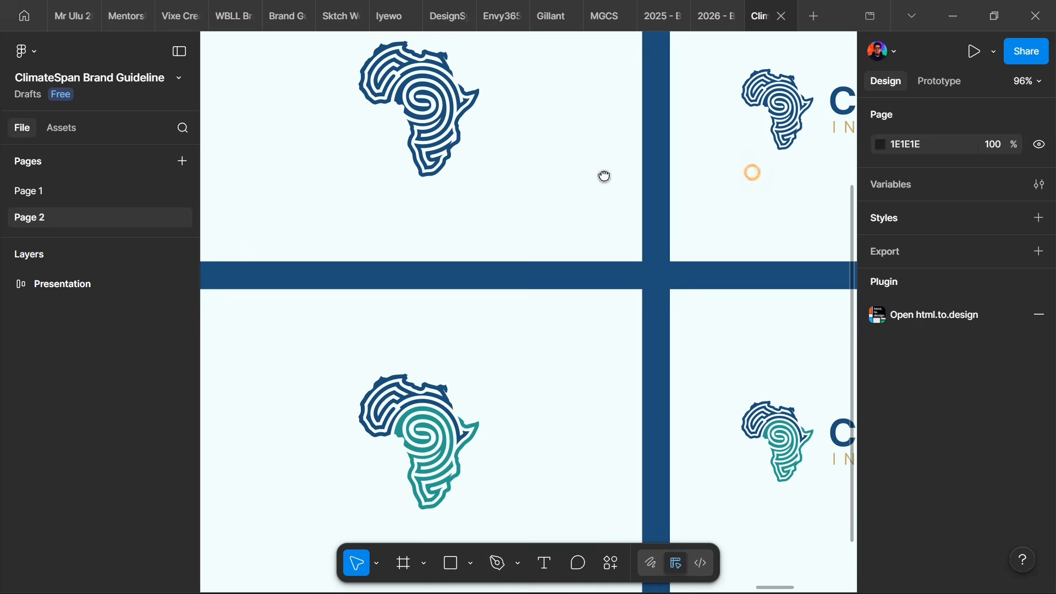
scroll(603, 175, "right", 5)
left_click_drag(740, 346, 370, 320)
left_click_drag(622, 315, 606, 338)
left_click_drag(422, 325, 722, 329)
scroll(662, 323, "down", 3)
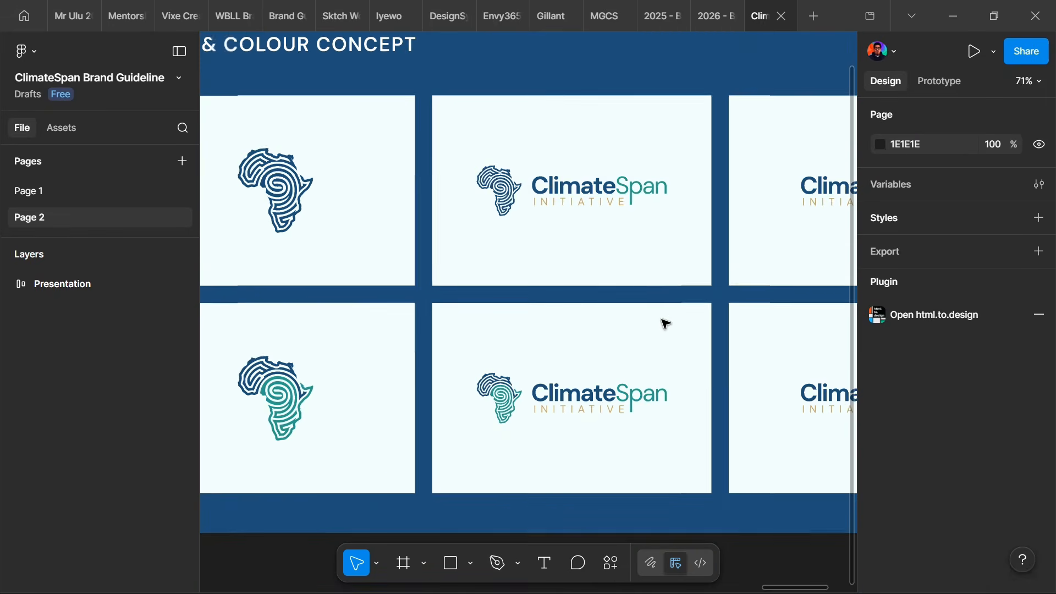
scroll(698, 302, "down", 3)
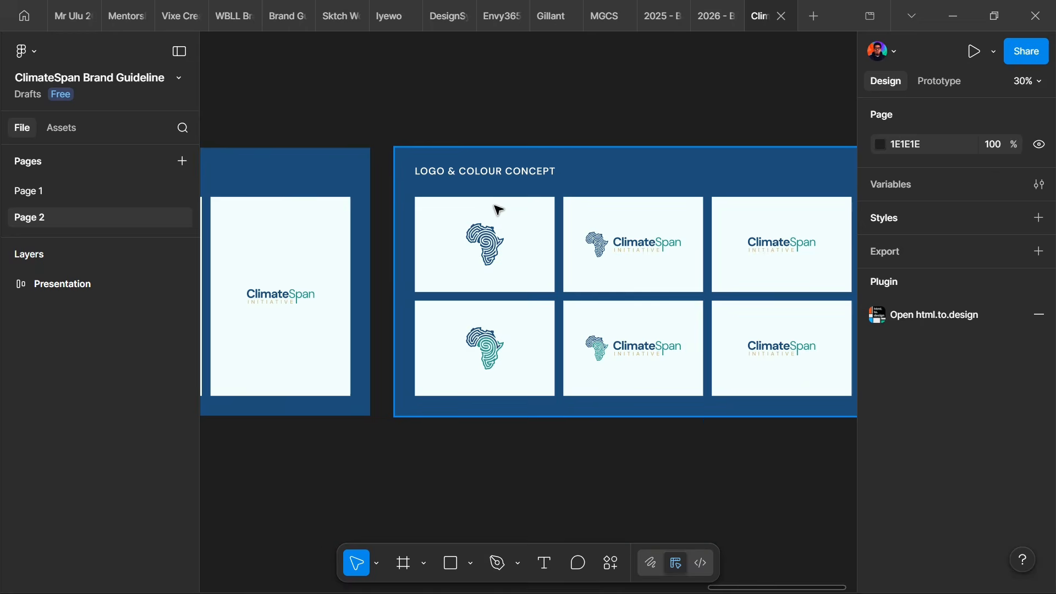
key("alt+Tab")
scroll(63, 160, "up", 8)
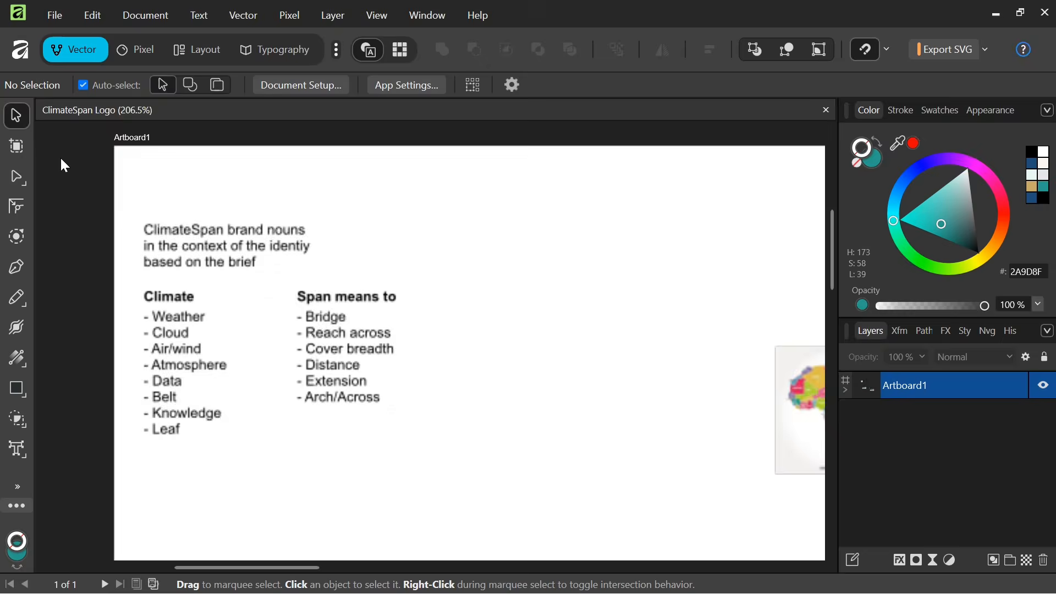
scroll(363, 245, "down", 2)
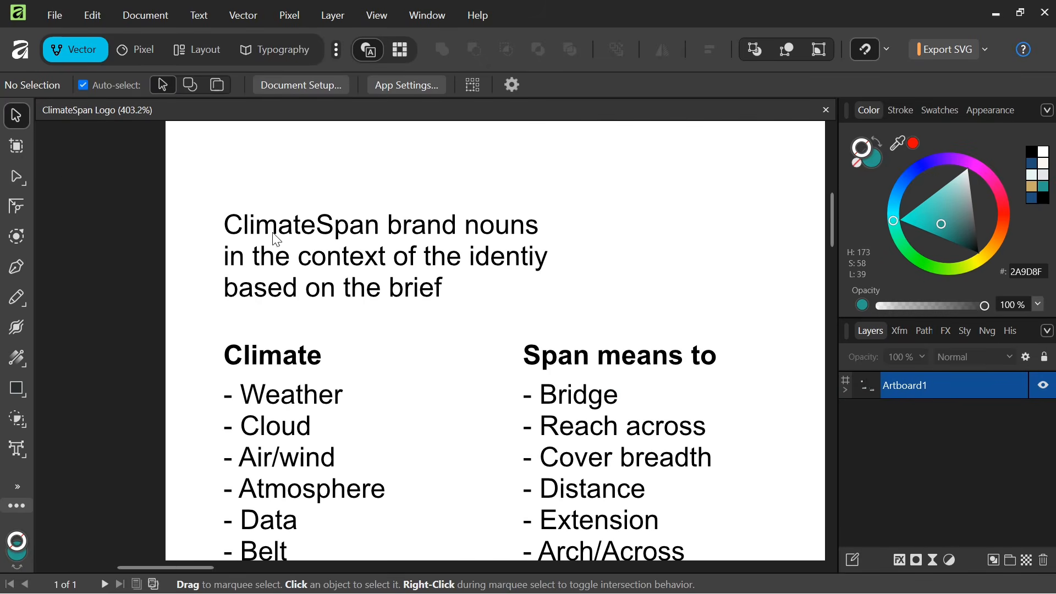
scroll(277, 241, "down", 2)
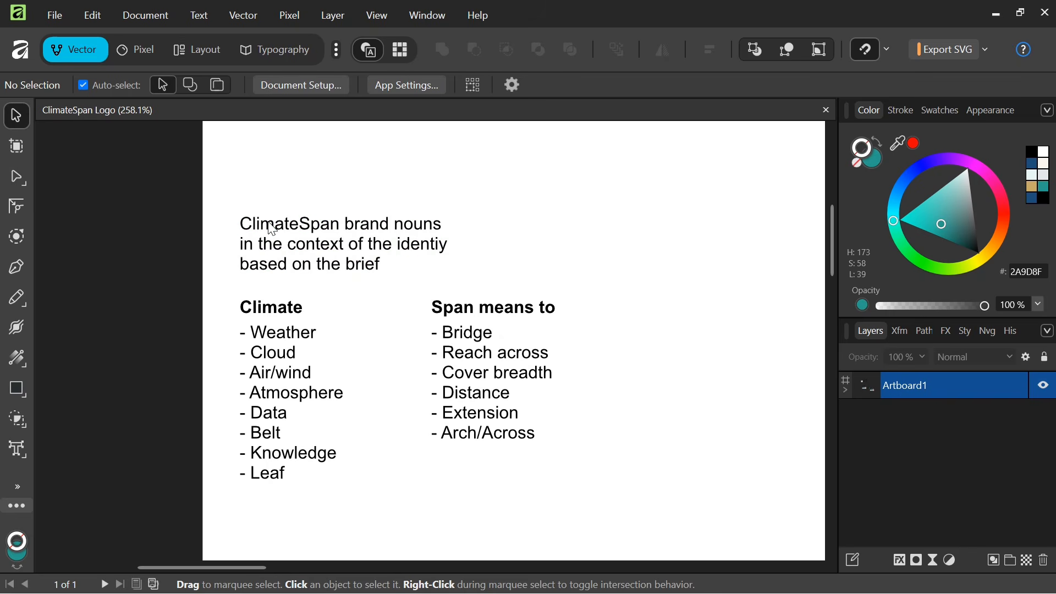
scroll(321, 242, "up", 2)
scroll(283, 292, "down", 3)
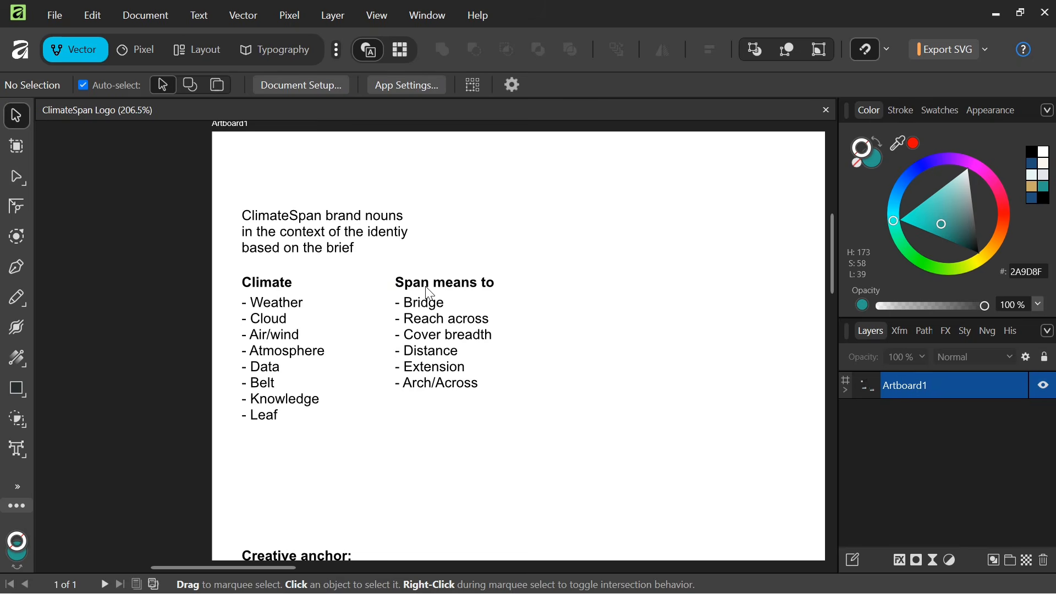
scroll(290, 281, "up", 1)
scroll(292, 301, "down", 2)
scroll(292, 286, "up", 3)
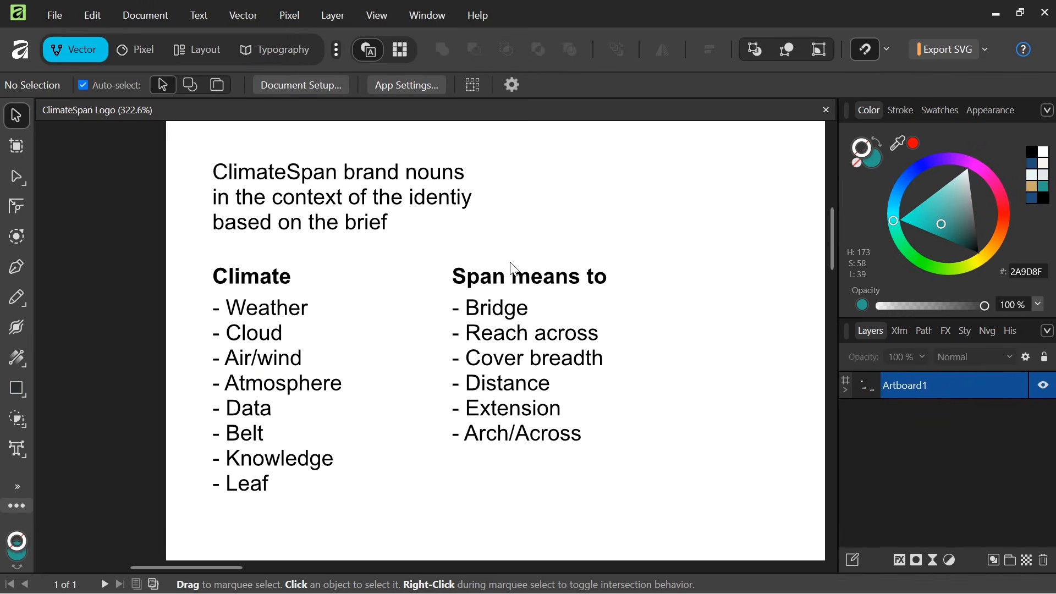
scroll(361, 236, "down", 10)
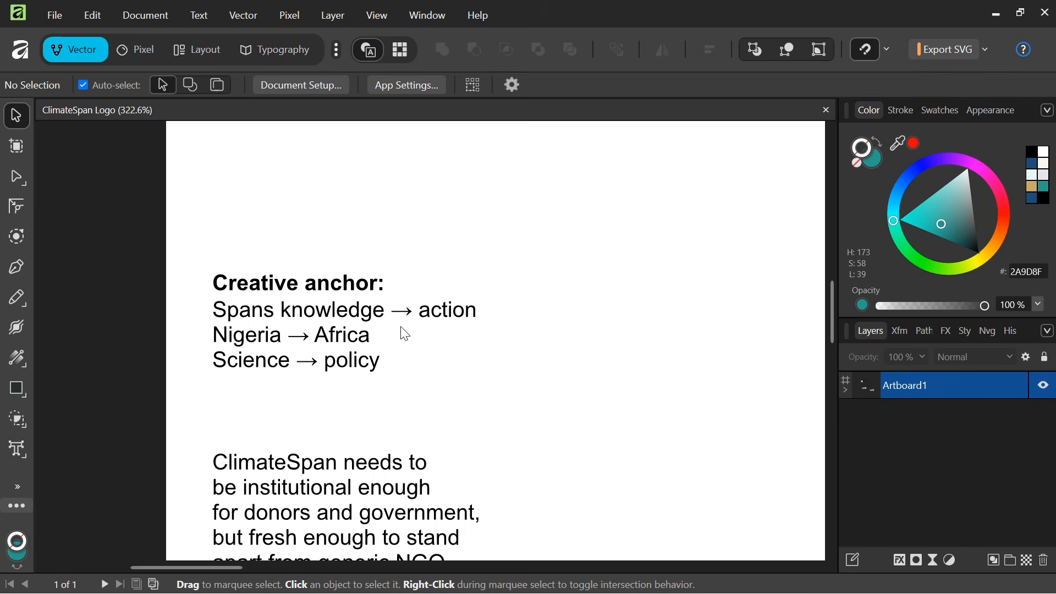
scroll(405, 334, "down", 6)
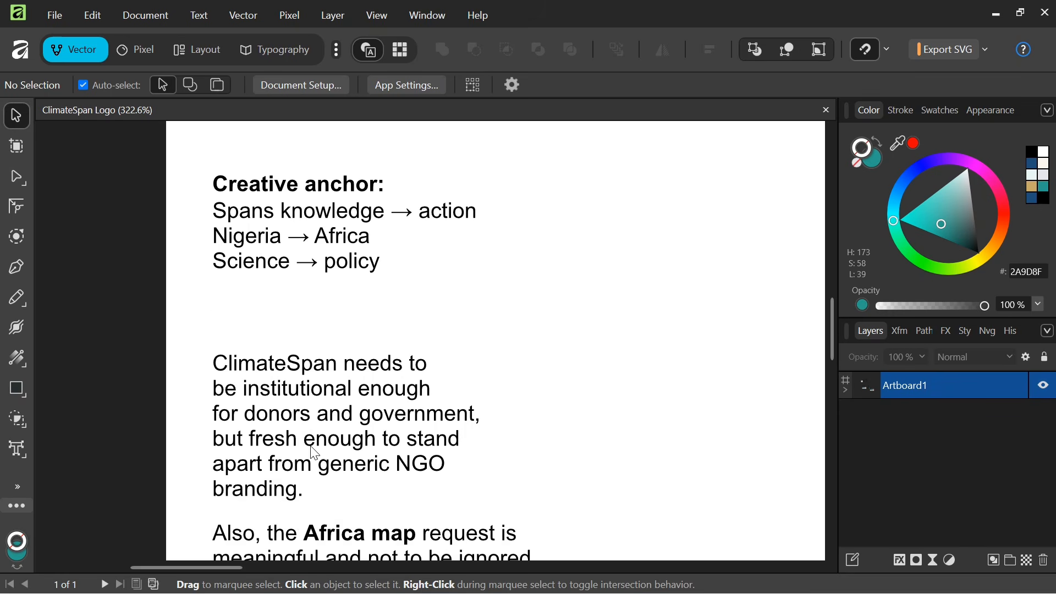
scroll(324, 425, "down", 3)
scroll(385, 384, "down", 6)
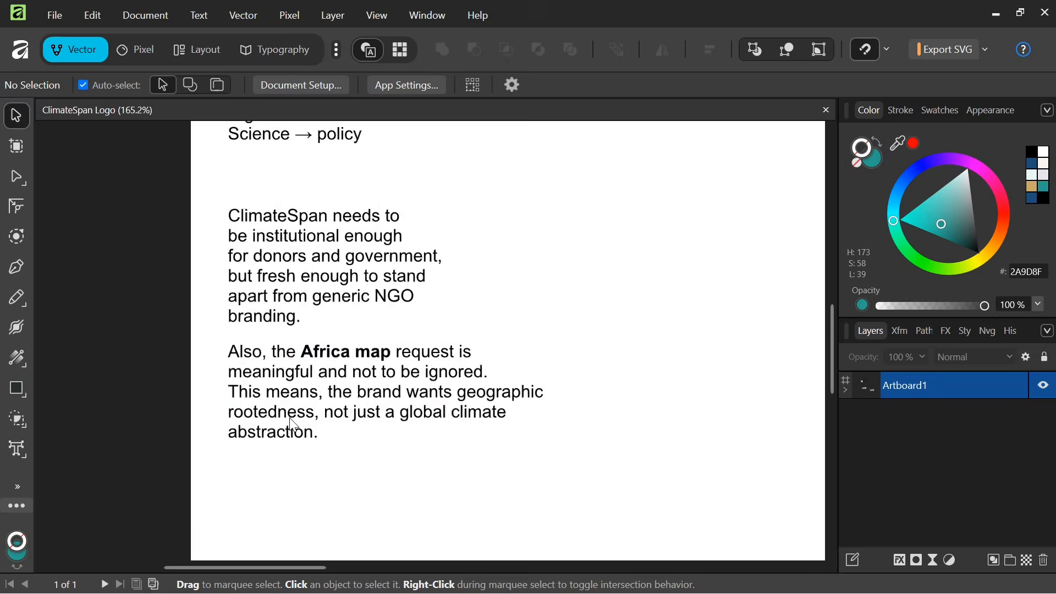
scroll(670, 188, "up", 10)
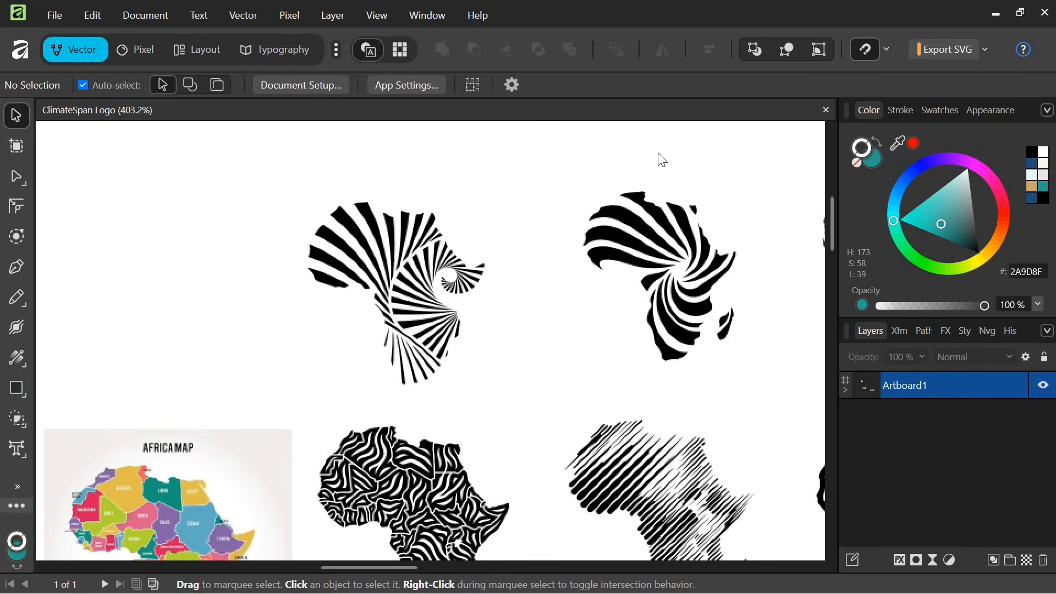
scroll(147, 302, "down", 5)
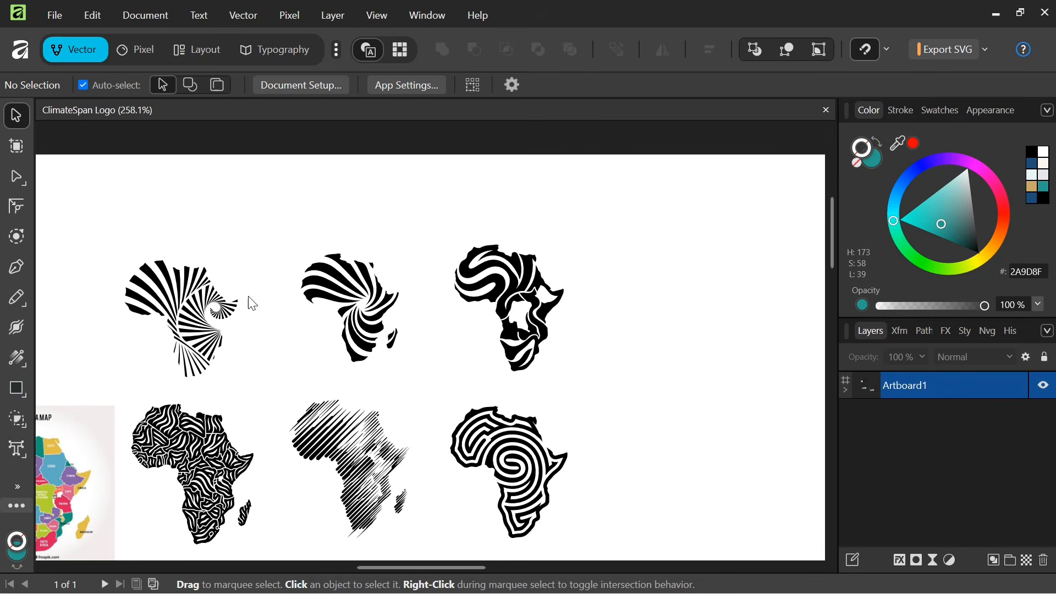
left_click(344, 278)
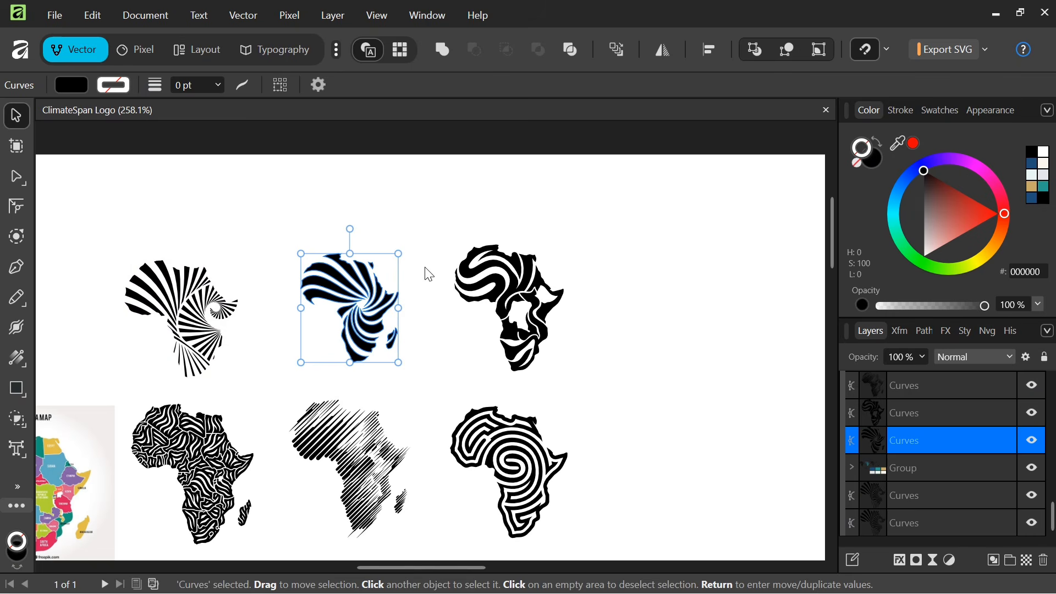
left_click(292, 222)
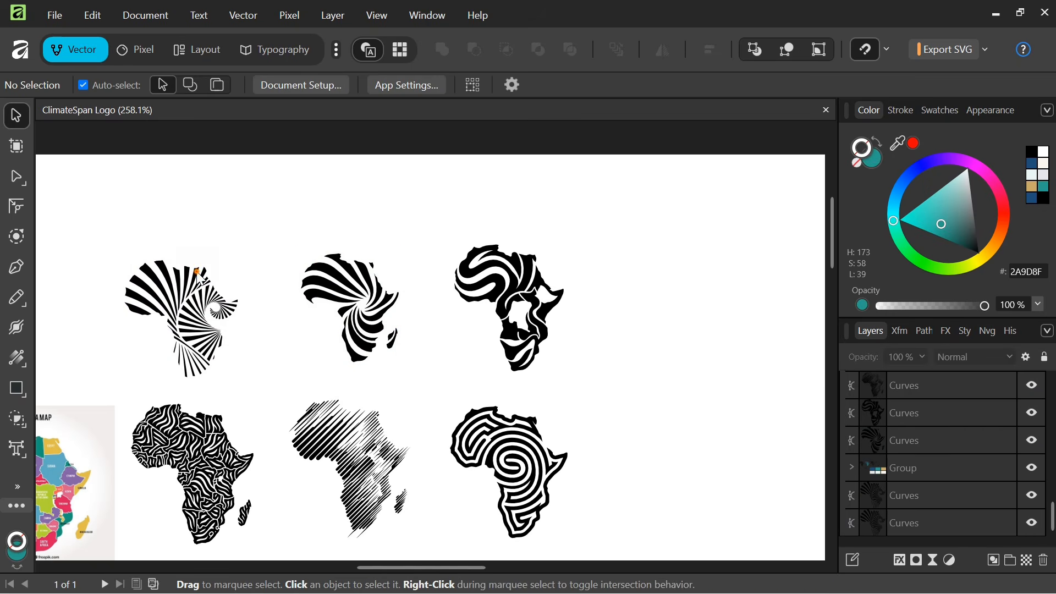
left_click(227, 283)
left_click(333, 282)
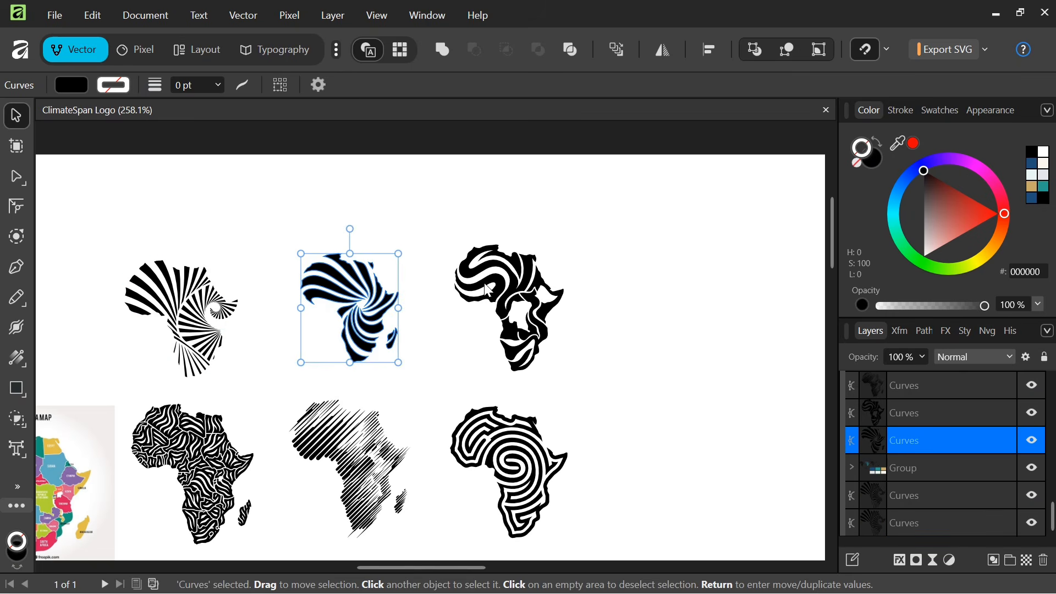
left_click(503, 284)
left_click(221, 442)
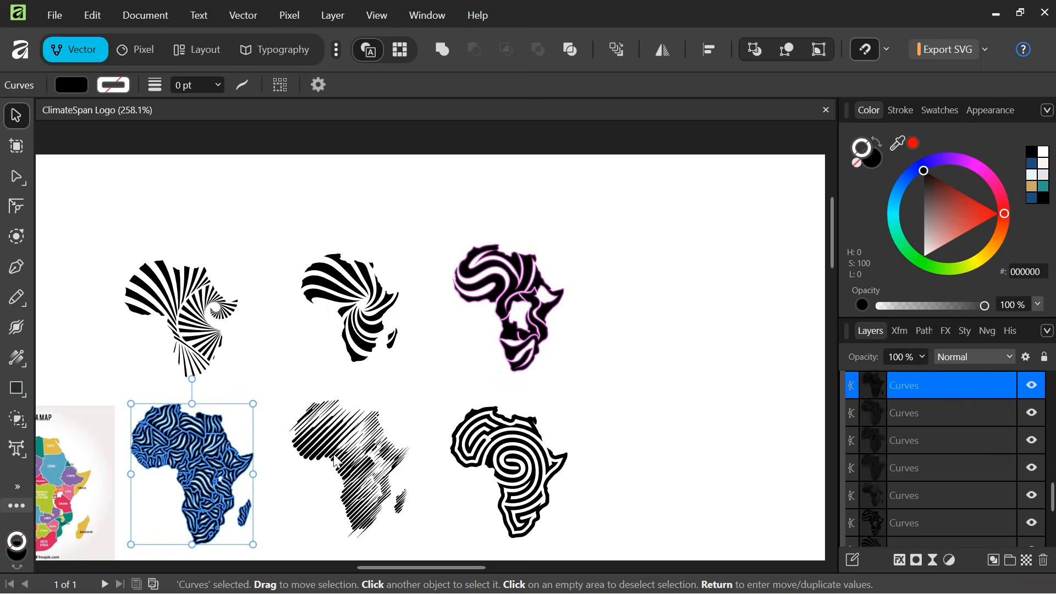
left_click(352, 462)
left_click(505, 474)
scroll(590, 285, "down", 3)
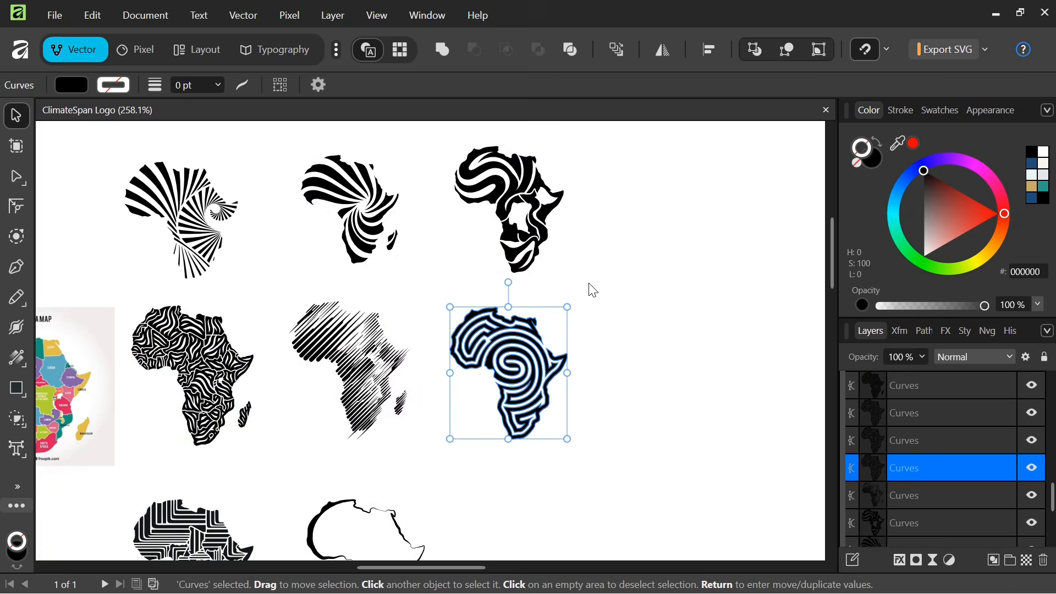
scroll(590, 285, "down", 4)
scroll(484, 403, "up", 4)
scroll(488, 409, "up", 2)
left_click(347, 399)
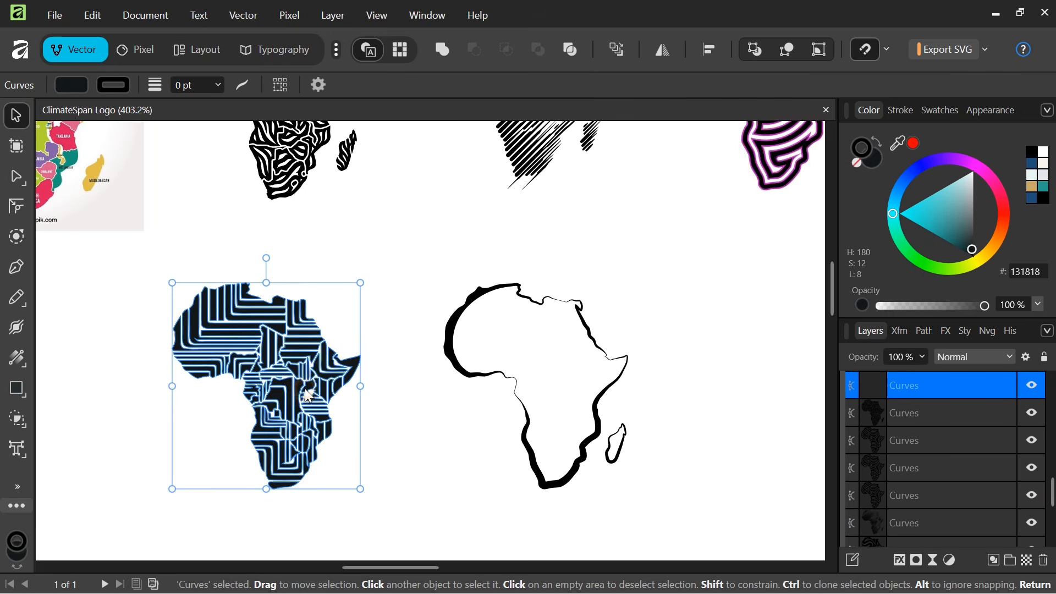
left_click(454, 354)
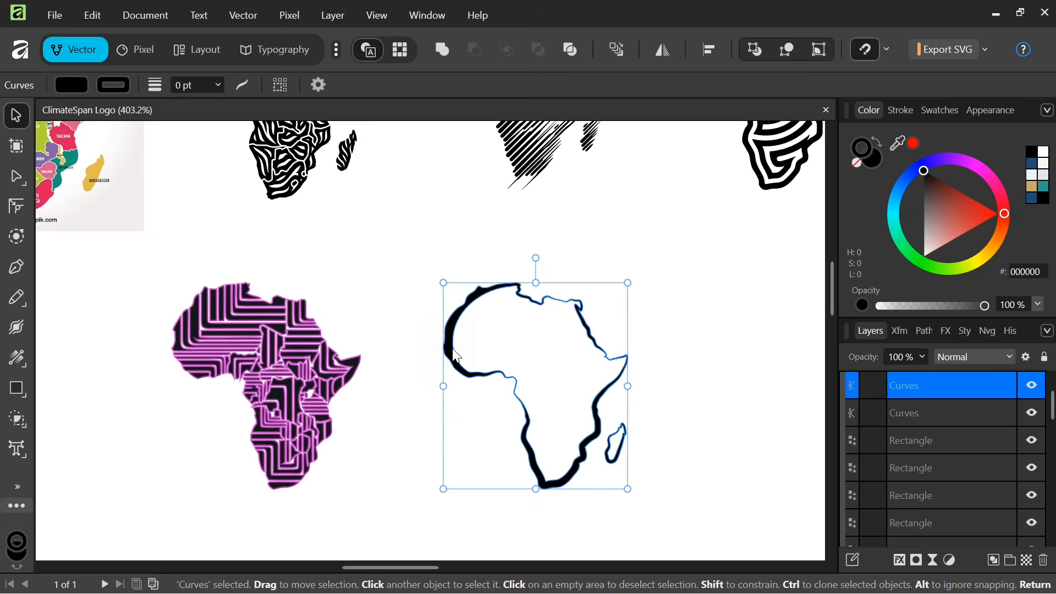
scroll(516, 349, "down", 1)
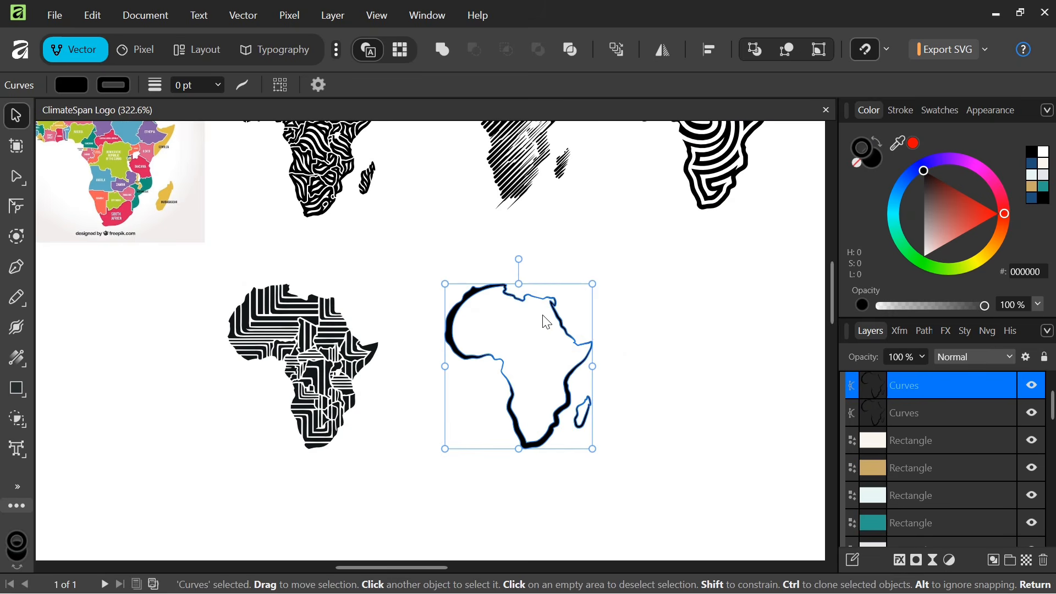
scroll(425, 337, "down", 3)
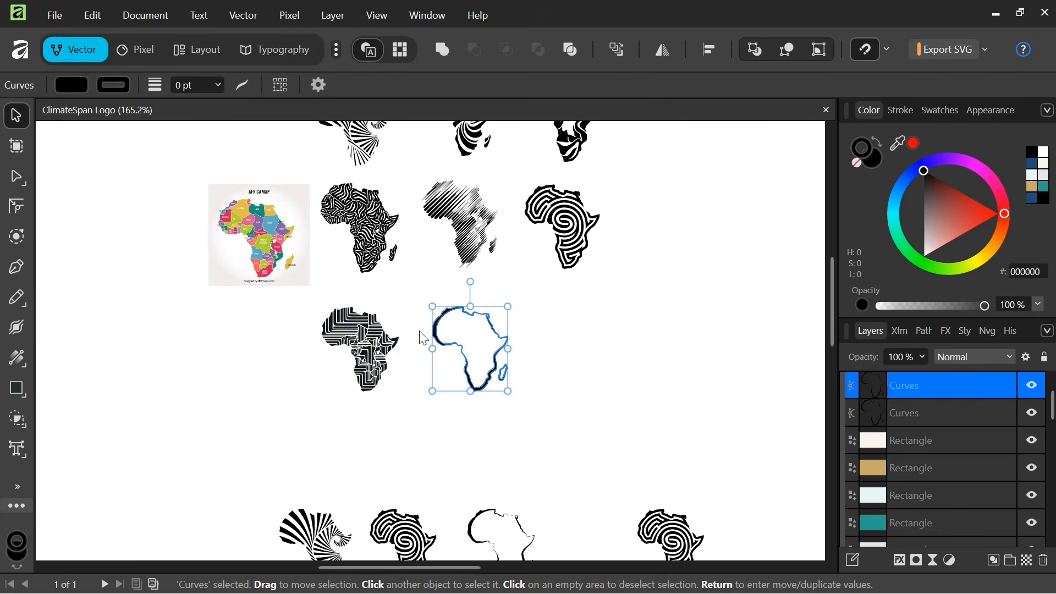
left_click(603, 291)
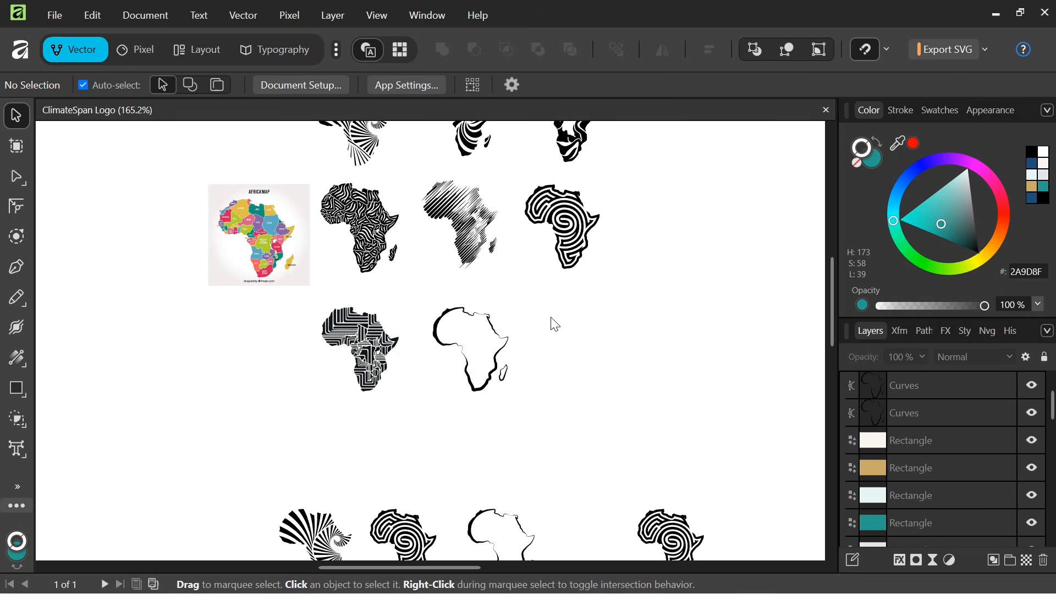
scroll(544, 324, "up", 2)
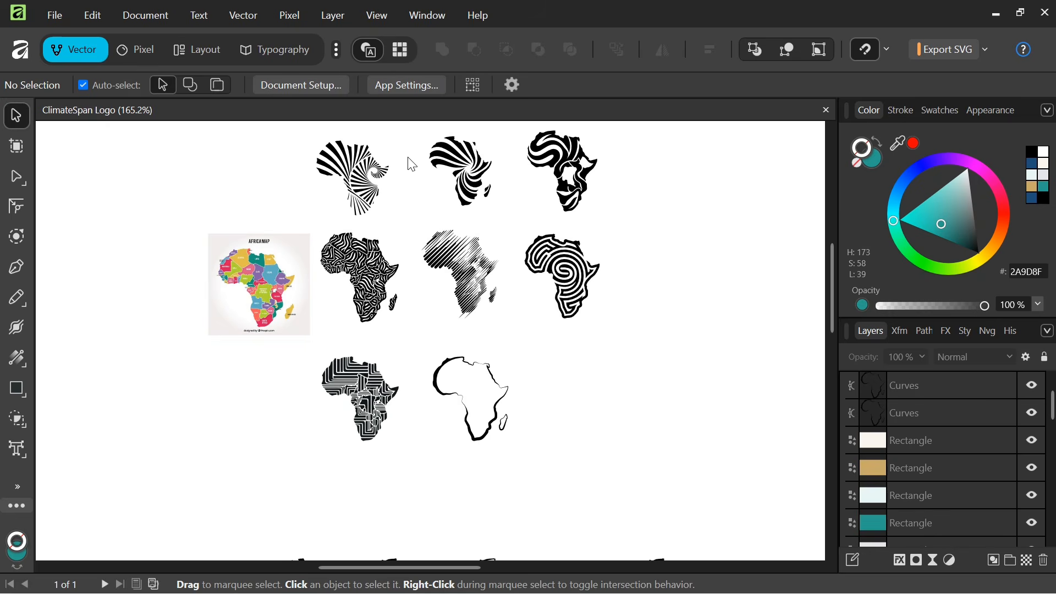
scroll(389, 146, "up", 5)
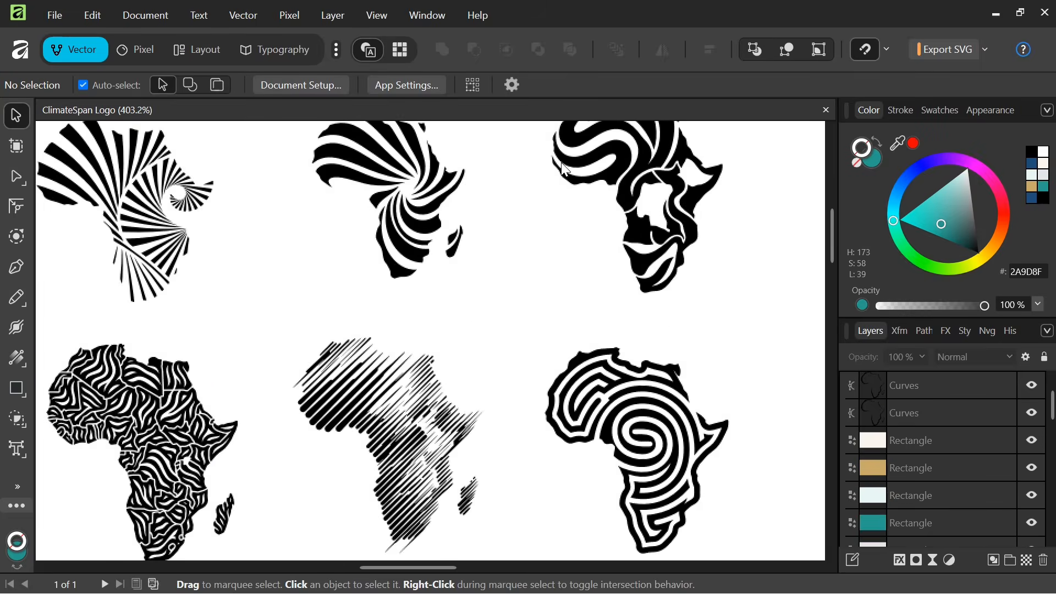
scroll(565, 169, "down", 4)
scroll(443, 153, "up", 5)
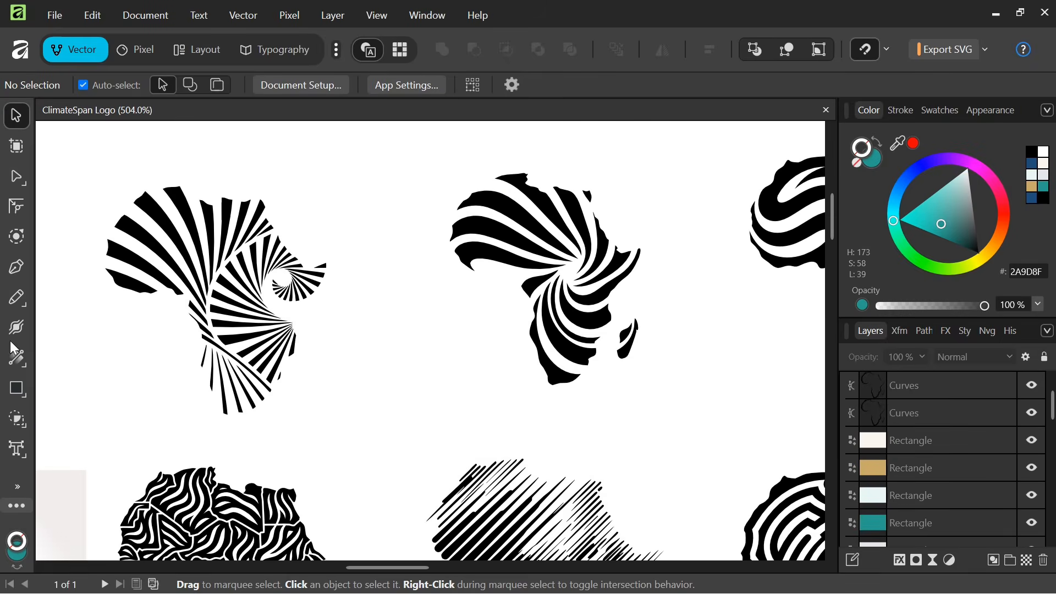
scroll(165, 321, "down", 5)
scroll(287, 295, "up", 4)
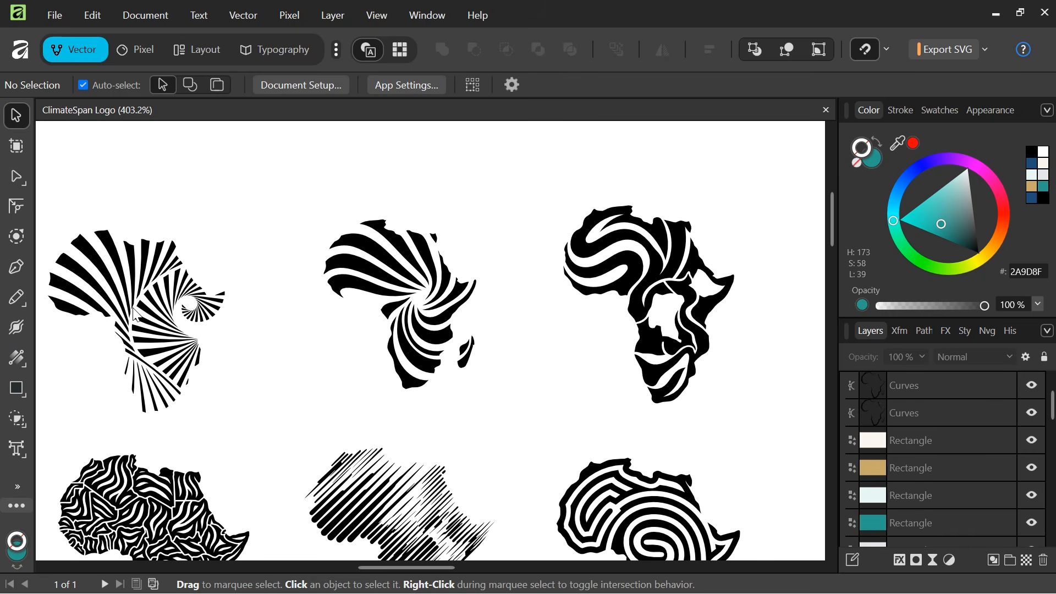
scroll(385, 357, "down", 2)
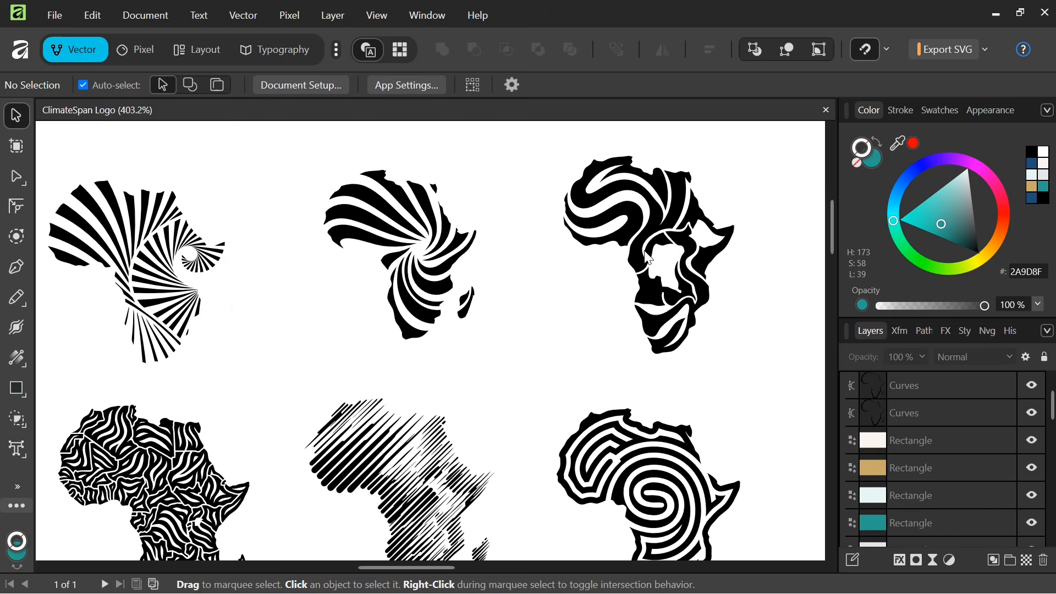
left_click(648, 257)
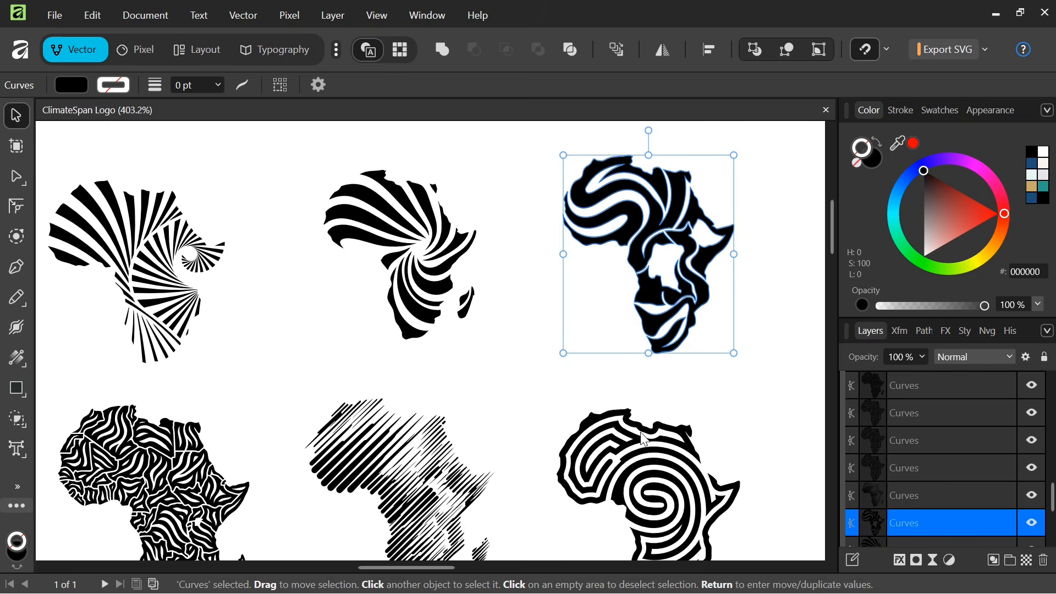
- Shift the colourful Africa map image about 71 px right, toward the zebra-patterned Africa
scroll(653, 226, "down", 2)
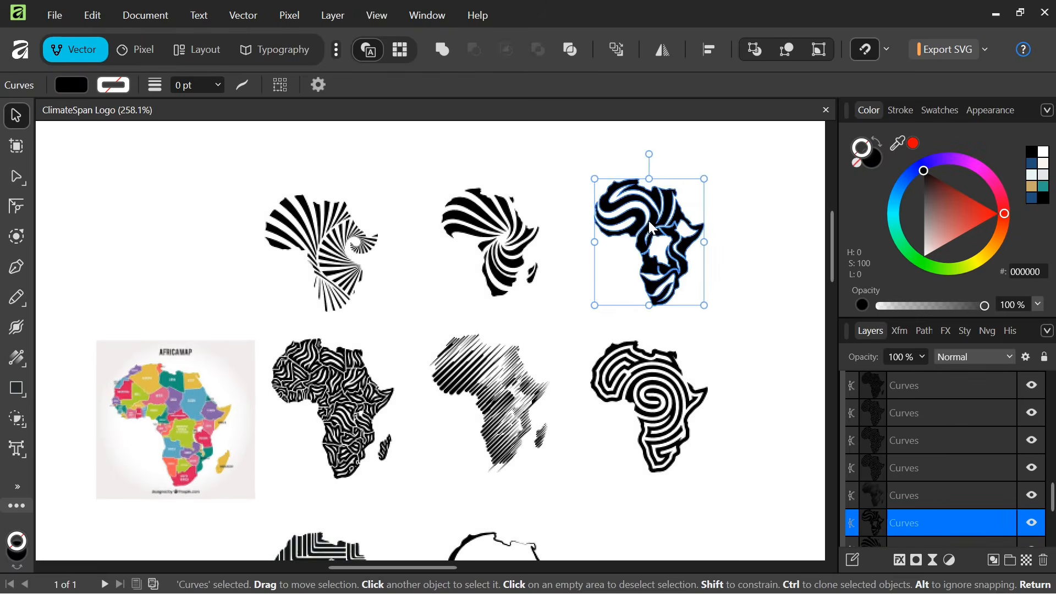
scroll(555, 279, "down", 1)
scroll(516, 377, "up", 5)
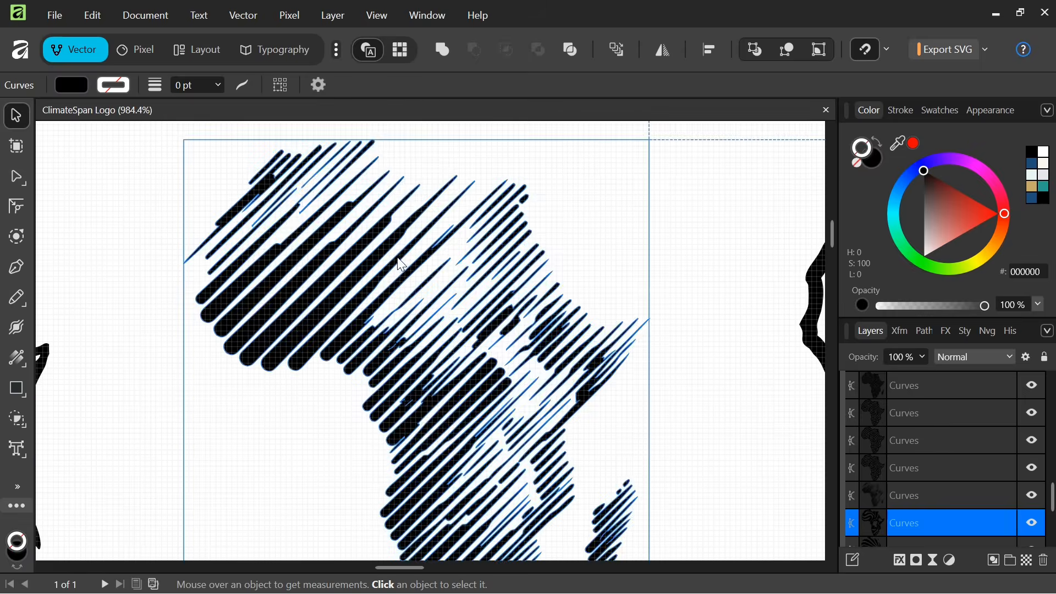
scroll(399, 261, "down", 3)
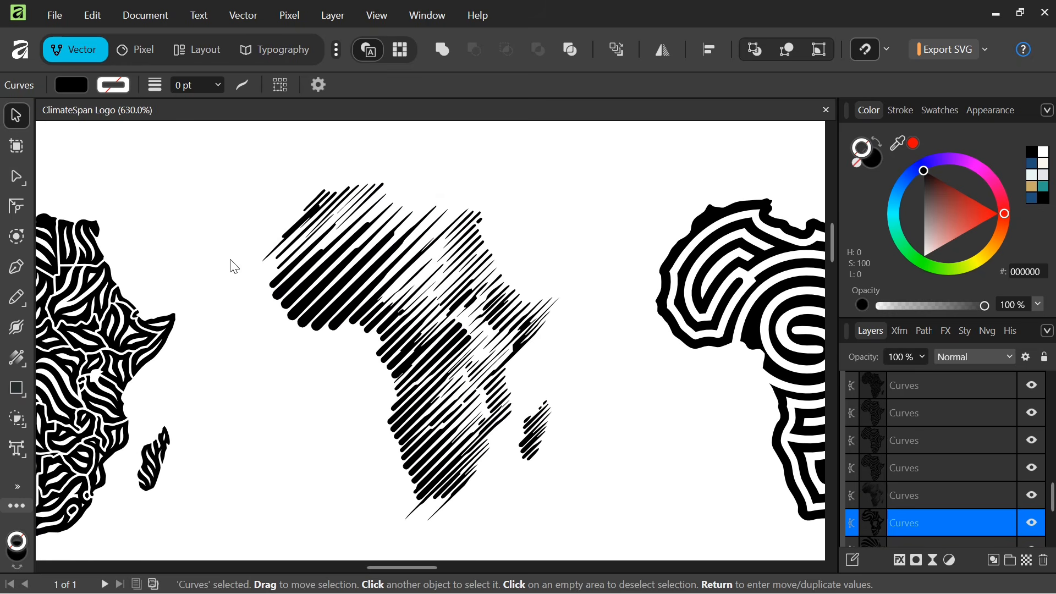
scroll(237, 270, "down", 2)
scroll(443, 354, "down", 3)
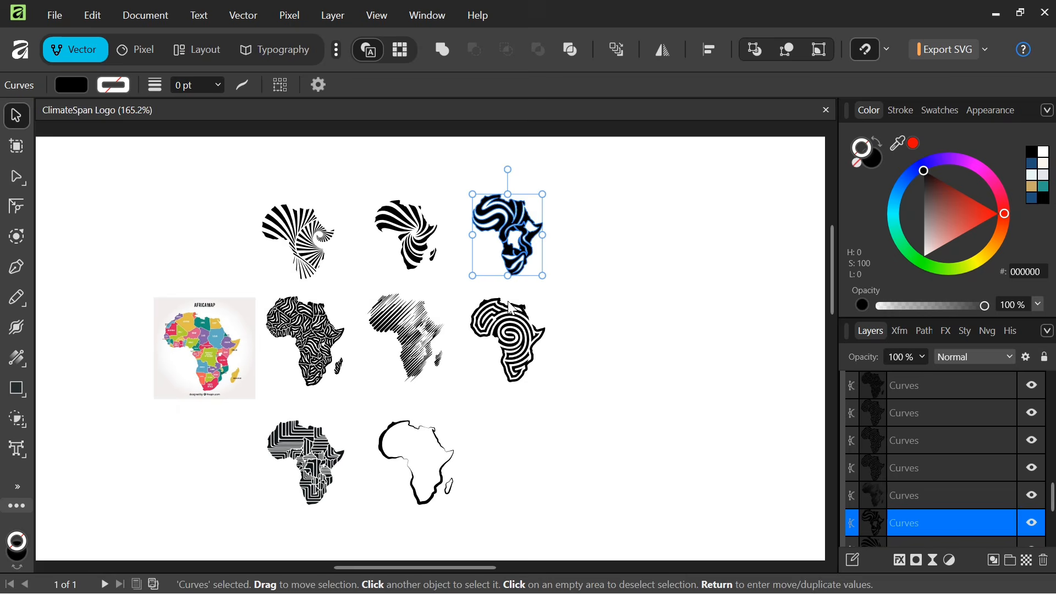
scroll(277, 349, "up", 4)
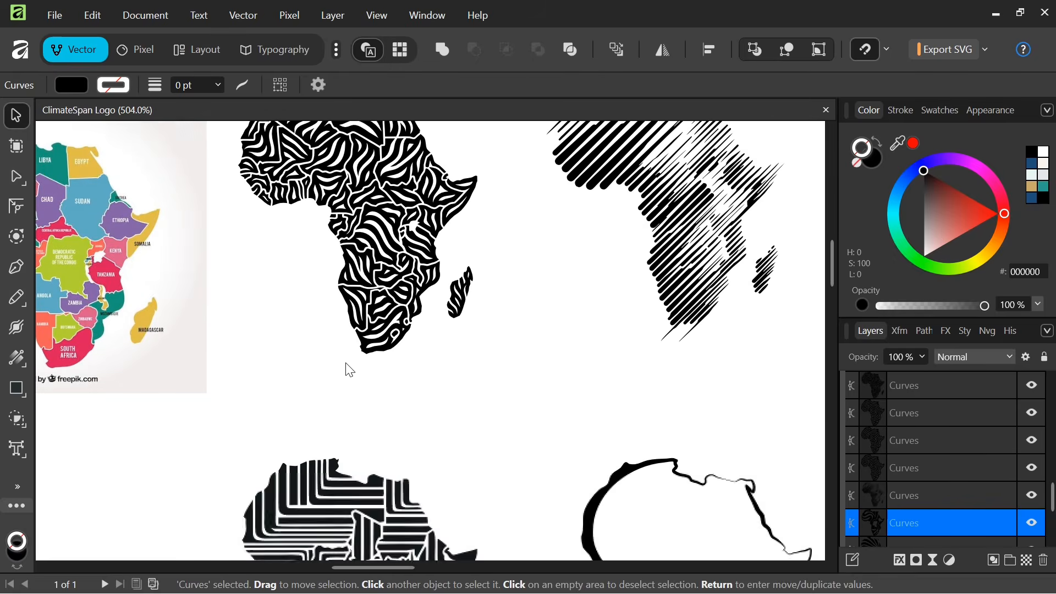
scroll(350, 370, "down", 4)
scroll(331, 233, "up", 4)
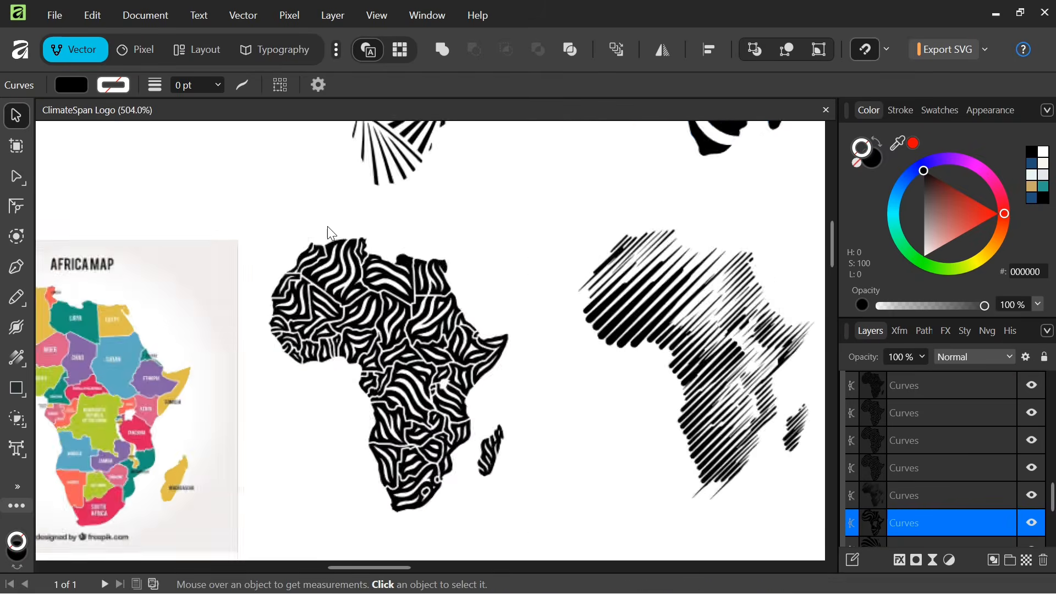
scroll(330, 233, "up", 4)
scroll(591, 255, "down", 1)
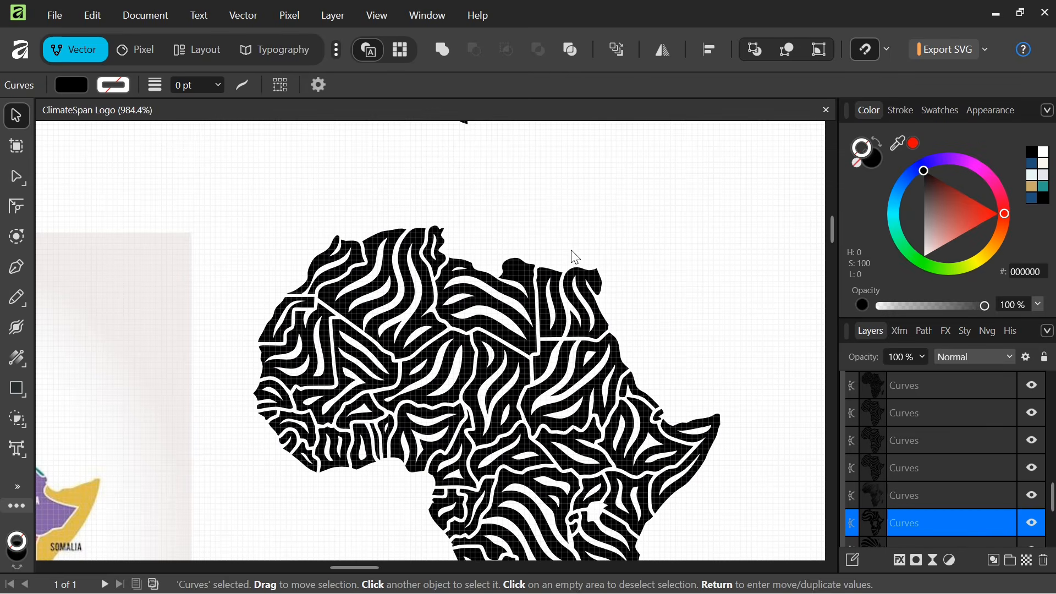
scroll(476, 281, "down", 3)
scroll(693, 293, "down", 2)
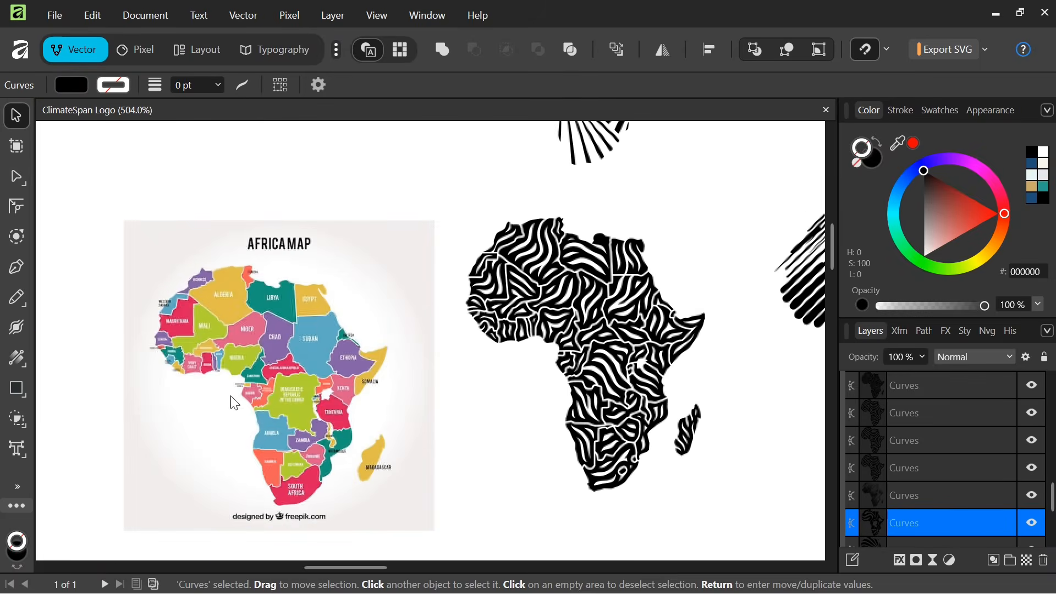
scroll(242, 379, "up", 3)
scroll(257, 293, "up", 2)
scroll(241, 278, "down", 5)
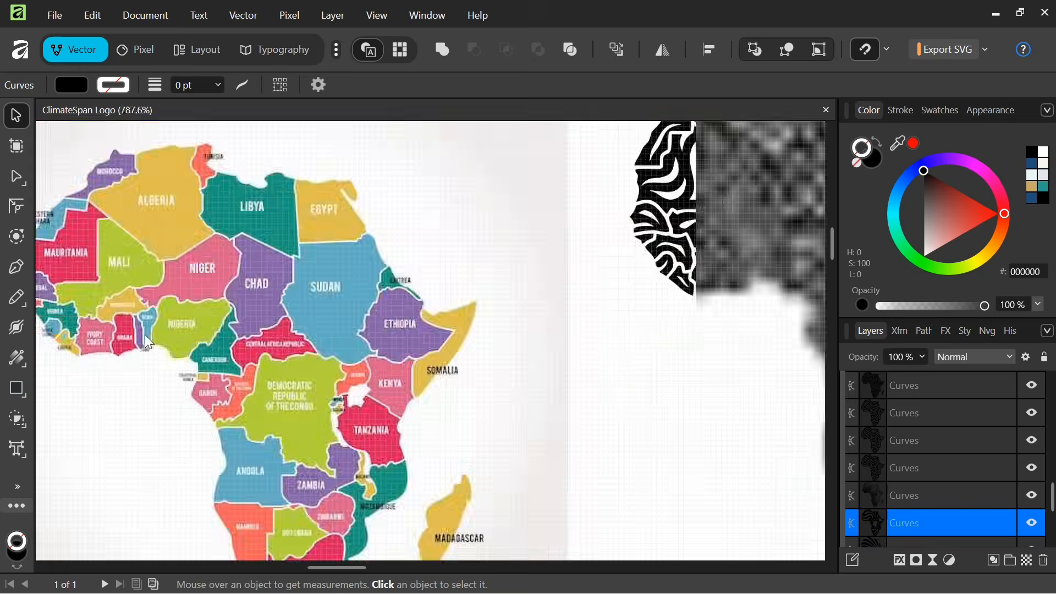
scroll(676, 266, "up", 5)
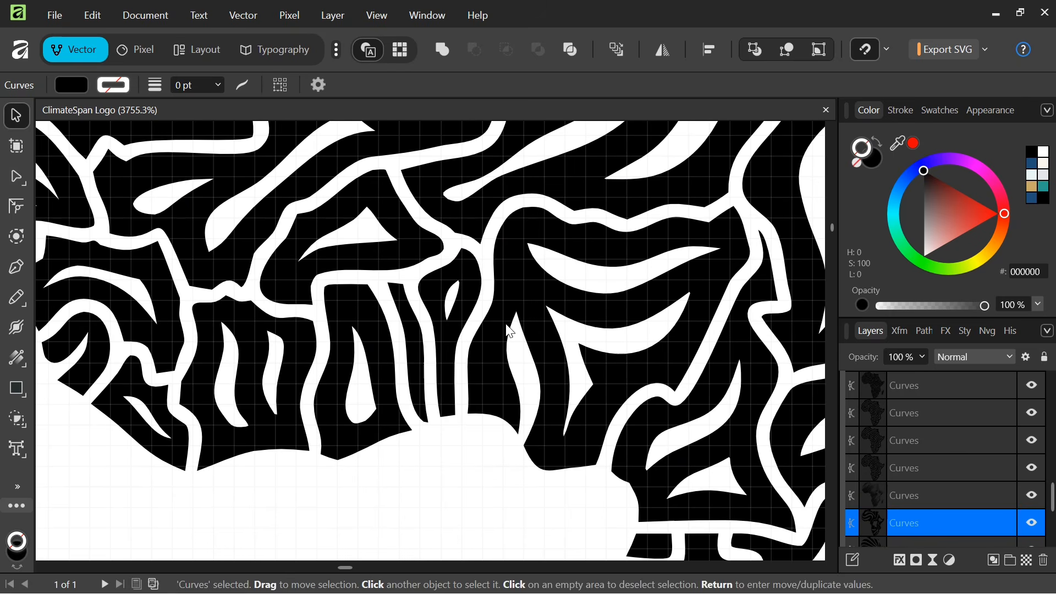
scroll(721, 324, "down", 5)
scroll(255, 398, "up", 4)
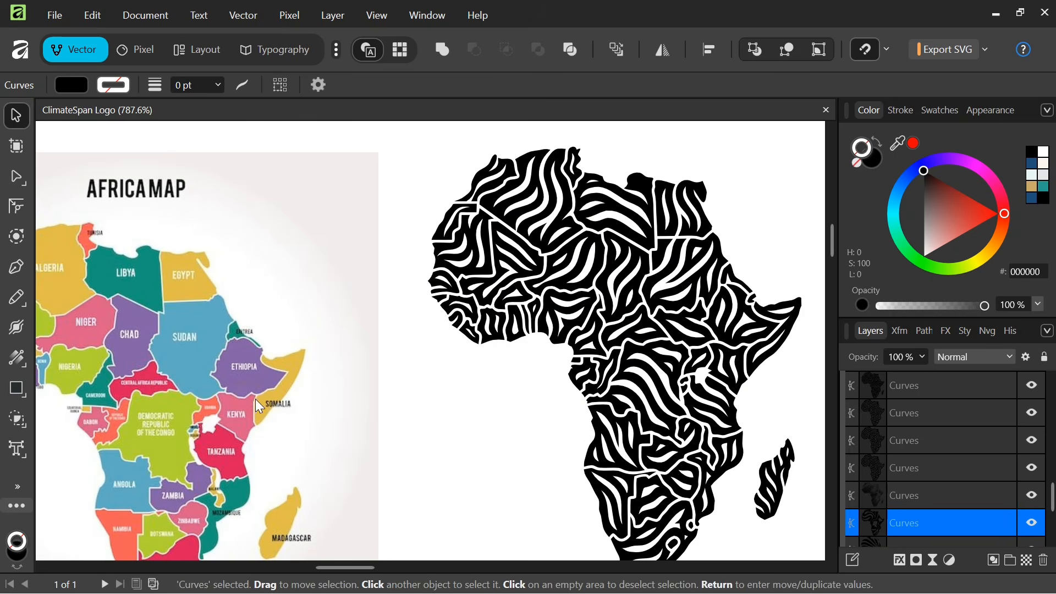
left_click(286, 406)
left_click_drag(287, 407, 326, 408)
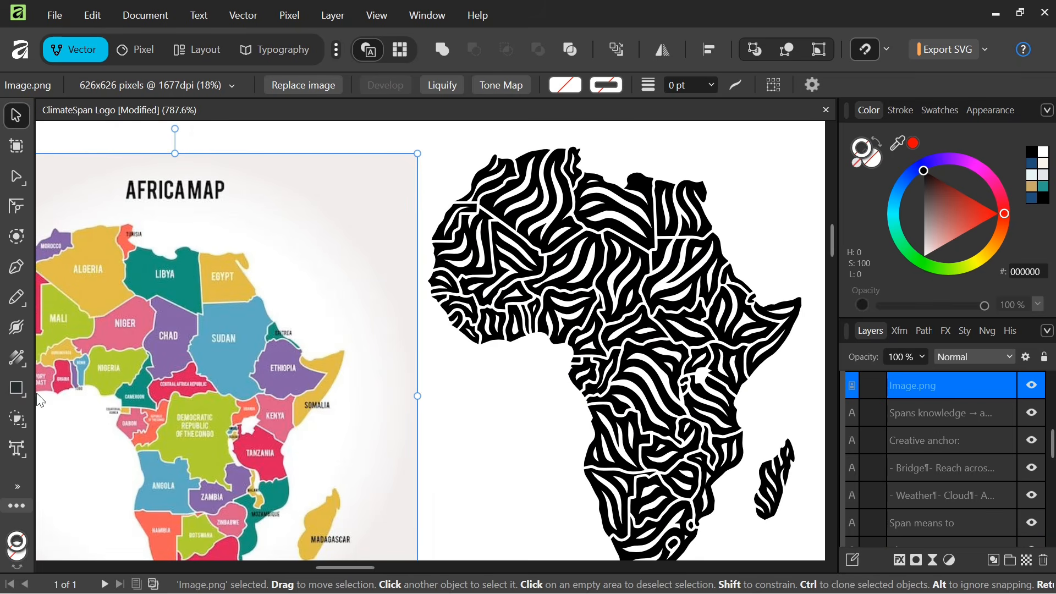
- Deselect the map image and review its new spot beside the swirl, hatched, spiral, maze and outline silhouettes
scroll(64, 376, "up", 3)
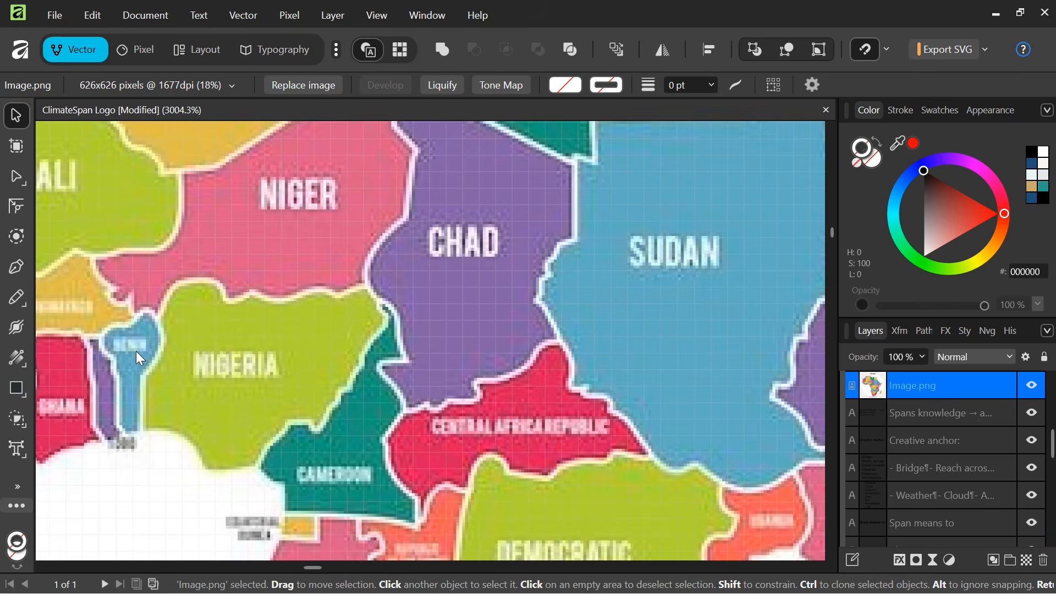
scroll(136, 354, "down", 1)
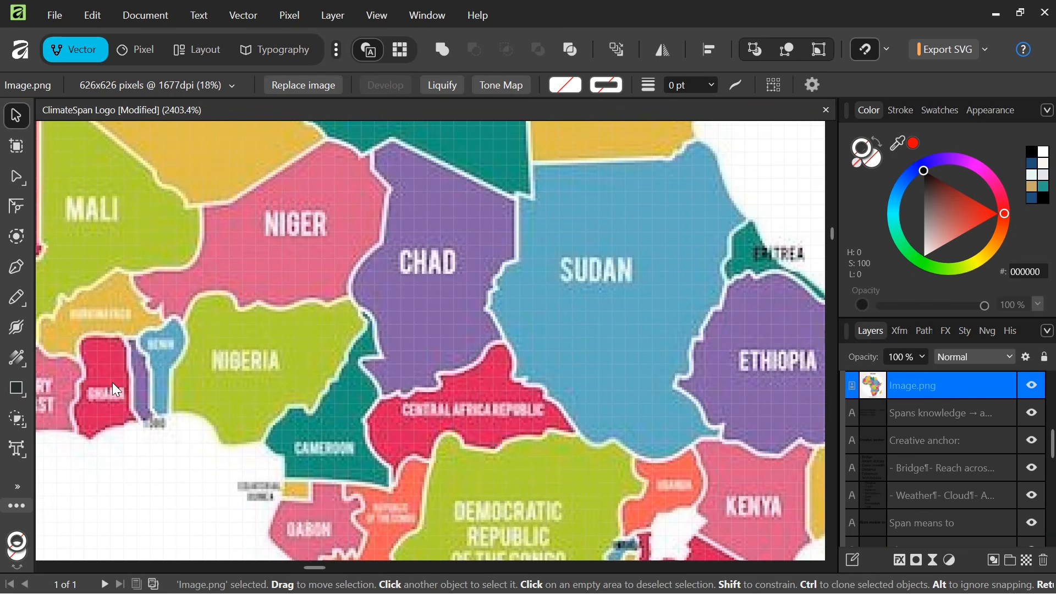
scroll(101, 405, "down", 4)
scroll(566, 352, "up", 5)
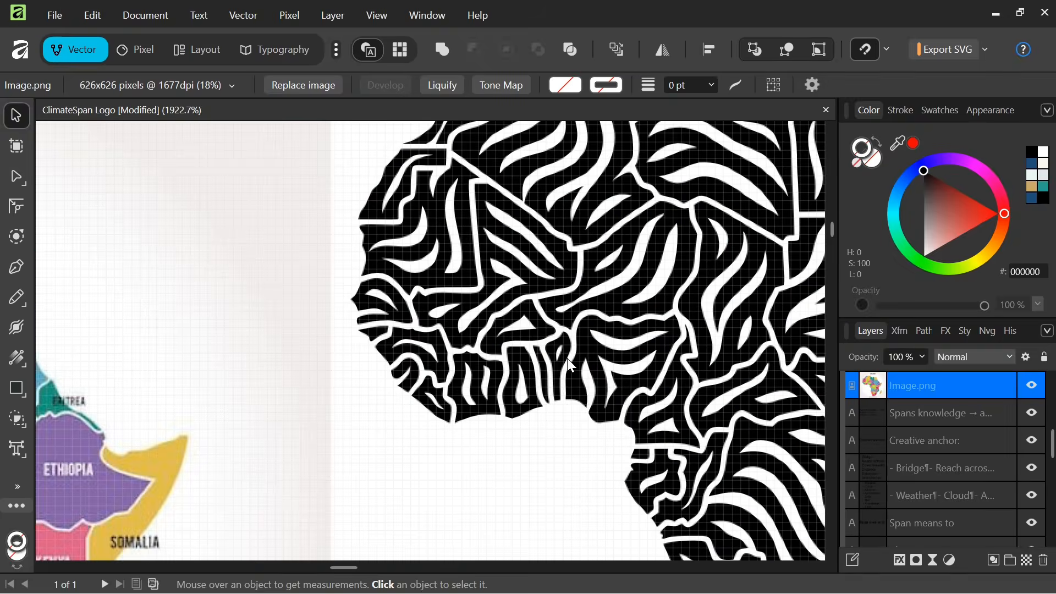
scroll(457, 344, "down", 4)
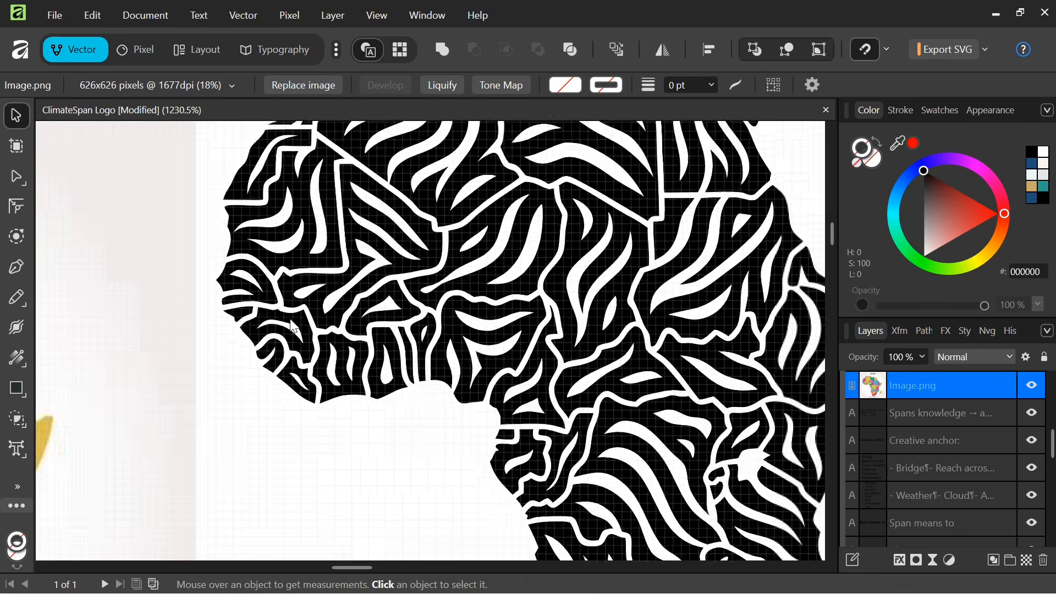
scroll(677, 376, "down", 2)
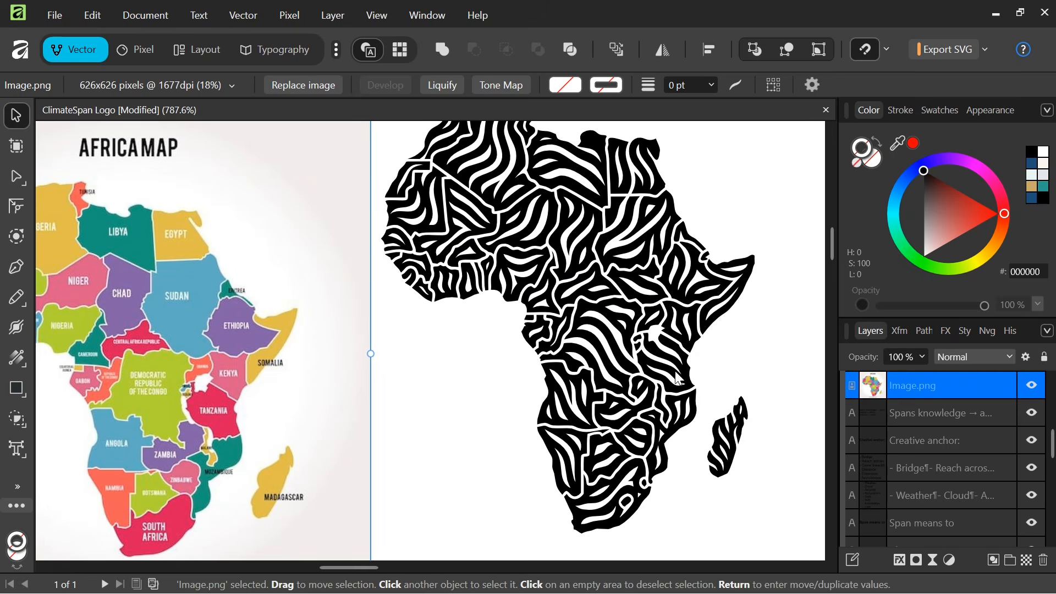
scroll(625, 528, "down", 2)
scroll(341, 507, "up", 3)
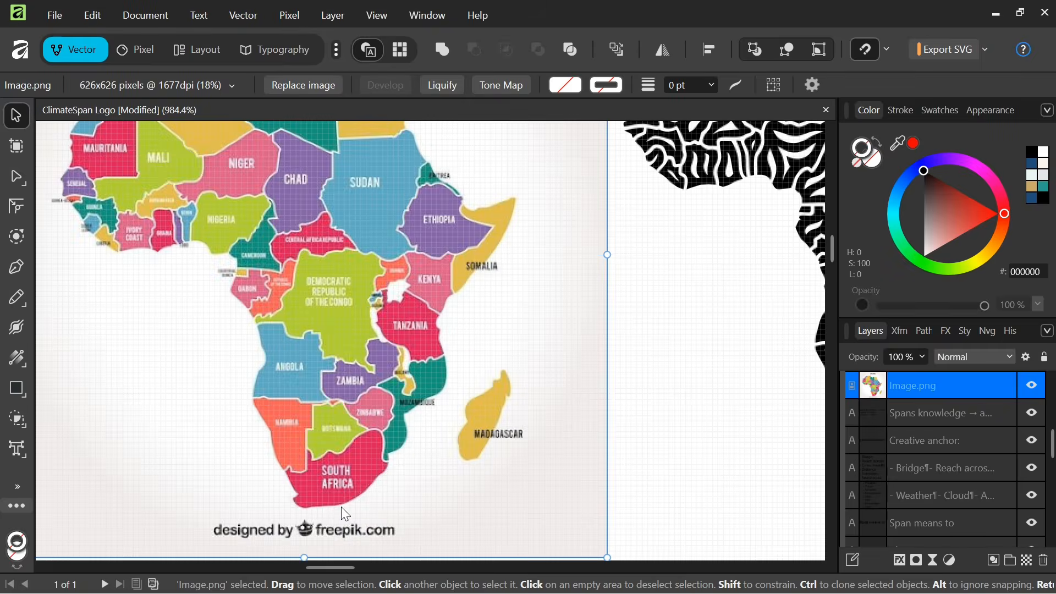
scroll(306, 497, "down", 2)
scroll(730, 467, "up", 3)
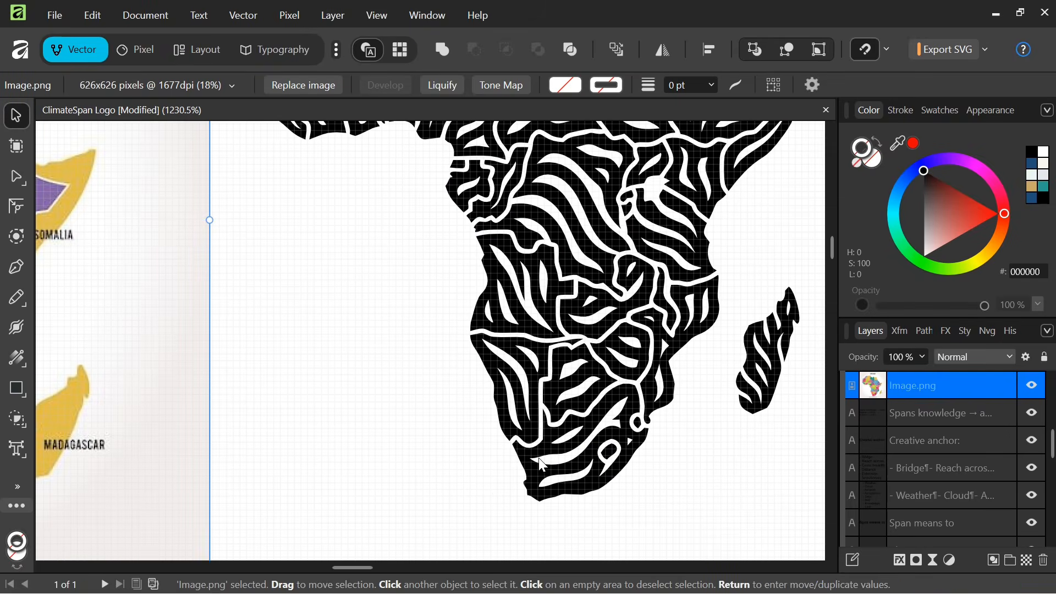
scroll(626, 414, "down", 4)
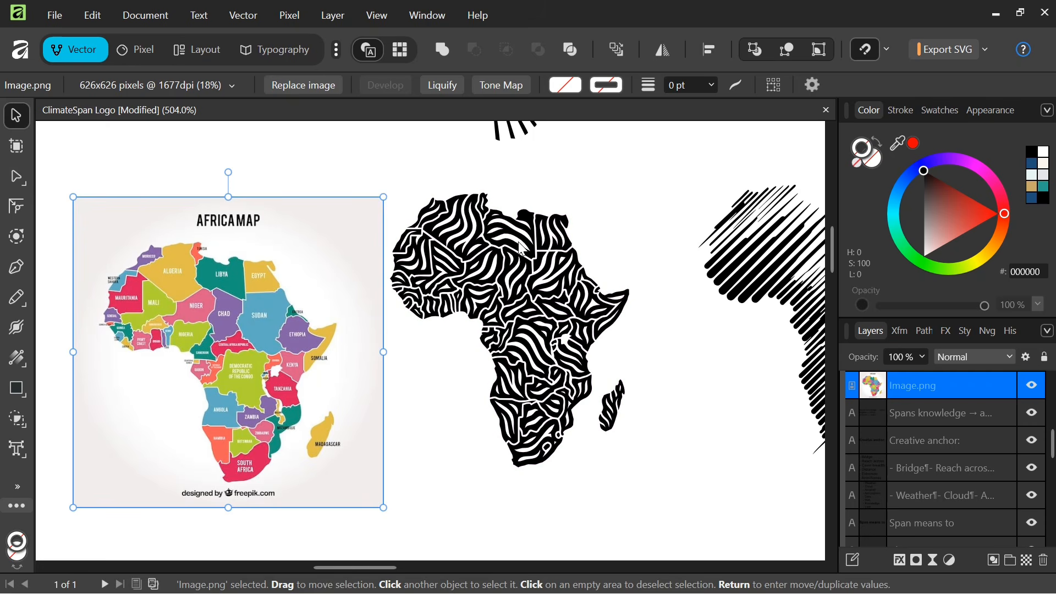
scroll(529, 235, "up", 3)
scroll(528, 235, "down", 3)
scroll(328, 242, "down", 3)
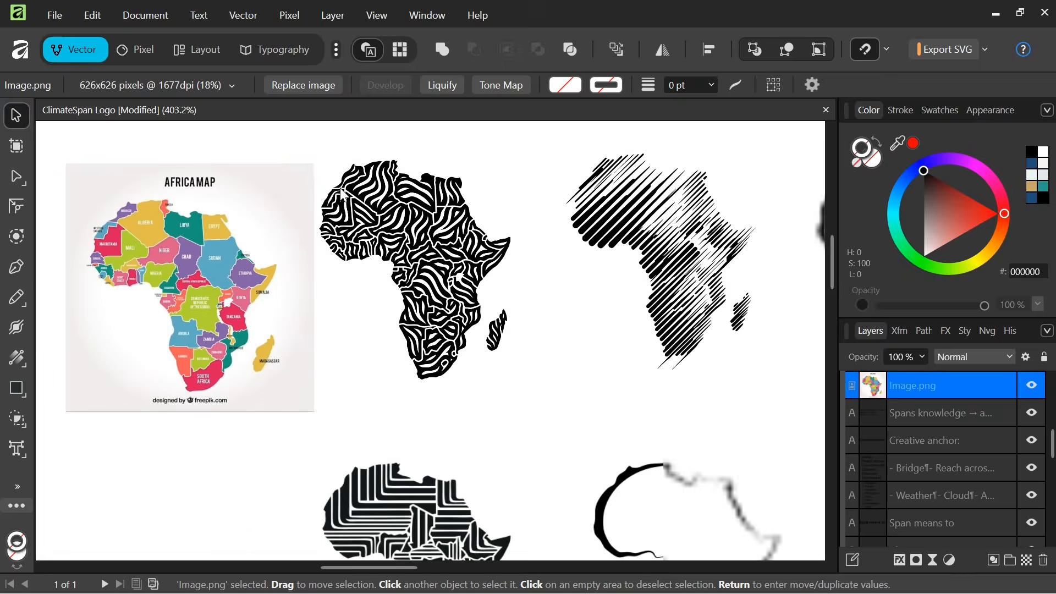
scroll(465, 325, "down", 2)
scroll(467, 332, "down", 3)
scroll(397, 411, "up", 8)
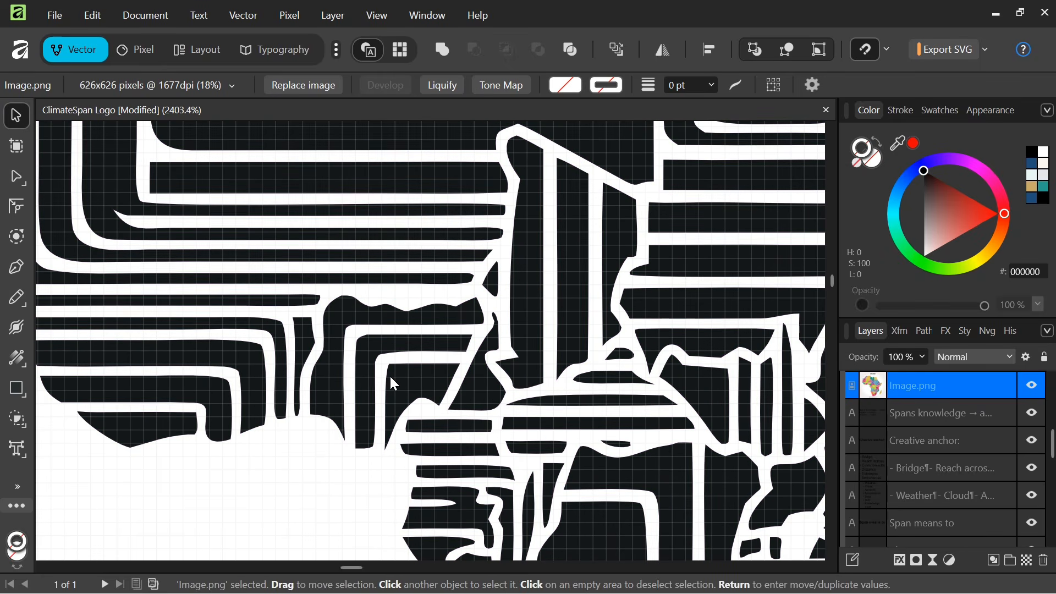
scroll(389, 375, "down", 4)
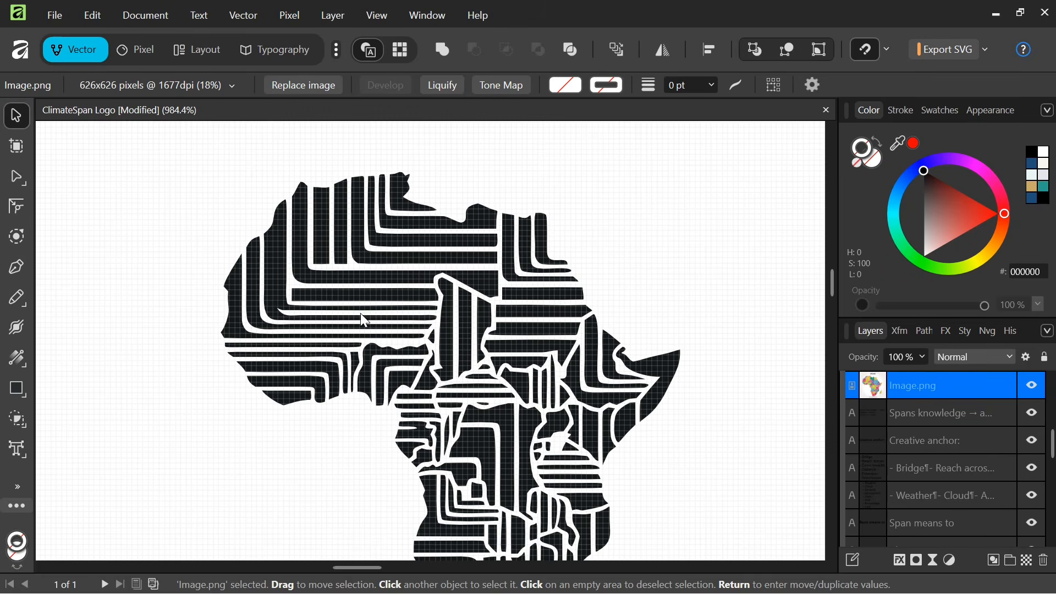
scroll(361, 314, "down", 5)
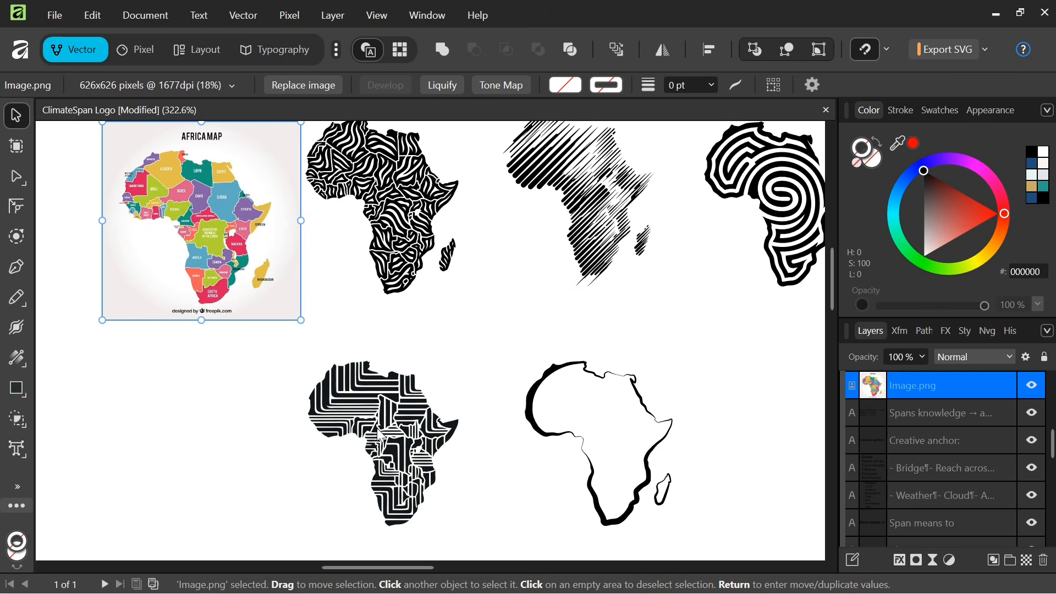
scroll(333, 448, "up", 3)
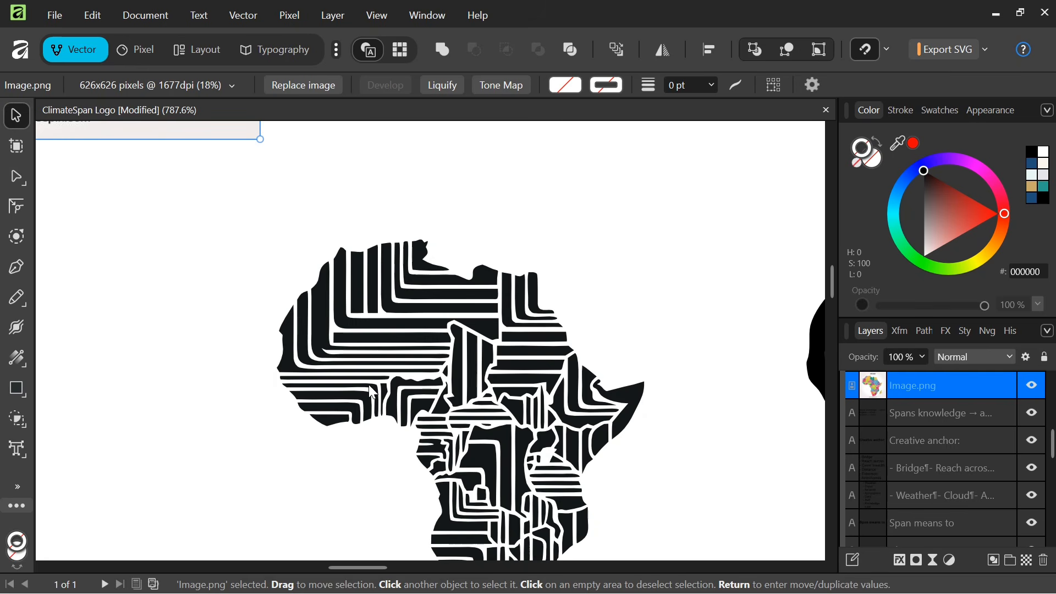
scroll(390, 325, "down", 3)
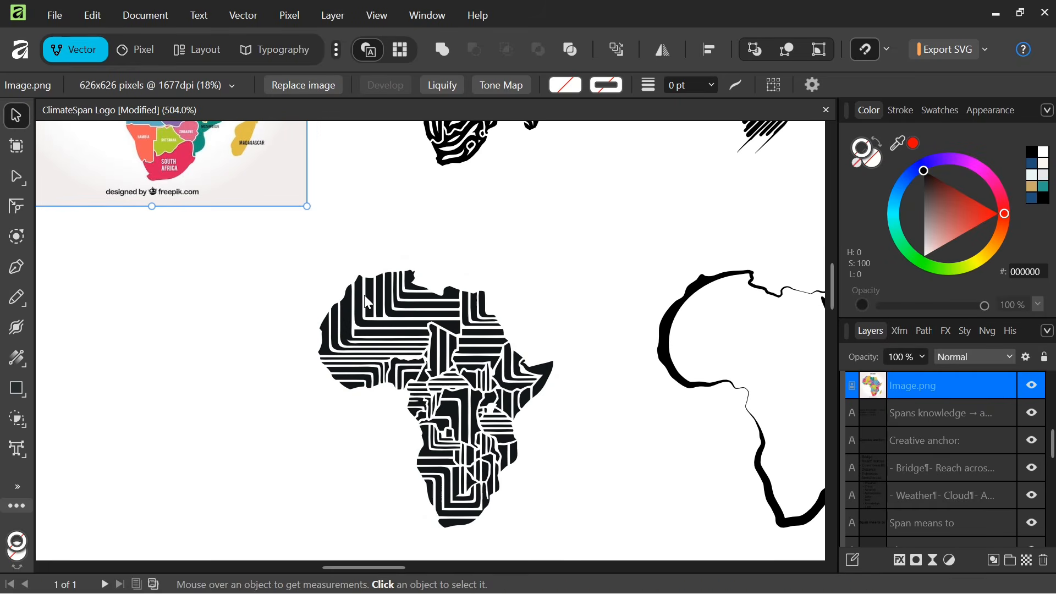
scroll(364, 295, "down", 3)
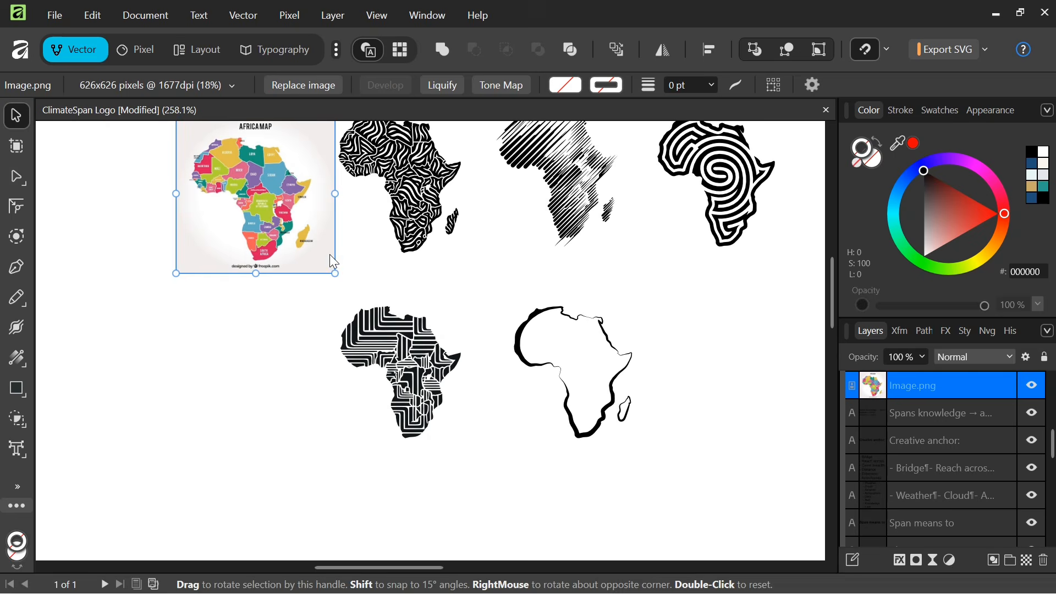
left_click(483, 292)
scroll(451, 276, "down", 2)
scroll(404, 201, "up", 2)
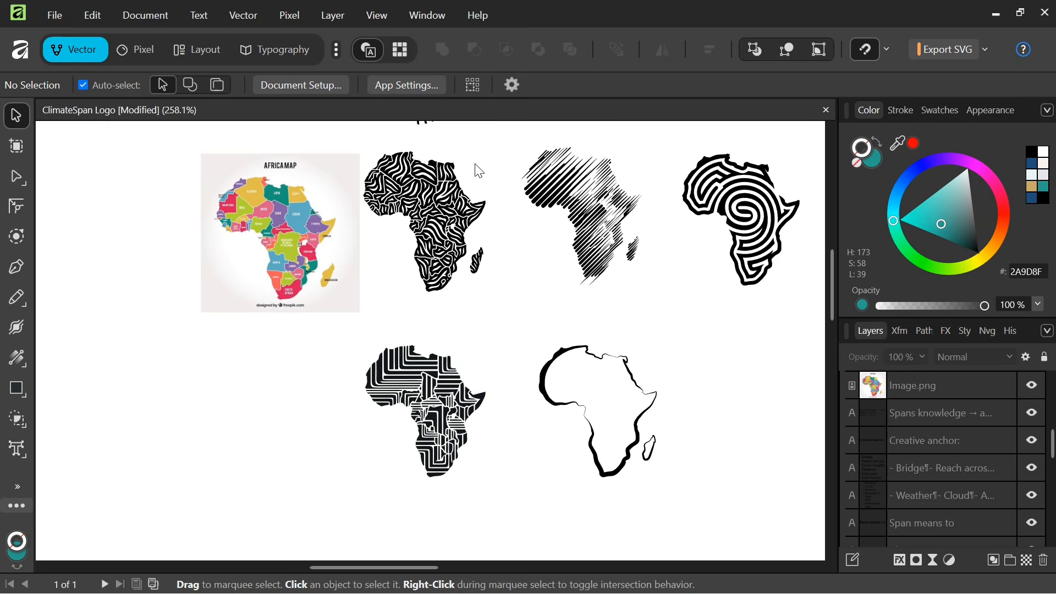
- Save the ClimateSpan Logo file and minimize Affinity Designer to bring Figma's guideline back
scroll(460, 133, "up", 3)
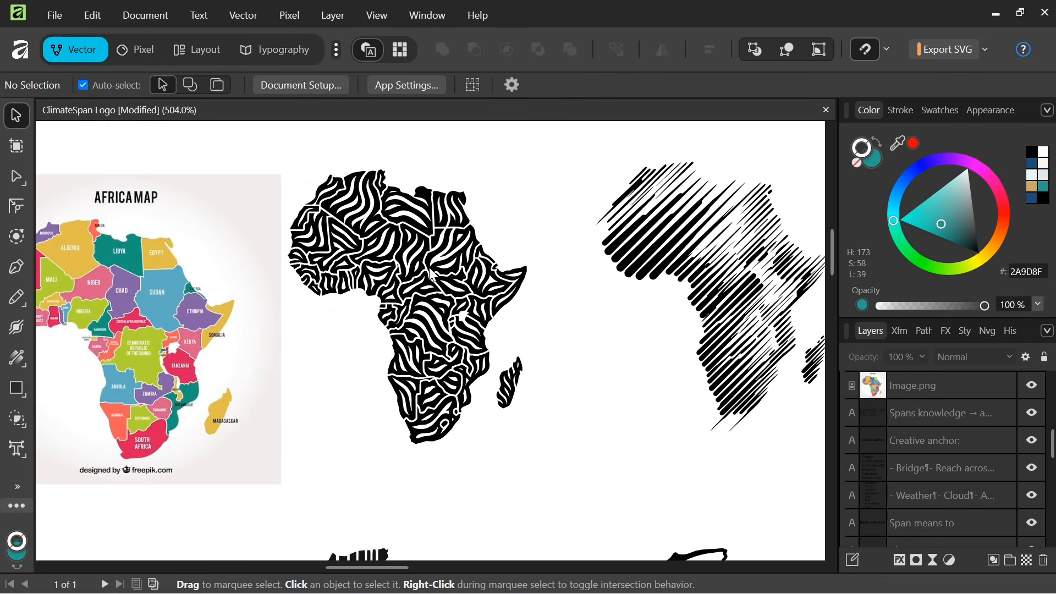
scroll(431, 273, "down", 5)
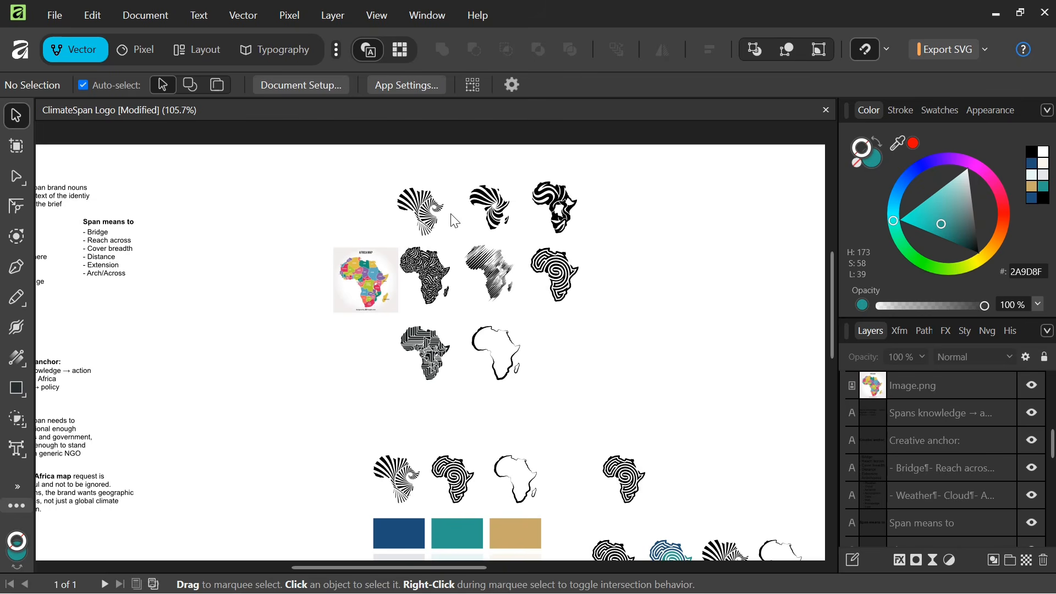
scroll(454, 220, "down", 2)
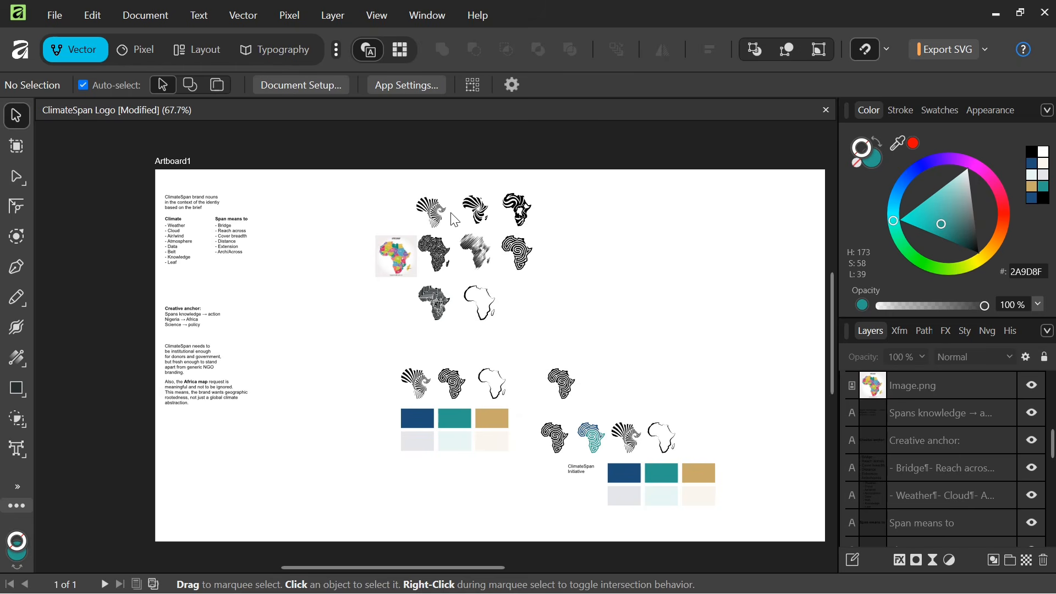
scroll(643, 404, "down", 1)
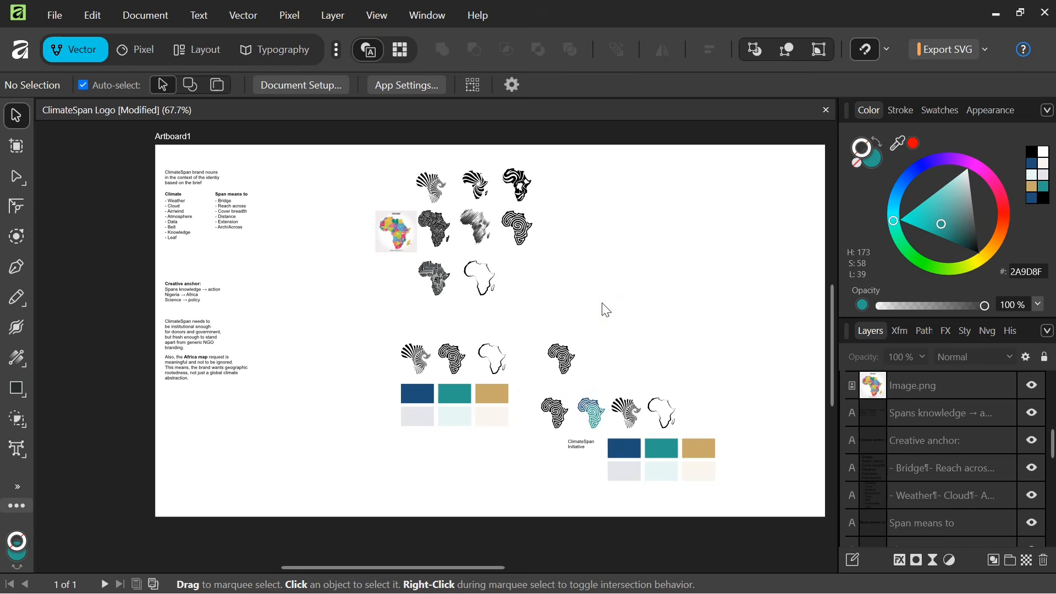
key("ctrl+s")
left_click(995, 13)
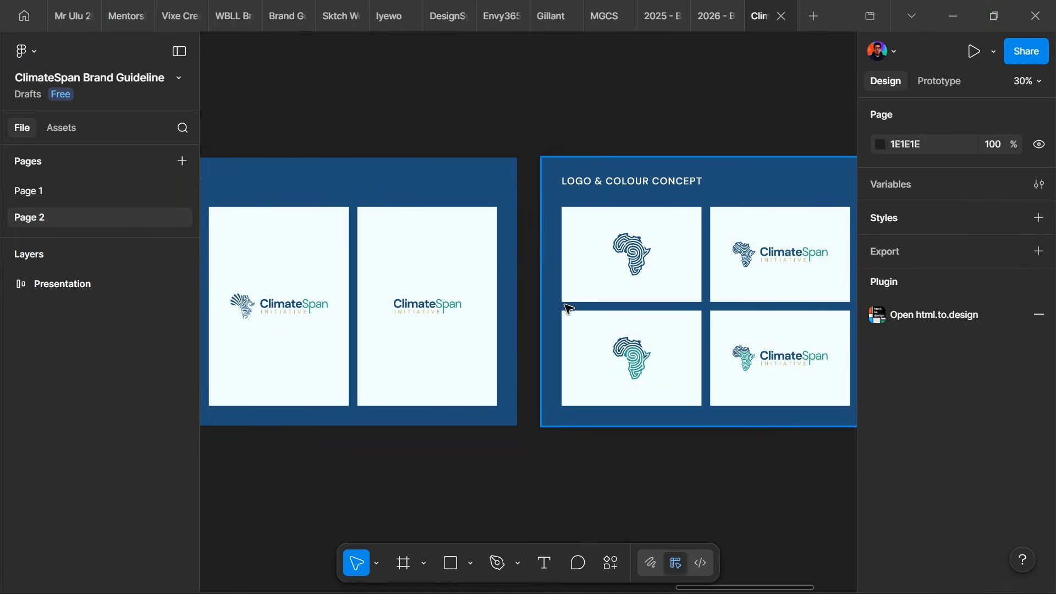
- Select the Presentation frame, then minimize Figma and Chrome to reach the Claude chat
left_click(537, 314)
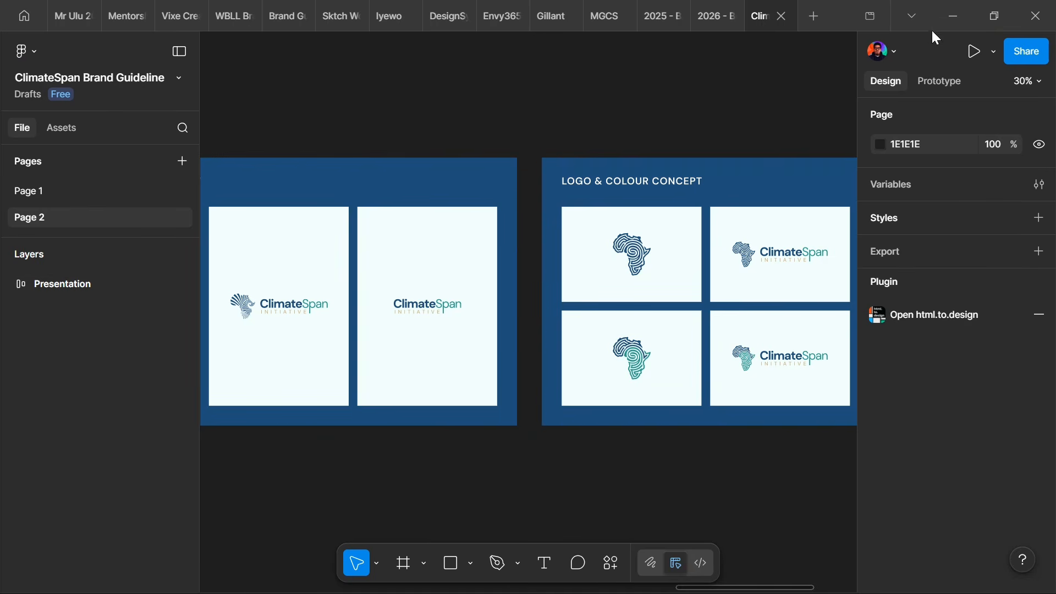
left_click(952, 16)
left_click(960, 16)
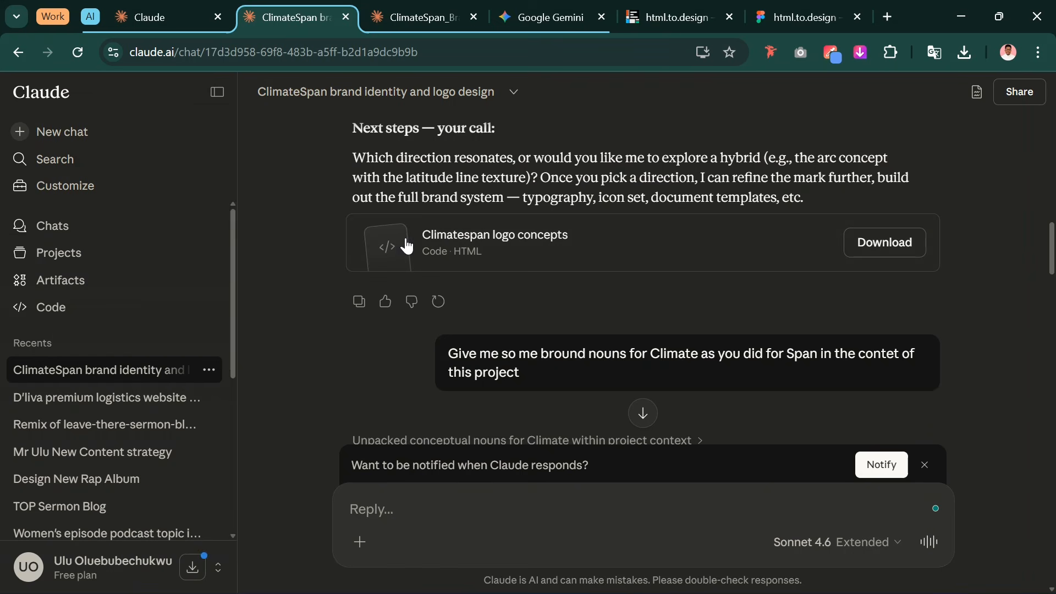
- Collapse the Claude sidebar and scroll down to the Figma Brand Guideline prompt with Frame 21.svg attached
scroll(638, 245, "up", 4)
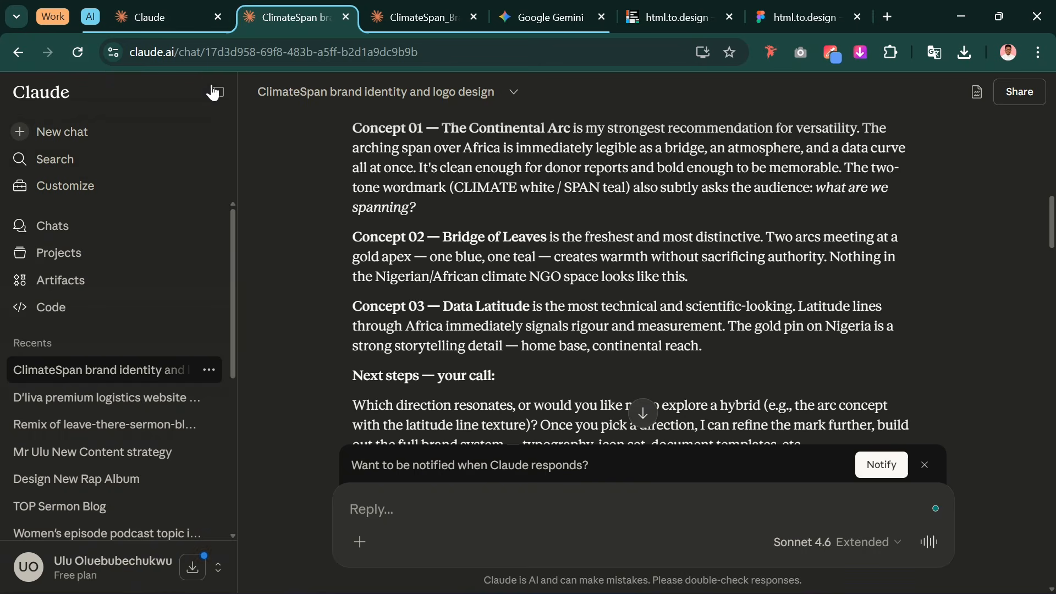
left_click(218, 92)
scroll(549, 308, "down", 10)
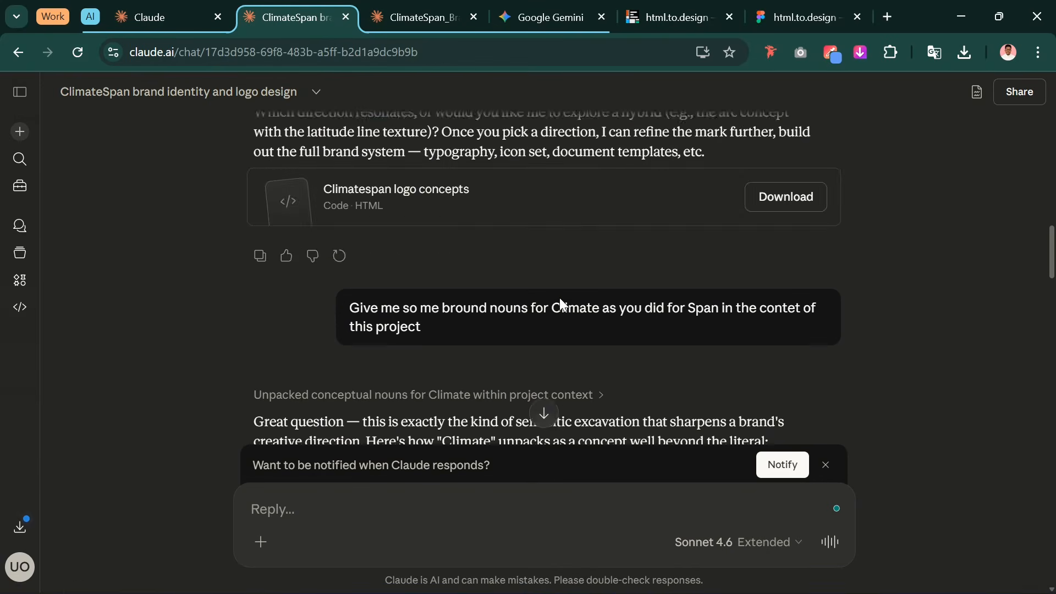
scroll(416, 281, "down", 7)
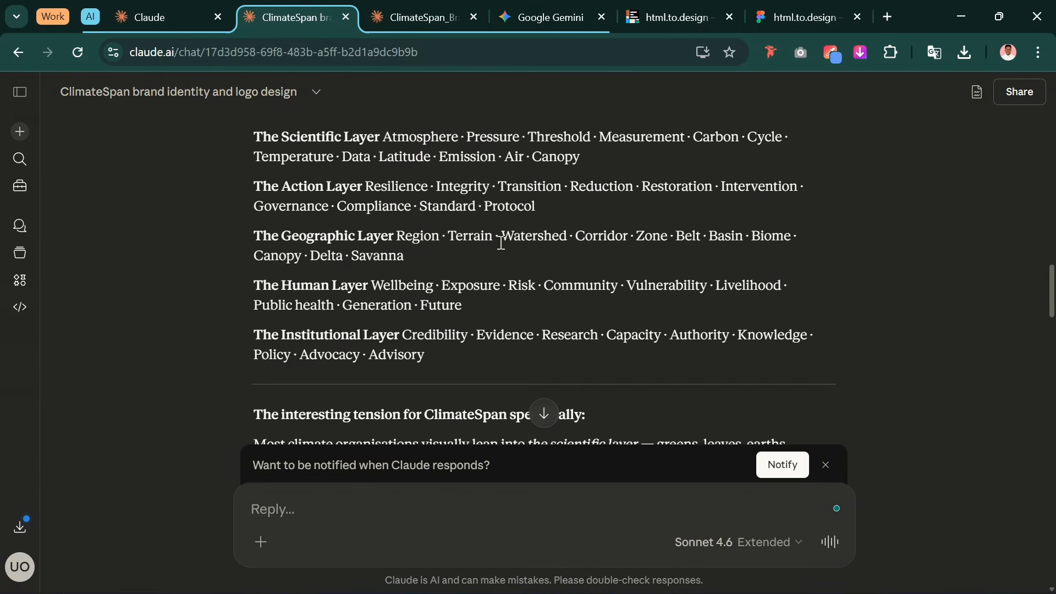
scroll(440, 239, "down", 15)
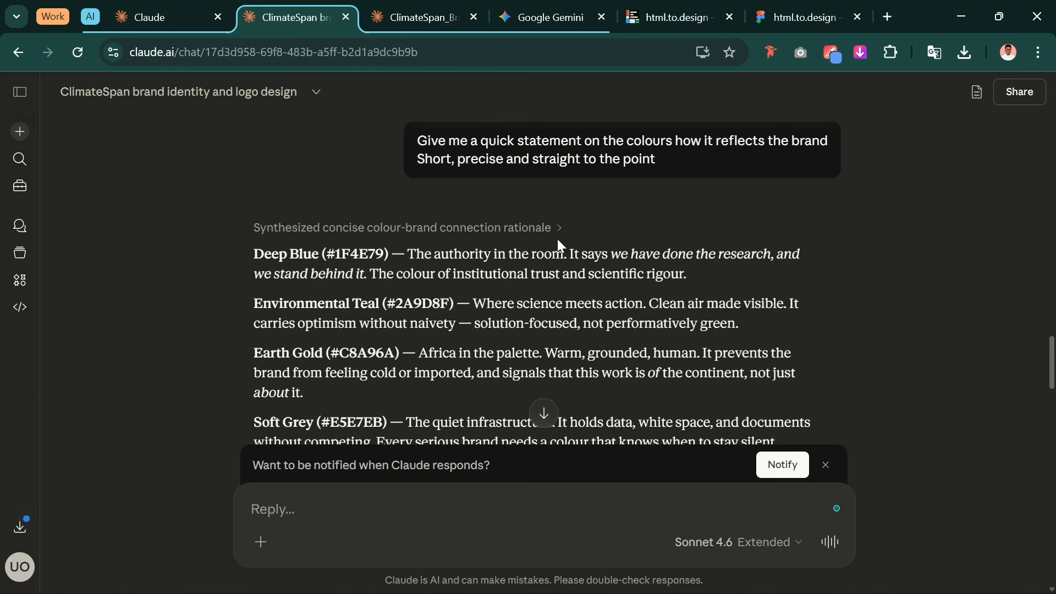
scroll(586, 230, "down", 5)
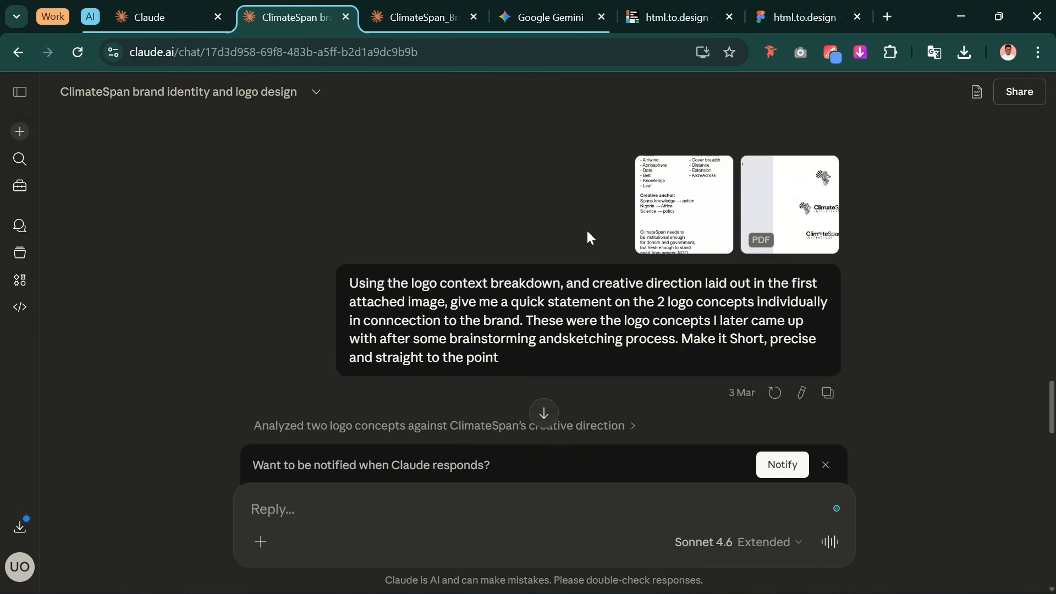
scroll(586, 229, "up", 2)
scroll(586, 232, "down", 4)
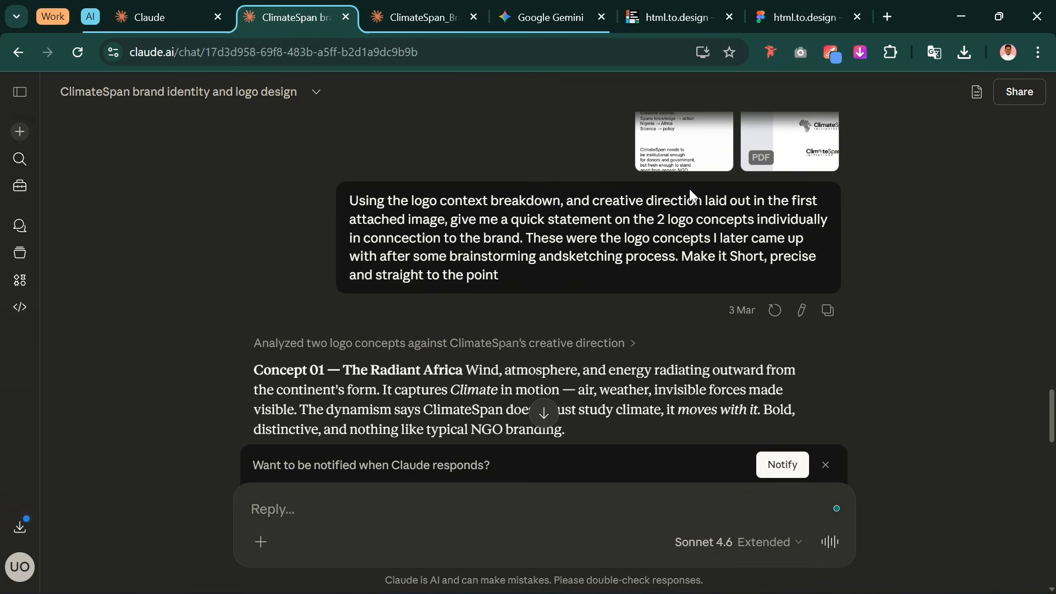
scroll(630, 207, "down", 10)
scroll(654, 244, "down", 3)
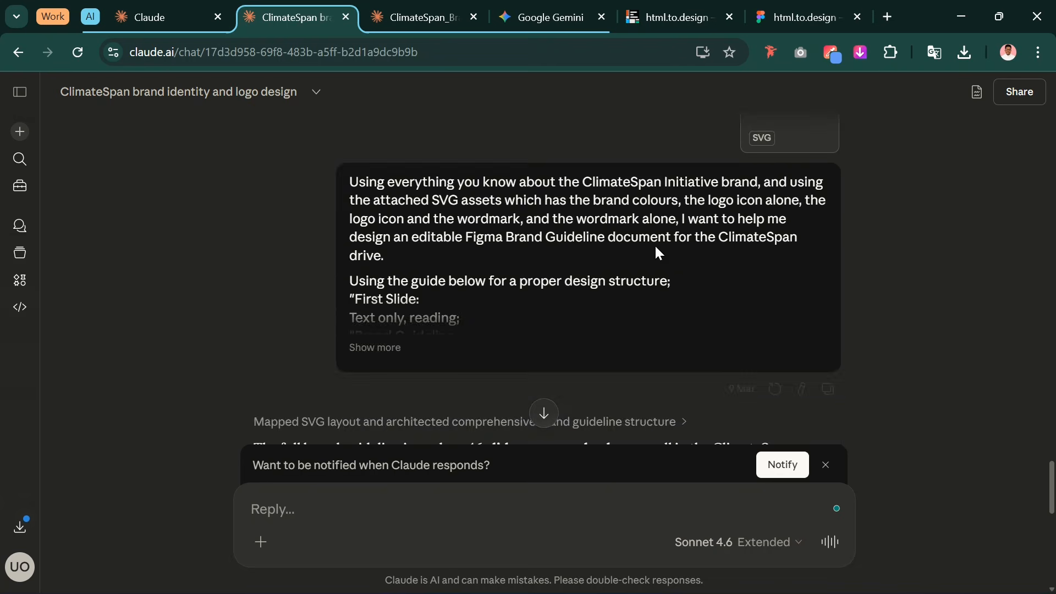
scroll(777, 214, "up", 3)
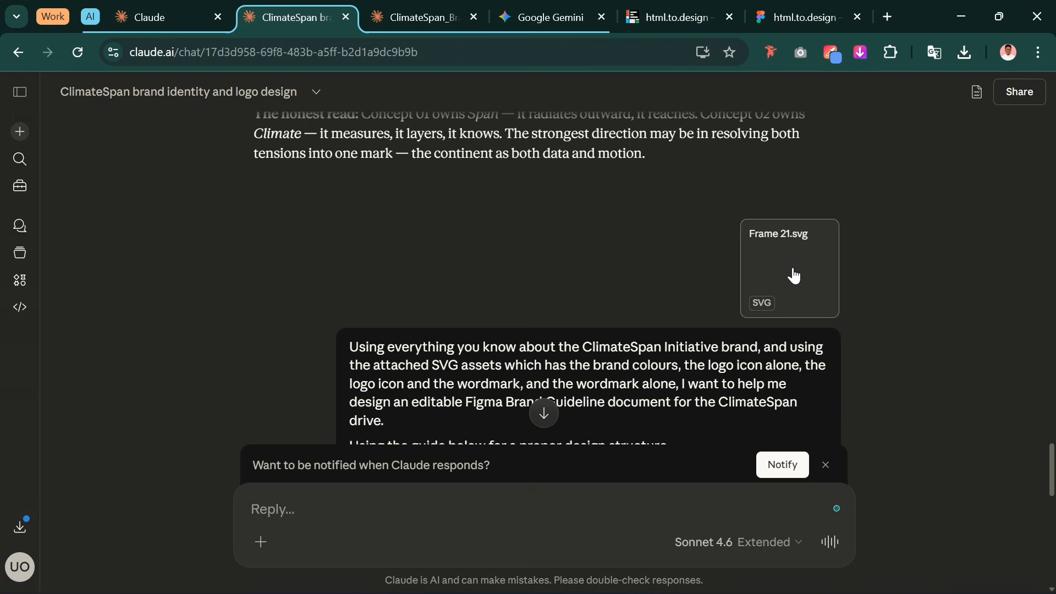
type("v")
key("BackSpace")
scroll(649, 213, "down", 3)
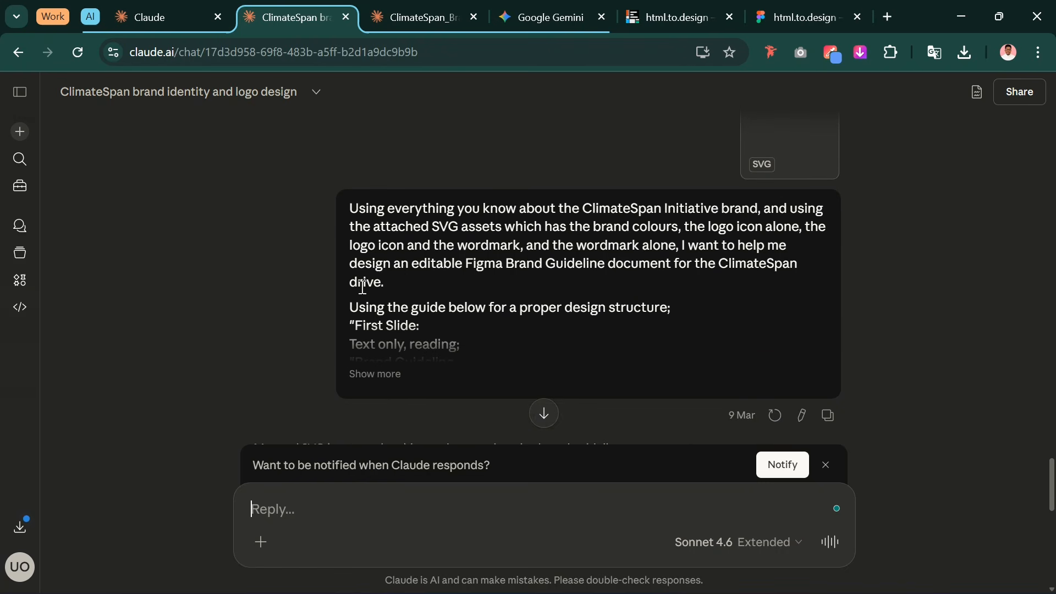
- Expand the guideline prompt with Show more and read through its slide-by-slide structure
left_click(404, 351)
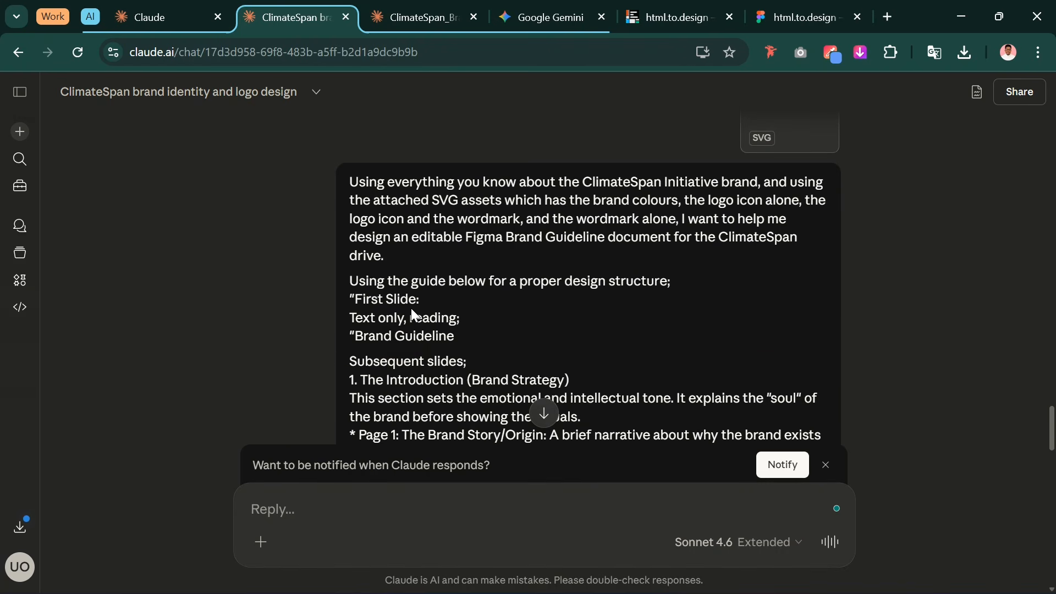
scroll(416, 286, "down", 3)
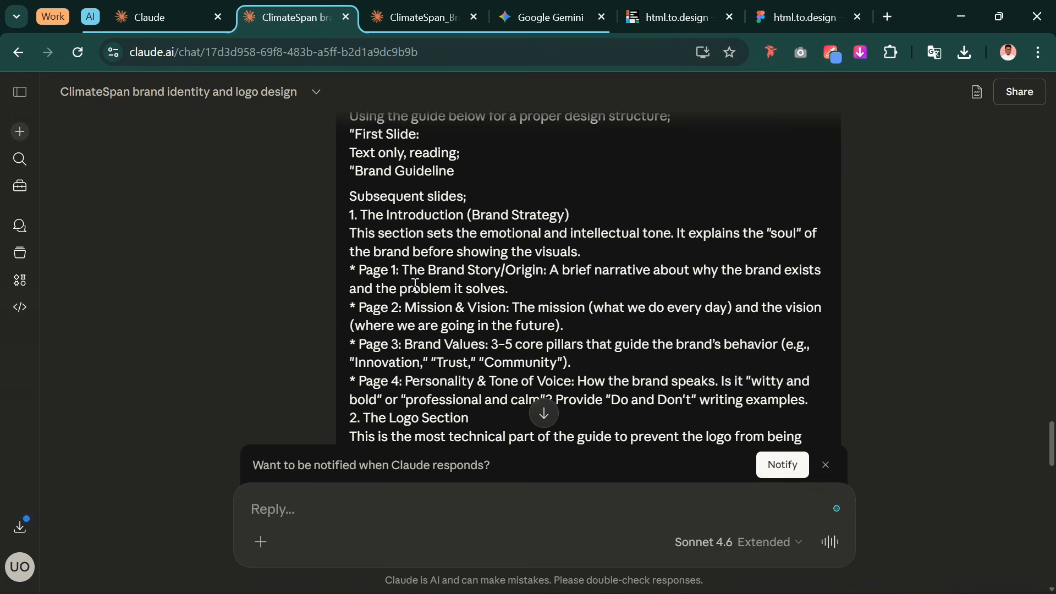
scroll(415, 285, "up", 3)
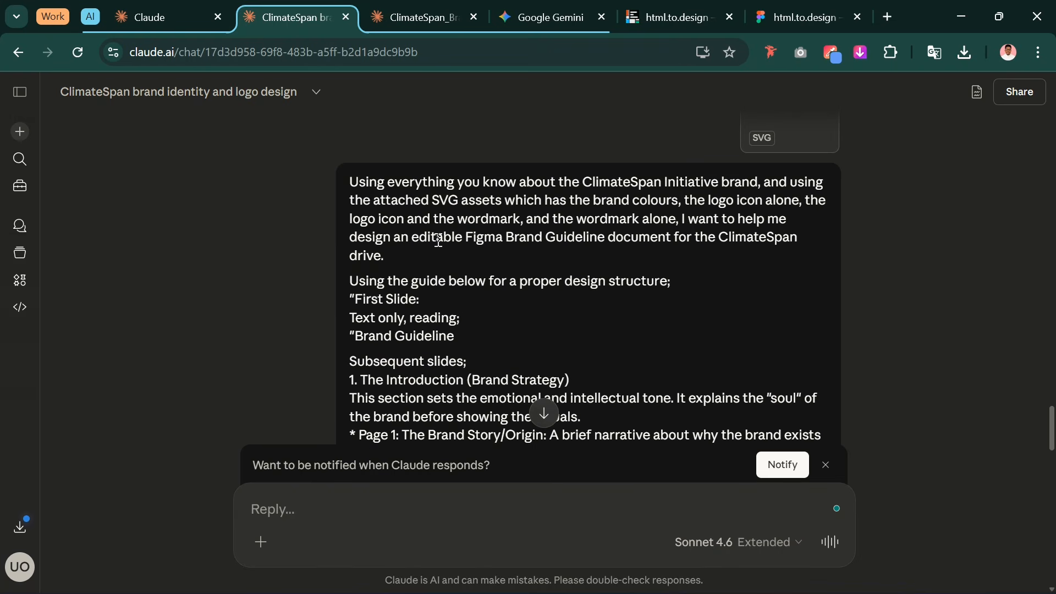
scroll(439, 240, "down", 5)
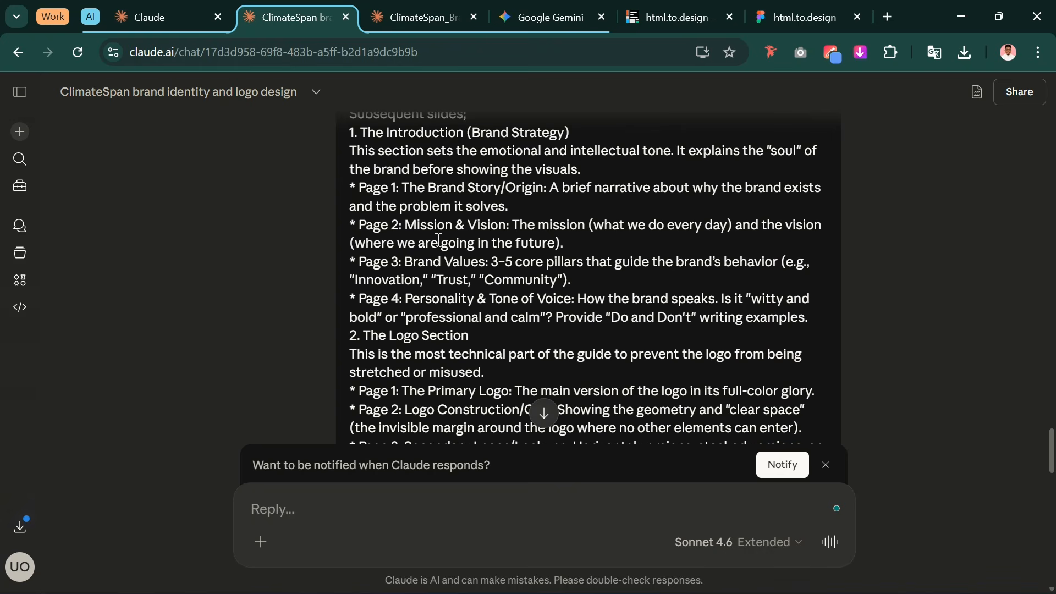
scroll(442, 242, "down", 6)
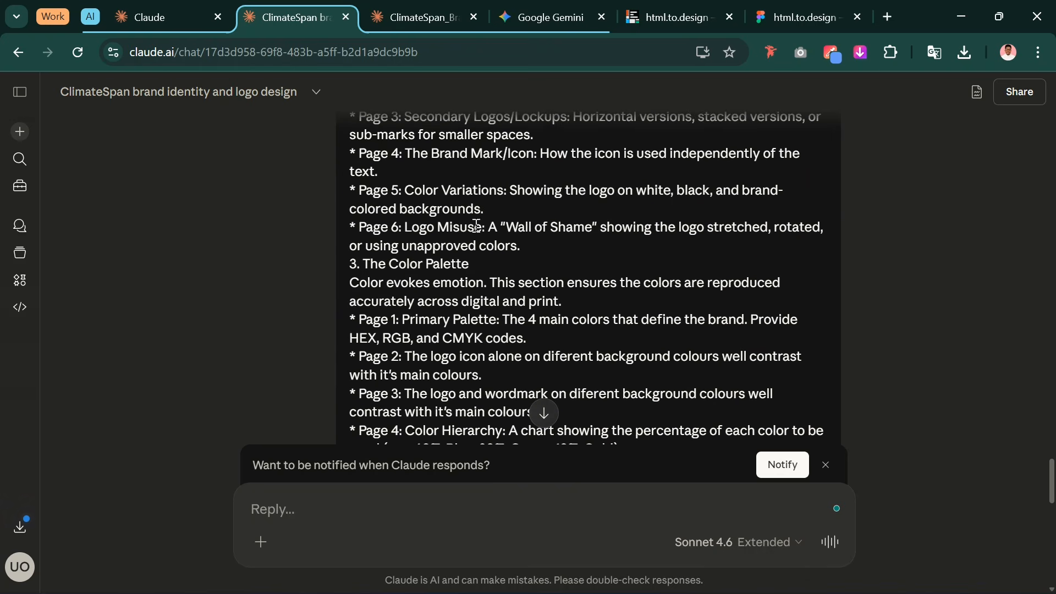
scroll(452, 279, "up", 5)
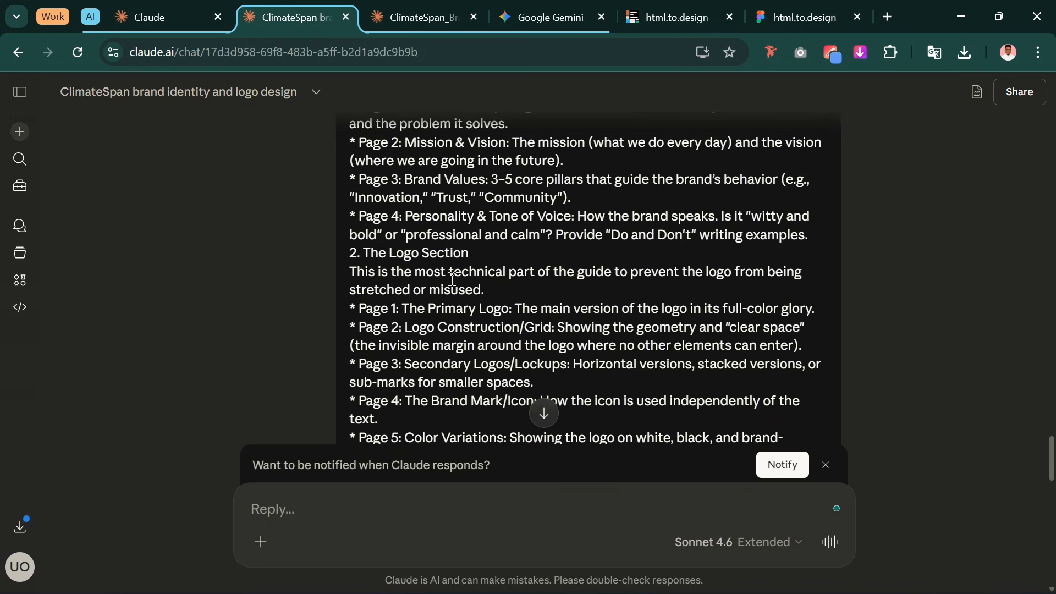
scroll(452, 279, "up", 7)
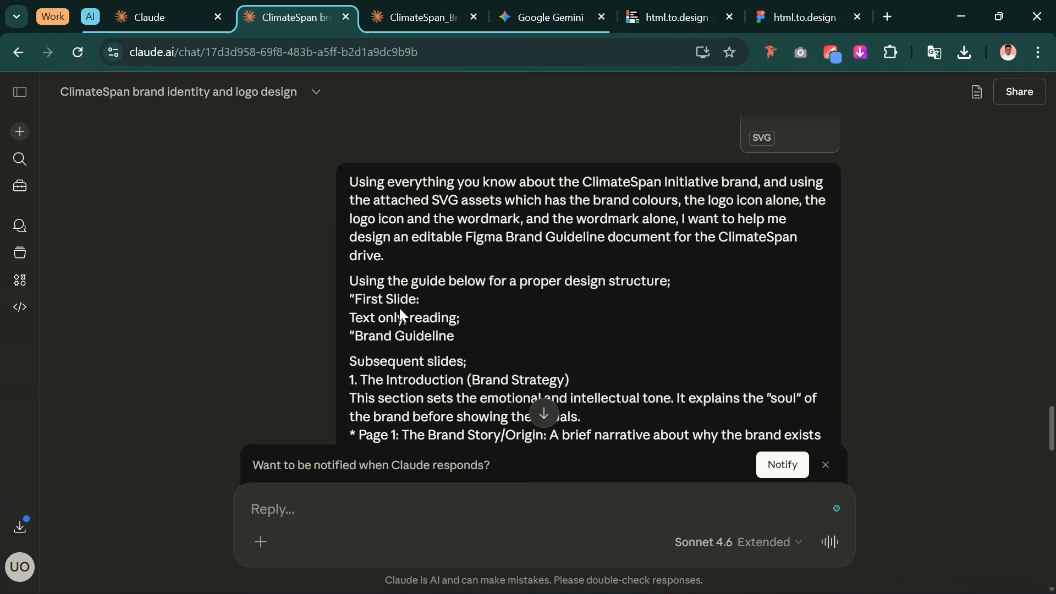
scroll(399, 308, "down", 1)
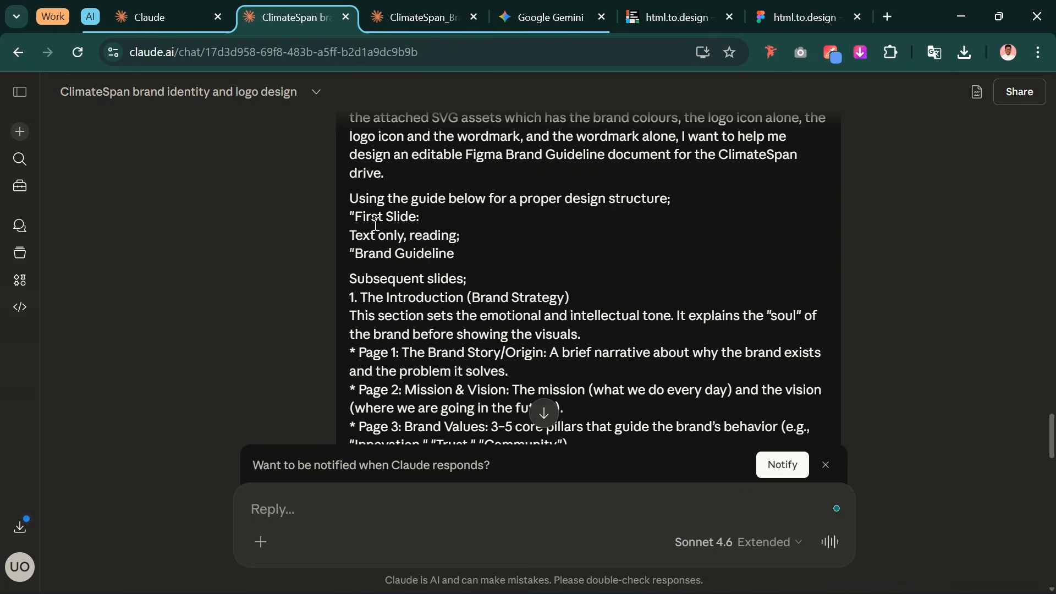
scroll(373, 231, "down", 3)
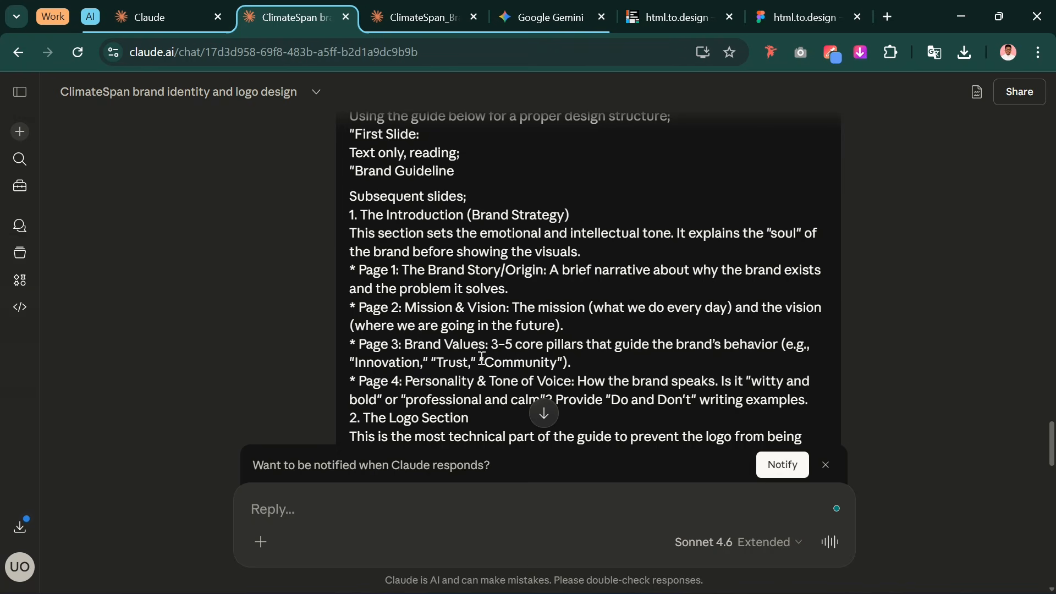
scroll(482, 358, "down", 2)
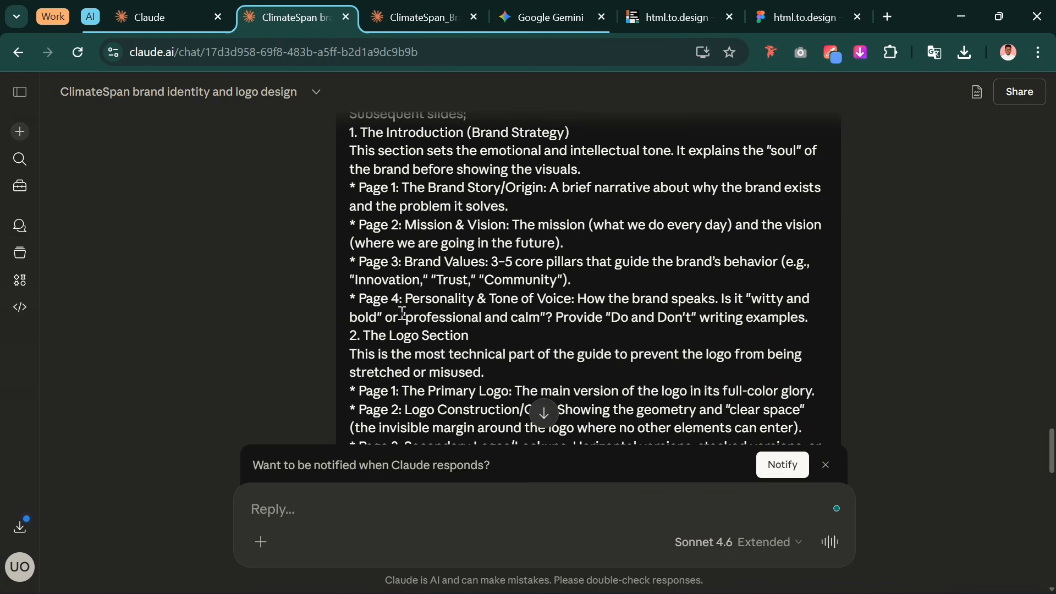
scroll(484, 322, "down", 2)
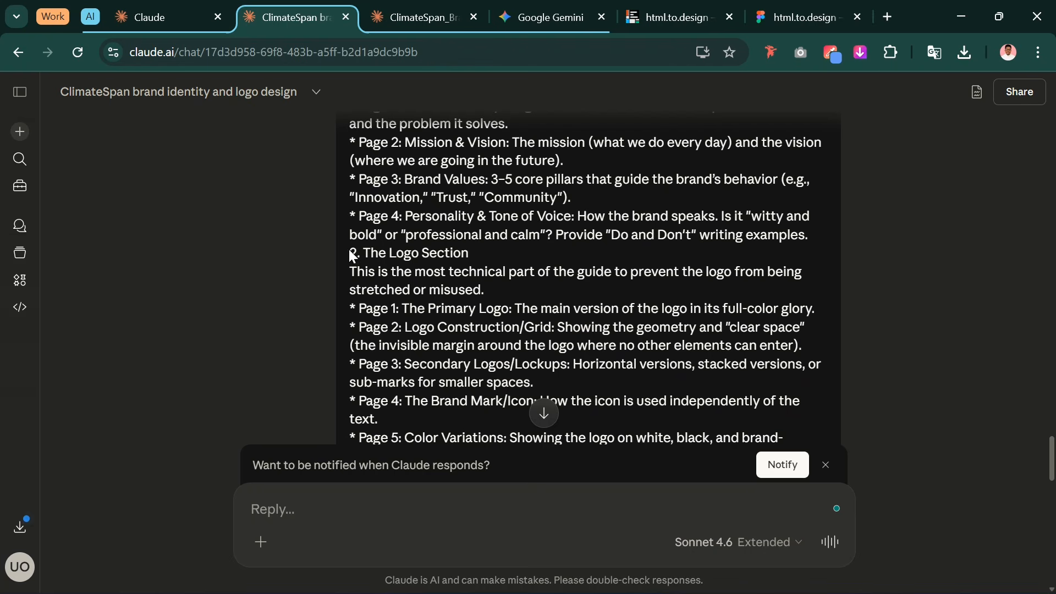
left_click_drag(352, 257, 360, 255)
scroll(474, 265, "down", 2)
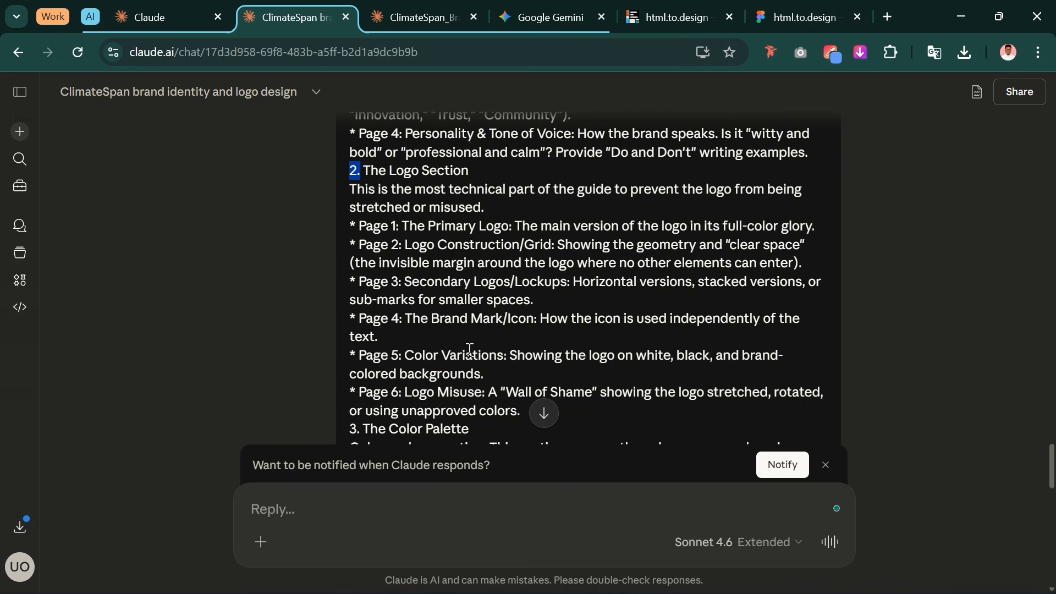
scroll(458, 381, "down", 2)
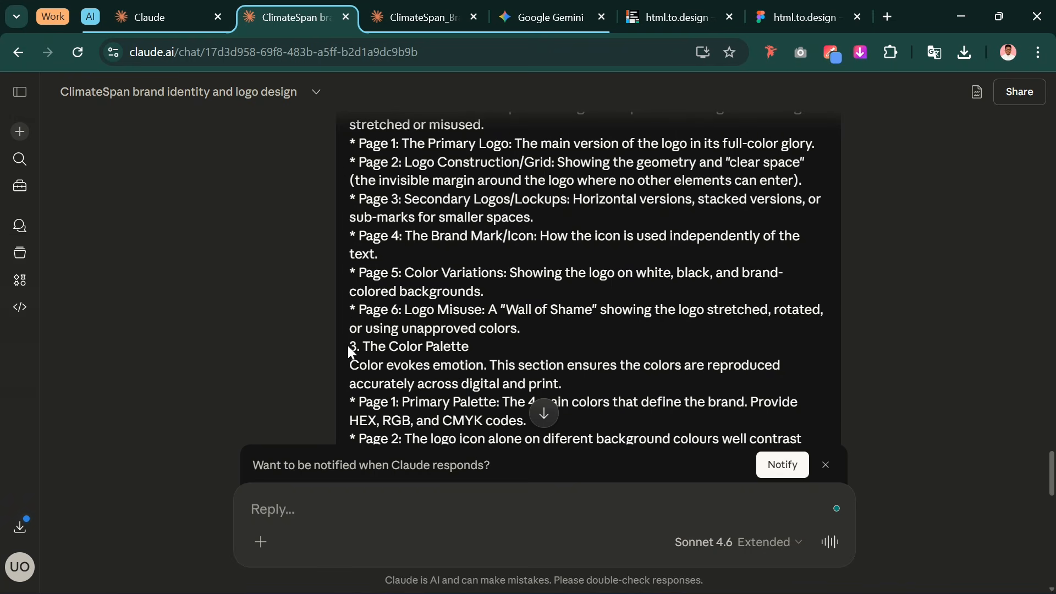
scroll(352, 352, "down", 2)
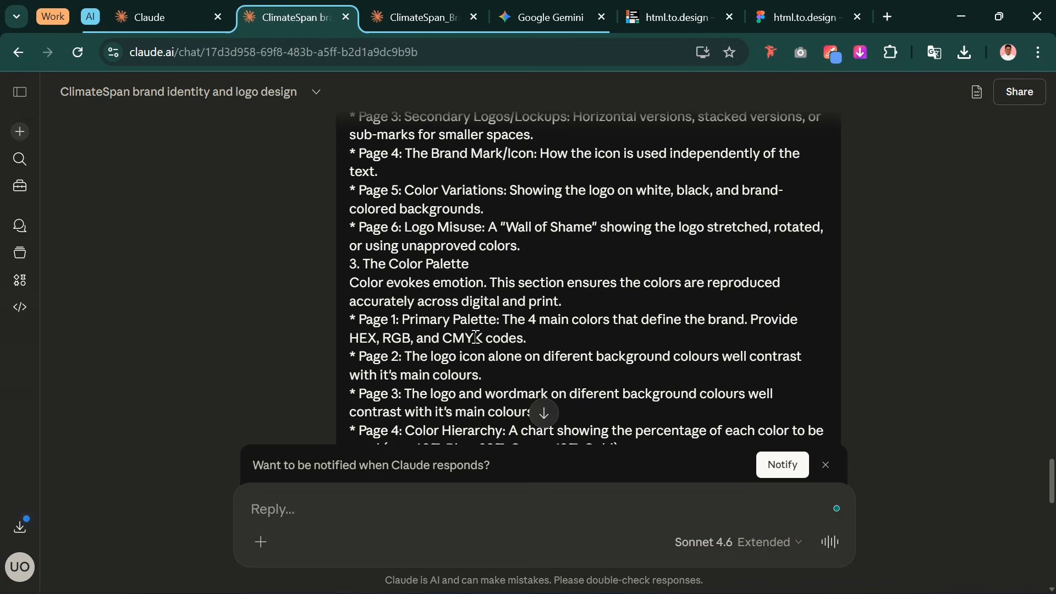
scroll(467, 304, "down", 3)
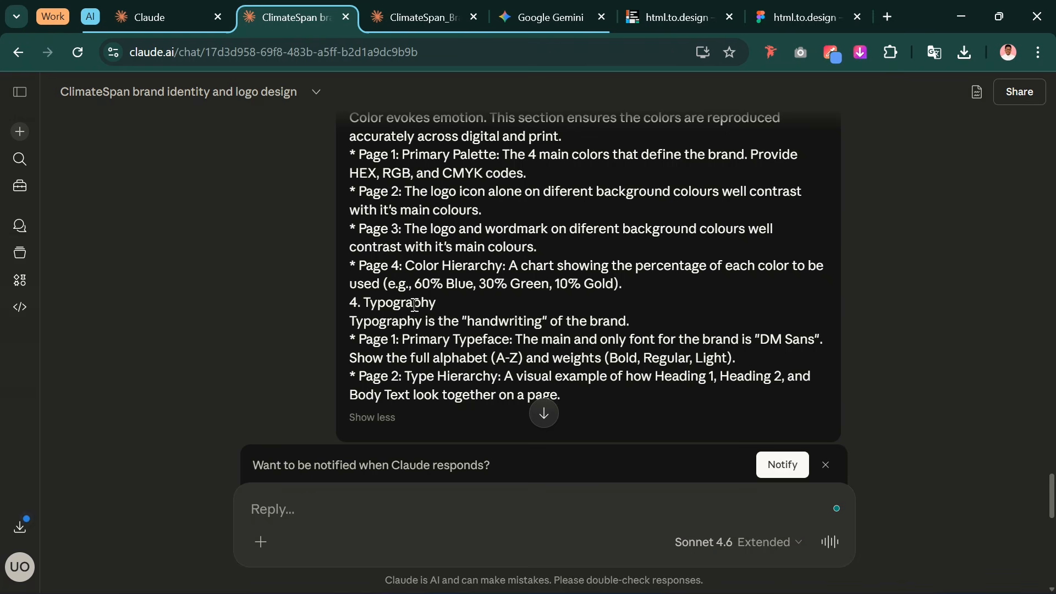
scroll(543, 417, "up", 2)
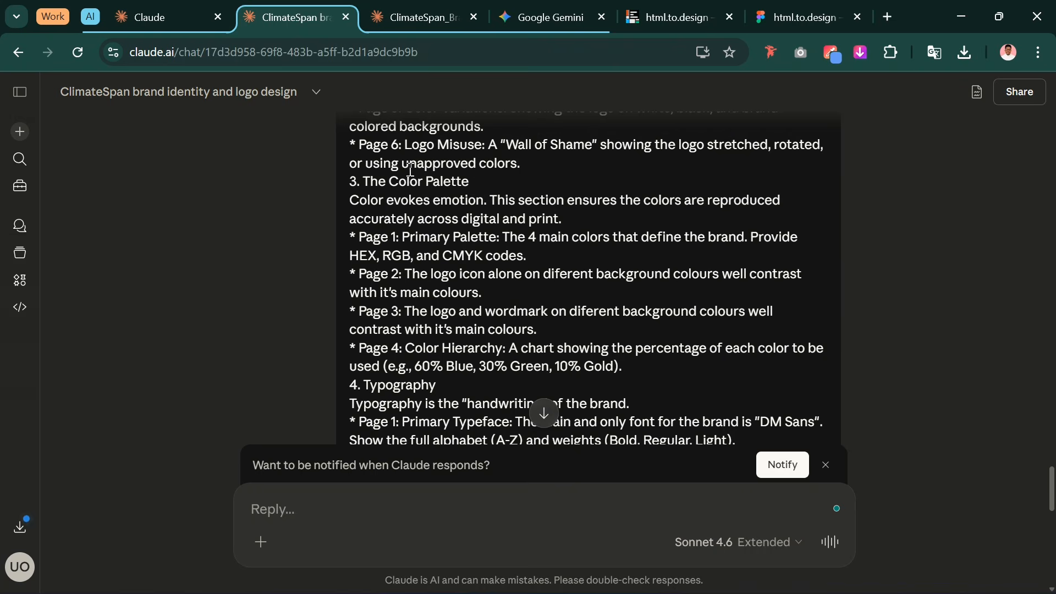
scroll(411, 165, "down", 2)
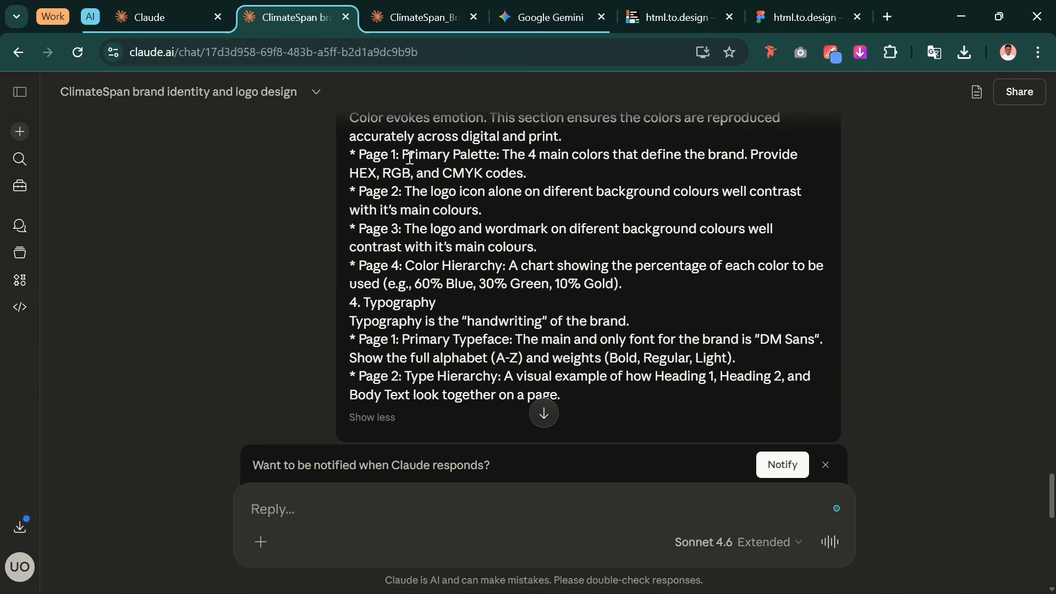
scroll(410, 158, "down", 2)
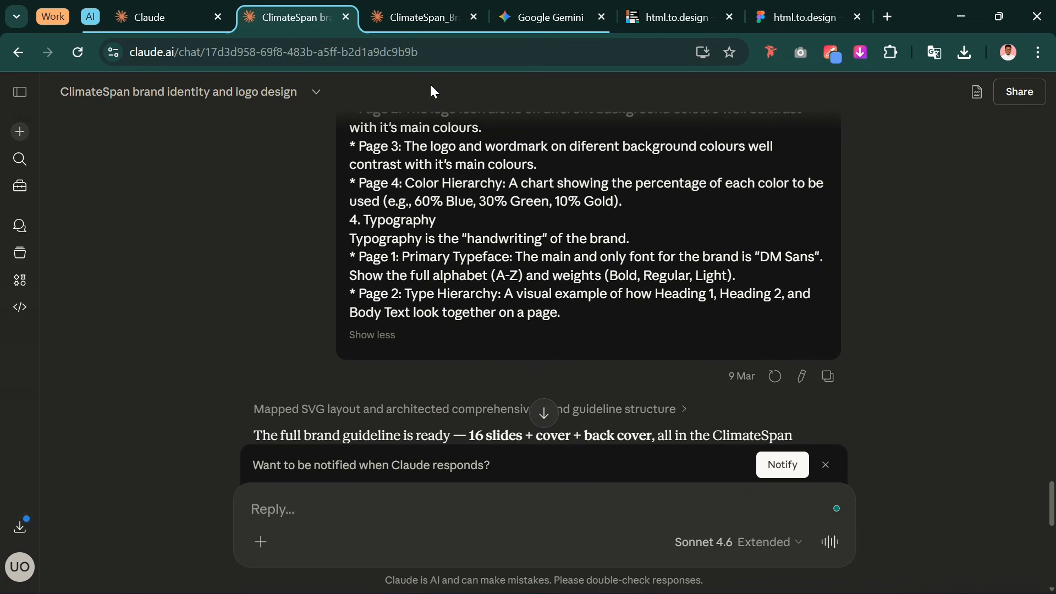
- Scroll to the end of Claude's reply, reaching the 1280×720 For Figma note and the guideline artifact card
scroll(440, 242, "down", 4)
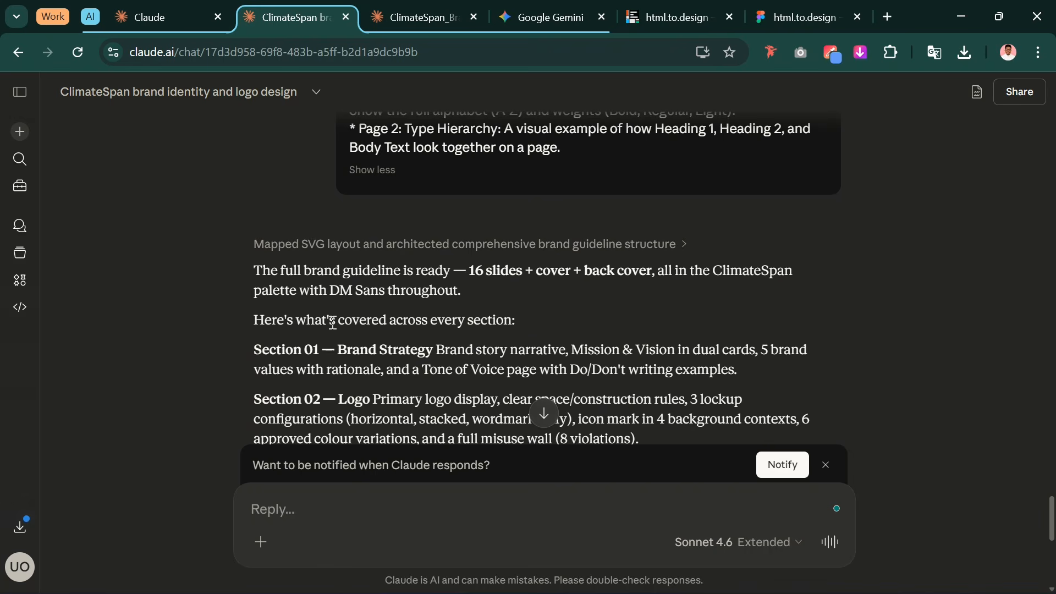
scroll(461, 297, "down", 3)
scroll(461, 298, "down", 7)
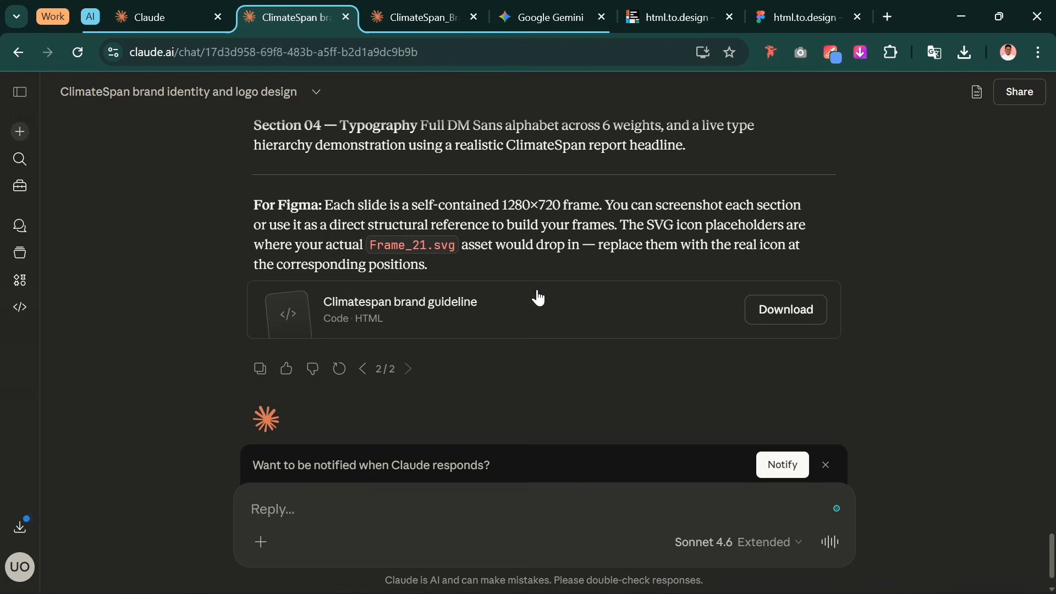
- Open the brand guideline artifact, check its HTML code and preview, then move to the published page
left_click(519, 320)
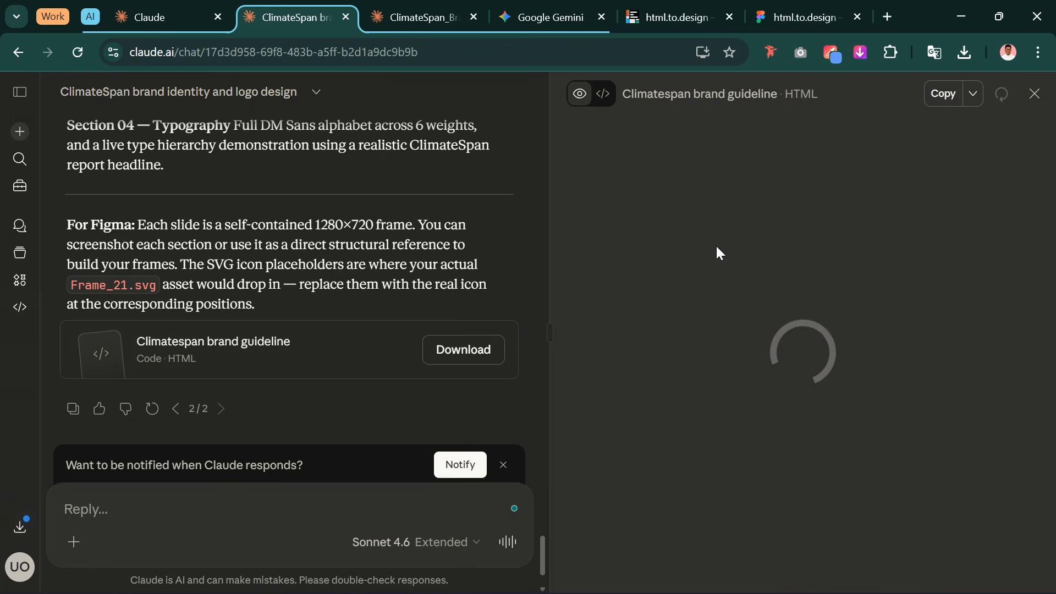
left_click(603, 93)
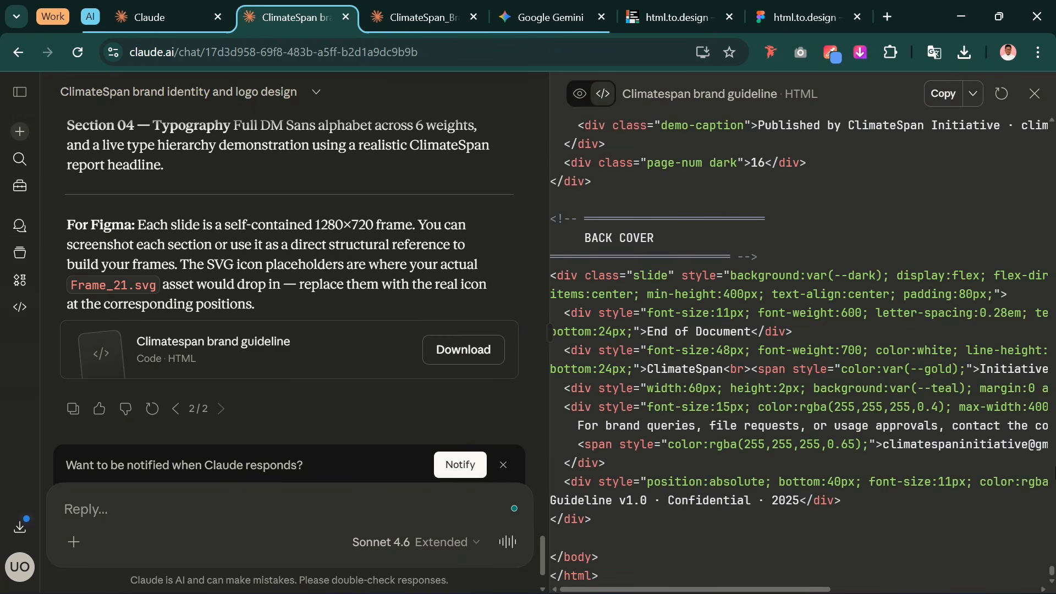
scroll(1051, 577, "up", 15)
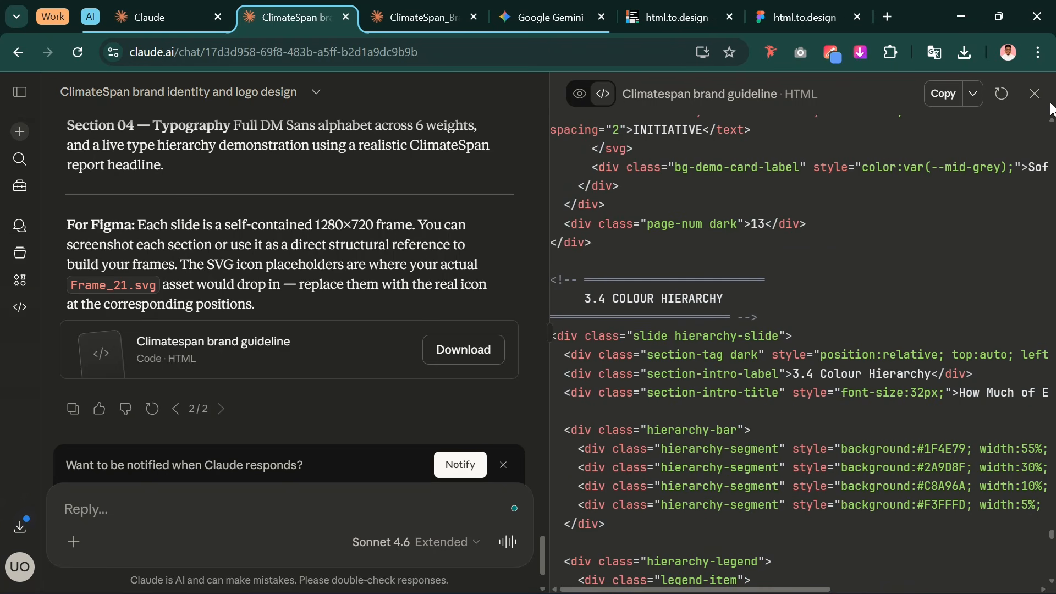
left_click_drag(1050, 542, 674, 130)
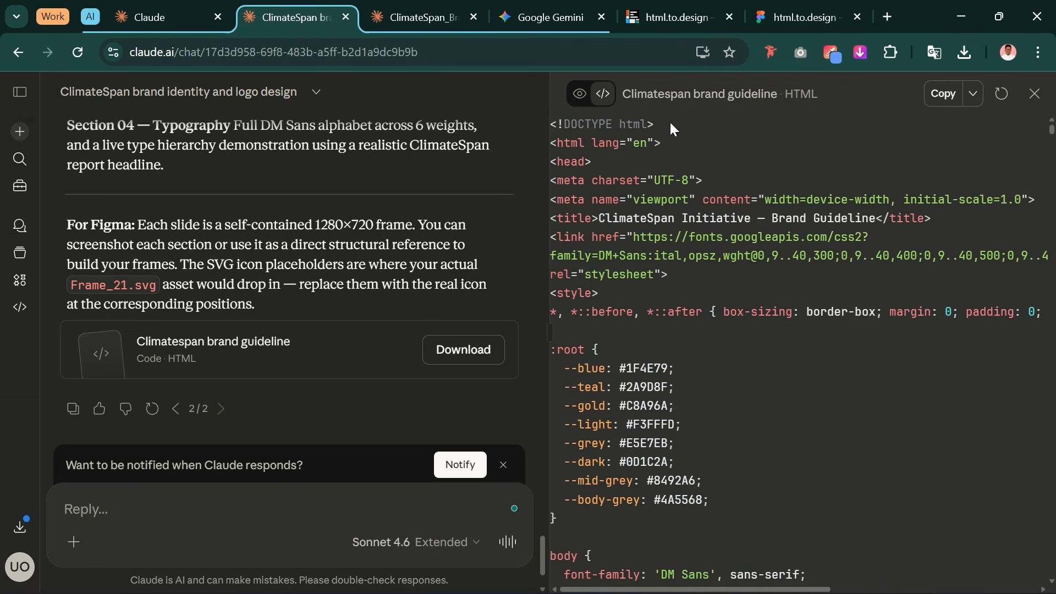
left_click(578, 94)
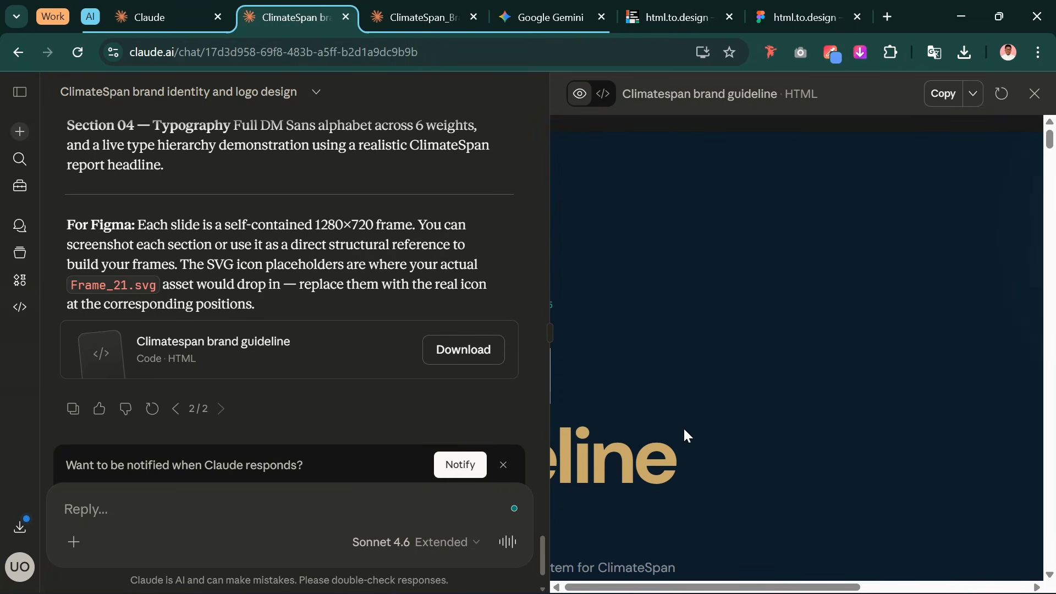
left_click(973, 94)
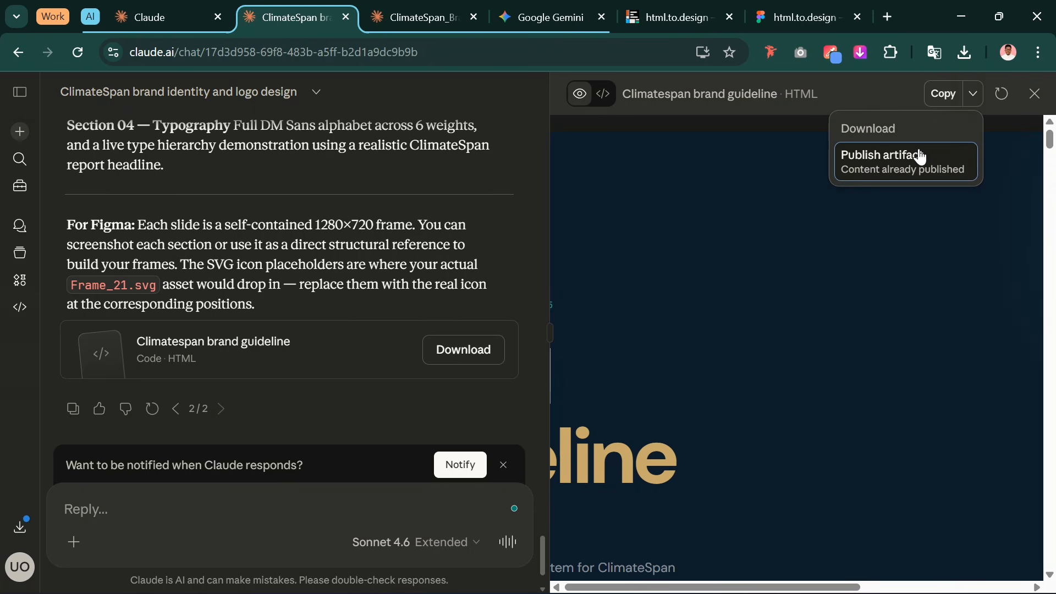
left_click(407, 14)
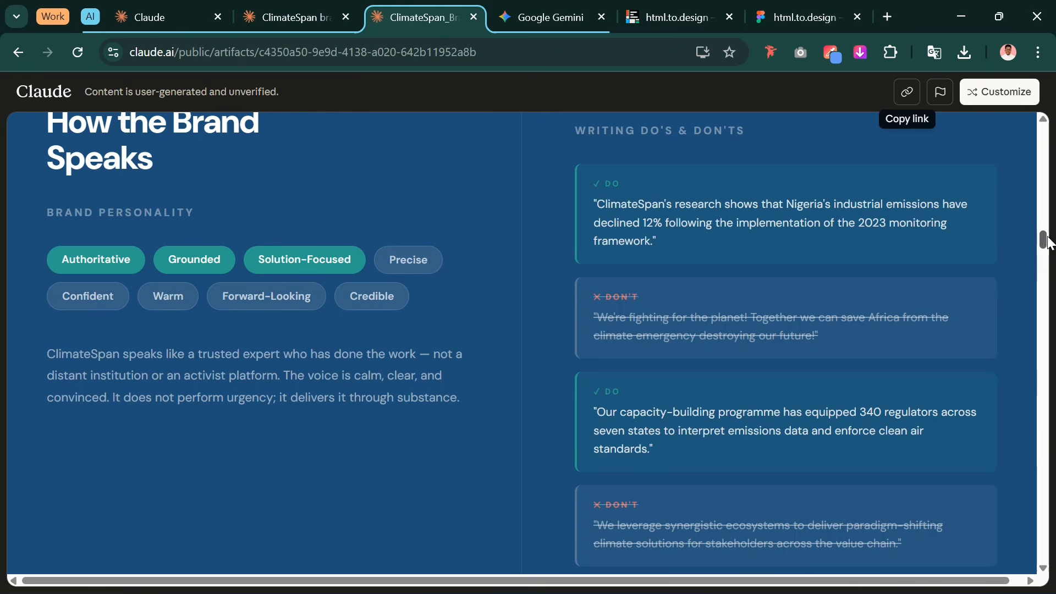
- Scroll the published guideline to its top, dismiss the chat's Copy dropdown, and return to the 'Brand Guideline' cover
left_click_drag(1043, 239, 1042, 81)
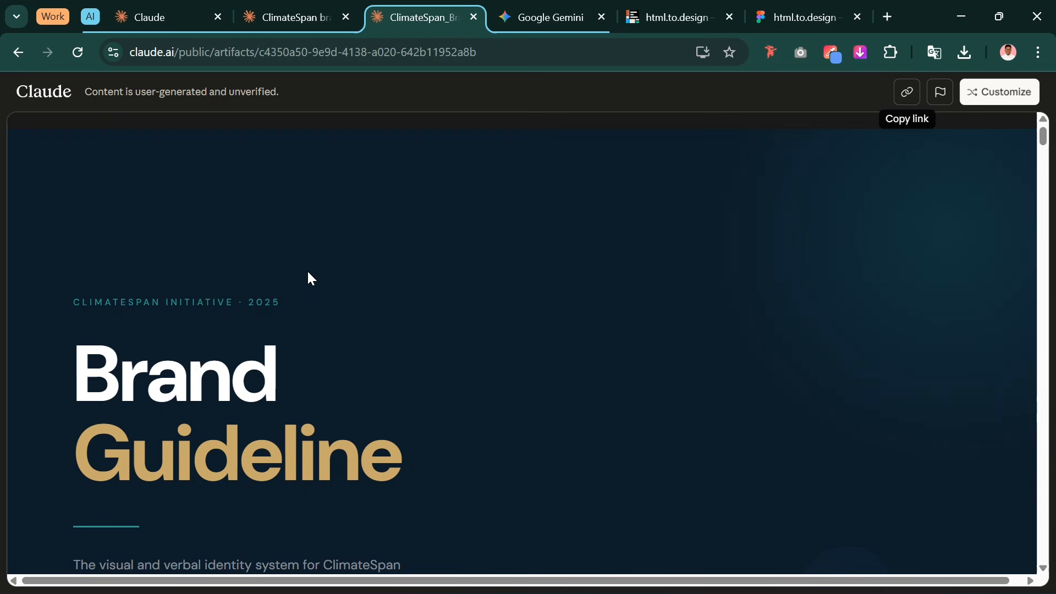
left_click(291, 14)
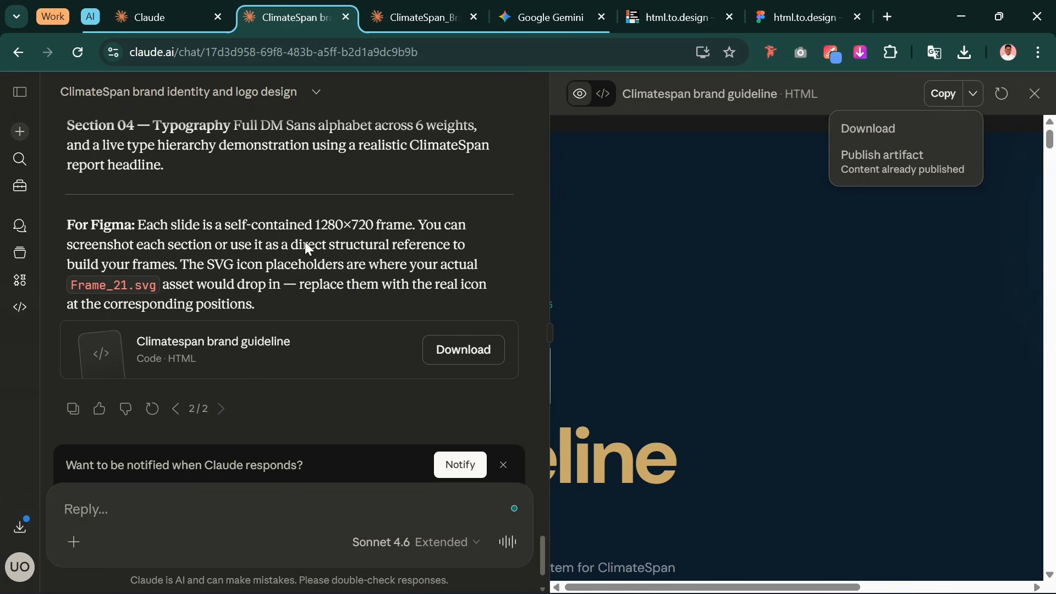
left_click(321, 233)
scroll(330, 234, "up", 10)
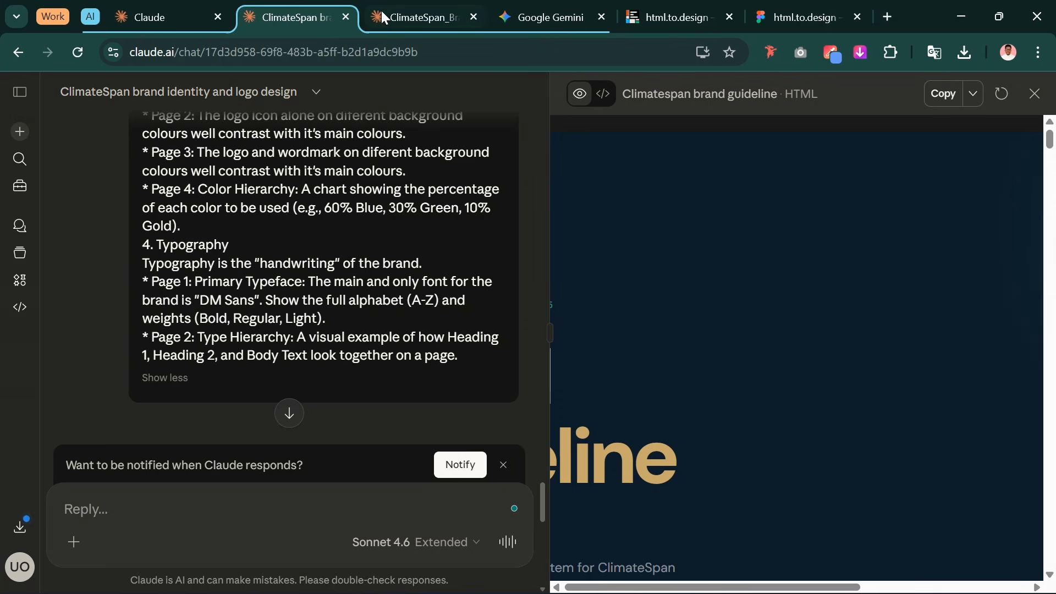
left_click(395, 22)
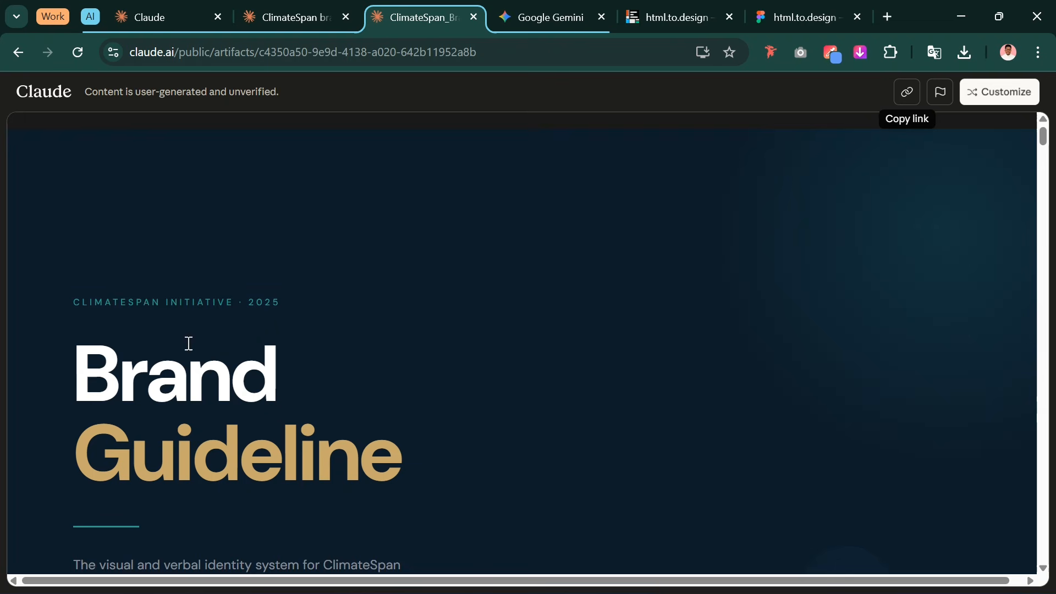
scroll(186, 344, "down", 3)
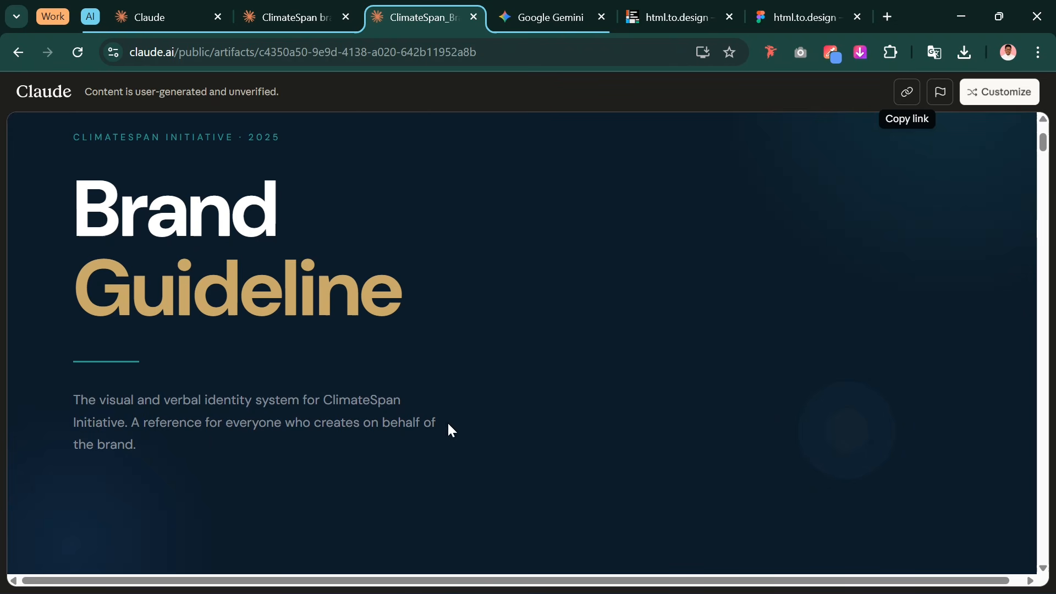
- Scroll through Brand Story, Mission & Vision, Five Pillars and Brand Voice to the 'Full-Colour Primary' logo slide
scroll(440, 363, "down", 5)
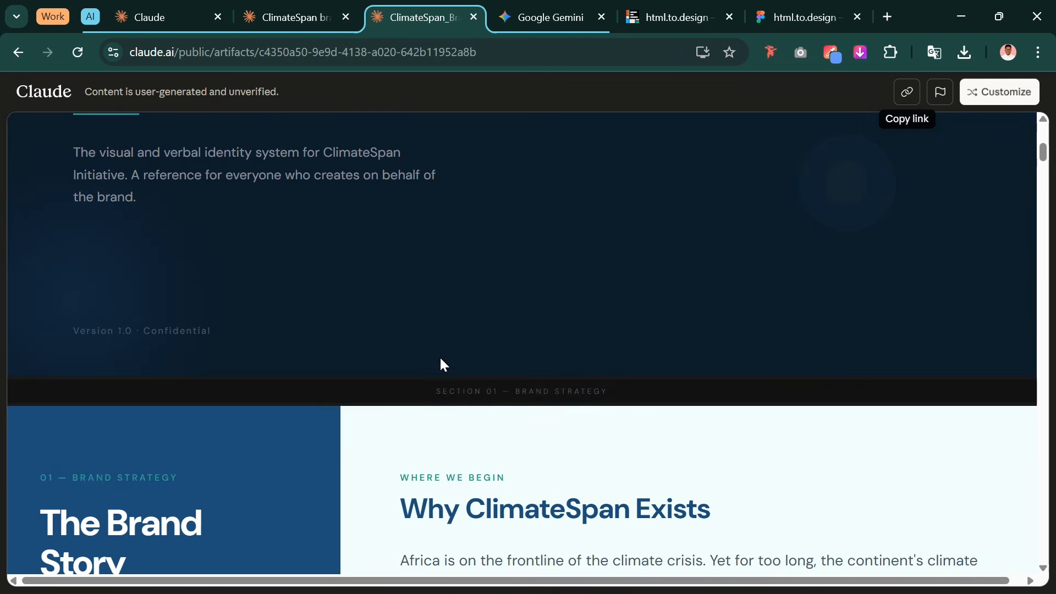
scroll(406, 363, "down", 2)
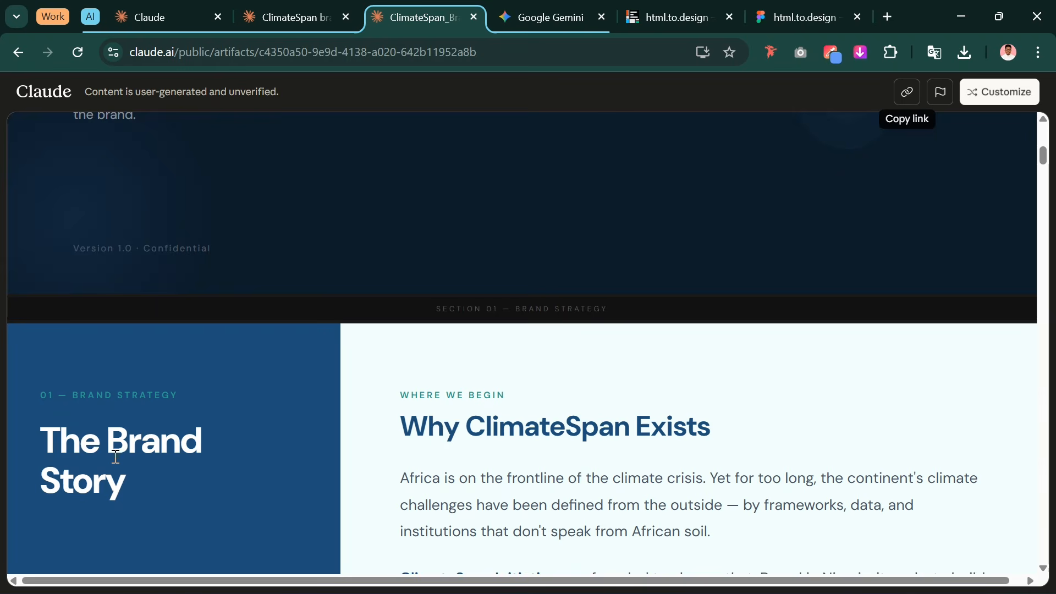
scroll(355, 380, "down", 1)
scroll(484, 351, "down", 3)
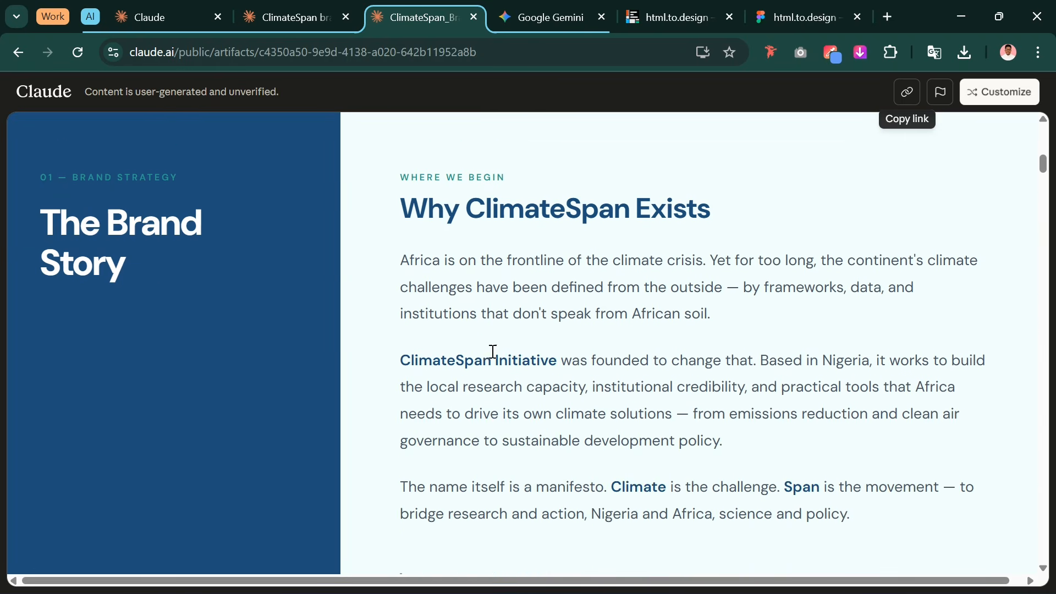
scroll(582, 349, "down", 6)
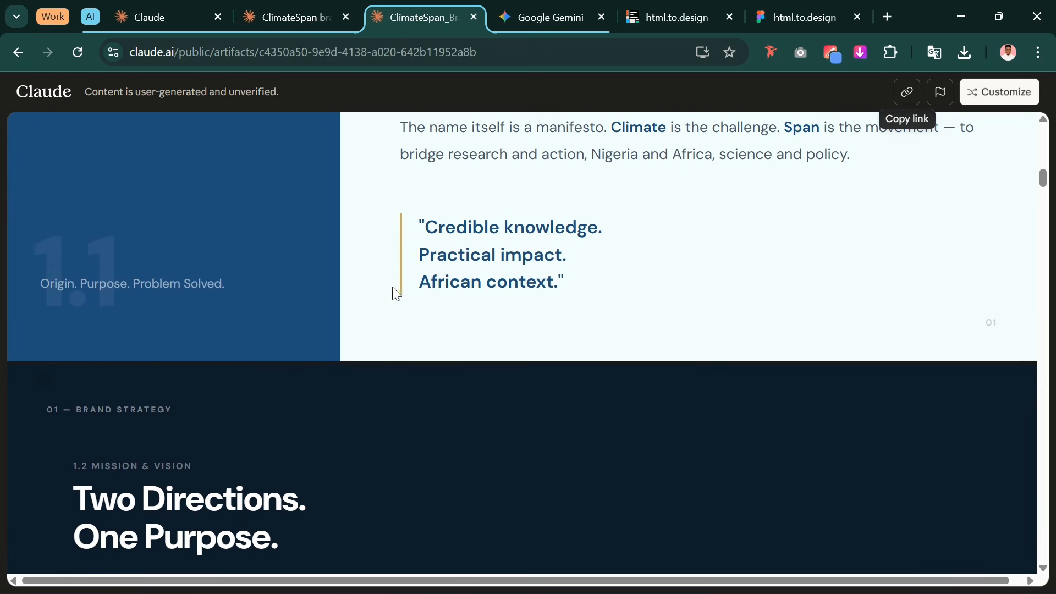
scroll(341, 330, "down", 1)
scroll(283, 371, "down", 7)
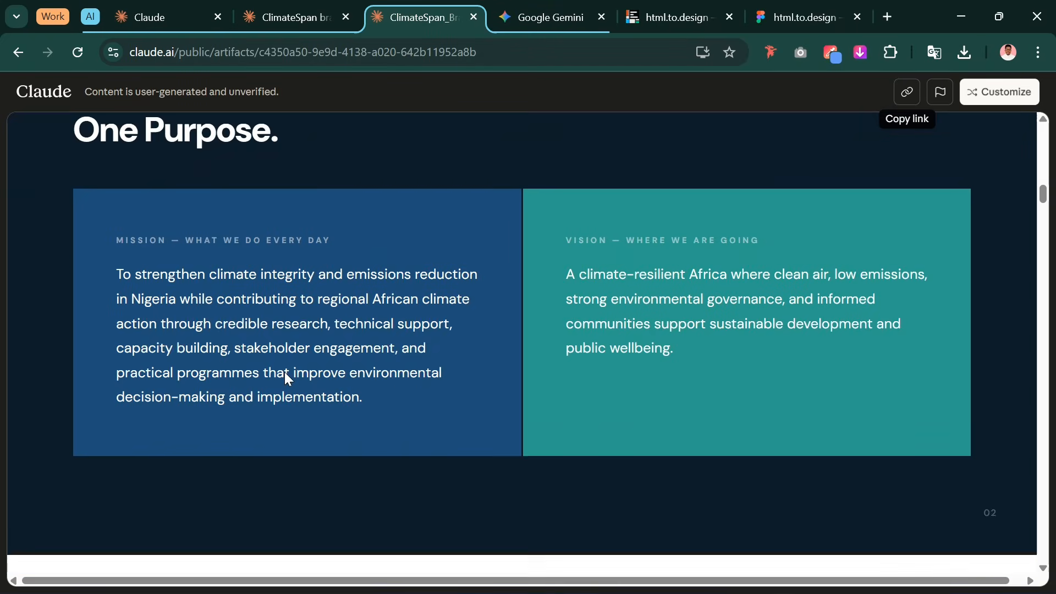
scroll(168, 274, "up", 3)
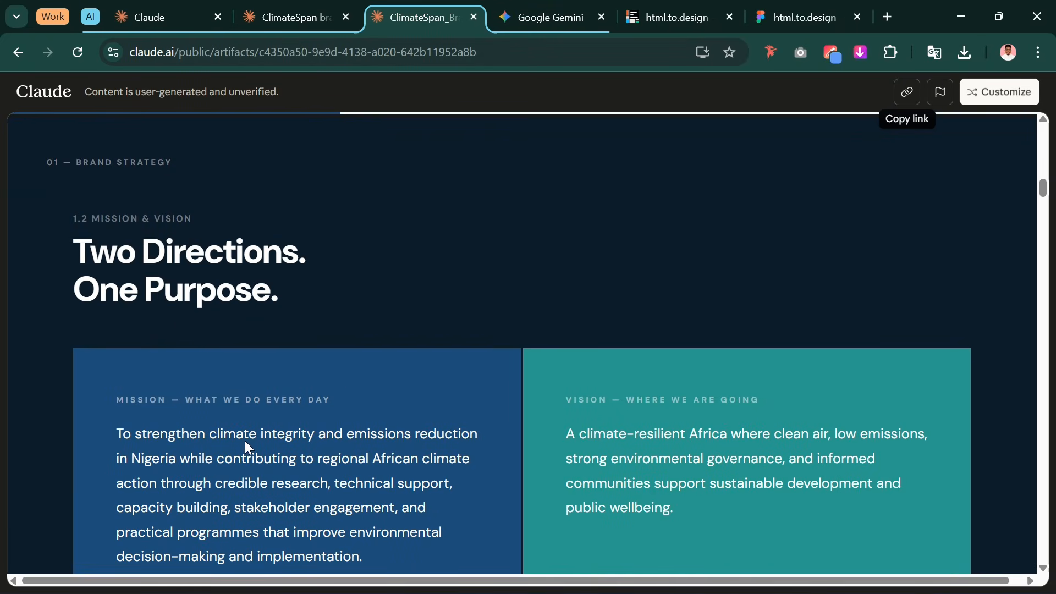
scroll(471, 360, "down", 6)
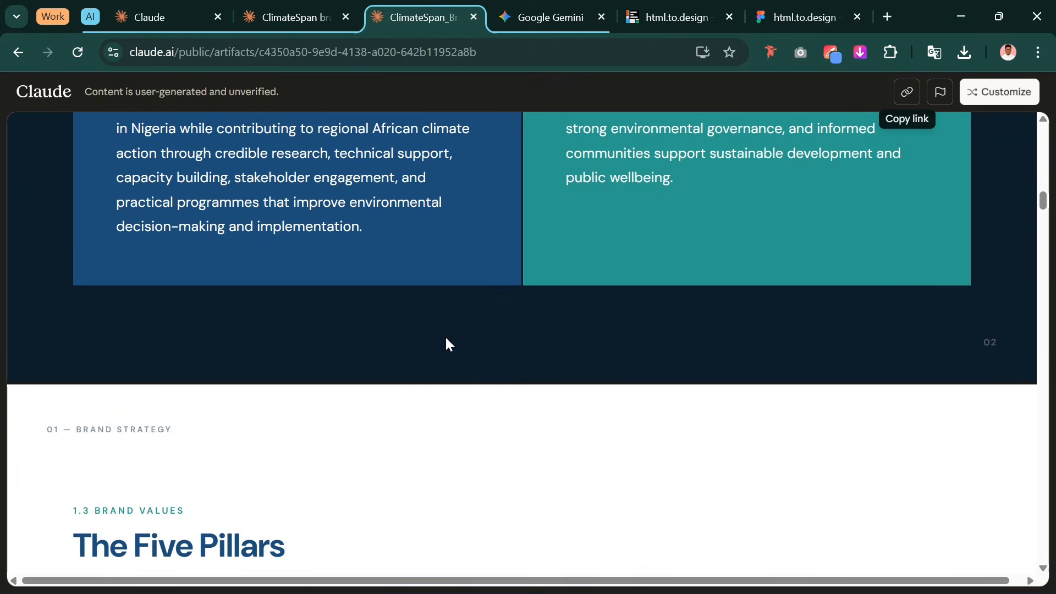
scroll(447, 339, "up", 6)
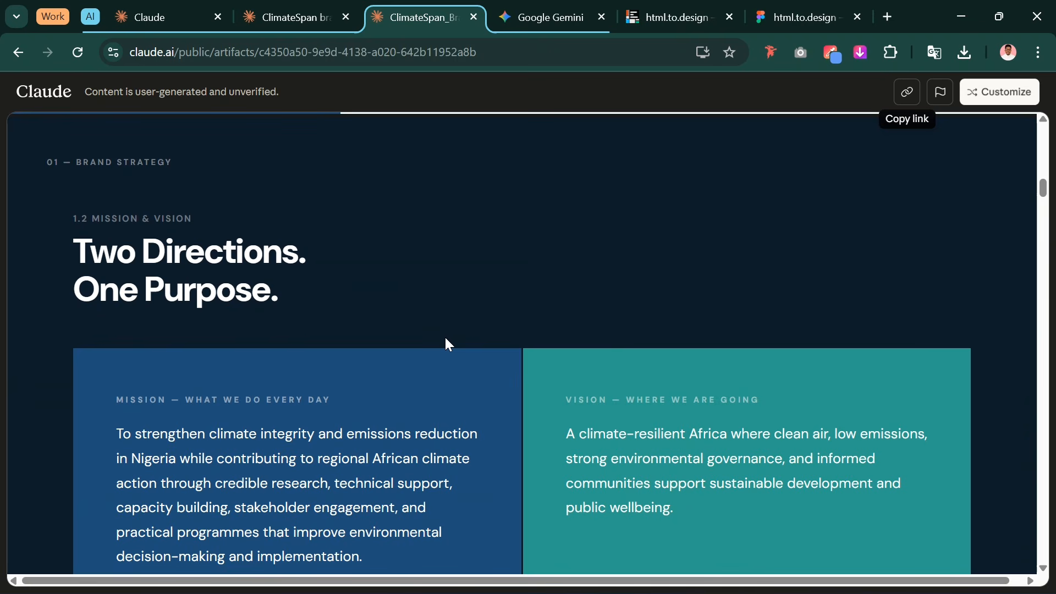
scroll(456, 311, "up", 2)
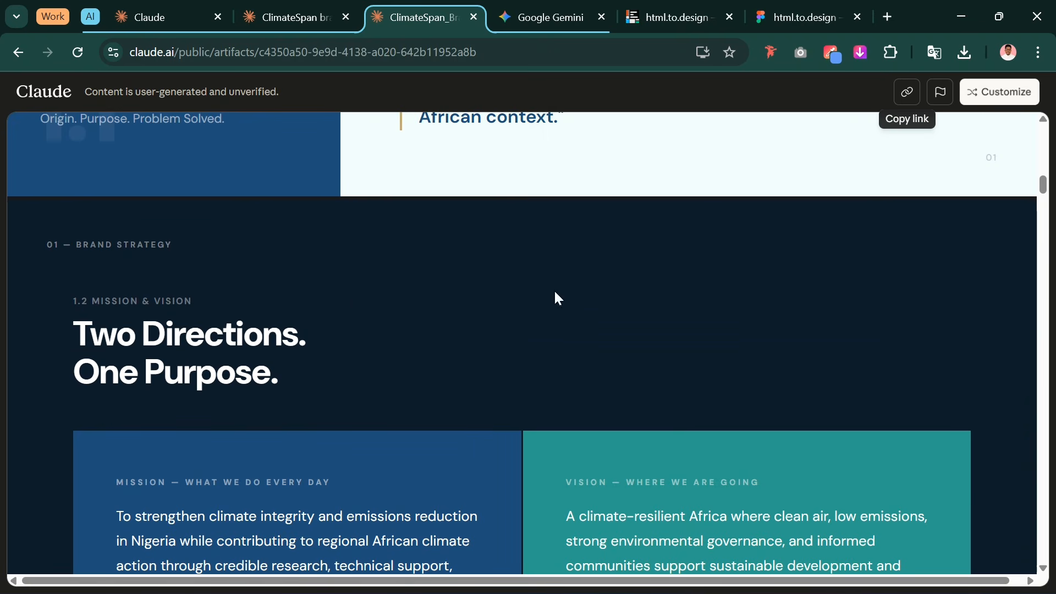
scroll(460, 285, "down", 3)
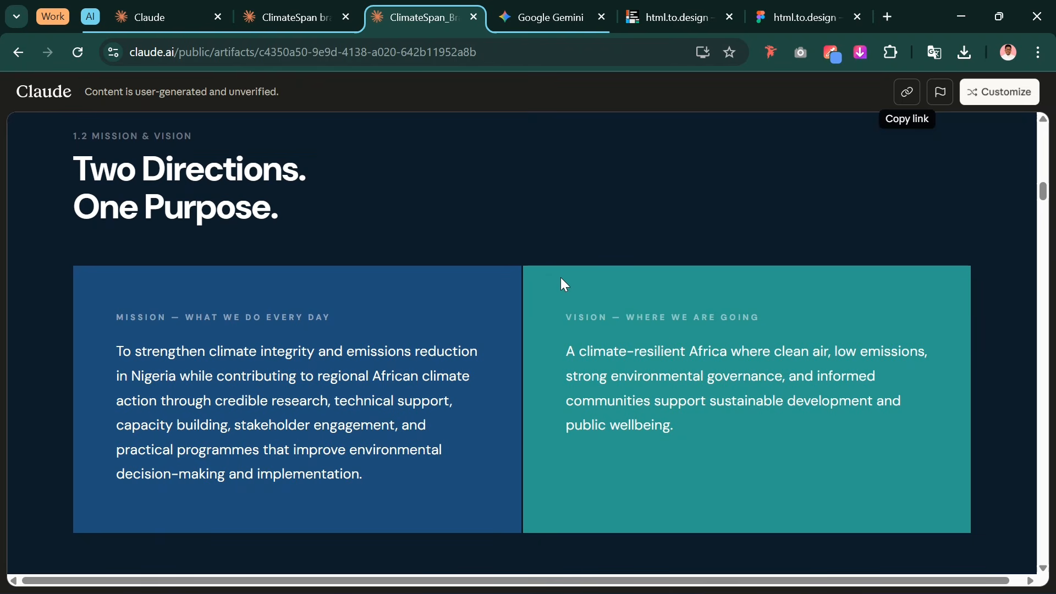
scroll(555, 280, "down", 9)
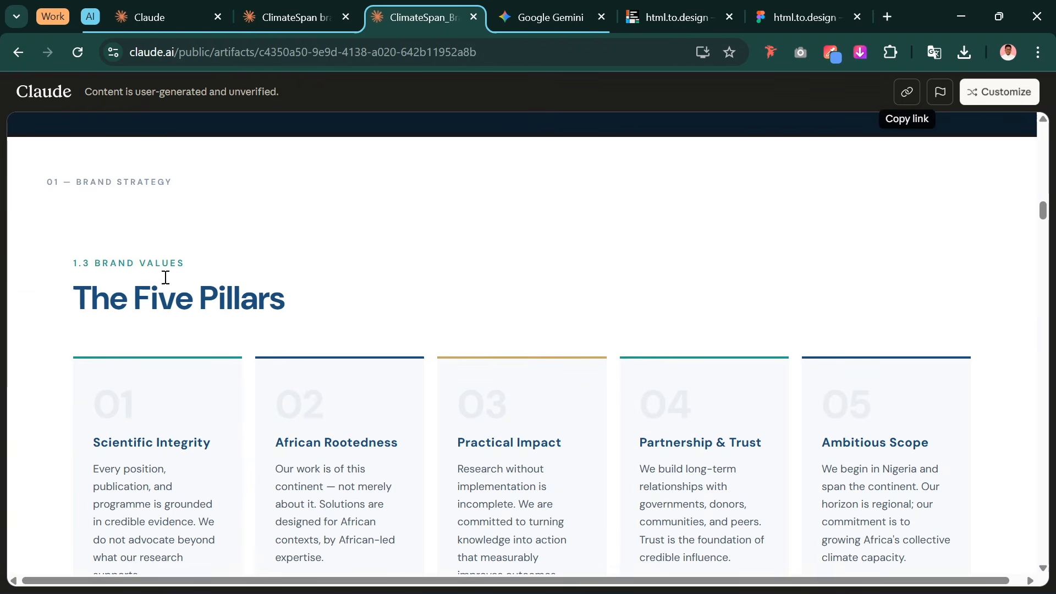
scroll(162, 291, "down", 3)
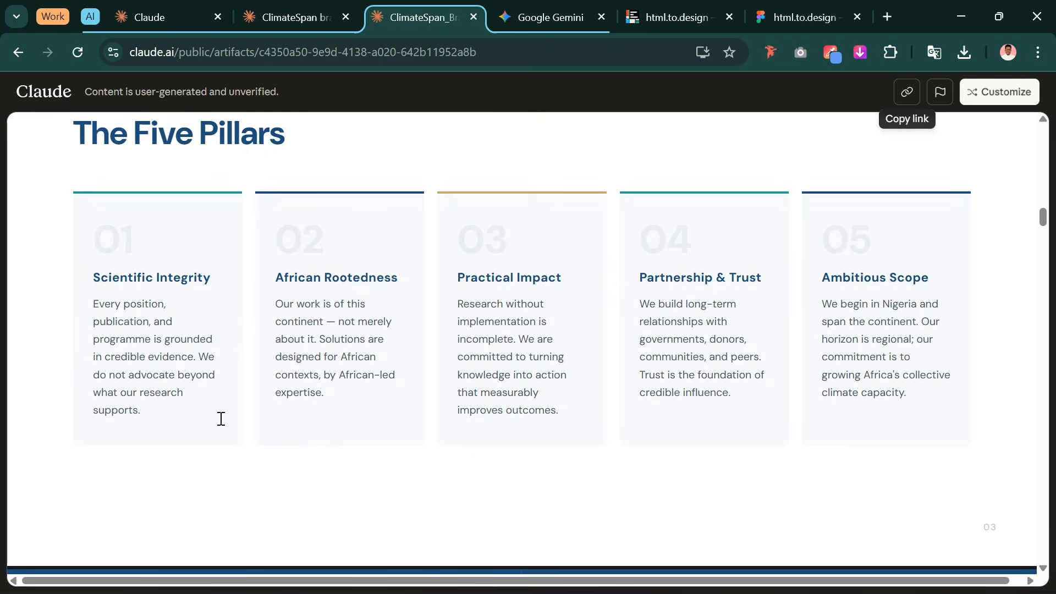
scroll(329, 332, "down", 7)
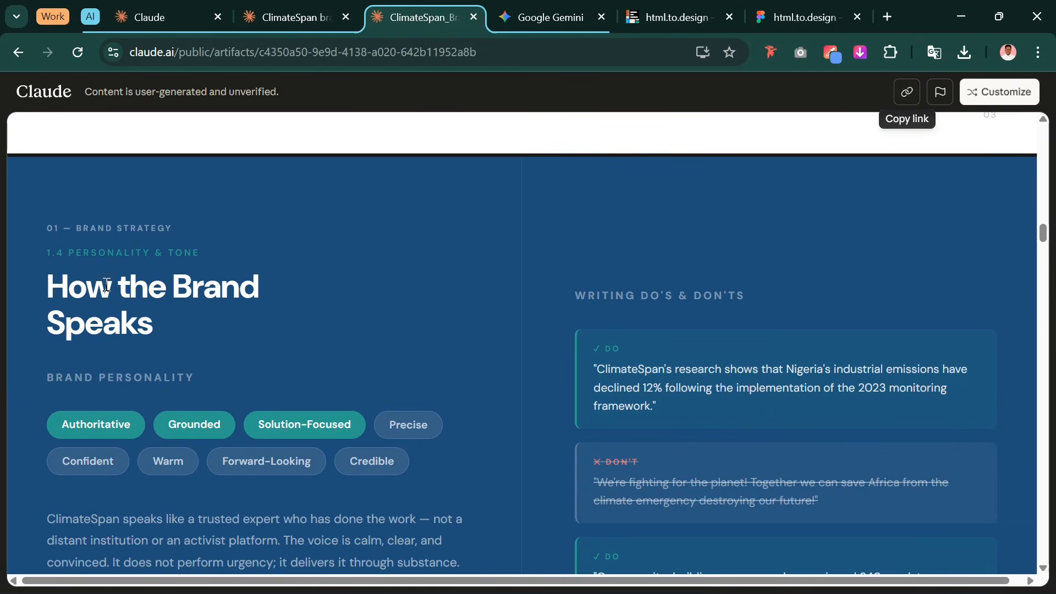
scroll(303, 250, "down", 2)
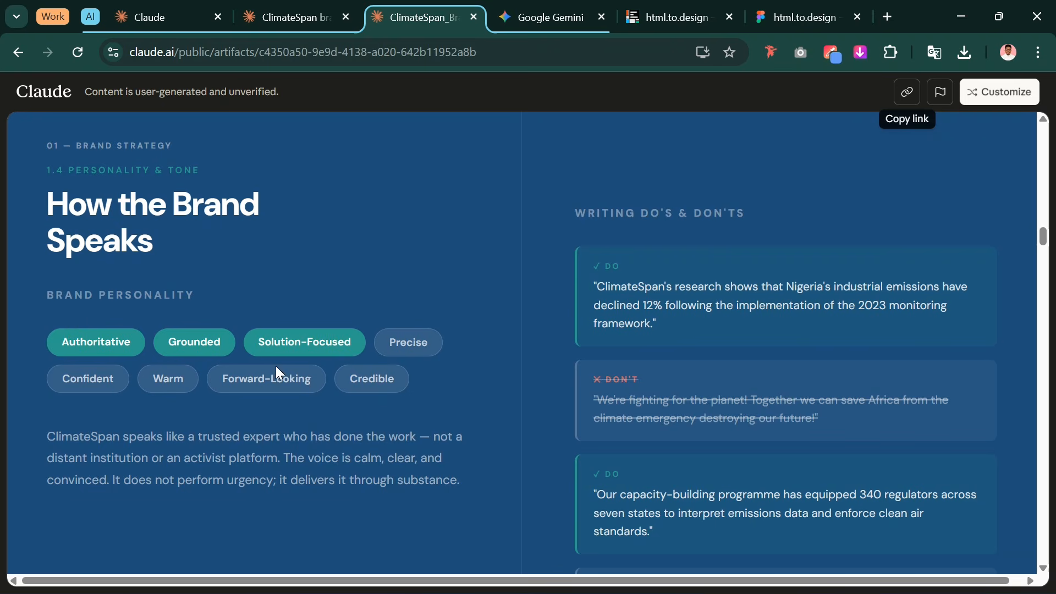
scroll(632, 345, "down", 3)
scroll(719, 327, "up", 1)
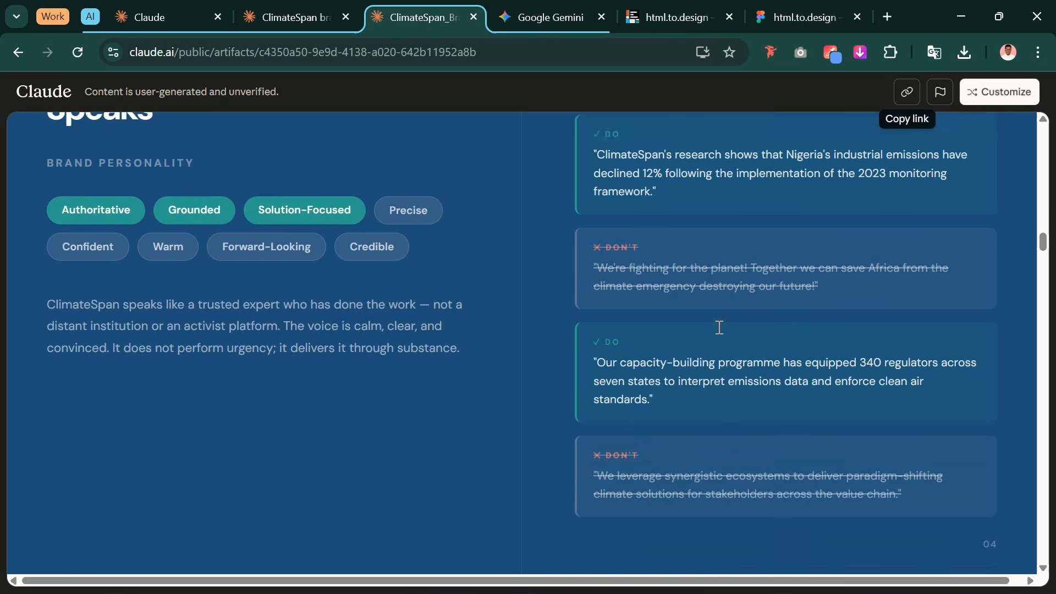
scroll(719, 327, "up", 1)
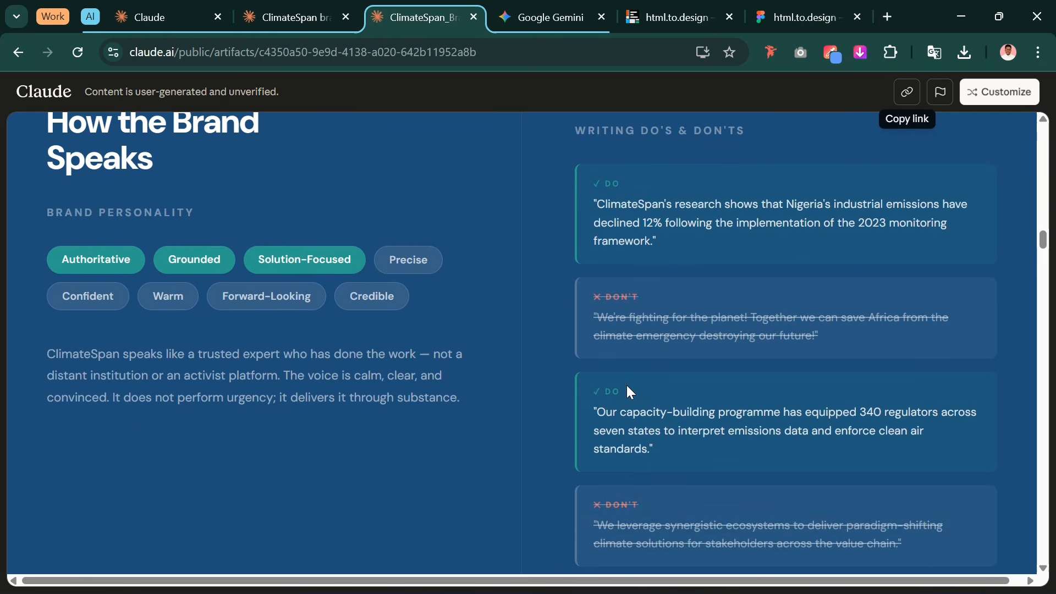
scroll(631, 392, "down", 6)
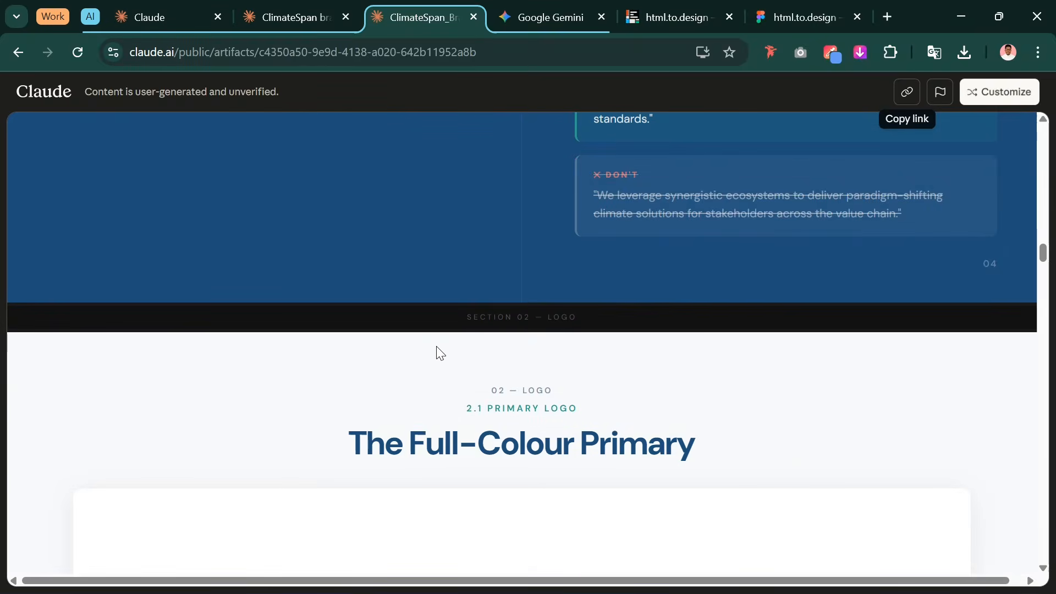
scroll(440, 353, "down", 2)
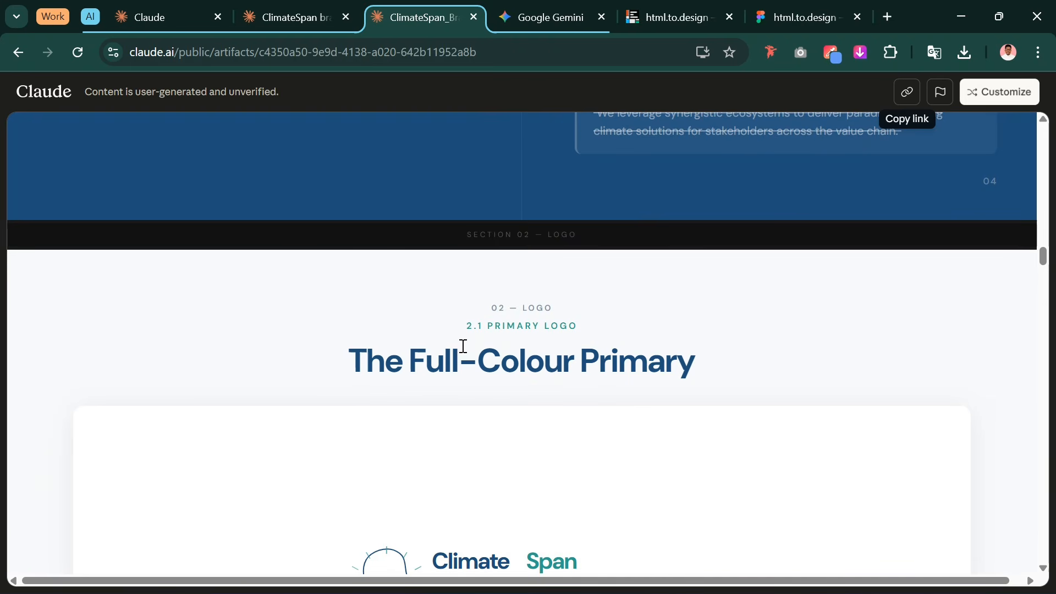
scroll(444, 393, "down", 3)
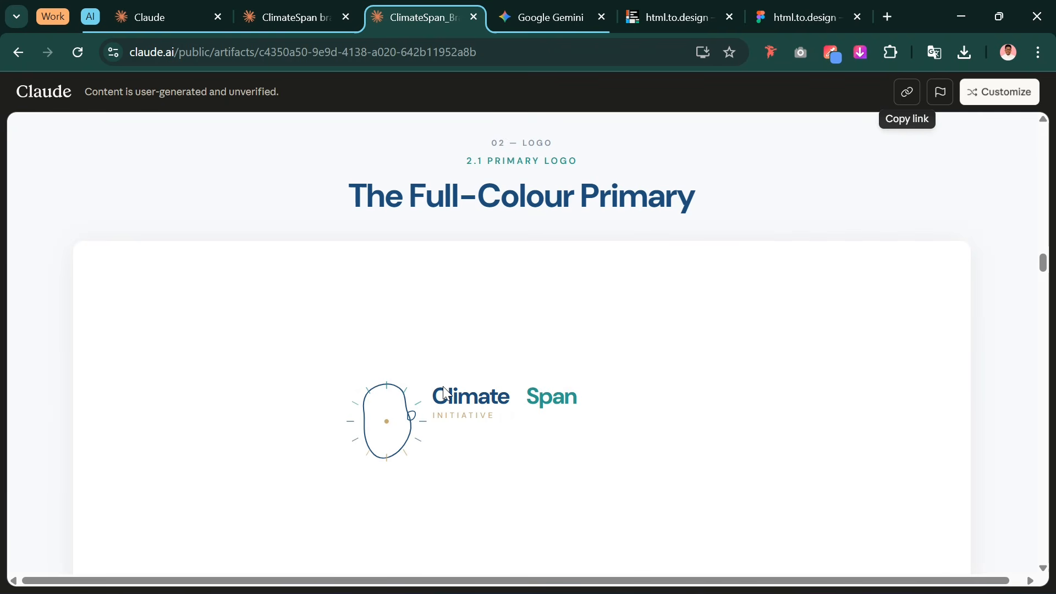
scroll(479, 377, "down", 3)
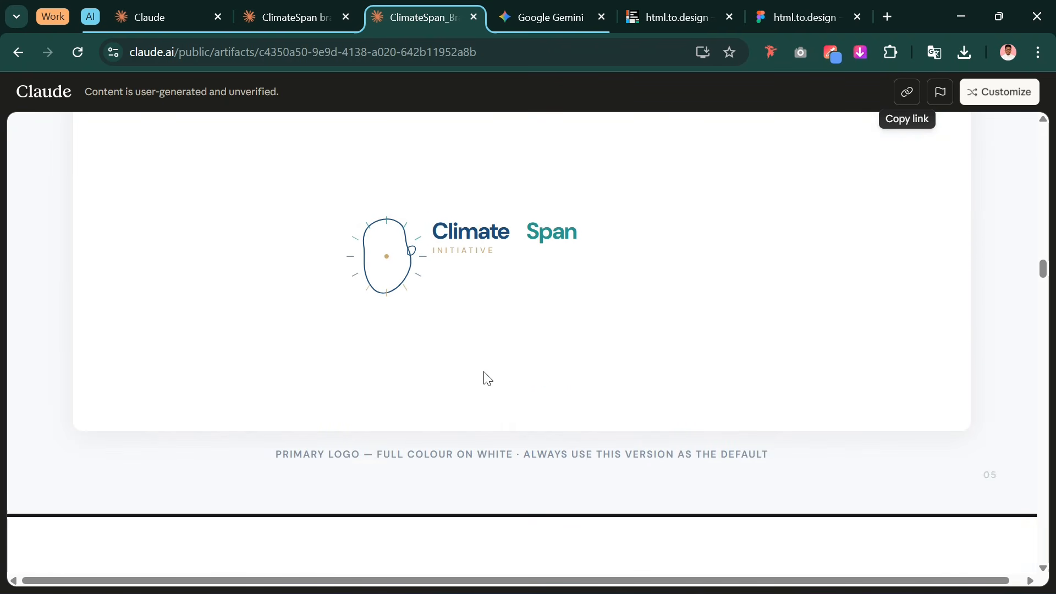
scroll(480, 311, "down", 7)
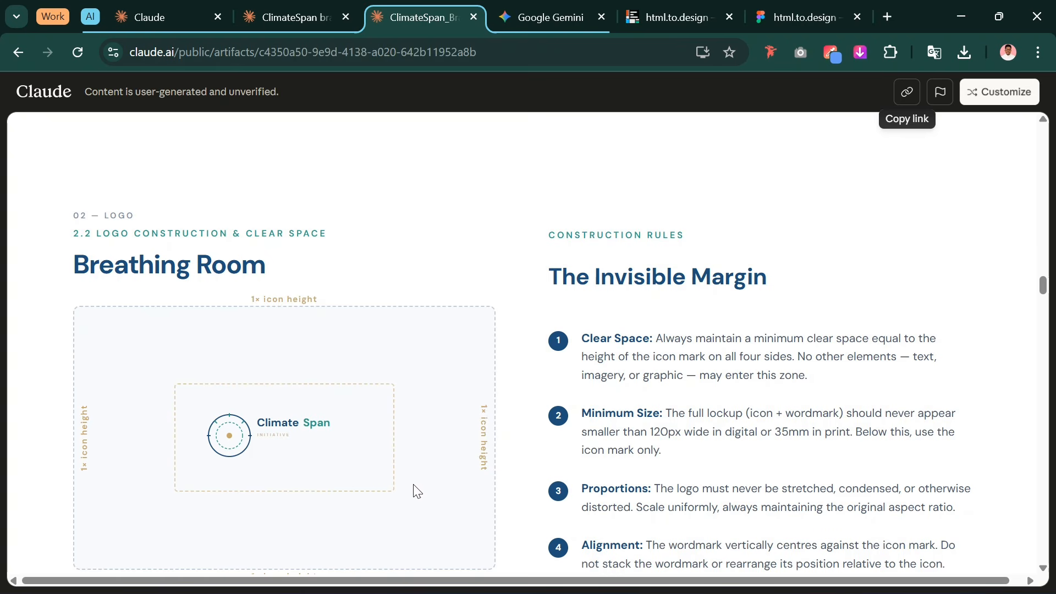
scroll(685, 331, "down", 8)
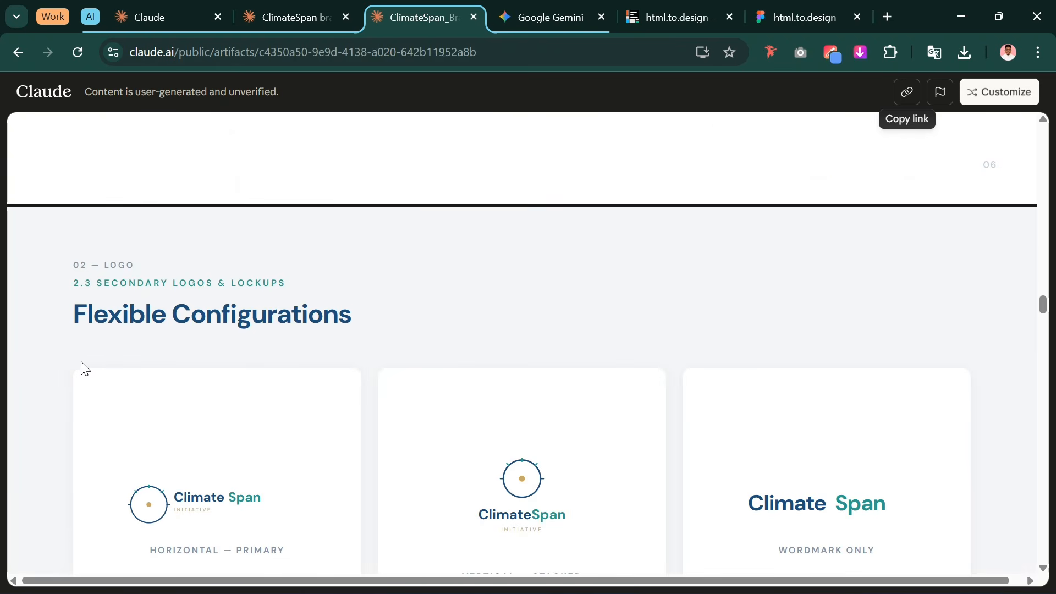
scroll(335, 317, "down", 1)
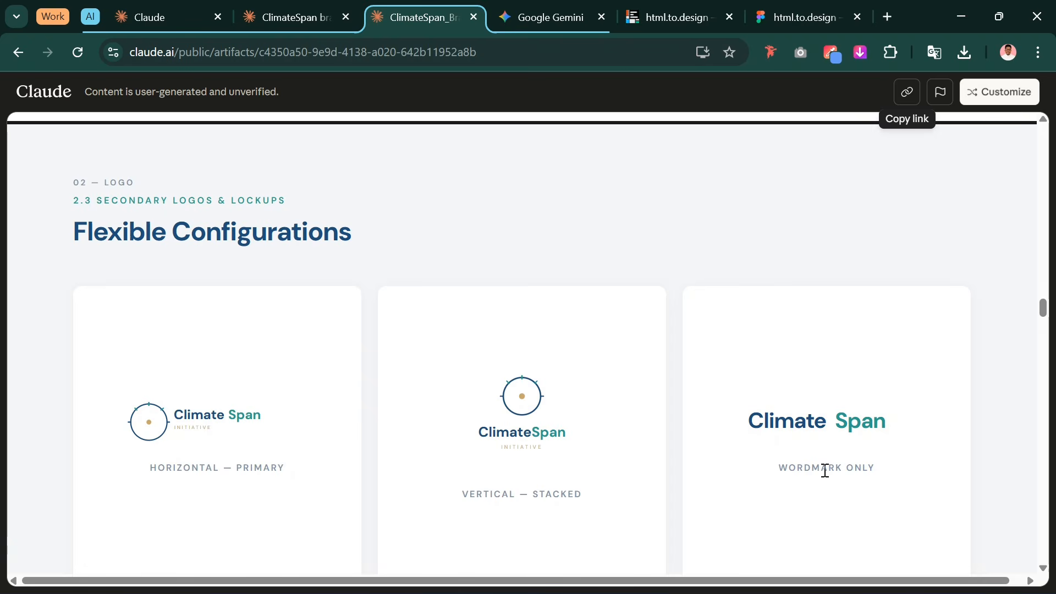
scroll(356, 390, "down", 3)
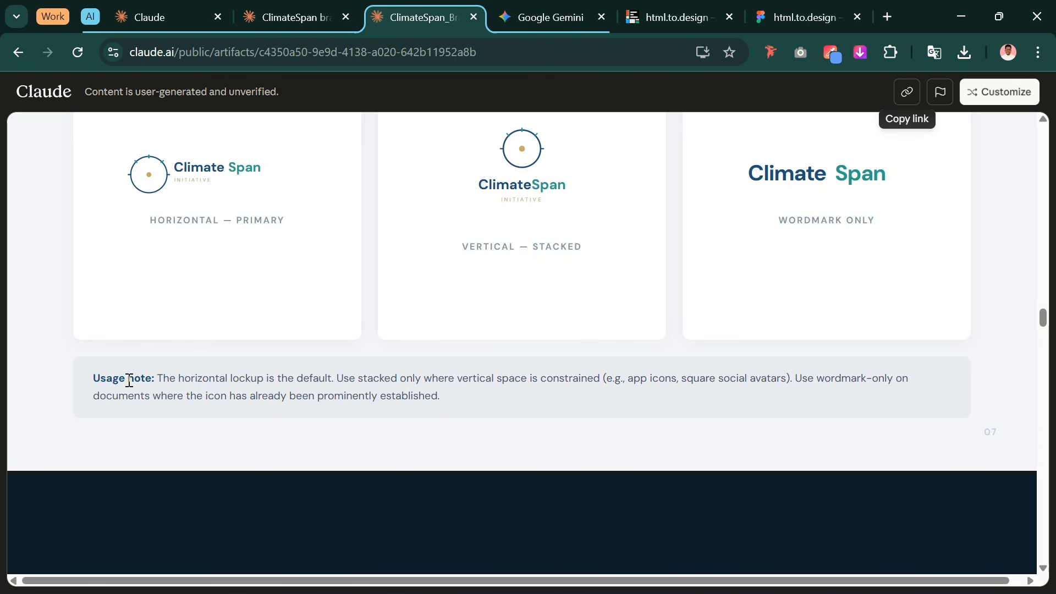
scroll(432, 329, "down", 5)
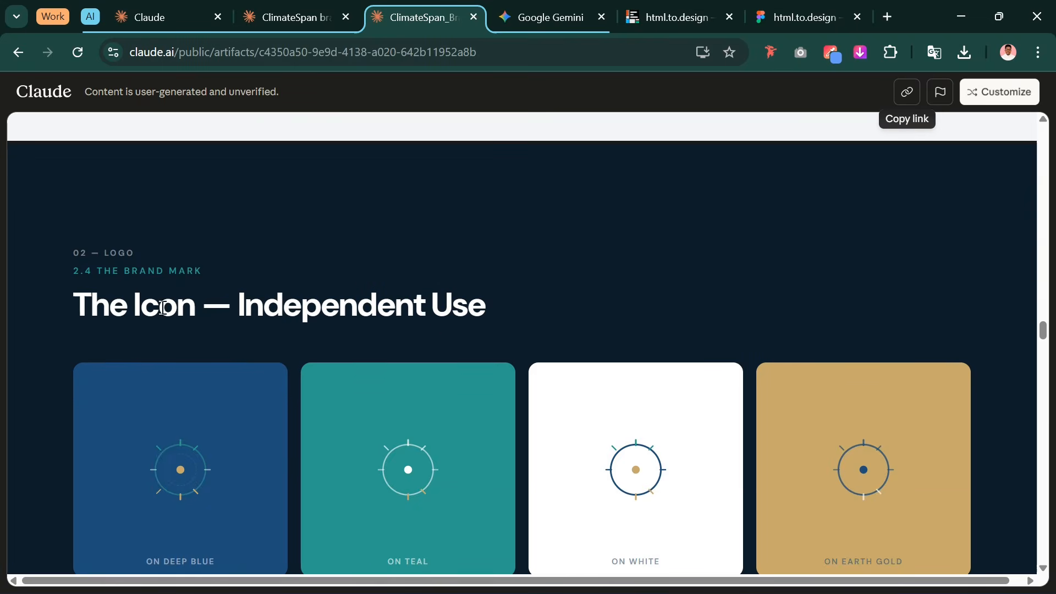
scroll(358, 284, "down", 2)
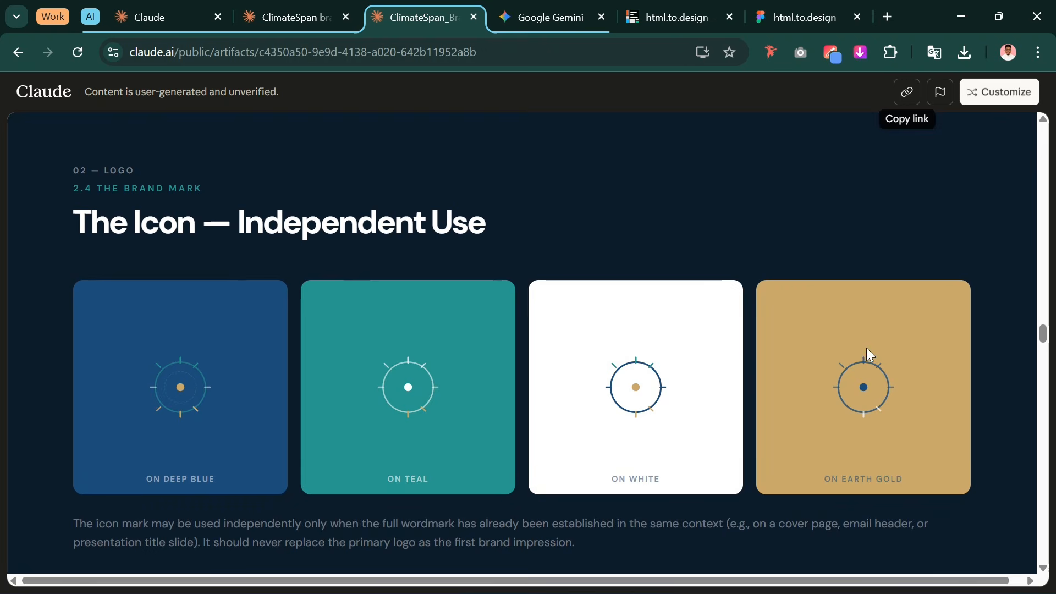
scroll(692, 314, "down", 10)
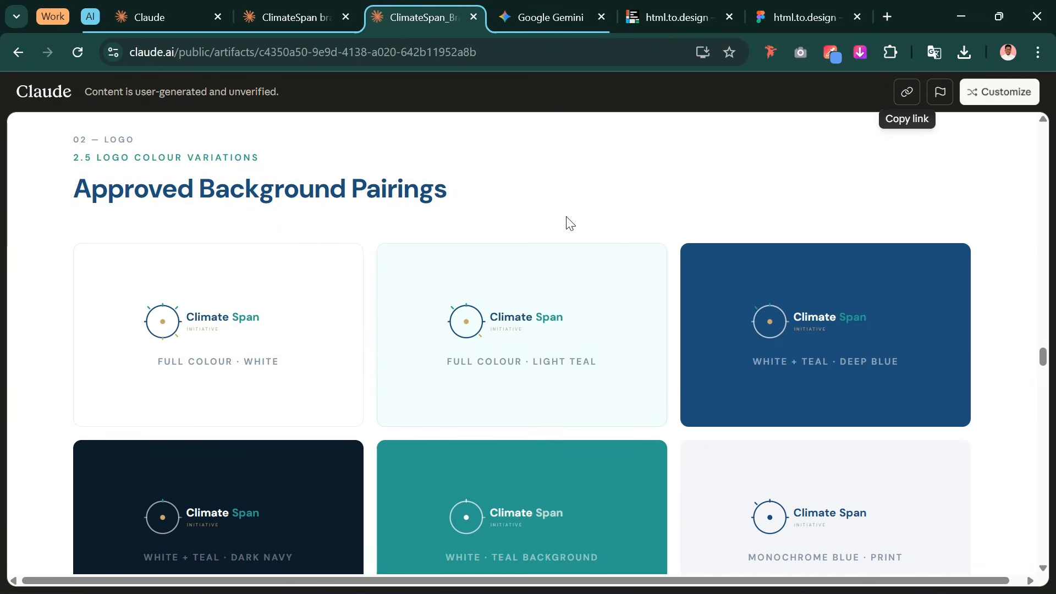
scroll(575, 324, "down", 5)
scroll(575, 323, "down", 5)
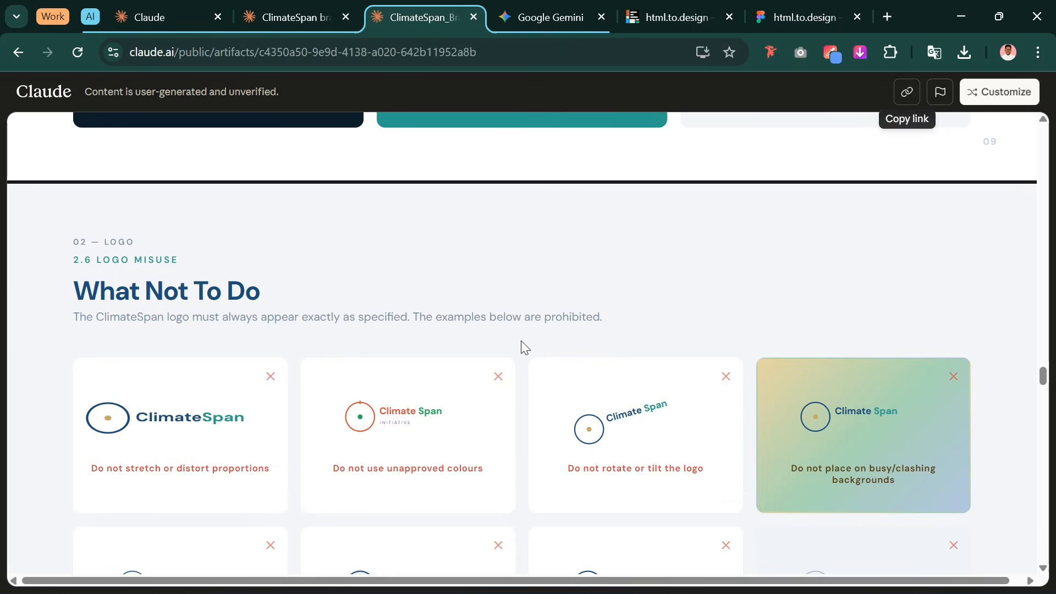
scroll(521, 342, "down", 12)
scroll(247, 333, "down", 3)
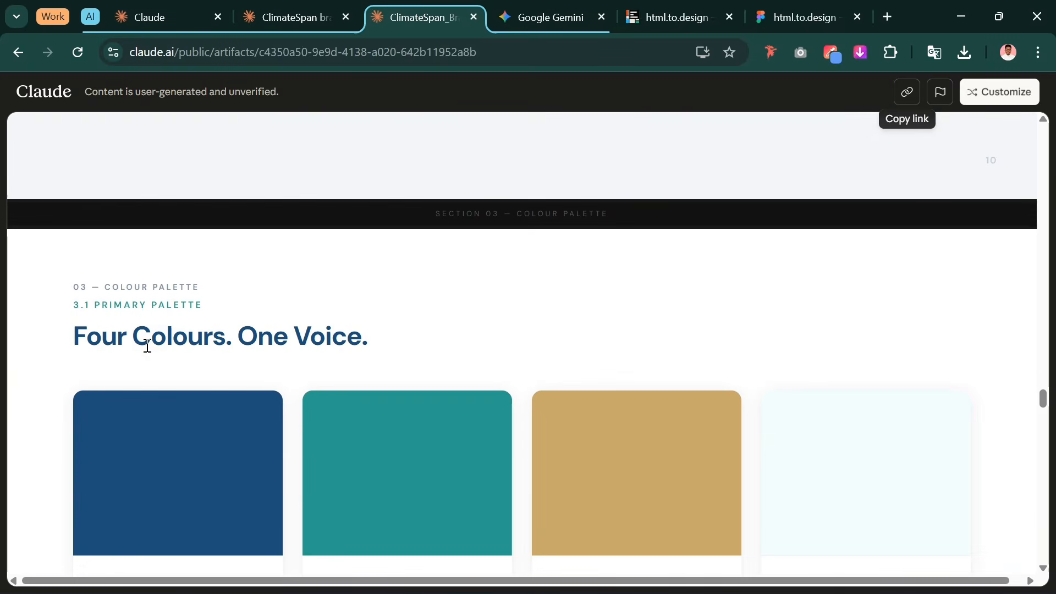
scroll(341, 415, "down", 2)
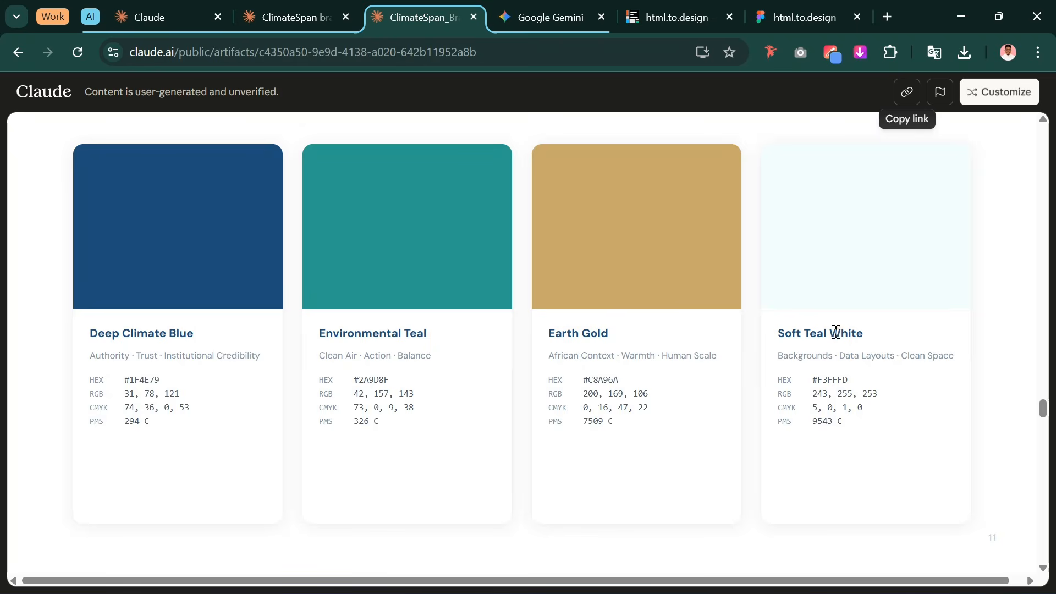
scroll(688, 341, "down", 9)
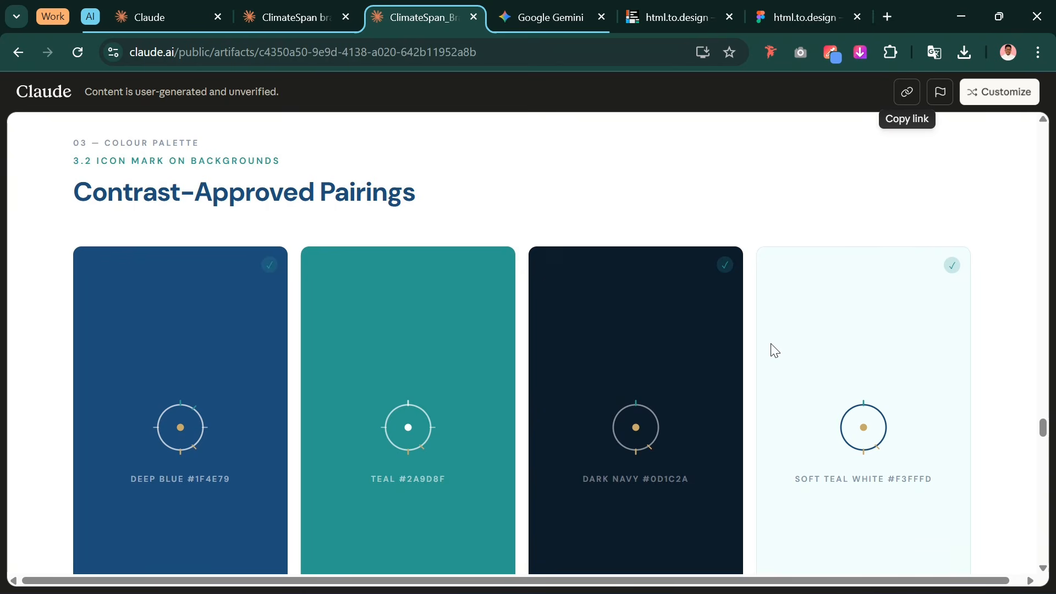
scroll(553, 331, "down", 10)
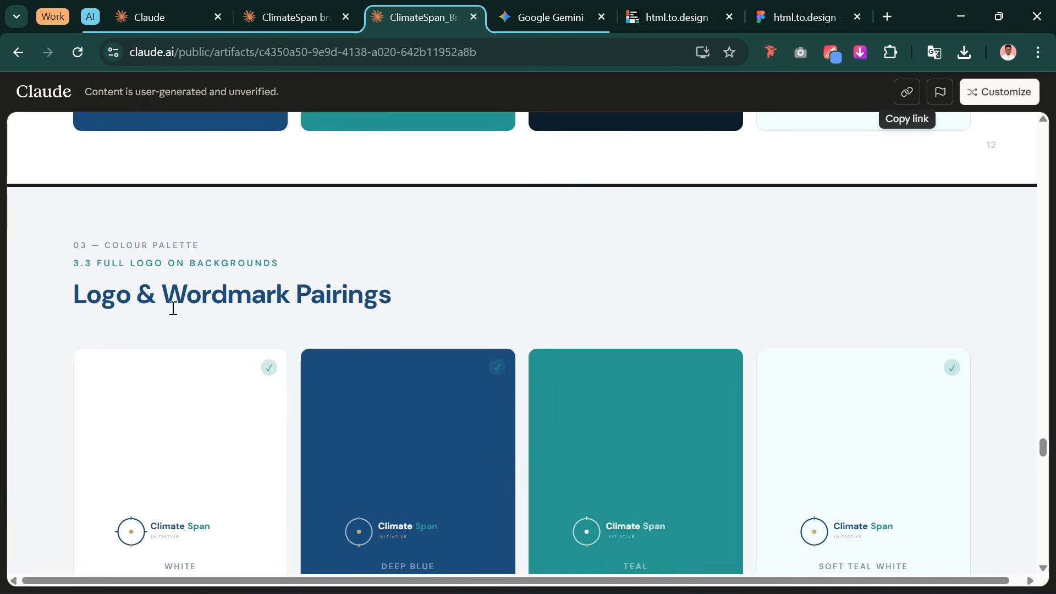
scroll(424, 315, "down", 3)
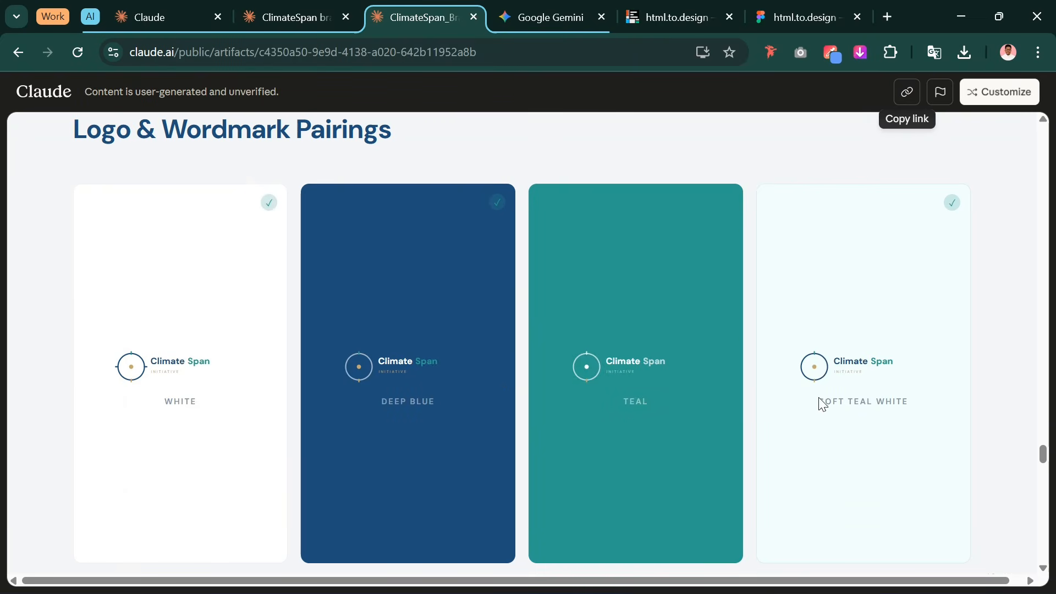
scroll(439, 344, "down", 9)
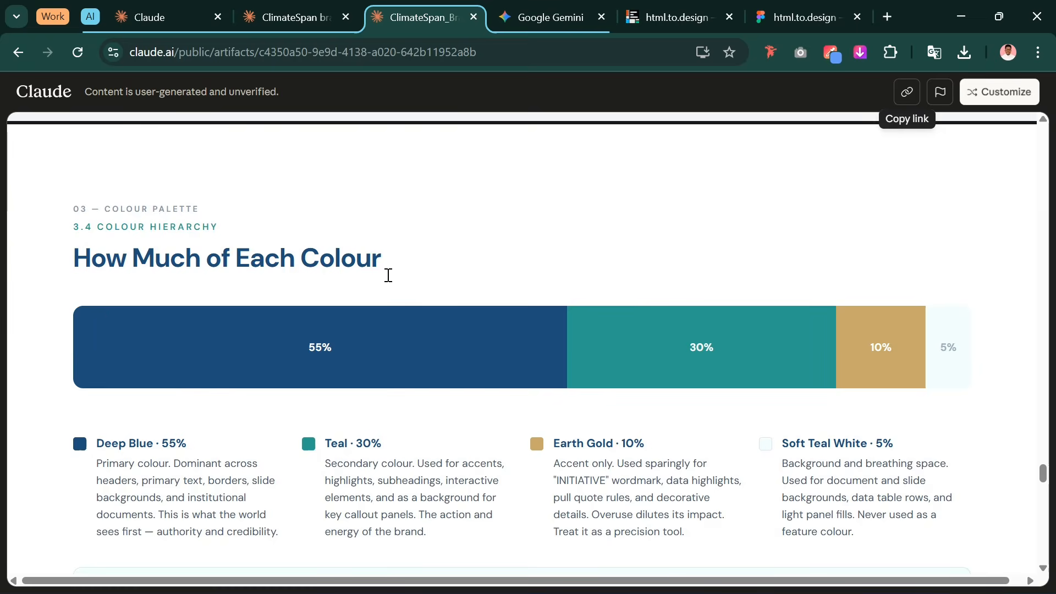
scroll(387, 276, "down", 2)
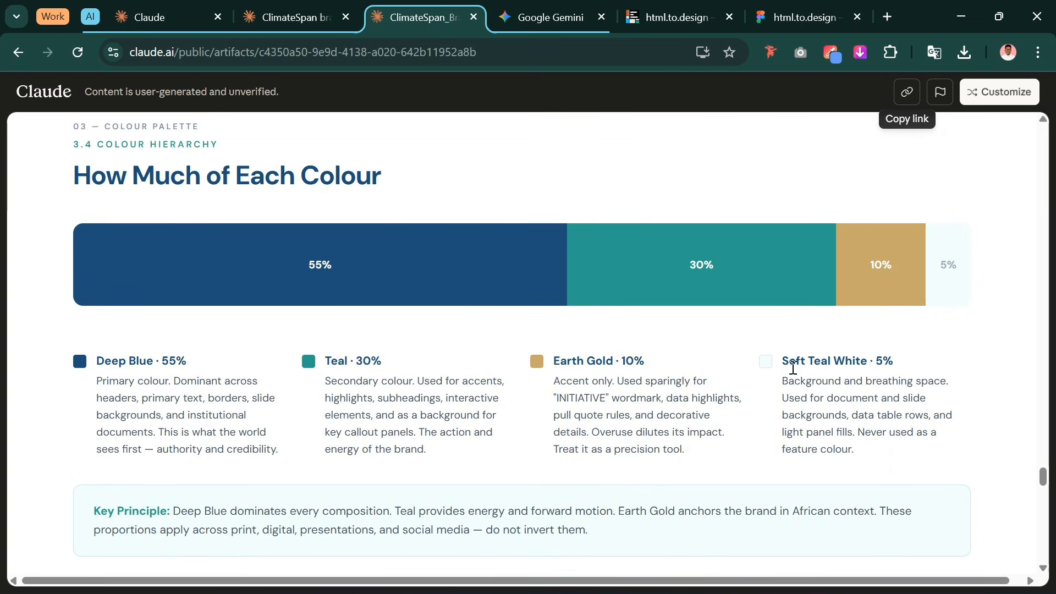
scroll(601, 356, "down", 1)
scroll(602, 356, "down", 4)
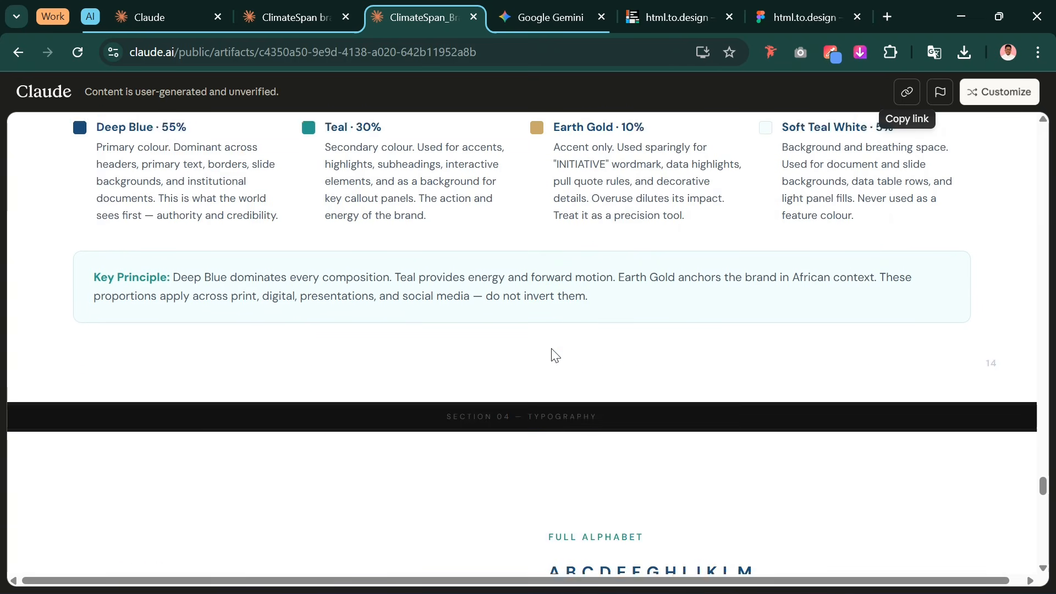
scroll(193, 354, "down", 3)
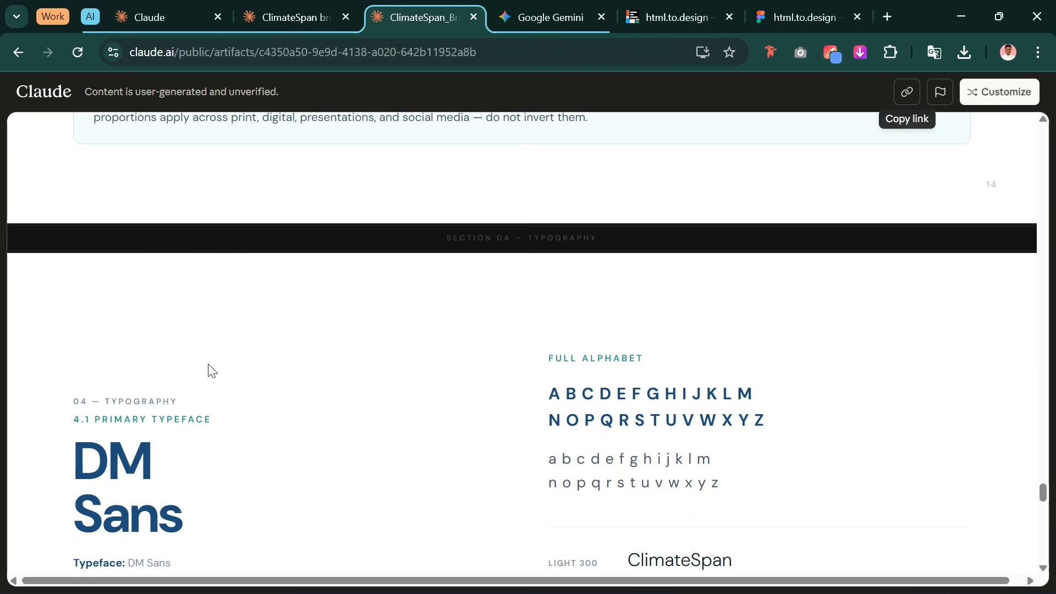
scroll(211, 371, "down", 3)
scroll(212, 370, "up", 1)
scroll(212, 371, "down", 1)
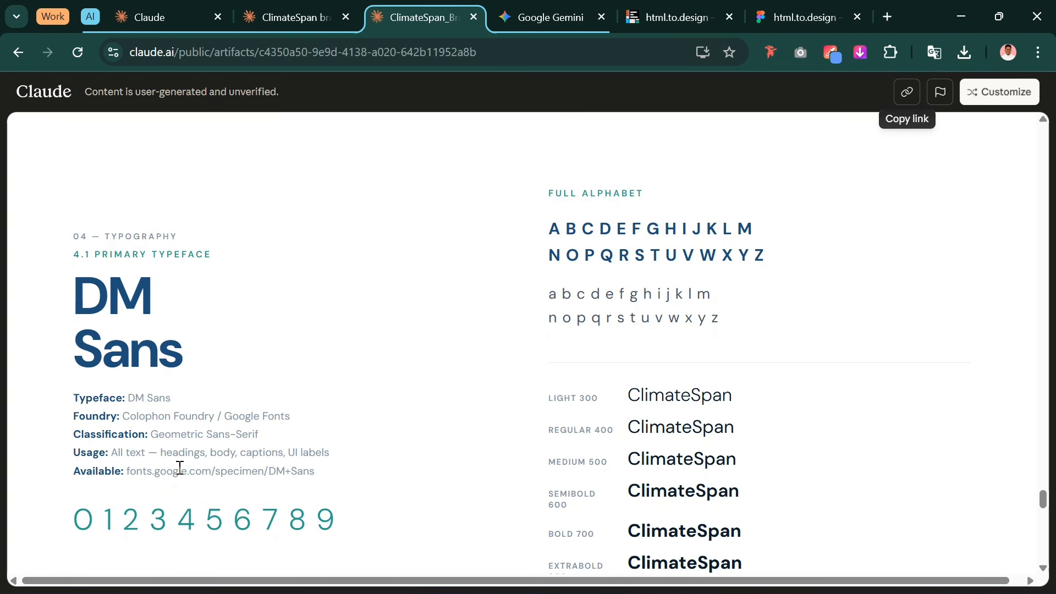
scroll(543, 242, "down", 1)
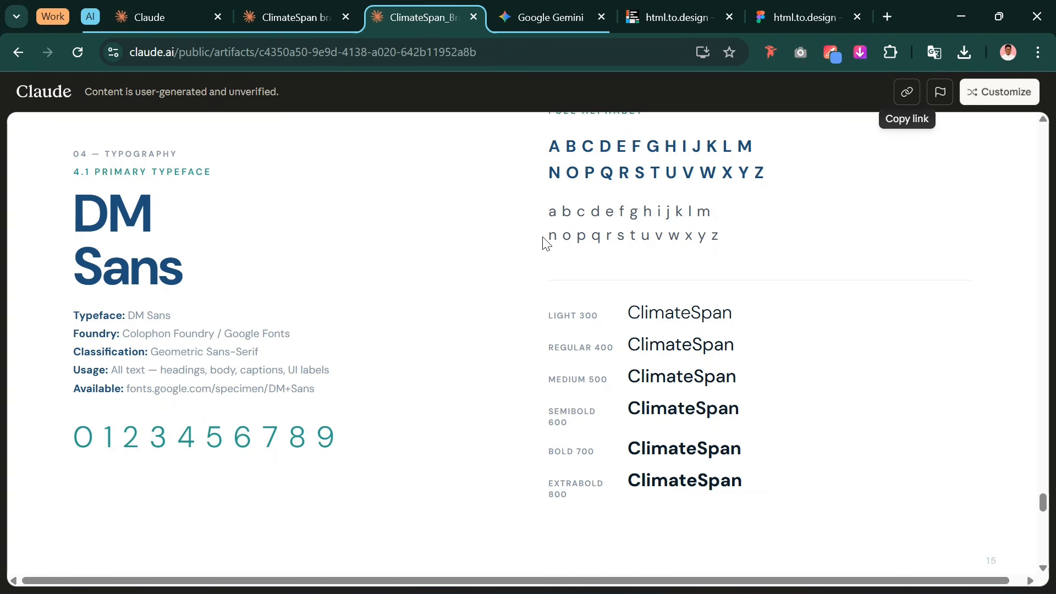
scroll(560, 231, "up", 1)
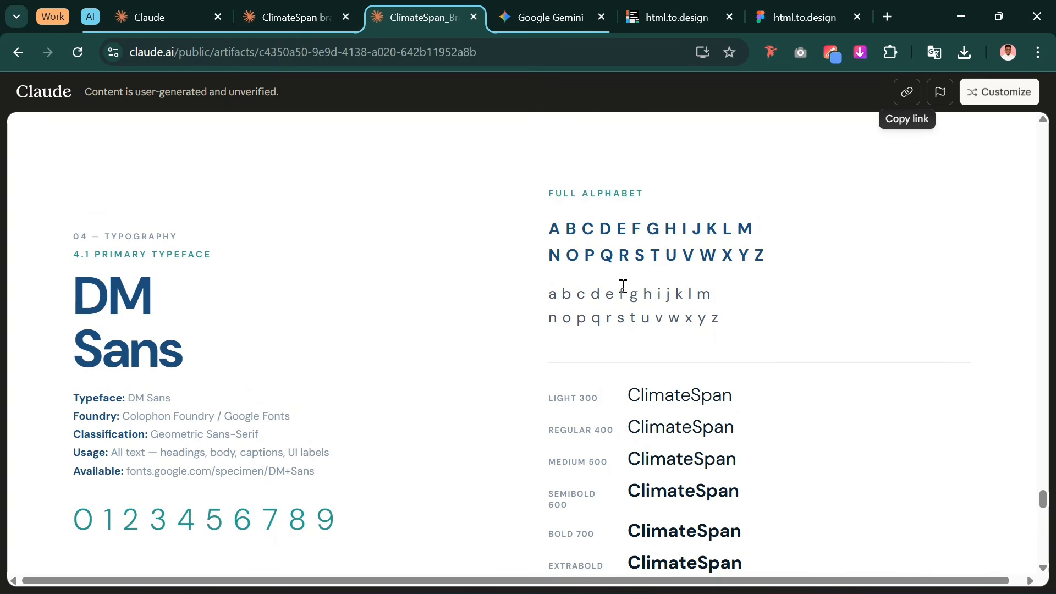
scroll(617, 312, "down", 1)
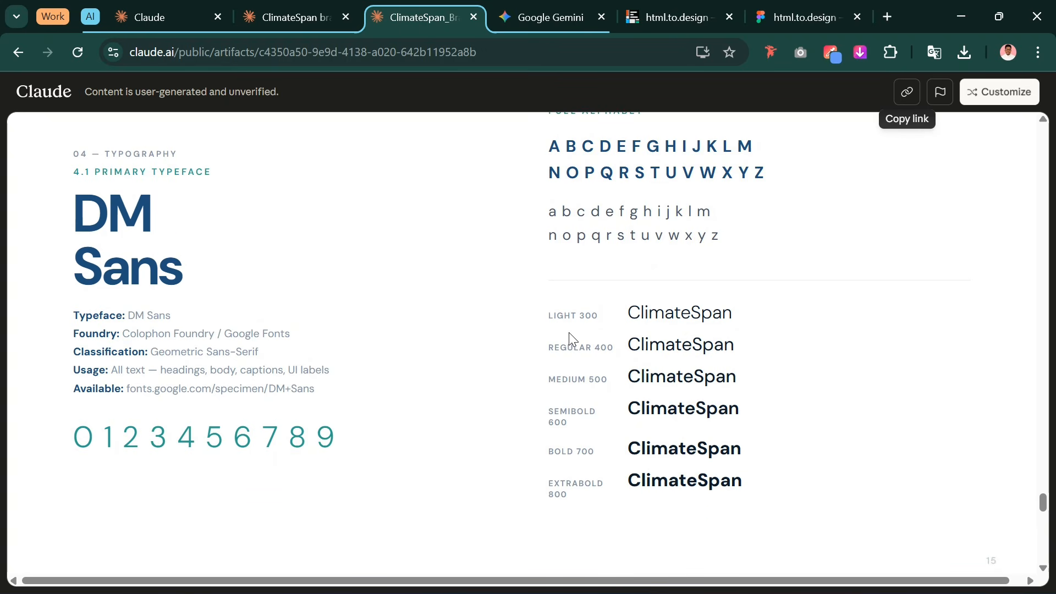
scroll(630, 345, "down", 5)
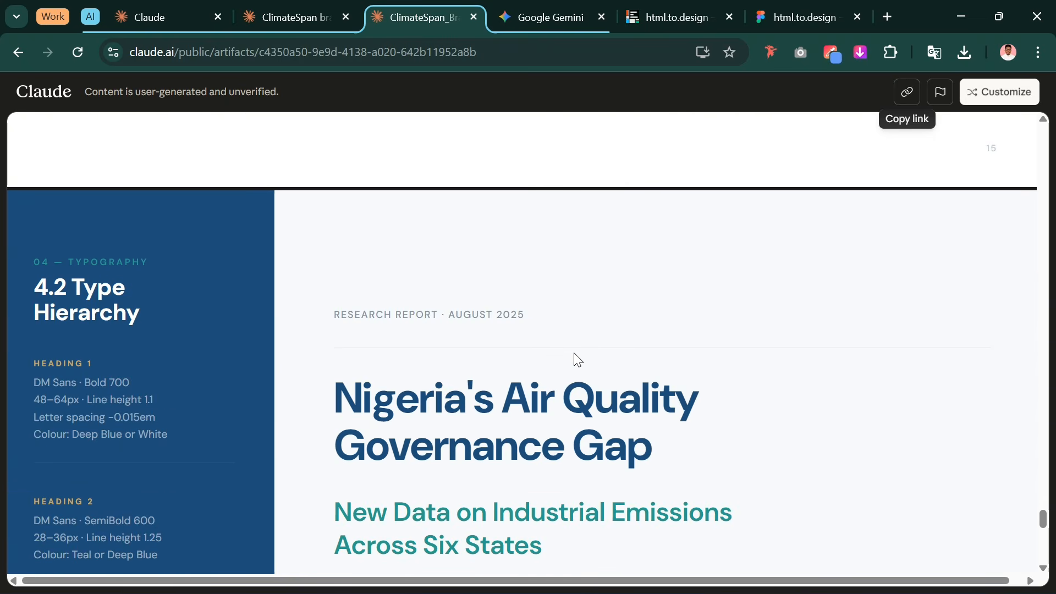
scroll(128, 322, "down", 1)
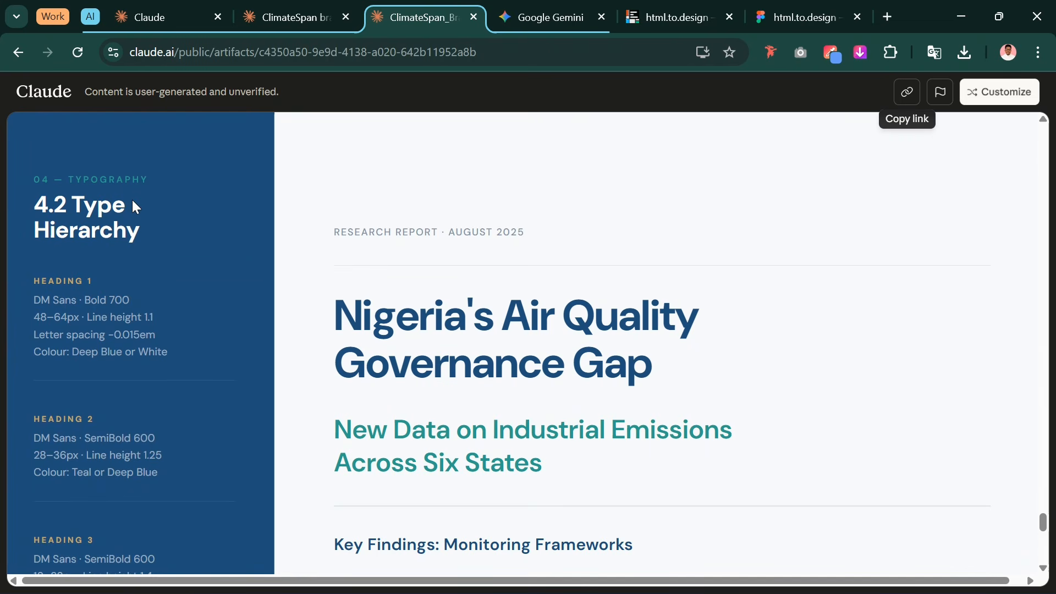
scroll(103, 416, "down", 1)
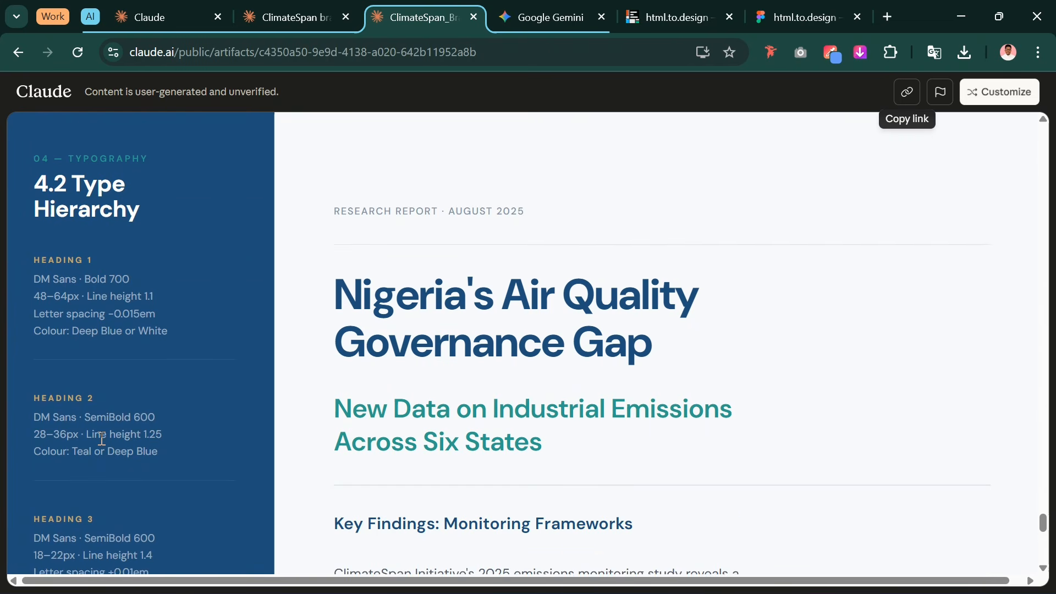
scroll(85, 454, "down", 2)
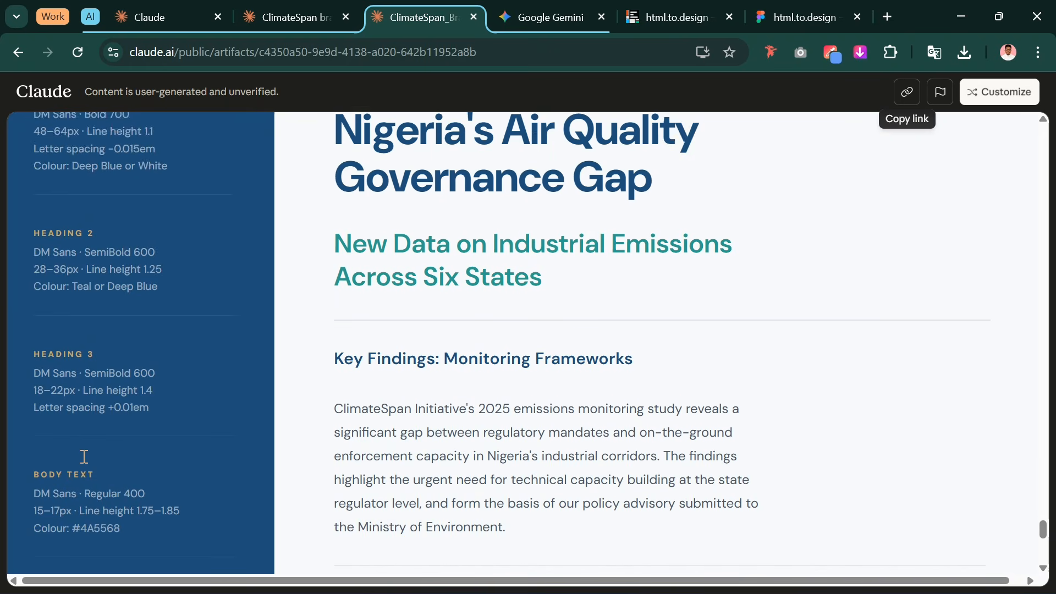
scroll(454, 354, "up", 2)
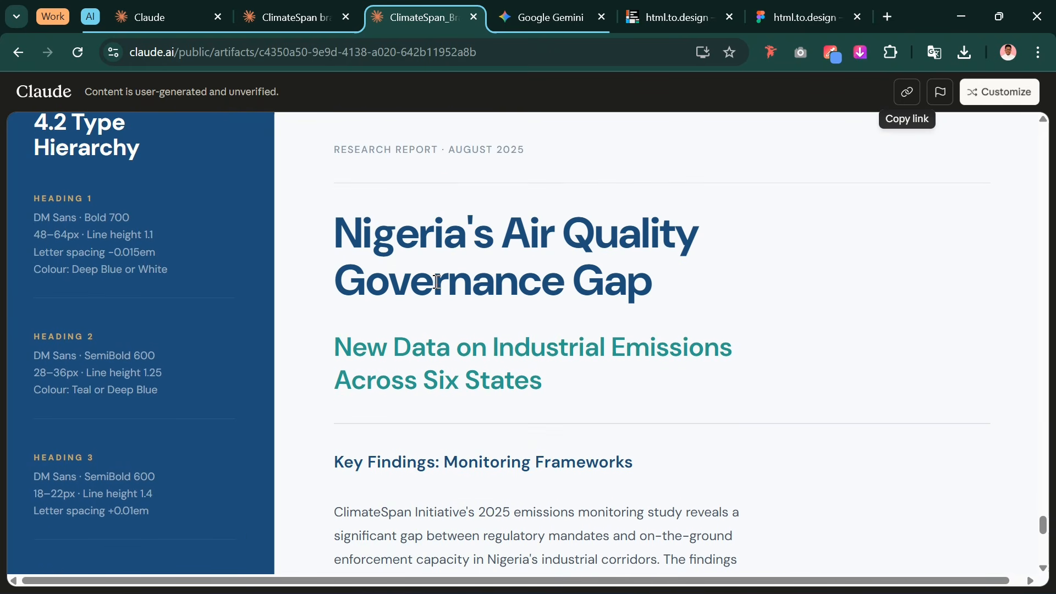
scroll(462, 400, "down", 1)
scroll(461, 399, "down", 1)
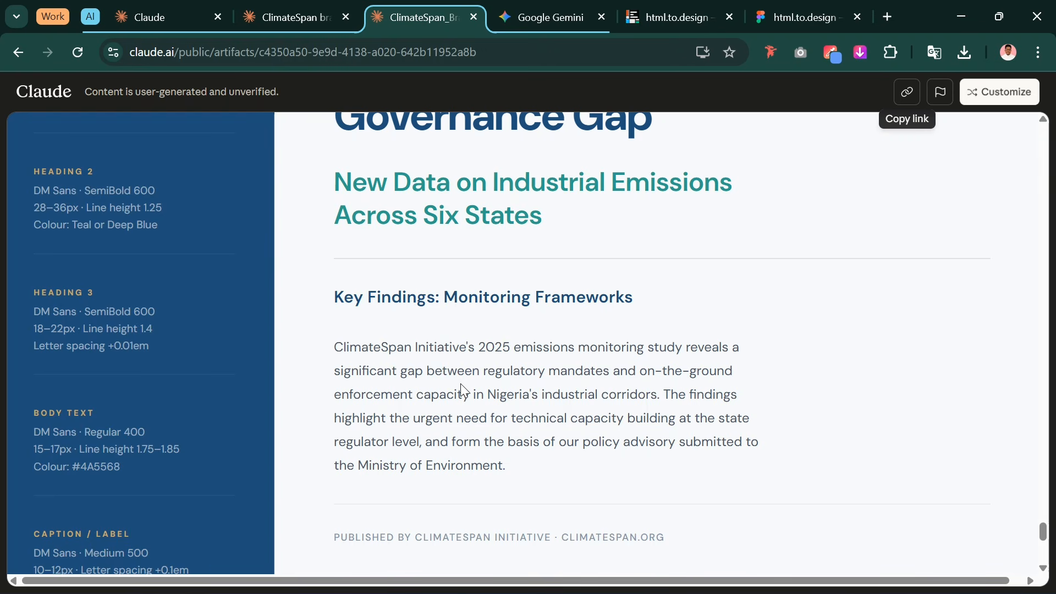
scroll(460, 374, "down", 8)
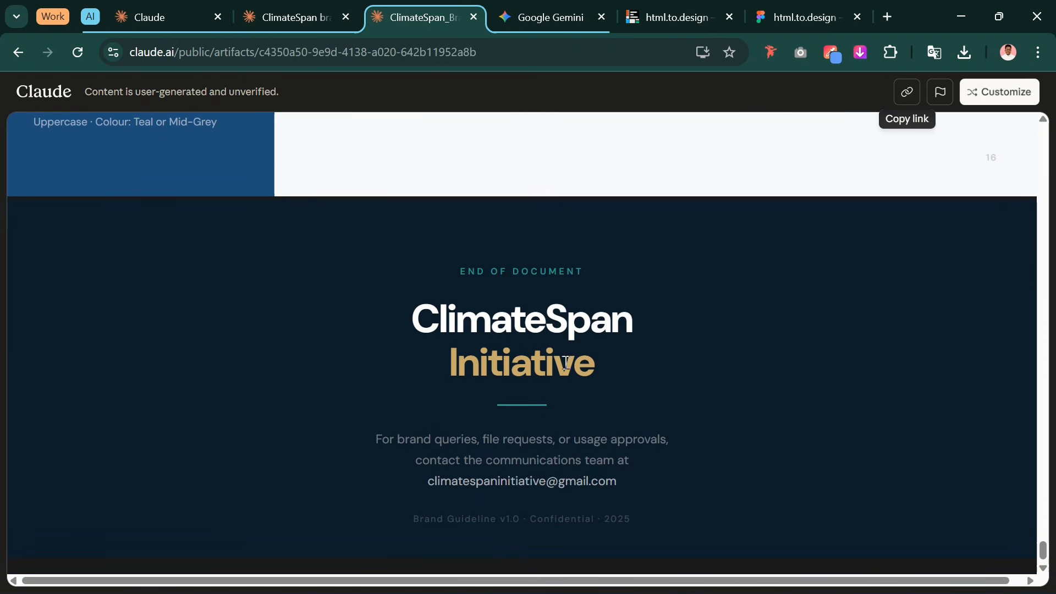
- Review the full ClimateSpan guideline artifact, copy its public link, and go to html.to.design
scroll(479, 362, "up", 3)
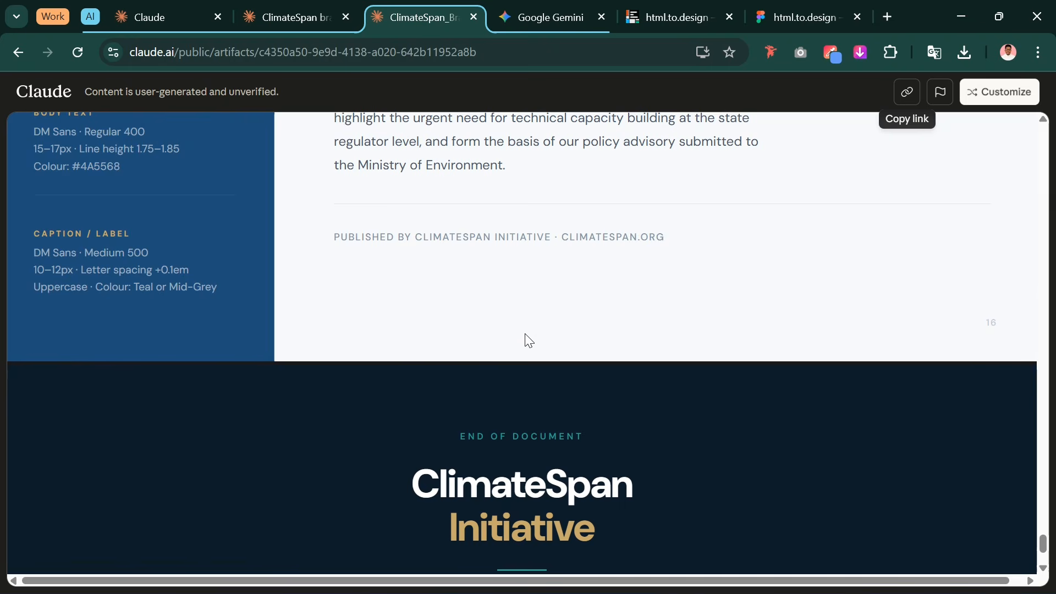
scroll(529, 340, "down", 3)
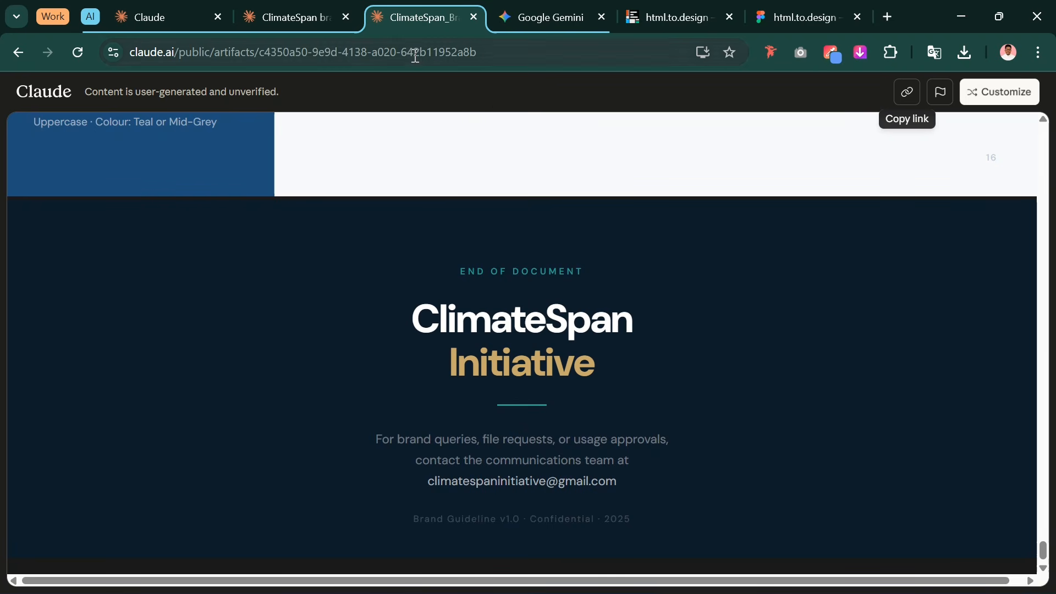
left_click(907, 93)
left_click(647, 19)
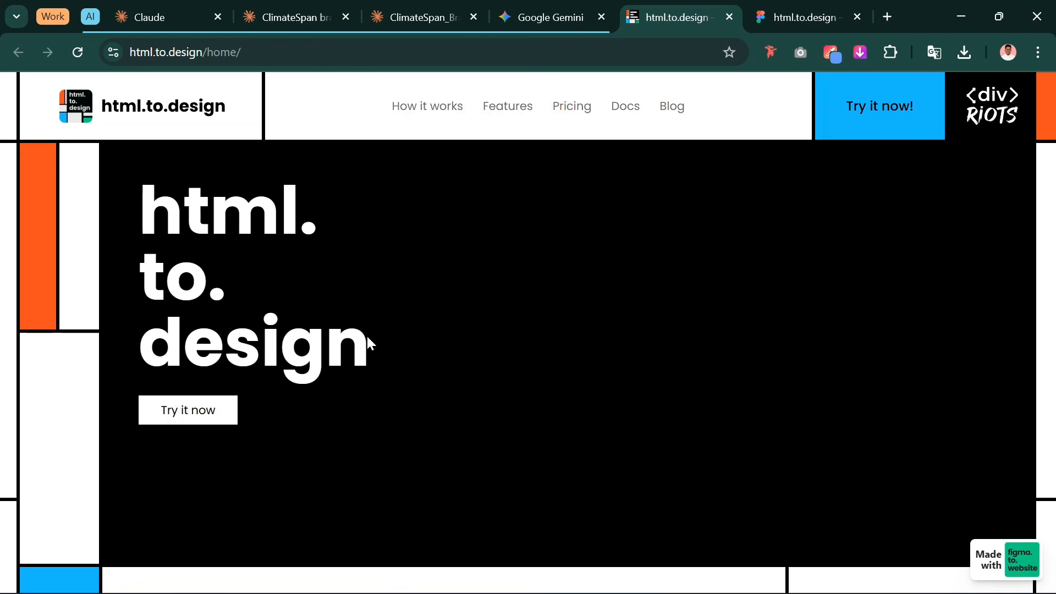
- View the html.to.design Community plugin page, then bring up Figma with the ClimateSpan file
left_click(775, 22)
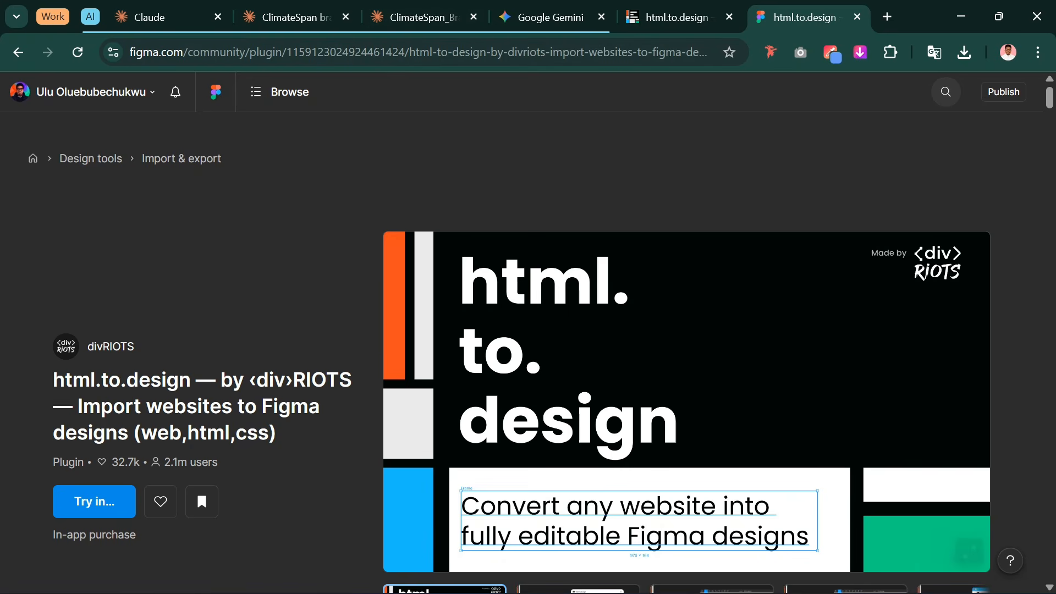
mouse_move(424, 579)
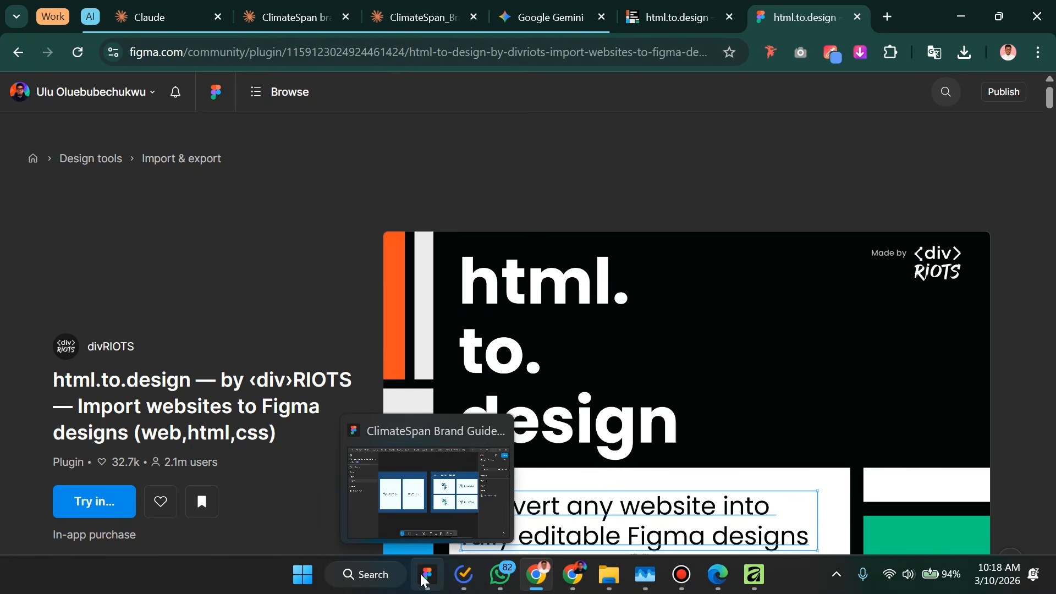
left_click(497, 425)
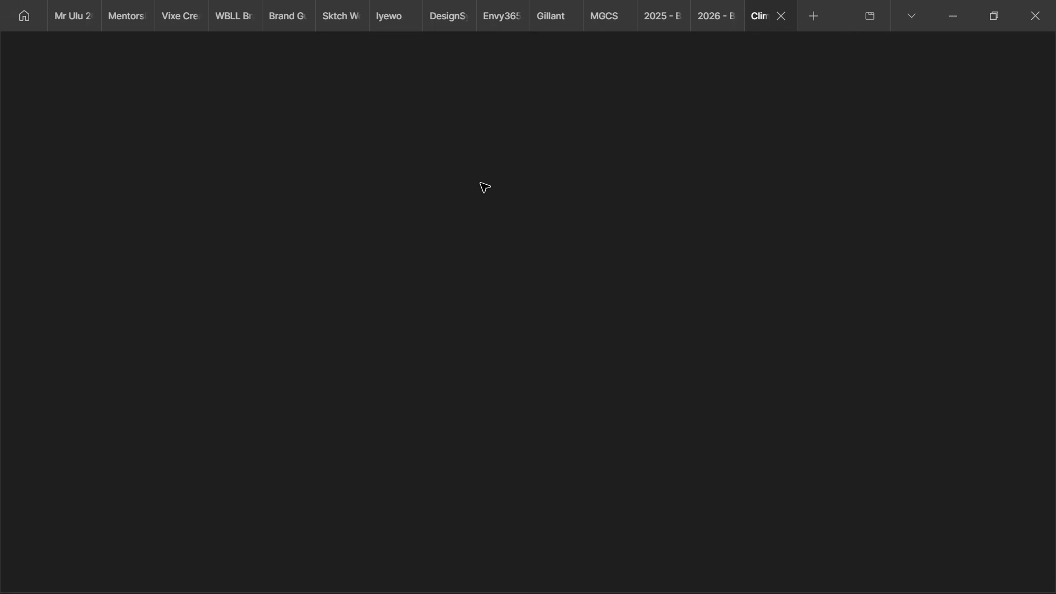
- Run html.to.design from the canvas menu's Plugins > Saved plugins and move its window aside
scroll(682, 125, "down", 3)
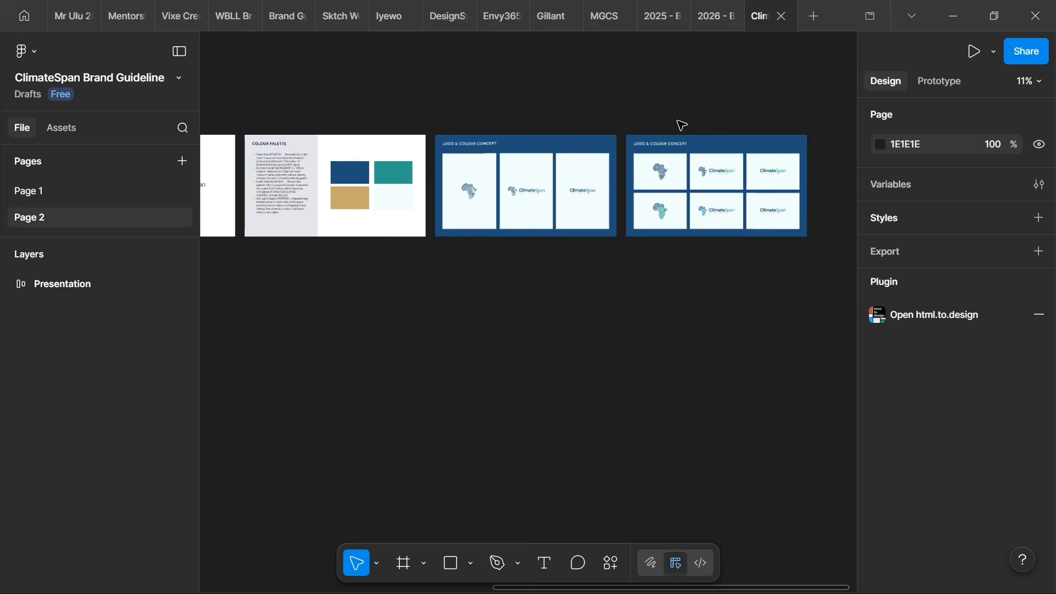
scroll(682, 125, "down", 4)
right_click(429, 305)
mouse_move(500, 457)
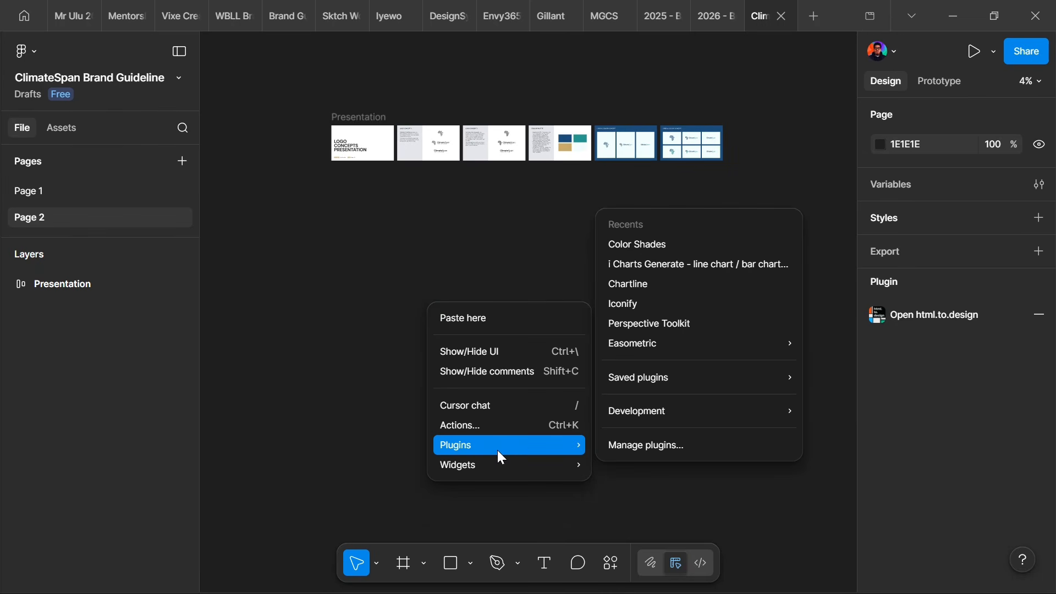
mouse_move(648, 386)
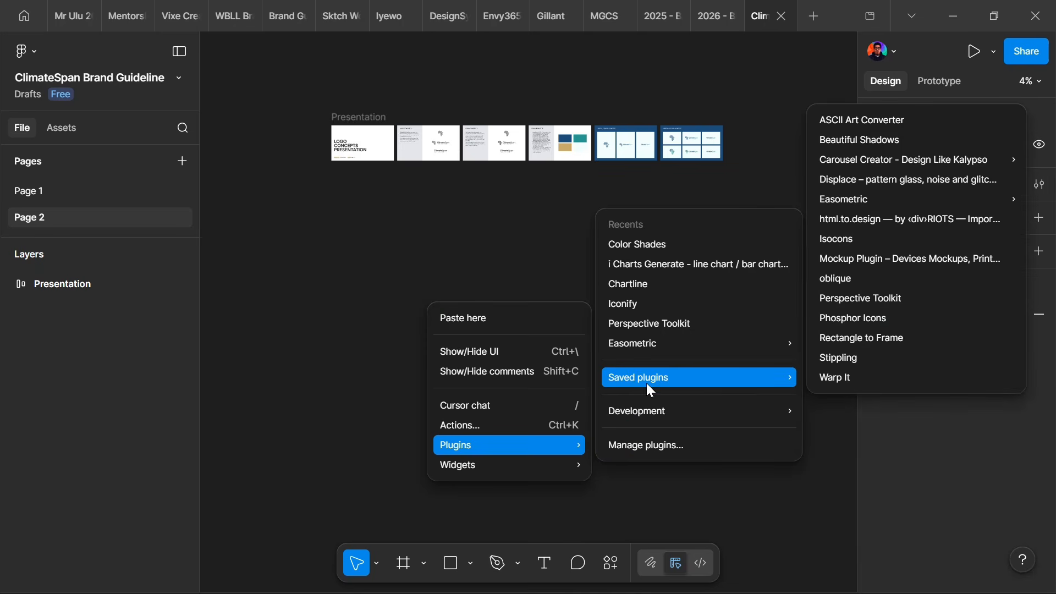
left_click(880, 220)
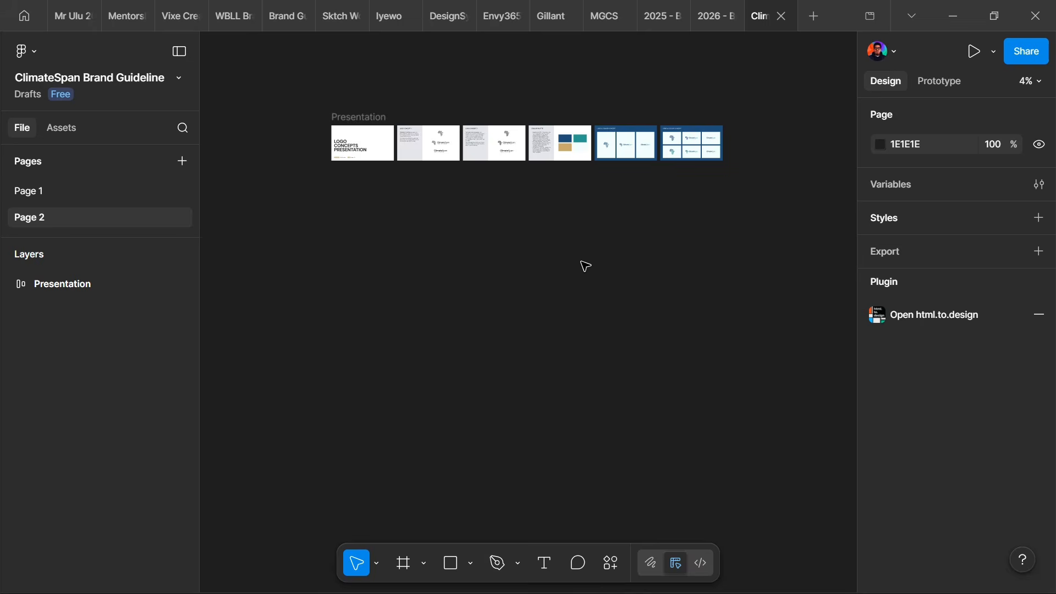
left_click_drag(546, 94, 704, 64)
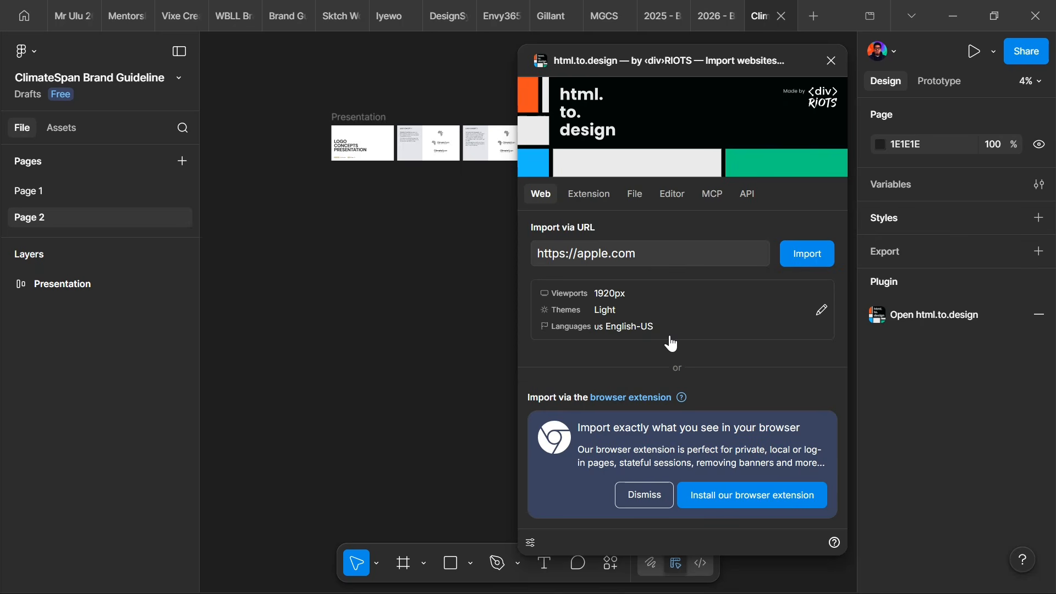
- Dismiss the plugin's extension promo, then inspect the imported claude.ai frame on Page 1
left_click(652, 493)
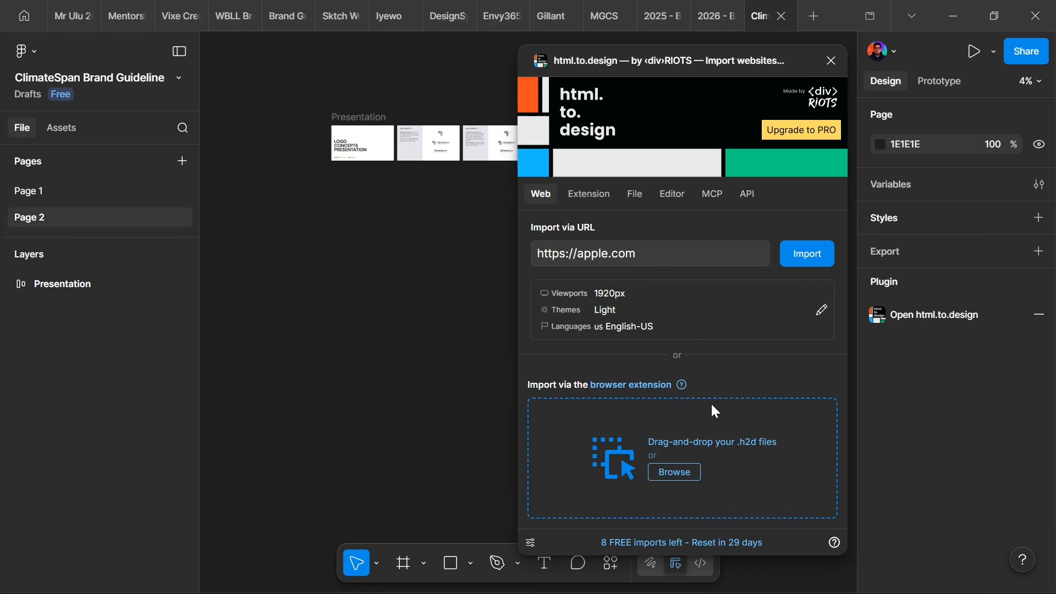
left_click(603, 251)
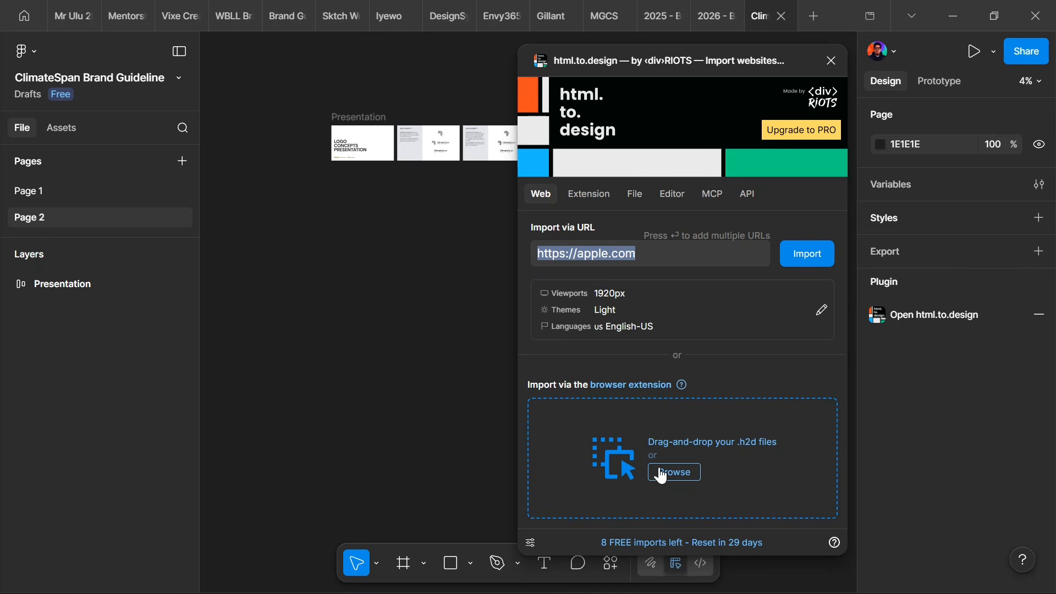
left_click(635, 265)
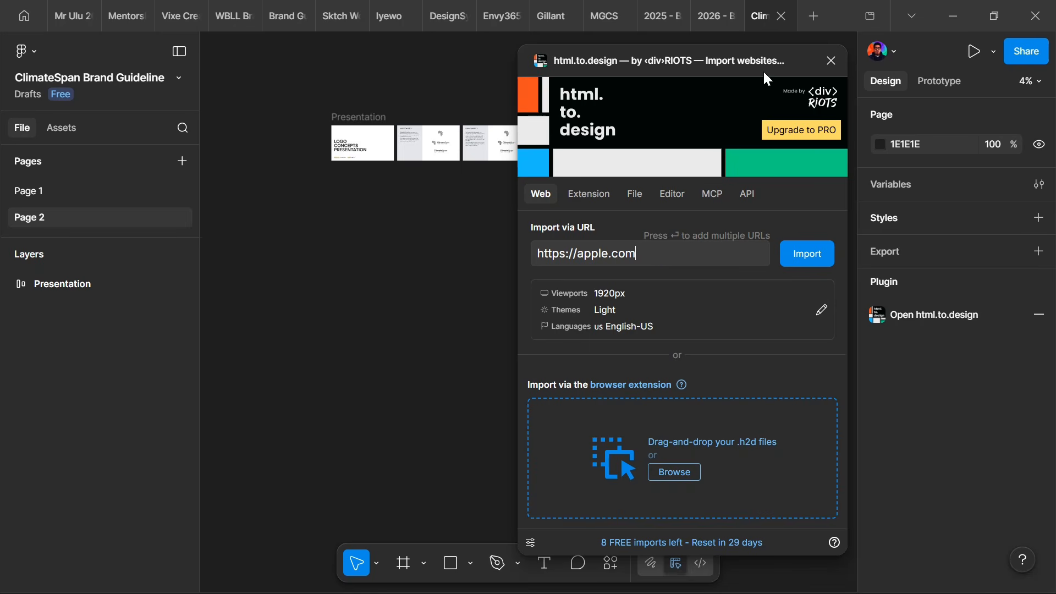
left_click(22, 191)
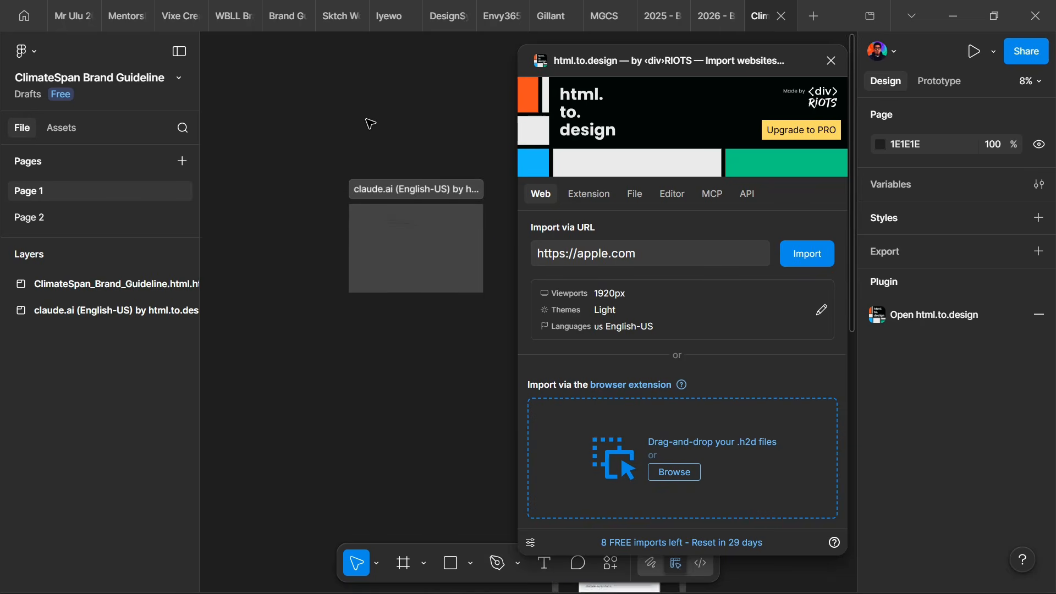
scroll(369, 123, "up", 3)
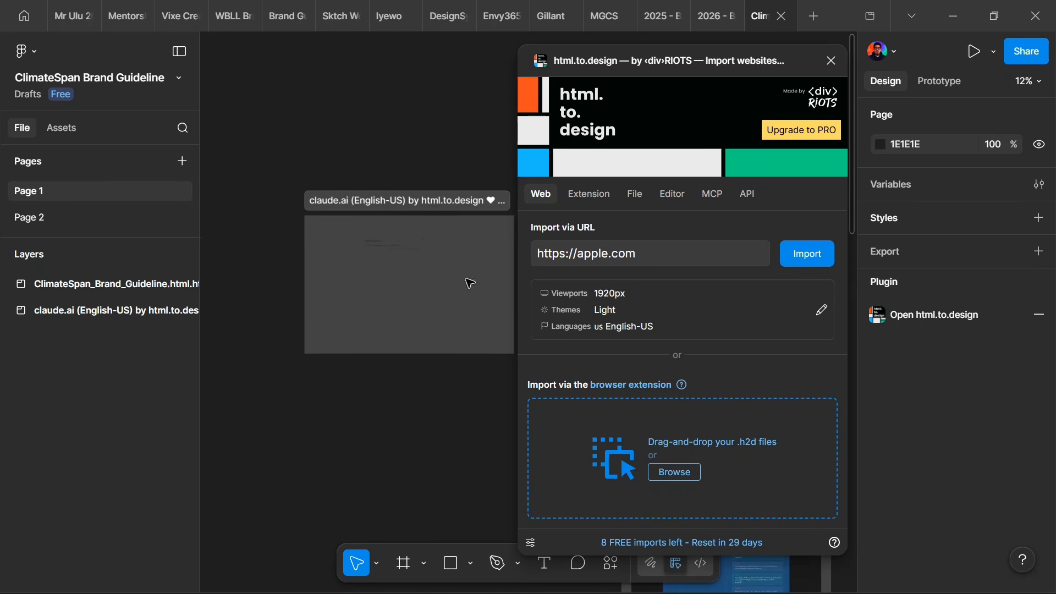
- Copy the published ClimateSpan guideline's public link again and check the Claude chat tab
left_click(537, 574)
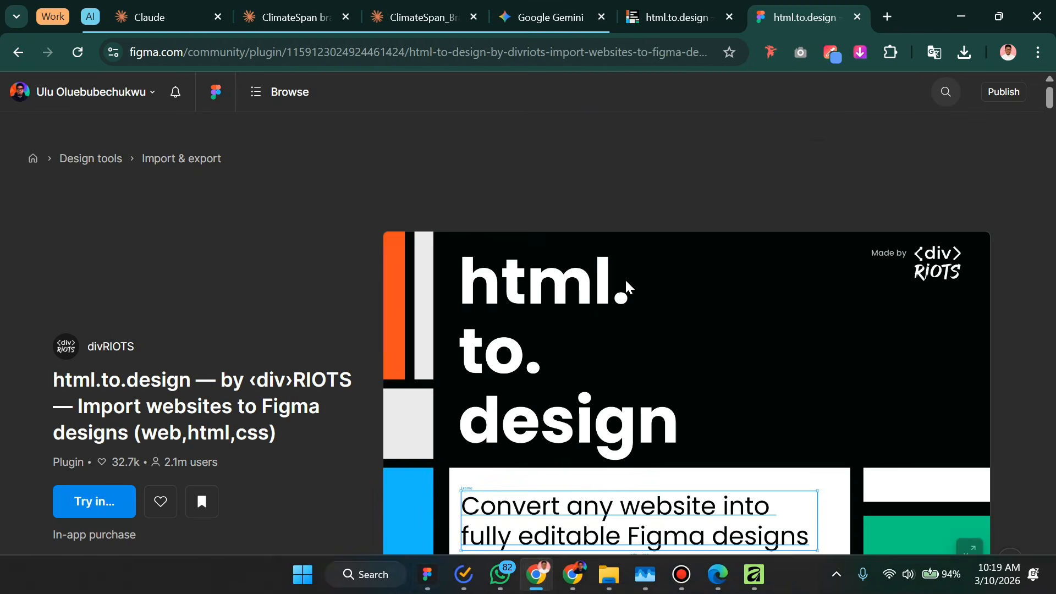
left_click(387, 15)
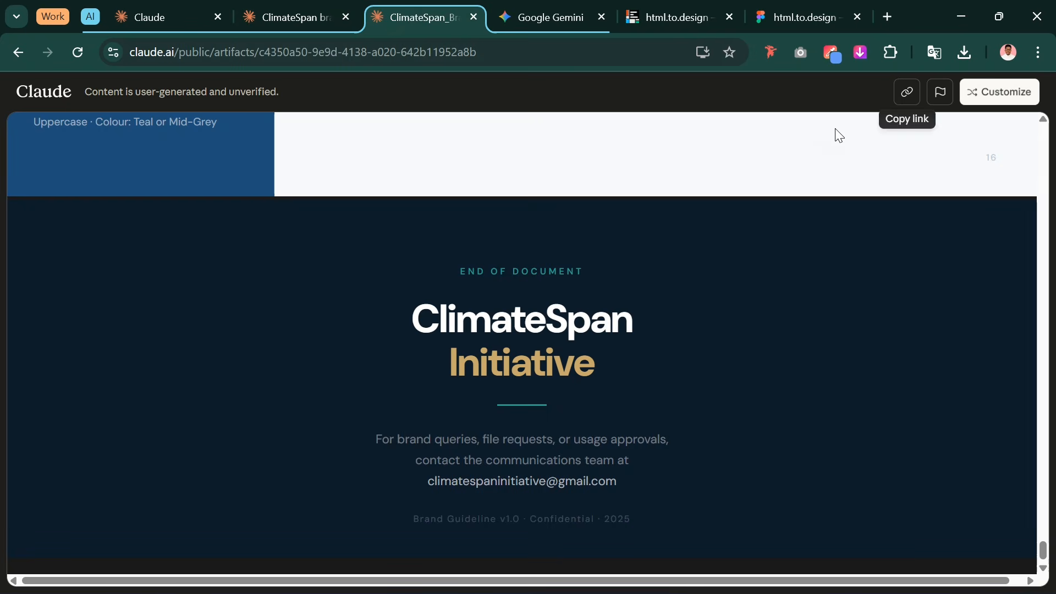
left_click(908, 97)
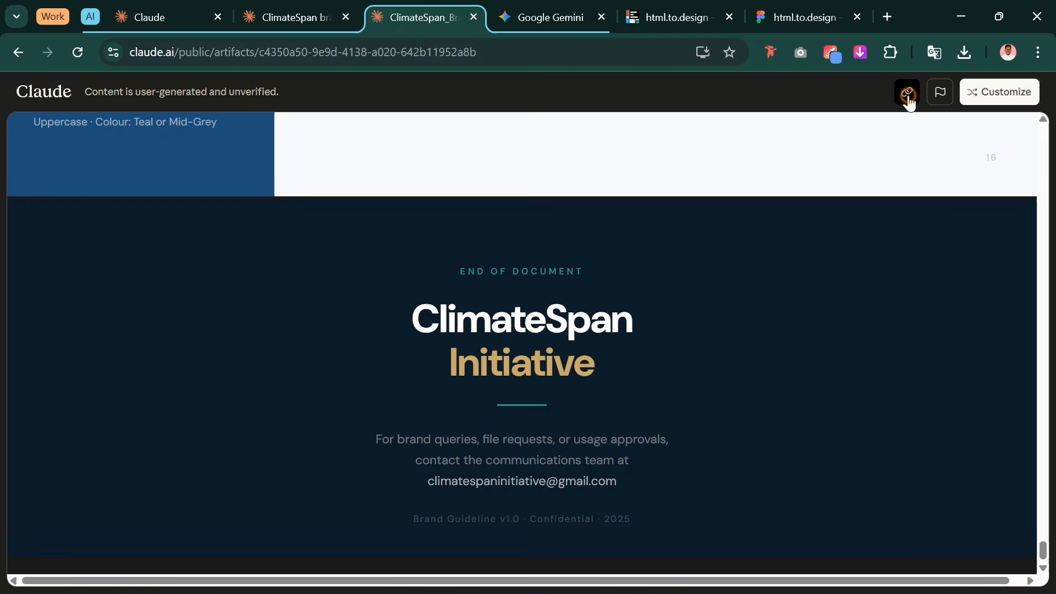
left_click(311, 19)
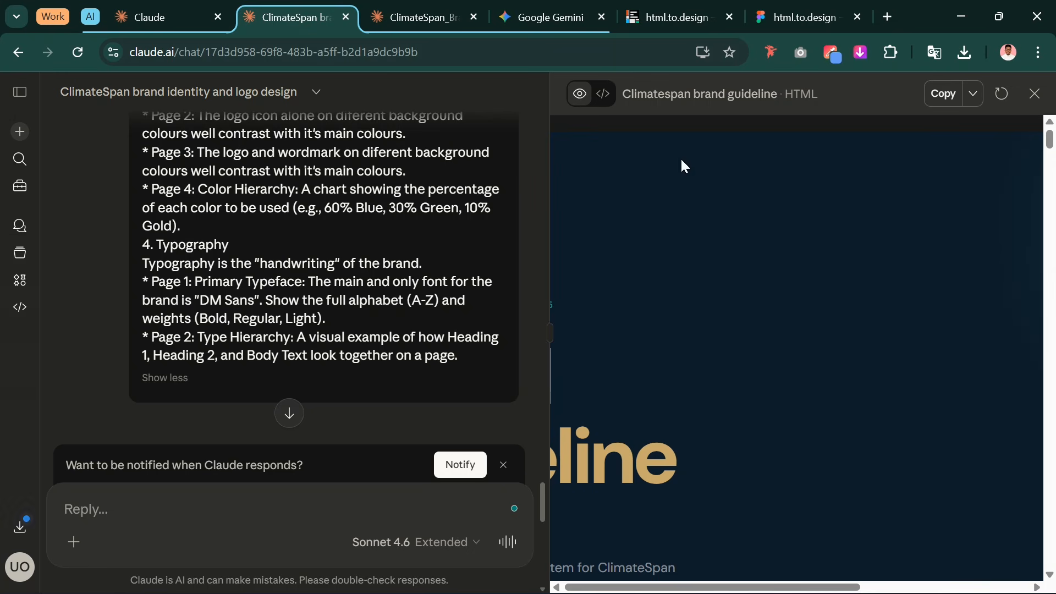
left_click(943, 95)
left_click(417, 17)
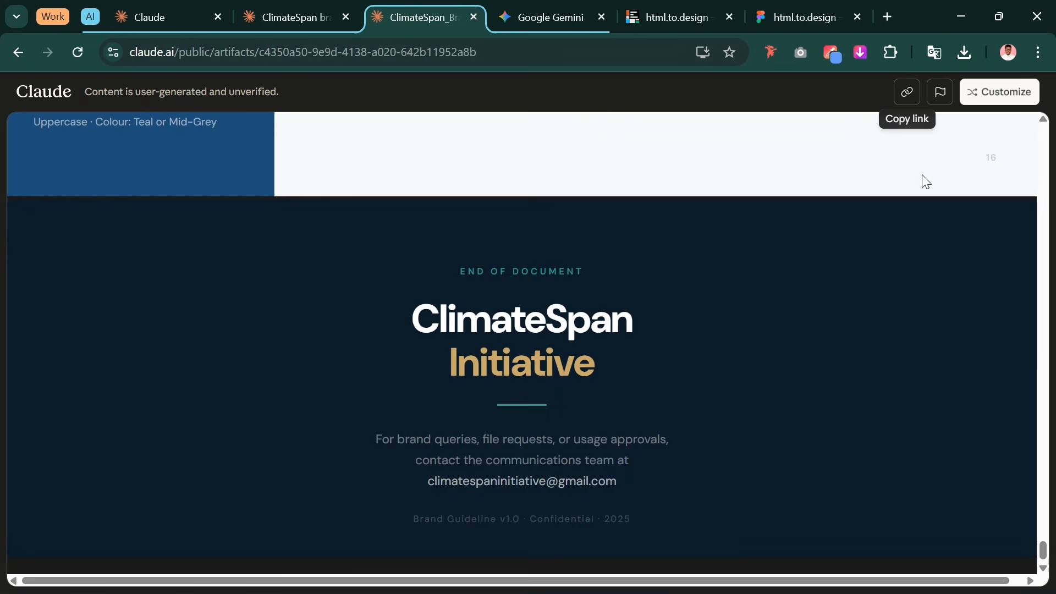
- Show Figma's Page 2 with the Presentation frames, then return to the browser
left_click(960, 18)
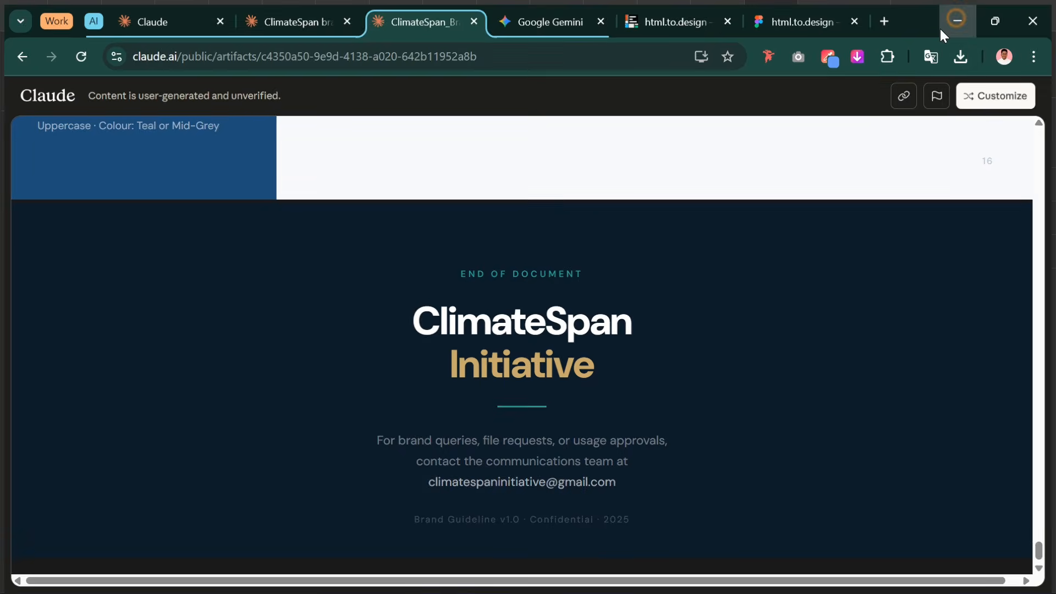
scroll(389, 205, "up", 3)
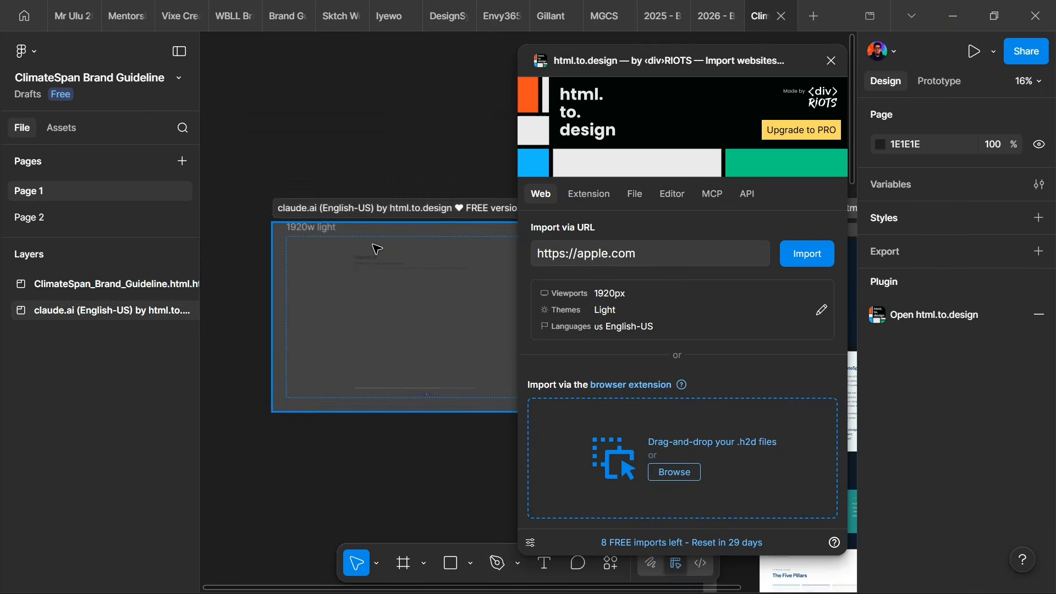
scroll(253, 253, "down", 2)
scroll(401, 270, "up", 3)
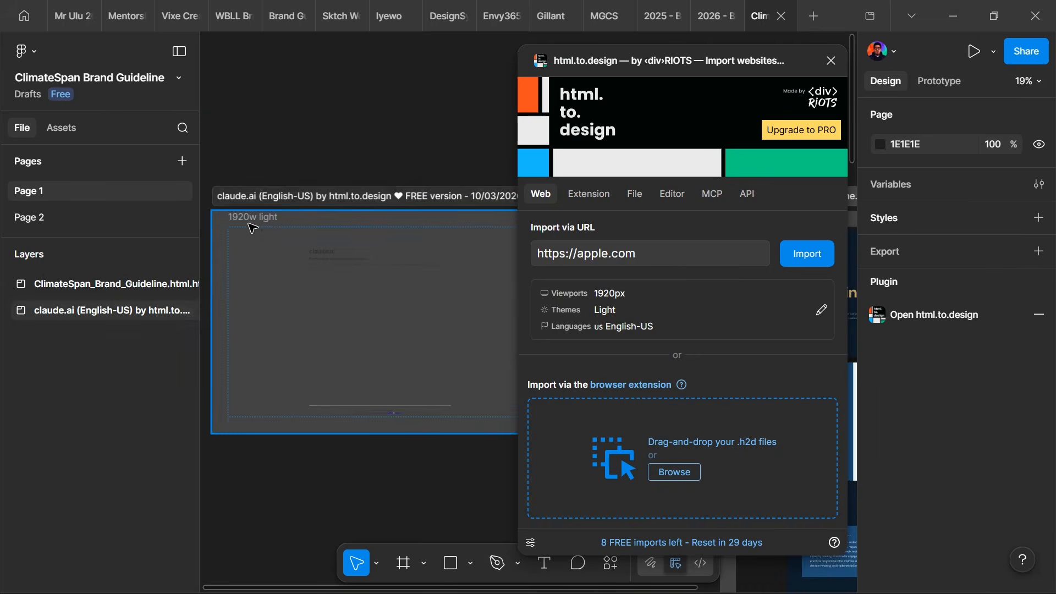
scroll(358, 235, "down", 3)
left_click(79, 220)
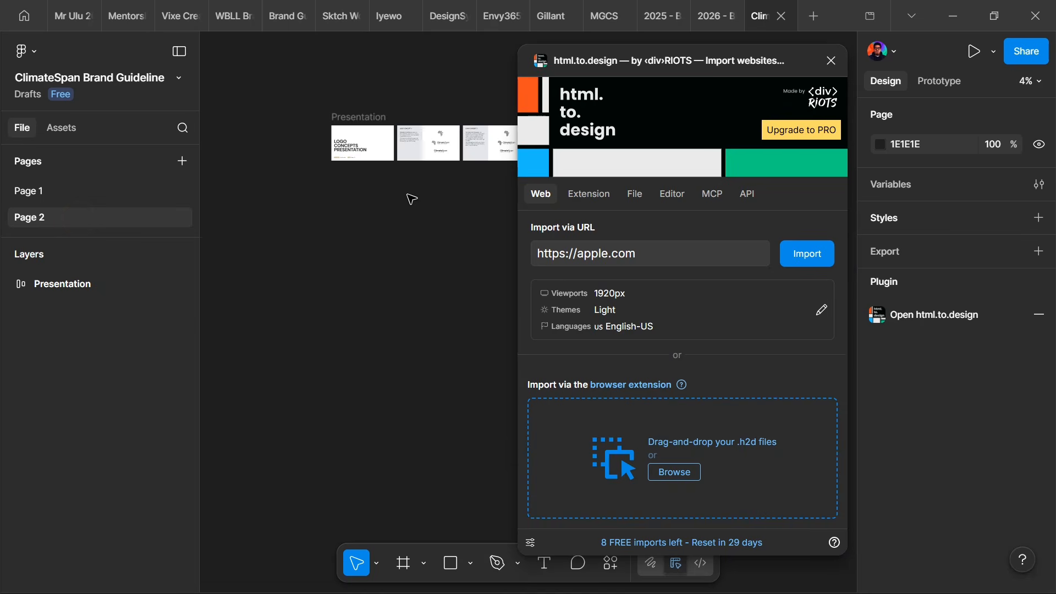
scroll(347, 178, "down", 3)
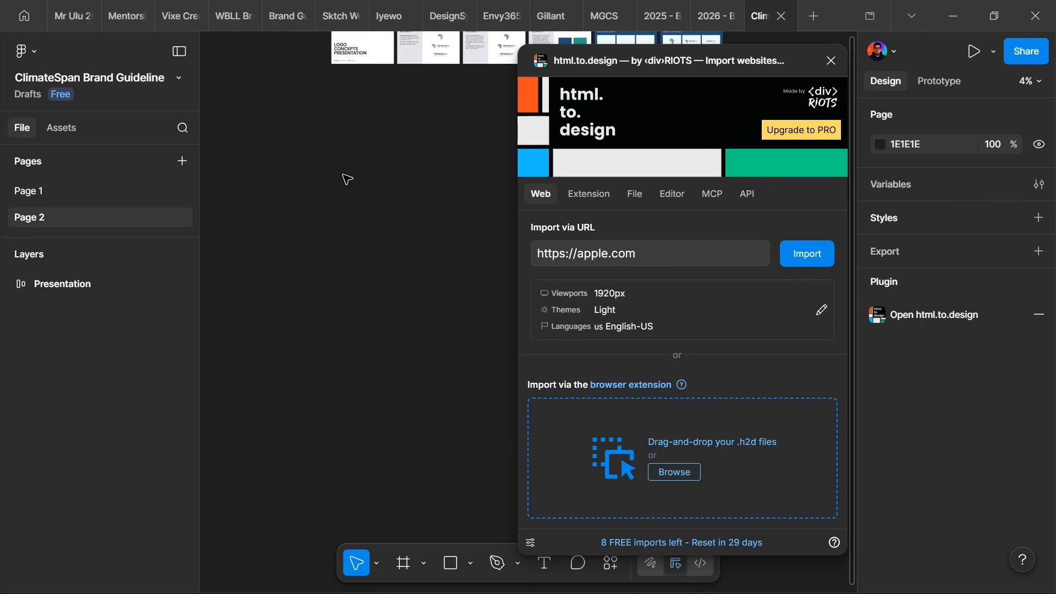
scroll(346, 180, "down", 1)
mouse_move(608, 591)
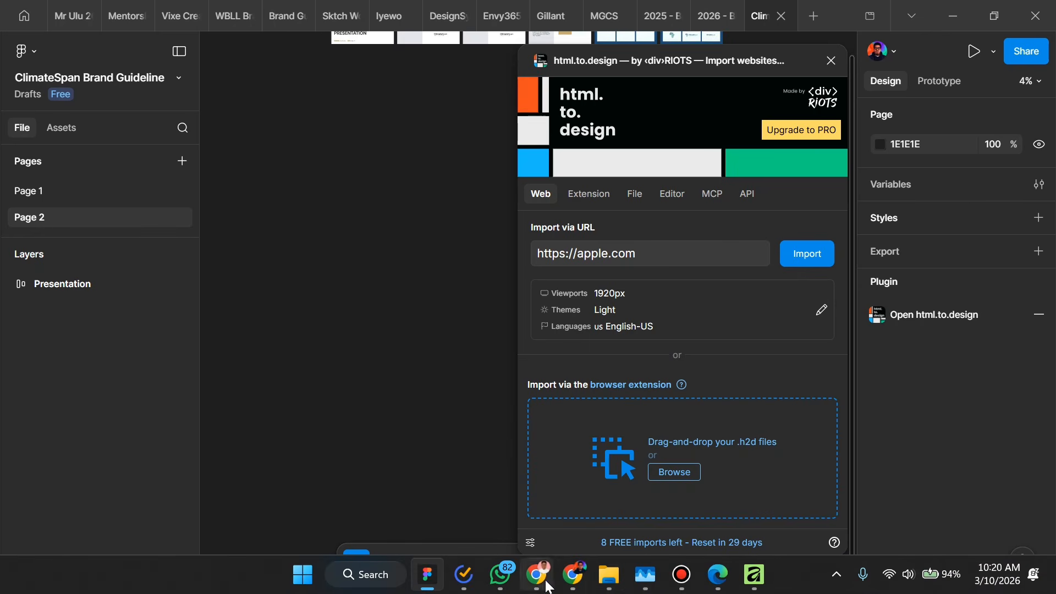
left_click(547, 584)
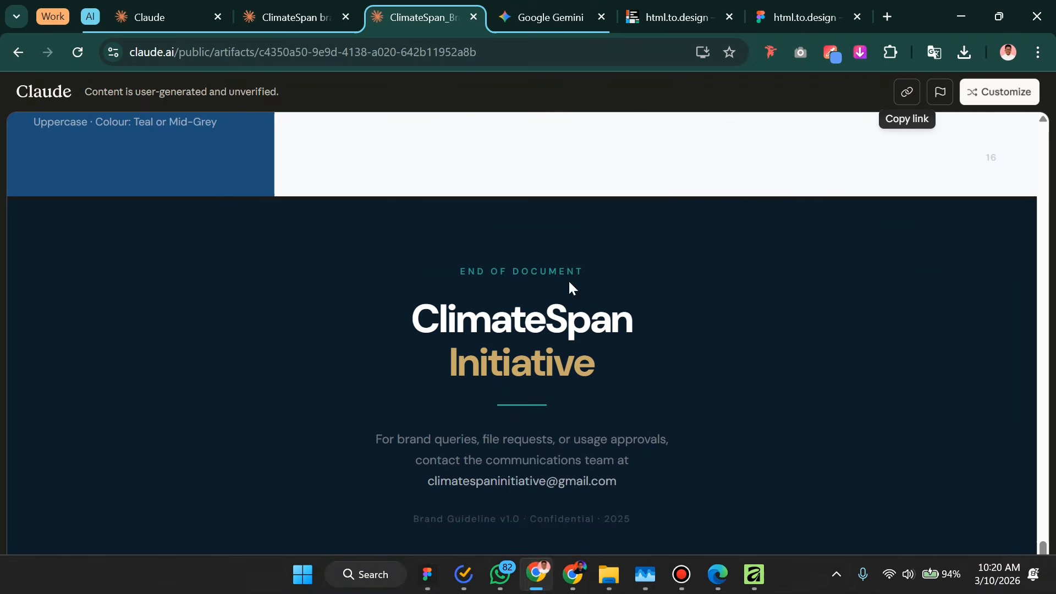
- Download ClimateSpan_Brand_Guideline.html (86.4 KB) from the Claude artifact, confirm it, and return to Figma
left_click(337, 21)
scroll(408, 327, "down", 3)
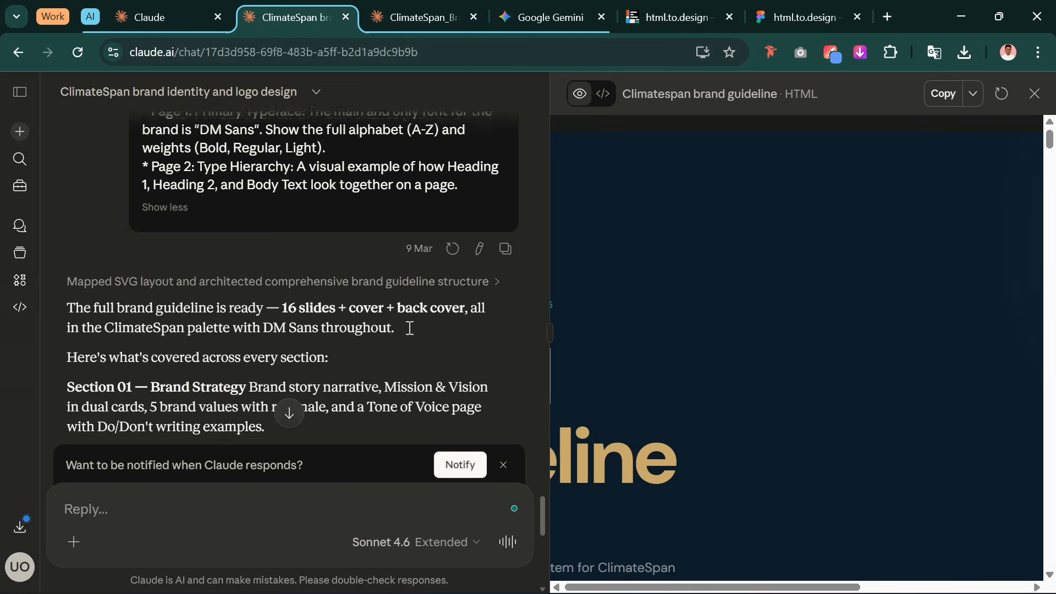
scroll(408, 328, "down", 10)
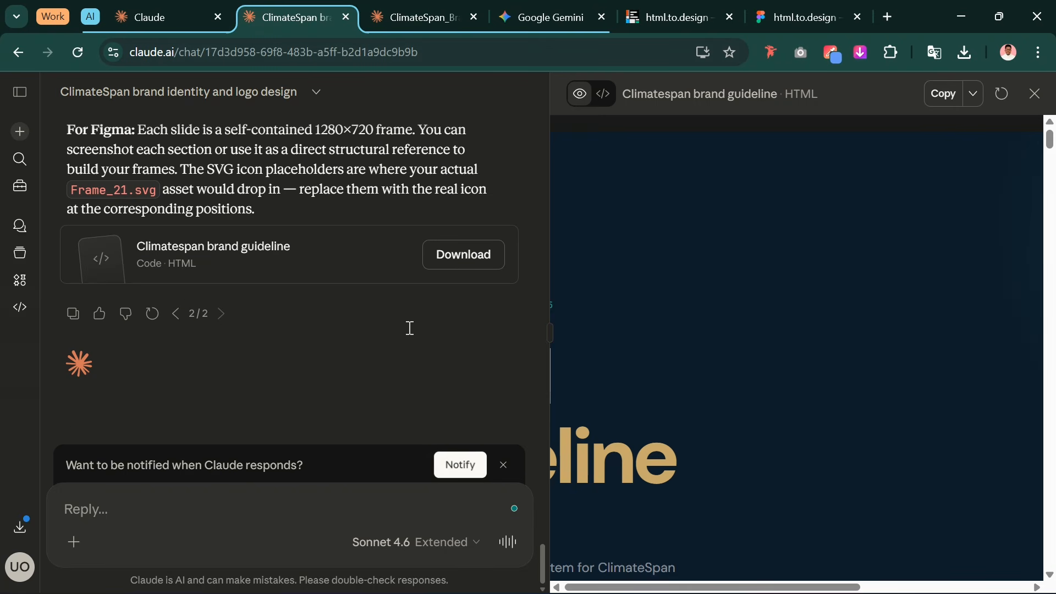
left_click(460, 265)
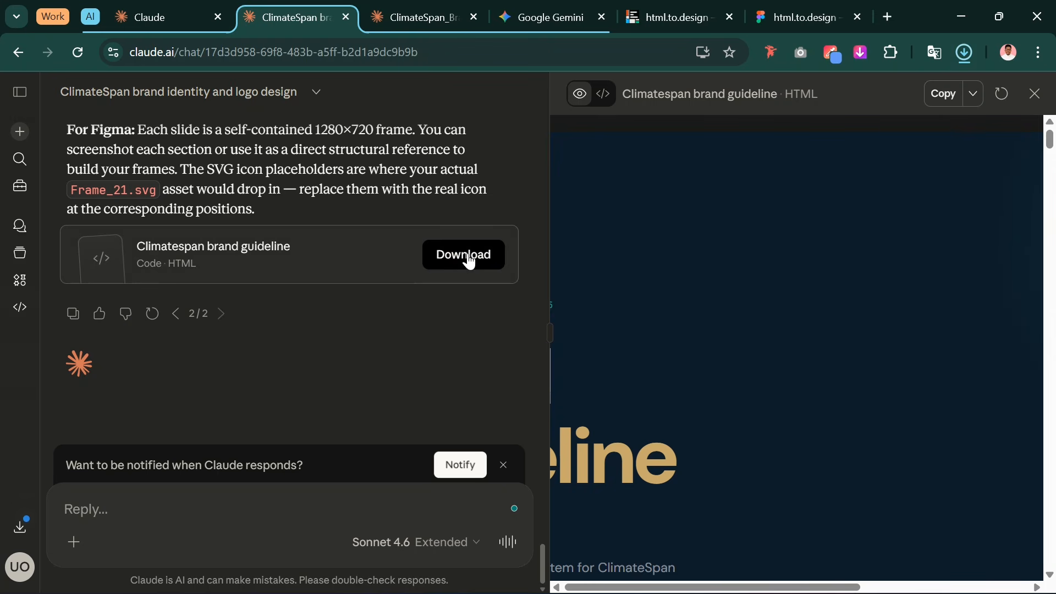
left_click(974, 95)
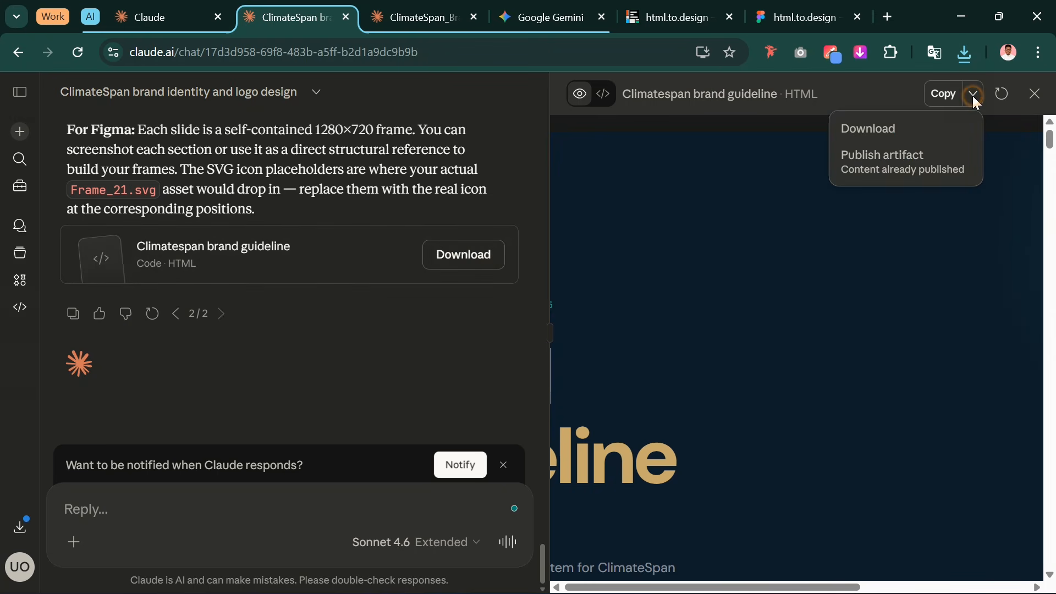
left_click(765, 175)
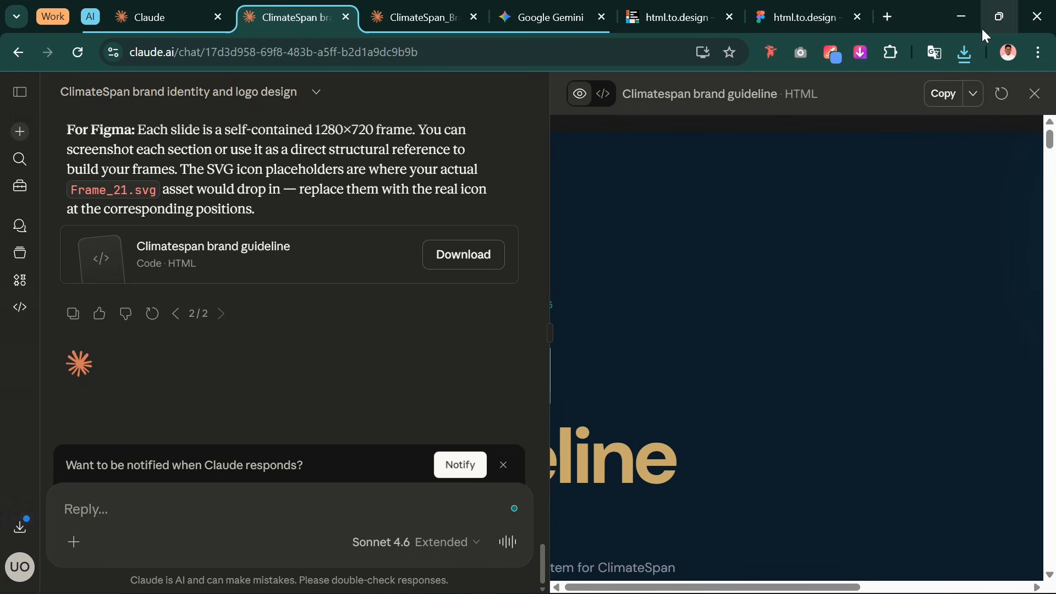
left_click(966, 54)
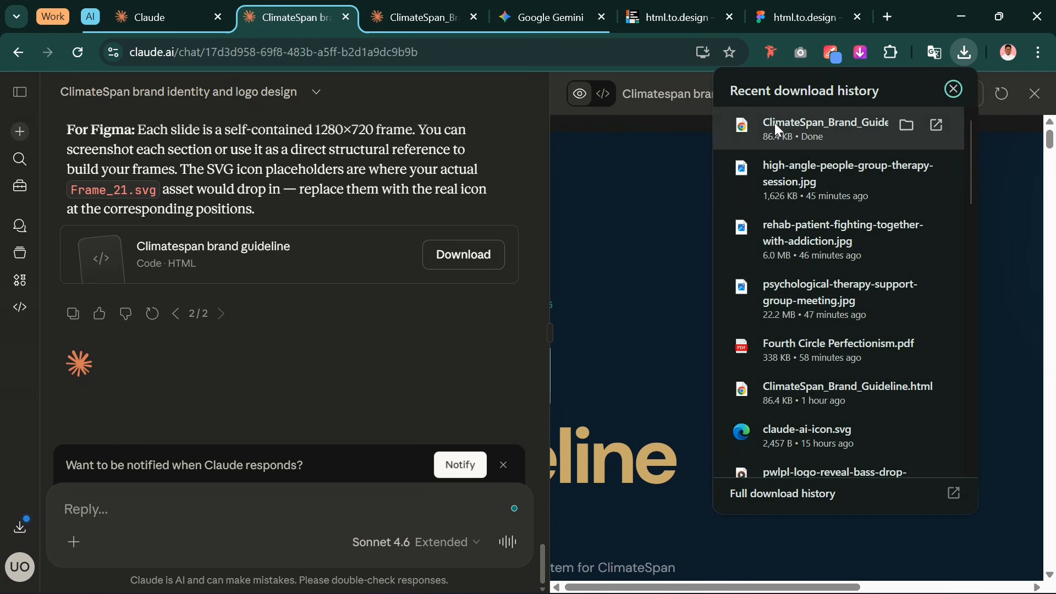
left_click(430, 569)
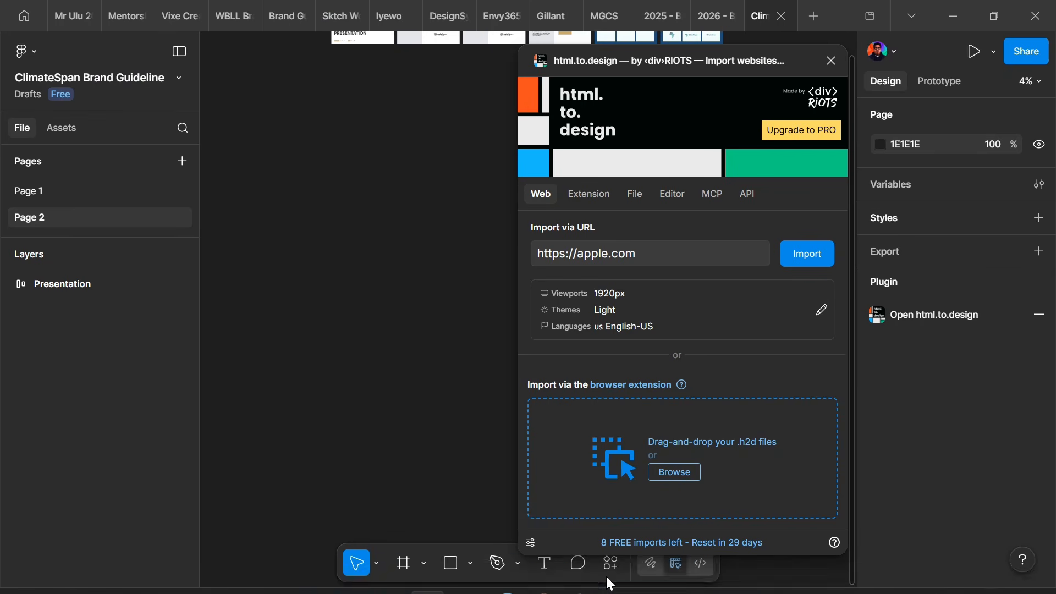
- Drop the downloaded ClimateSpan_Brand_Guideline file from Downloads into the html.to.design importer
left_click_drag(723, 61, 366, 61)
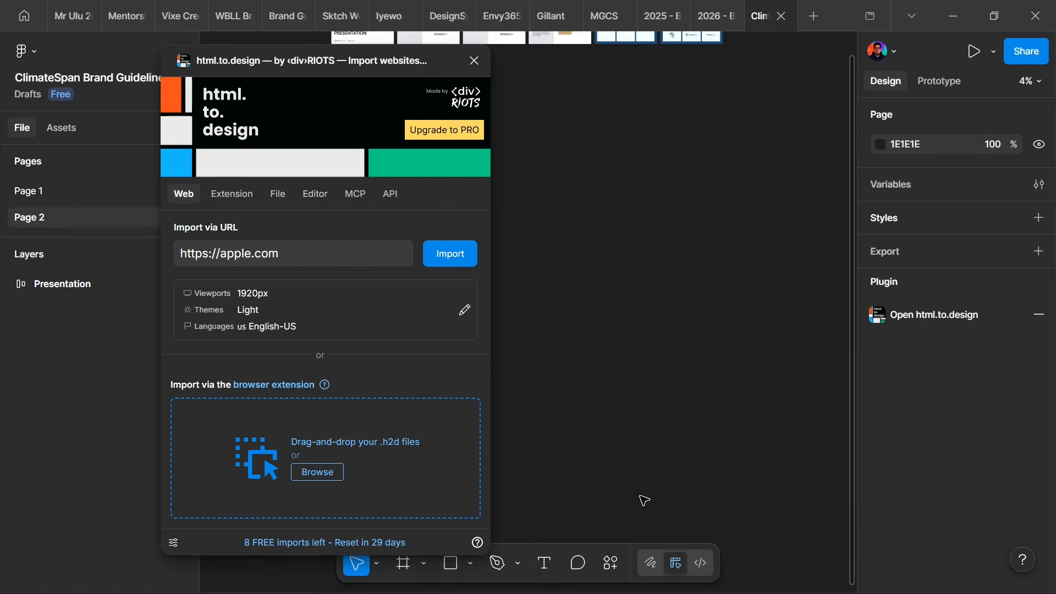
left_click(611, 578)
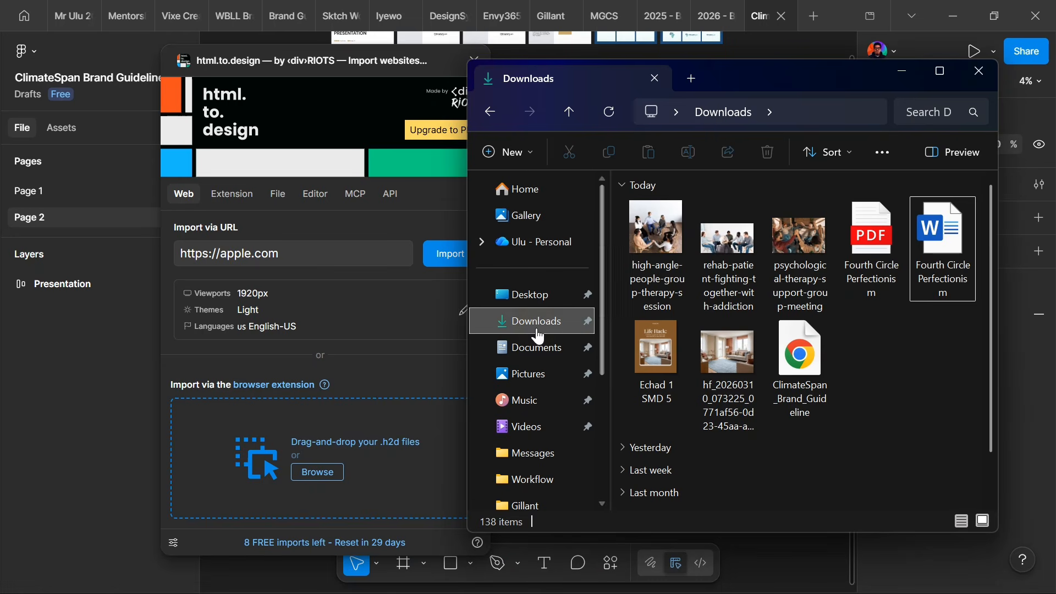
left_click_drag(657, 241, 341, 437)
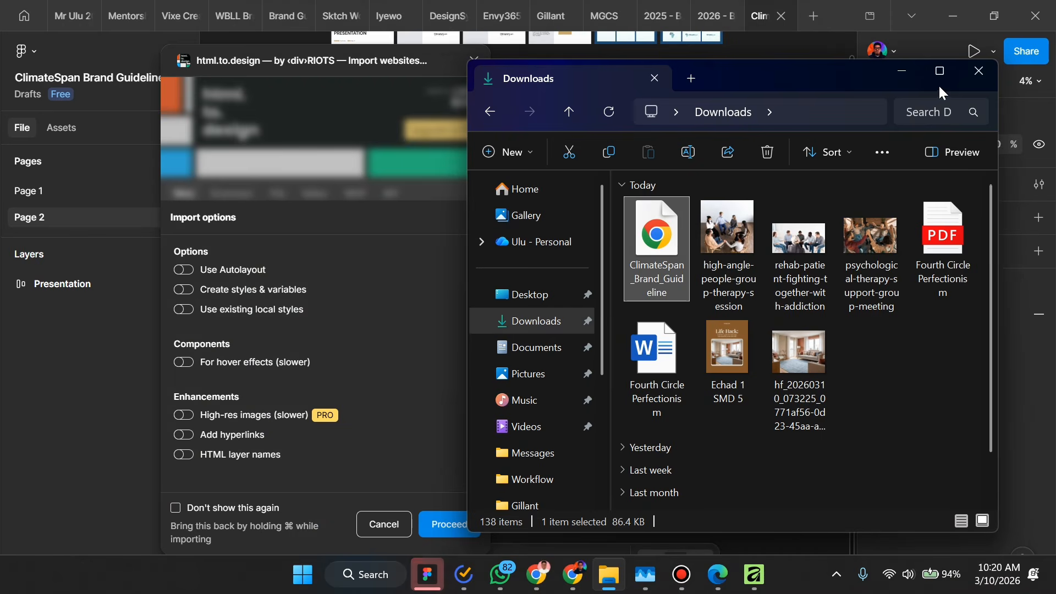
left_click(902, 70)
- Import the guideline HTML with Create styles & variables enabled, then acknowledge Import completed
left_click_drag(401, 71, 893, 61)
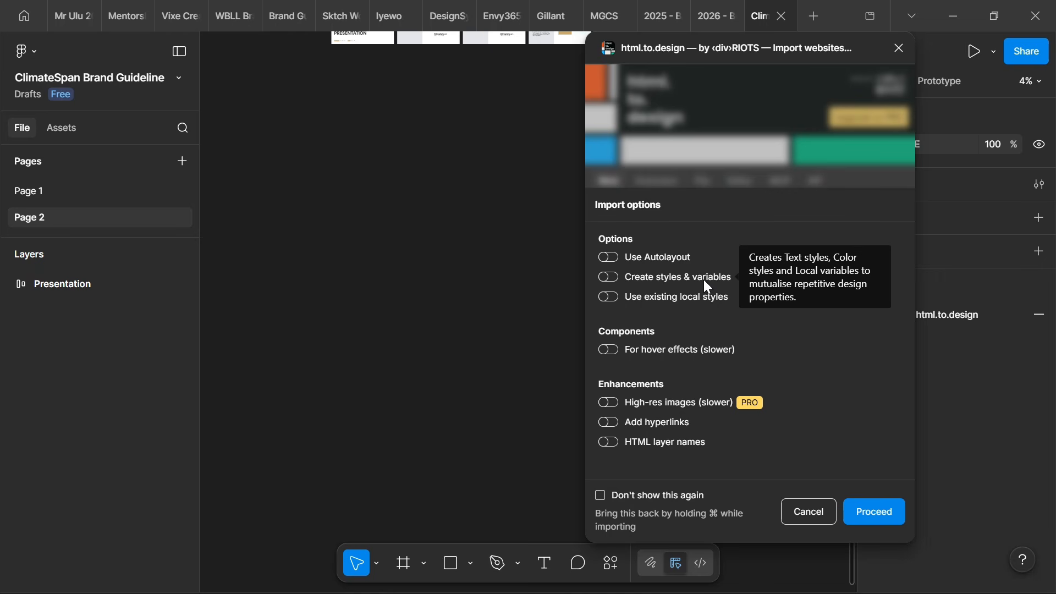
left_click(610, 276)
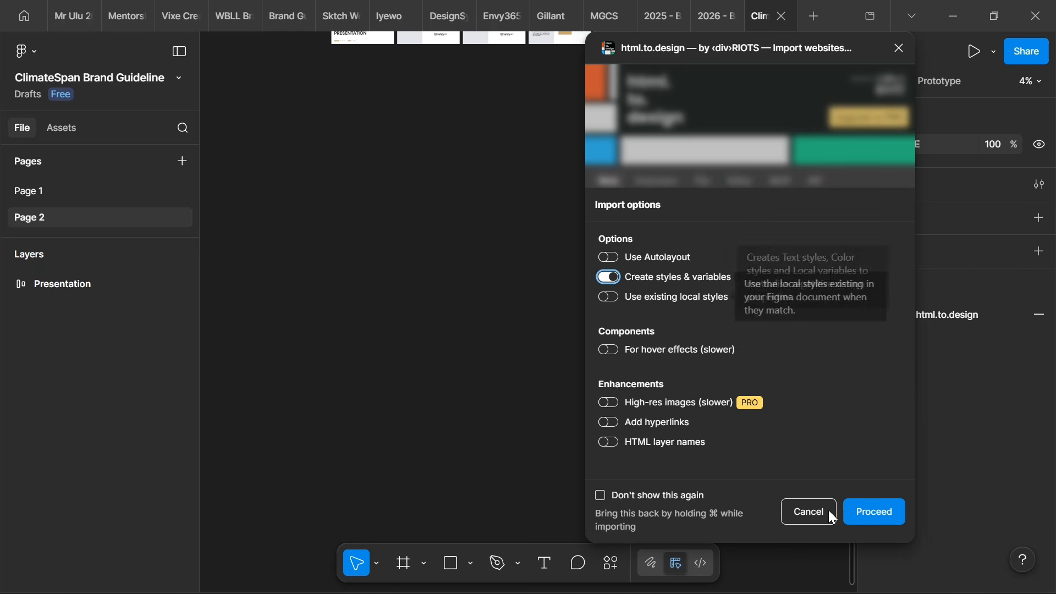
left_click(876, 515)
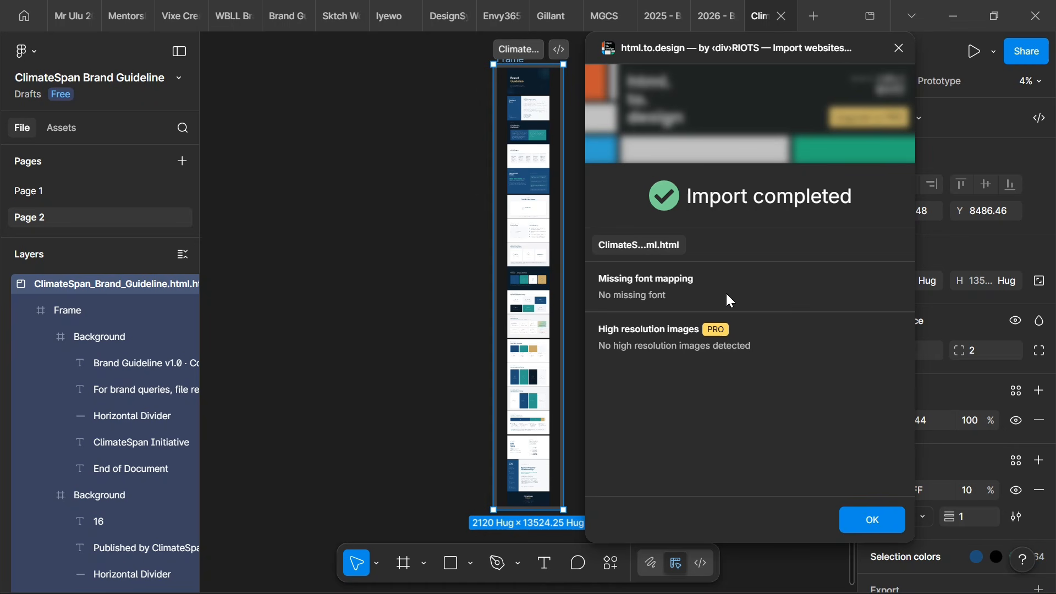
left_click(864, 517)
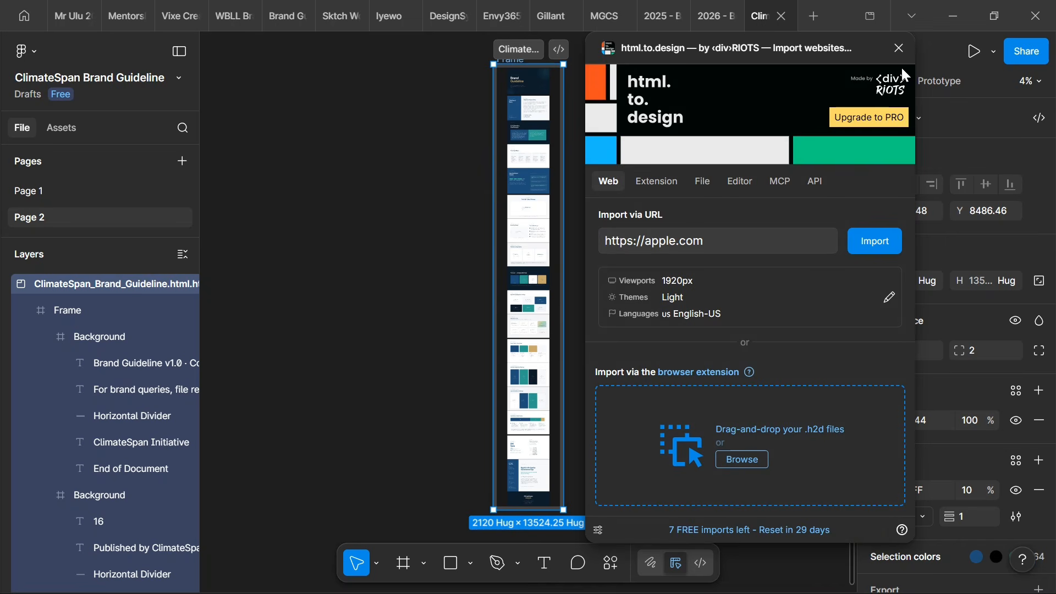
- Close html.to.design and drag the imported guideline section lower on the canvas
left_click(899, 48)
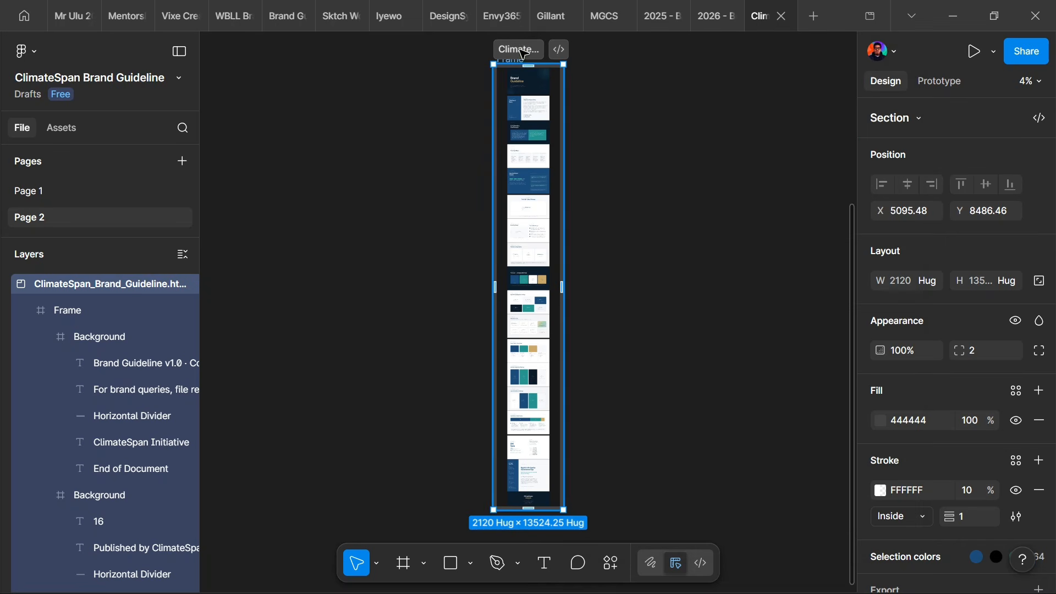
left_click_drag(522, 53, 530, 155)
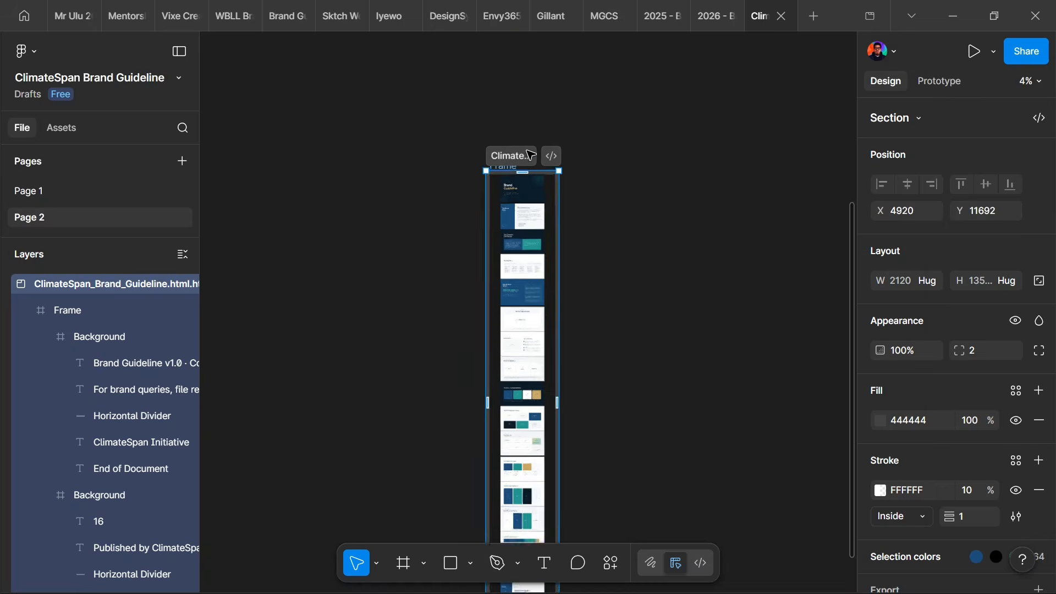
scroll(523, 160, "up", 15)
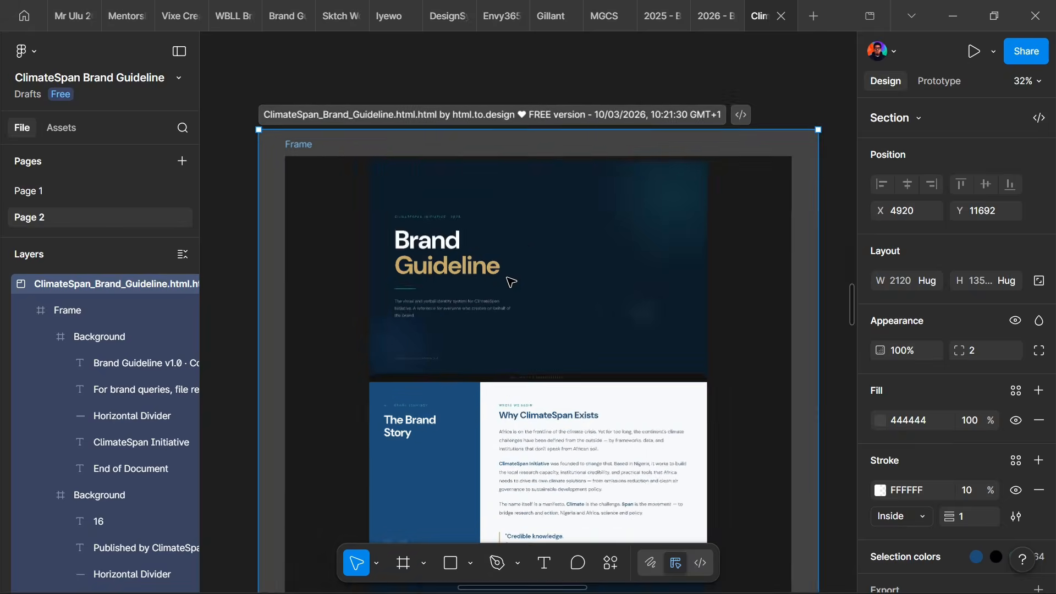
scroll(511, 282, "up", 6)
- Test editing the Brand Guideline heading by typing 'ha ha', then undo it
left_click(467, 260, "ctrl")
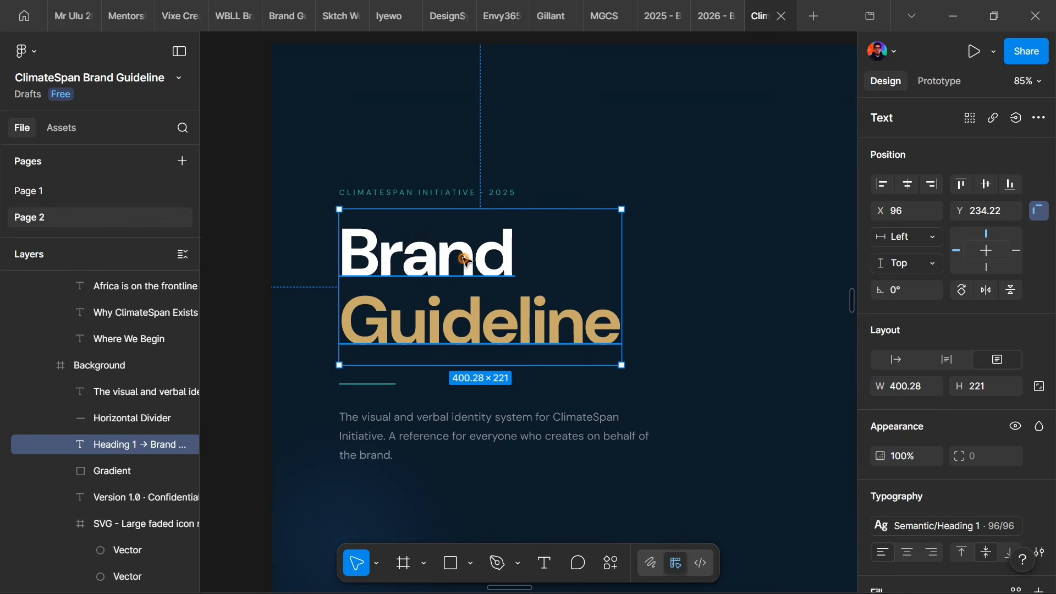
double_click(466, 260)
left_click(542, 266)
type("ha ha")
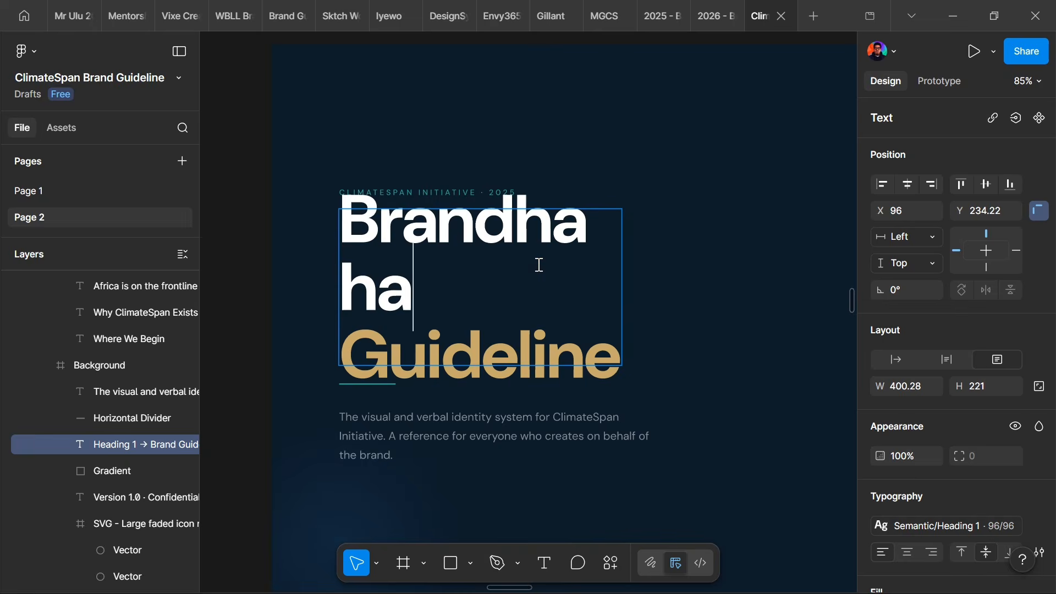
key("ctrl+z")
key("Escape")
scroll(538, 264, "down", 4)
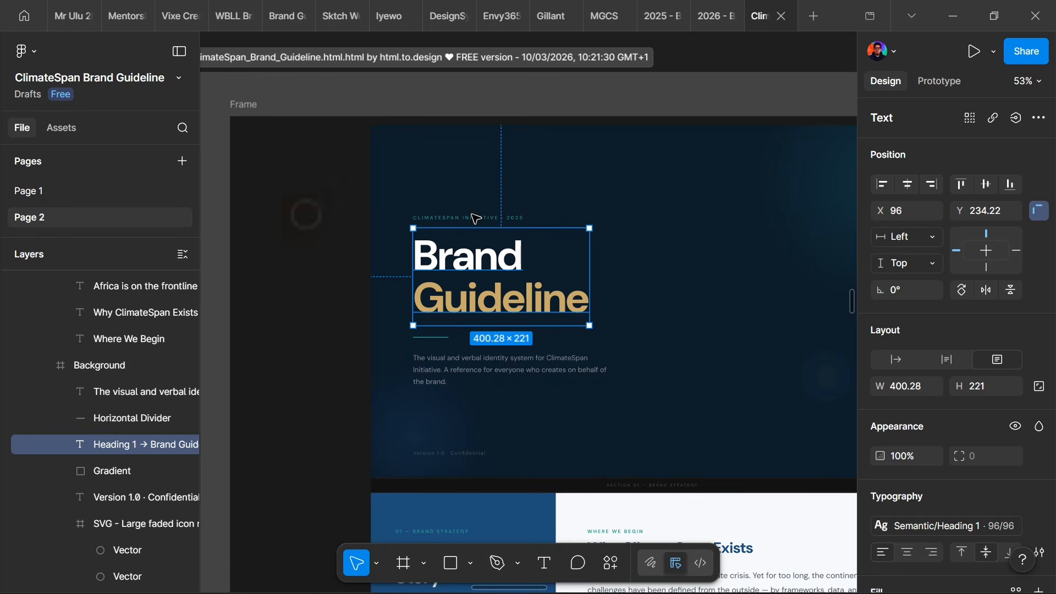
scroll(506, 233, "up", 4)
scroll(575, 238, "down", 4)
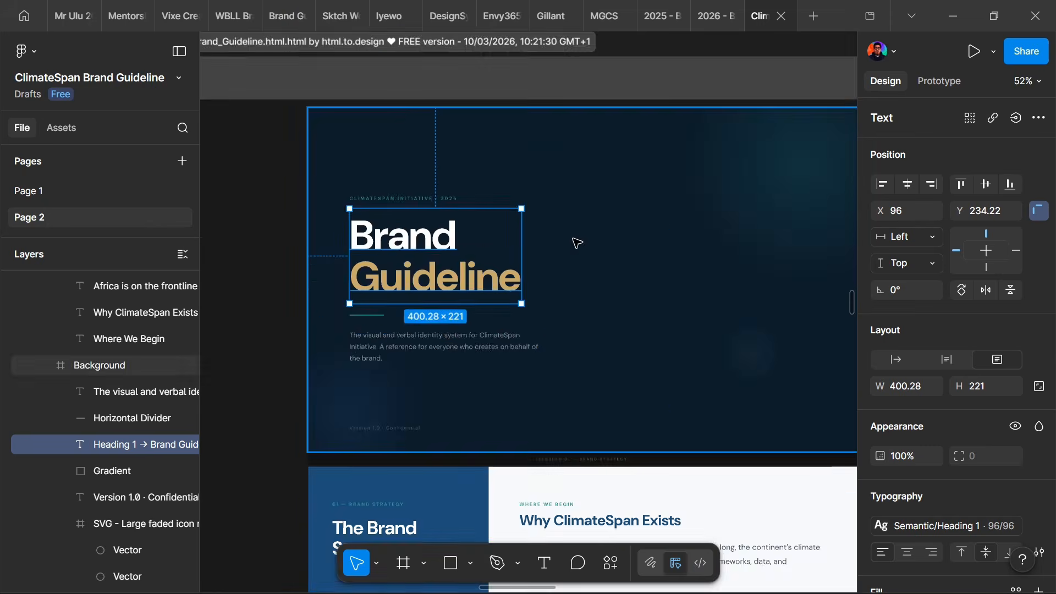
scroll(574, 192, "down", 5)
scroll(440, 235, "up", 3)
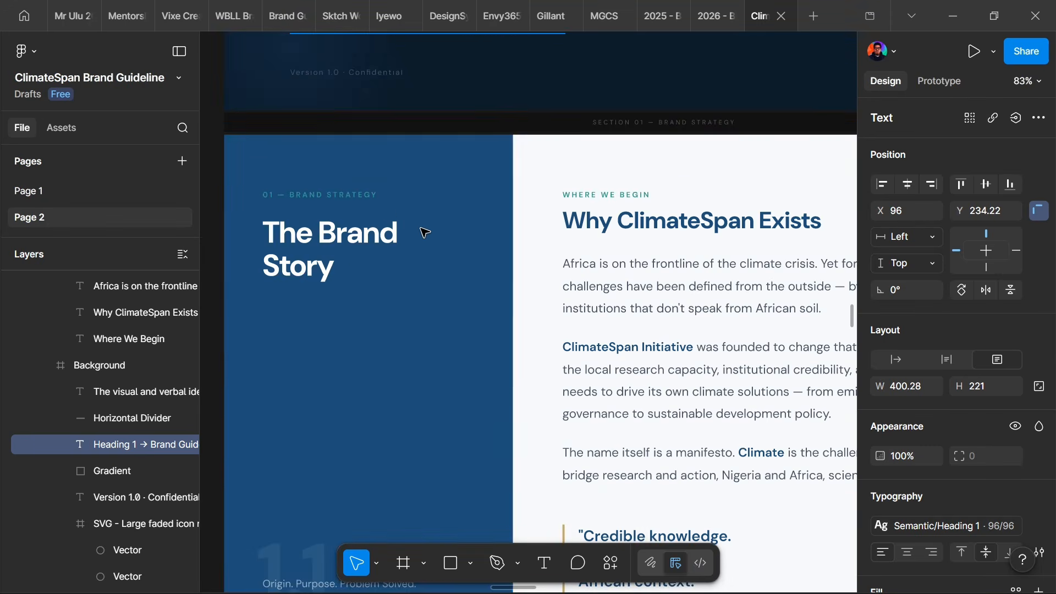
scroll(419, 229, "down", 3)
- Select all text in the 'Africa is on the frontline' paragraph, then deselect and zoom out
left_click(646, 267)
scroll(646, 266, "up", 3)
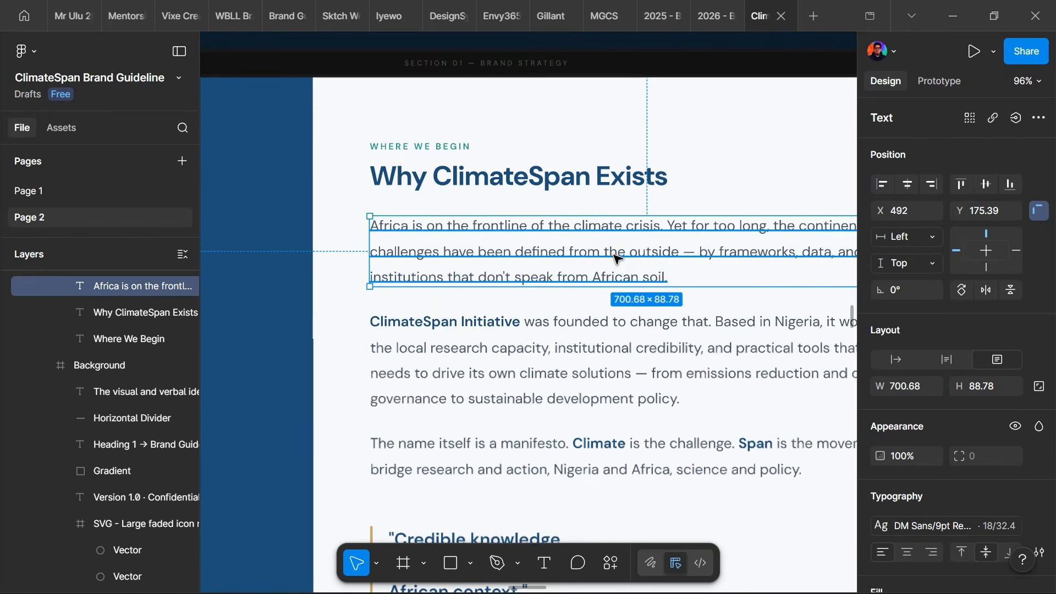
double_click(690, 274)
left_click(690, 277)
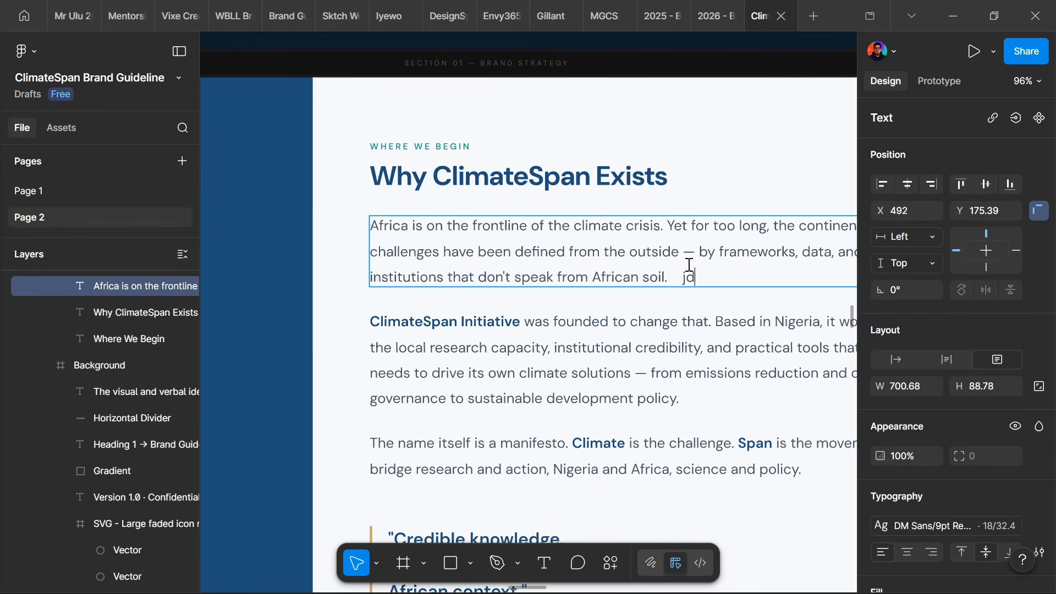
key("ctrl+a")
scroll(687, 263, "down", 5)
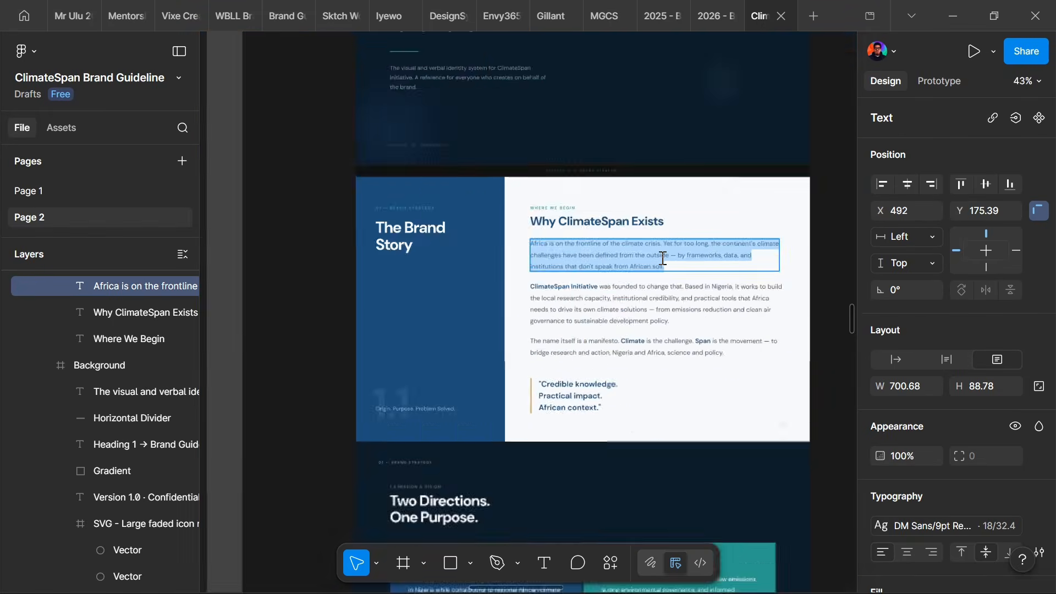
left_click(385, 213)
scroll(609, 279, "down", 2)
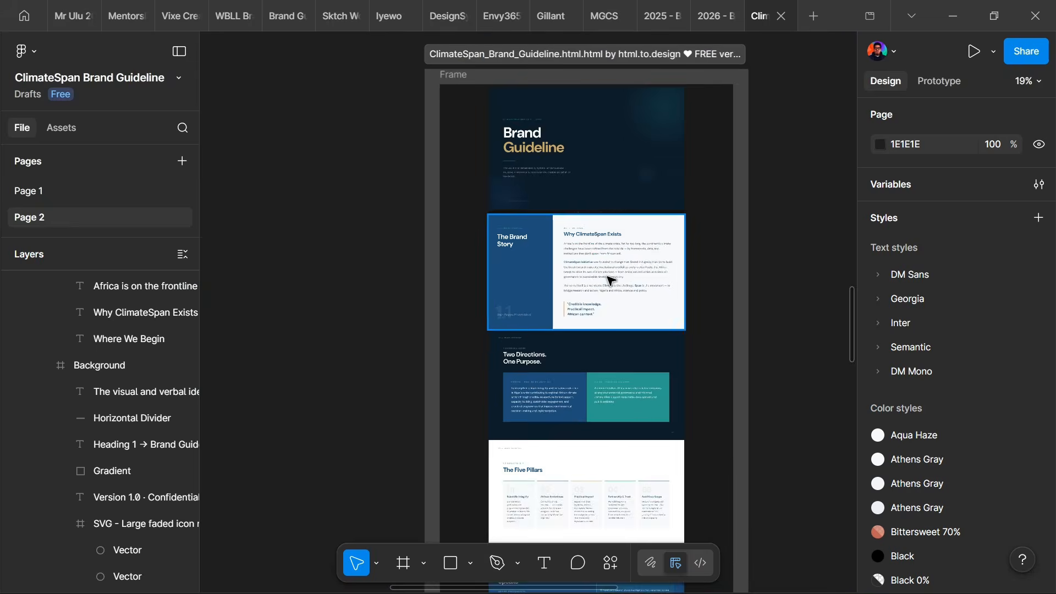
scroll(607, 278, "down", 1)
scroll(622, 349, "up", 4)
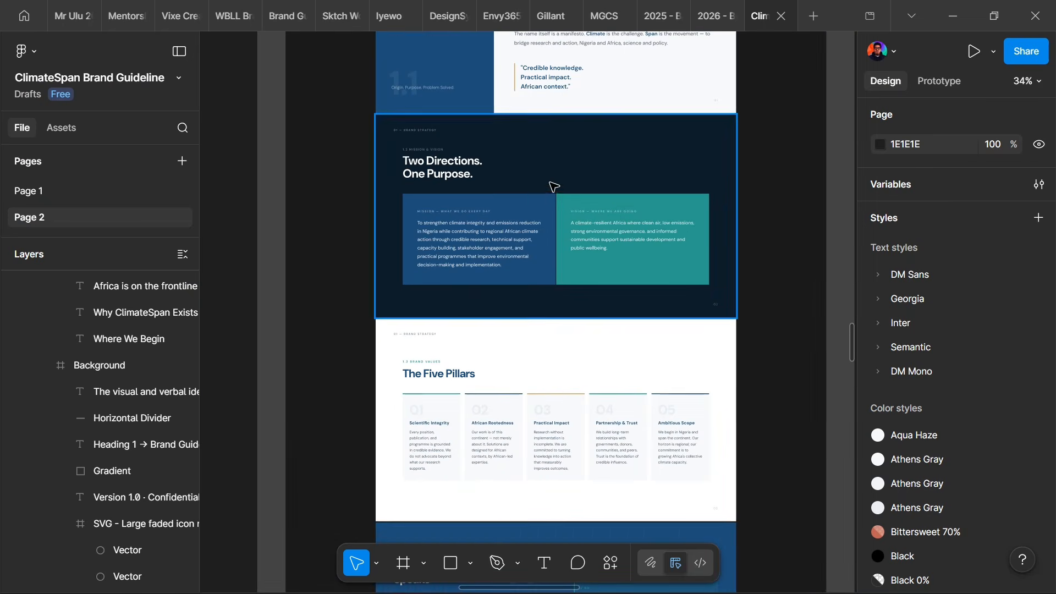
scroll(547, 330, "down", 5)
scroll(545, 294, "down", 6)
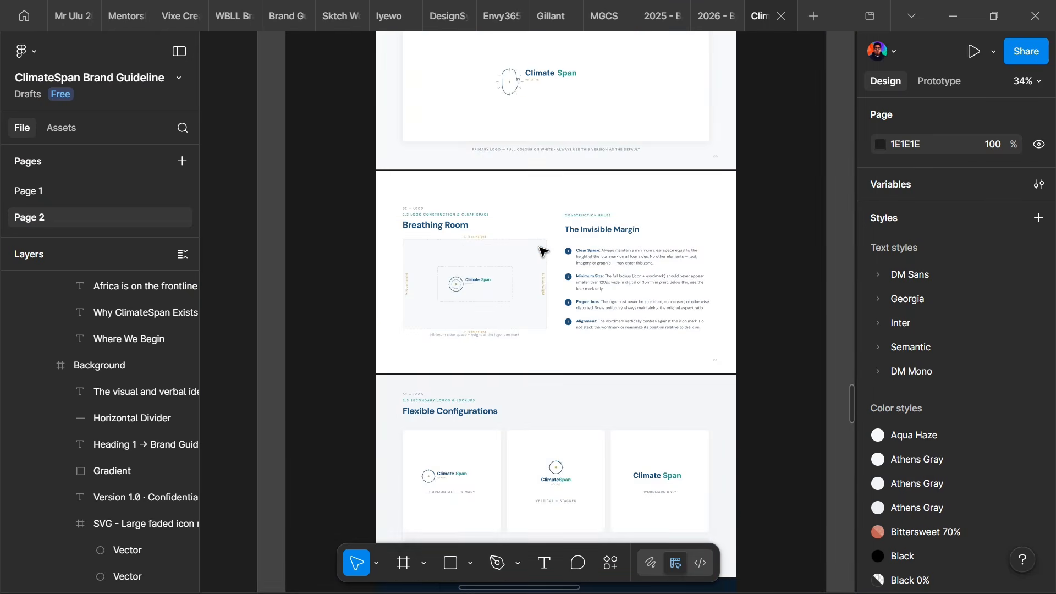
scroll(542, 251, "up", 2)
scroll(550, 283, "up", 2)
scroll(462, 295, "down", 8)
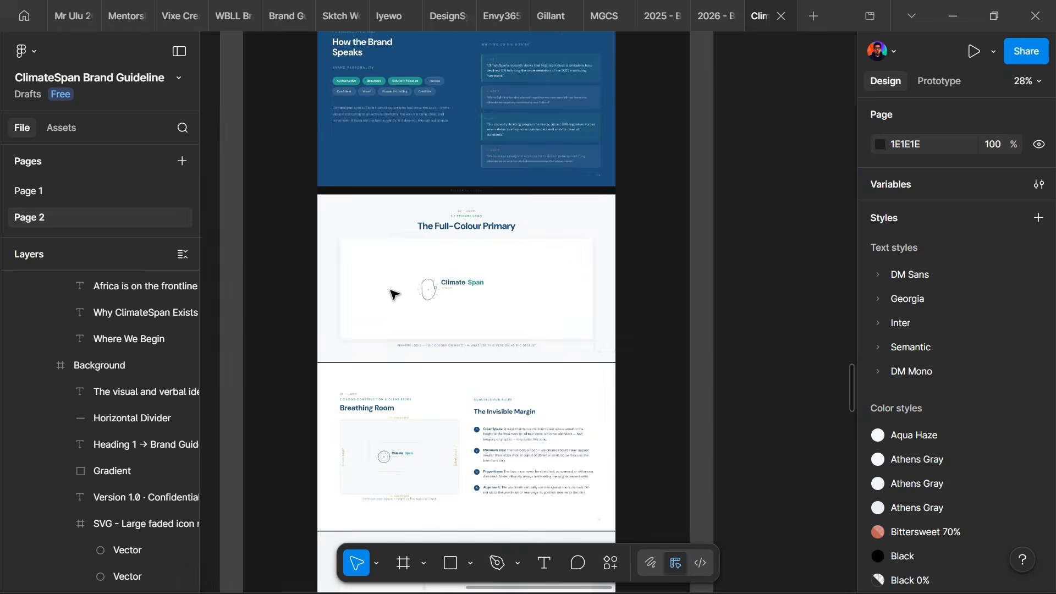
scroll(560, 212, "down", 5)
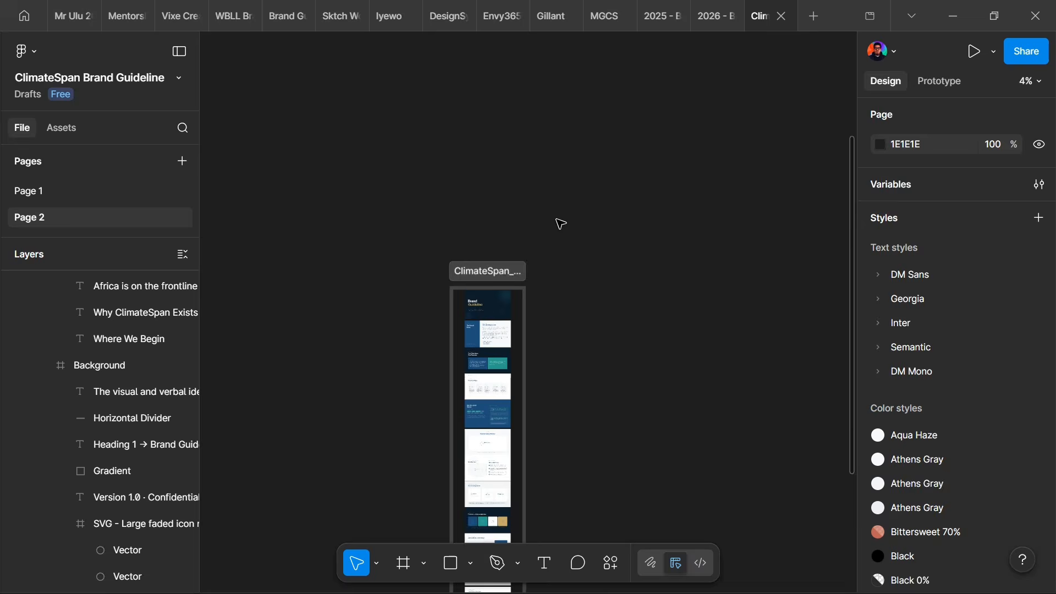
- Collapse all layers and place the guideline section below the Presentation frames
left_click_drag(523, 248, 483, 159)
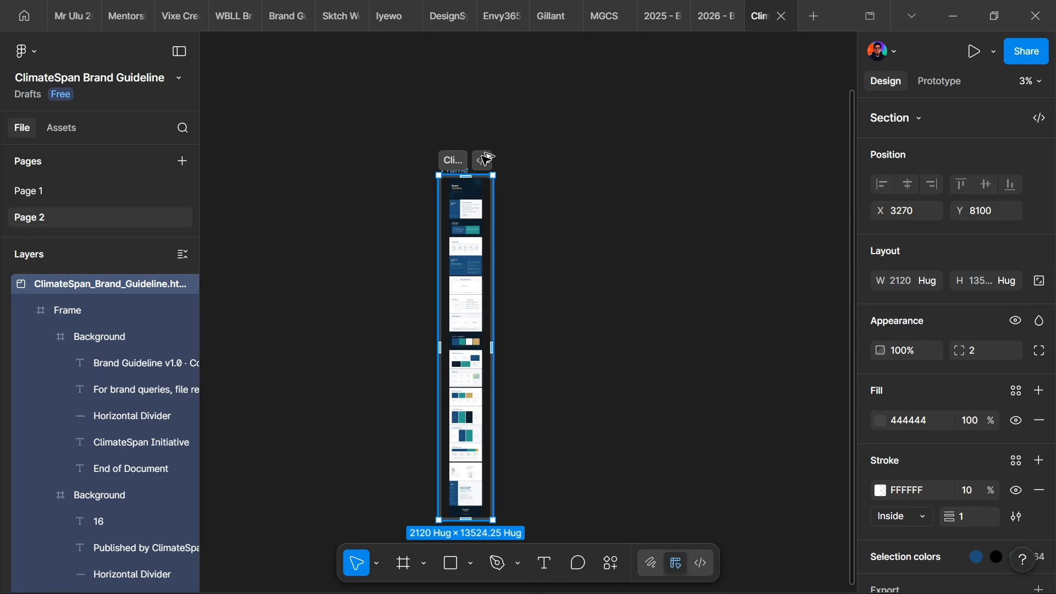
key("alt+l")
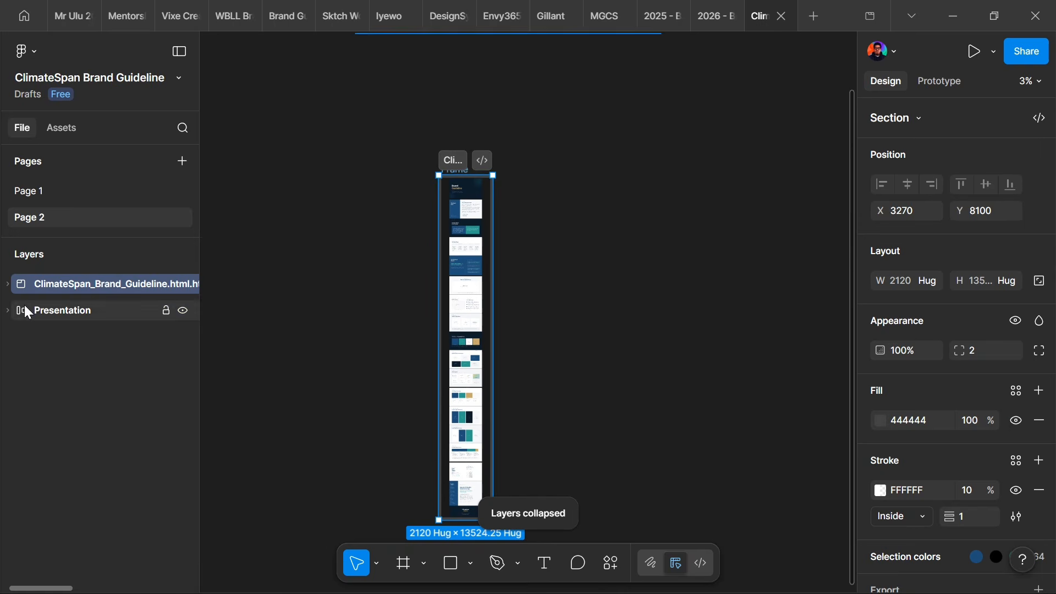
left_click_drag(454, 160, 386, 235)
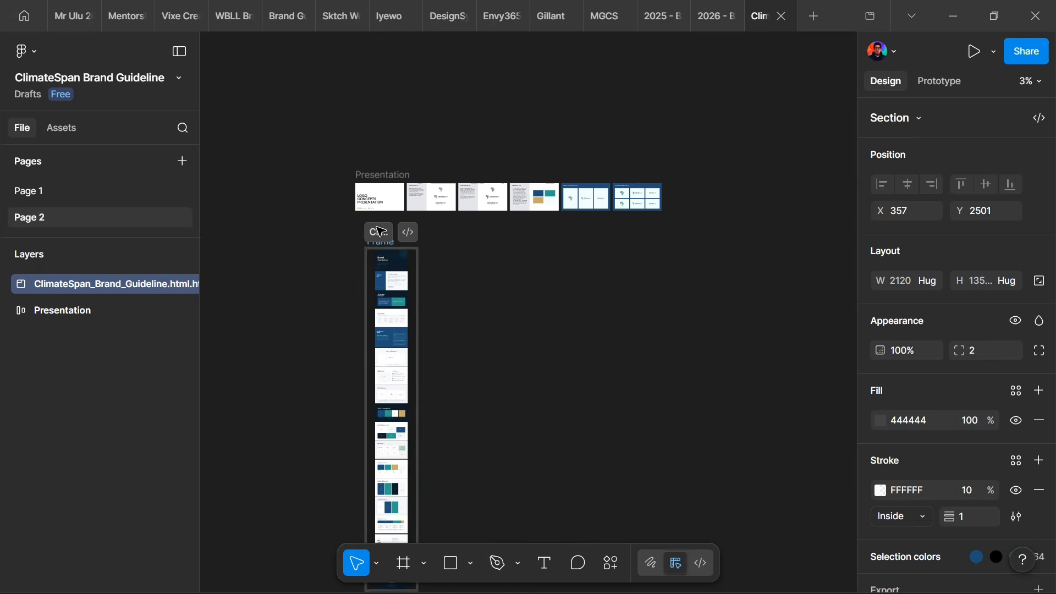
scroll(603, 219, "up", 5)
scroll(596, 167, "up", 4)
scroll(806, 141, "down", 3)
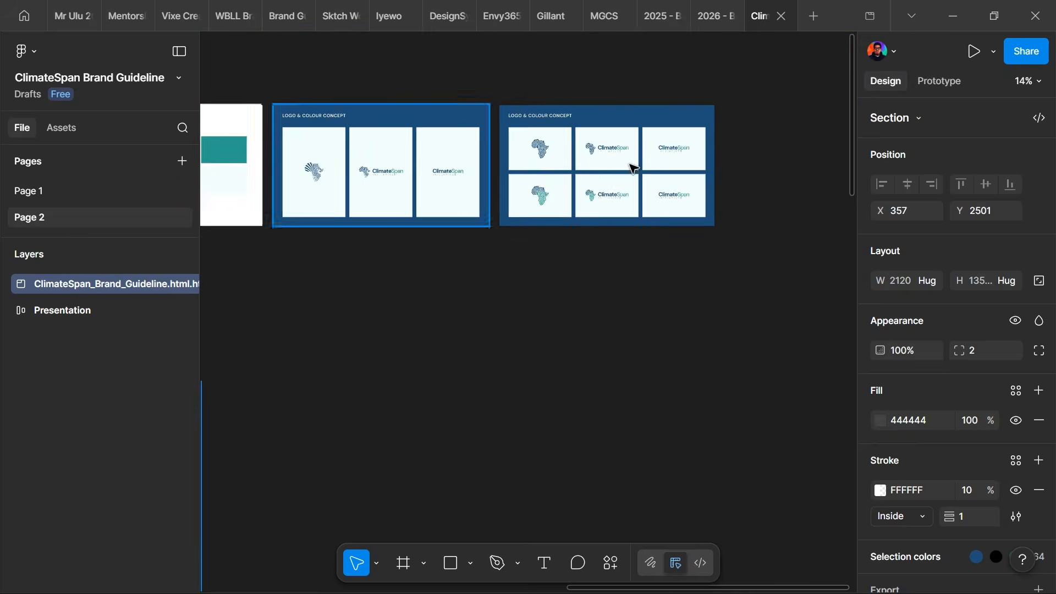
scroll(631, 162, "up", 2)
scroll(598, 143, "up", 3)
- Select the Africa icon and two logo lockups, and paste copies beside the guideline slides
left_click(596, 160)
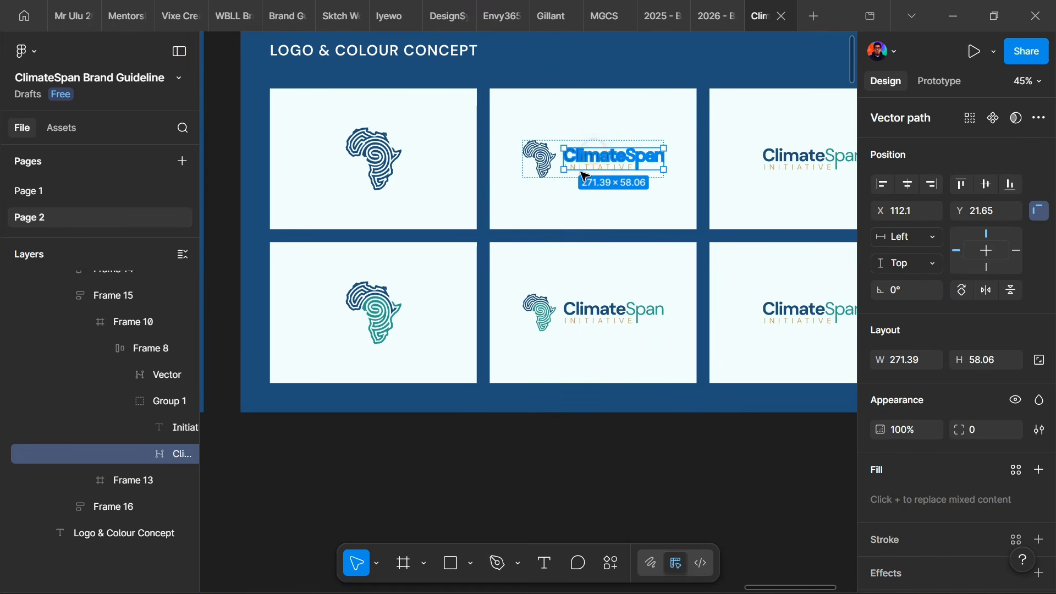
scroll(549, 172, "up", 2)
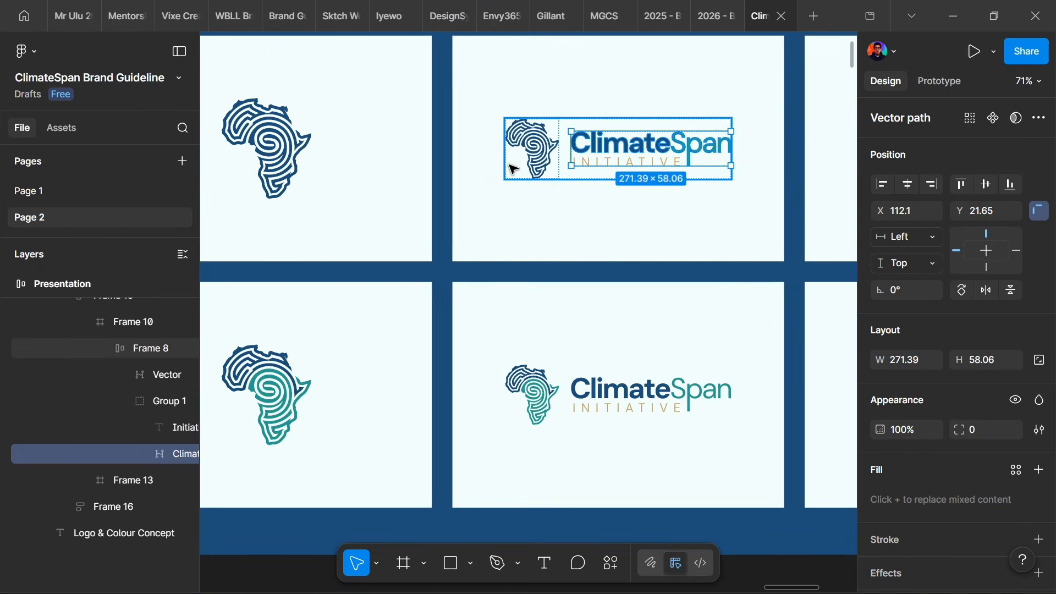
left_click(509, 165)
scroll(440, 157, "down", 2)
left_click(418, 151, "shift")
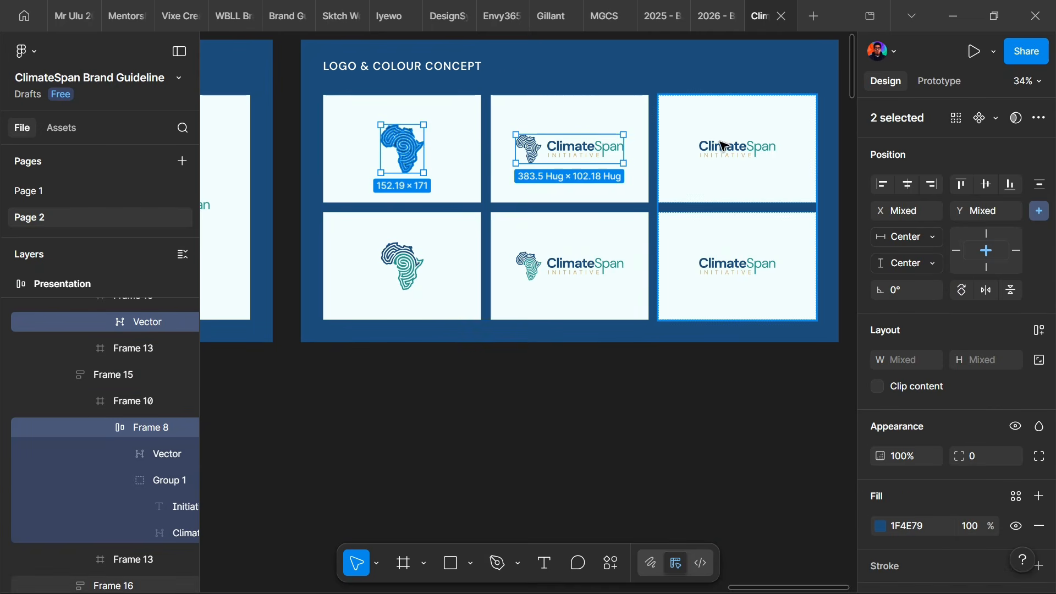
left_click(731, 156, "shift")
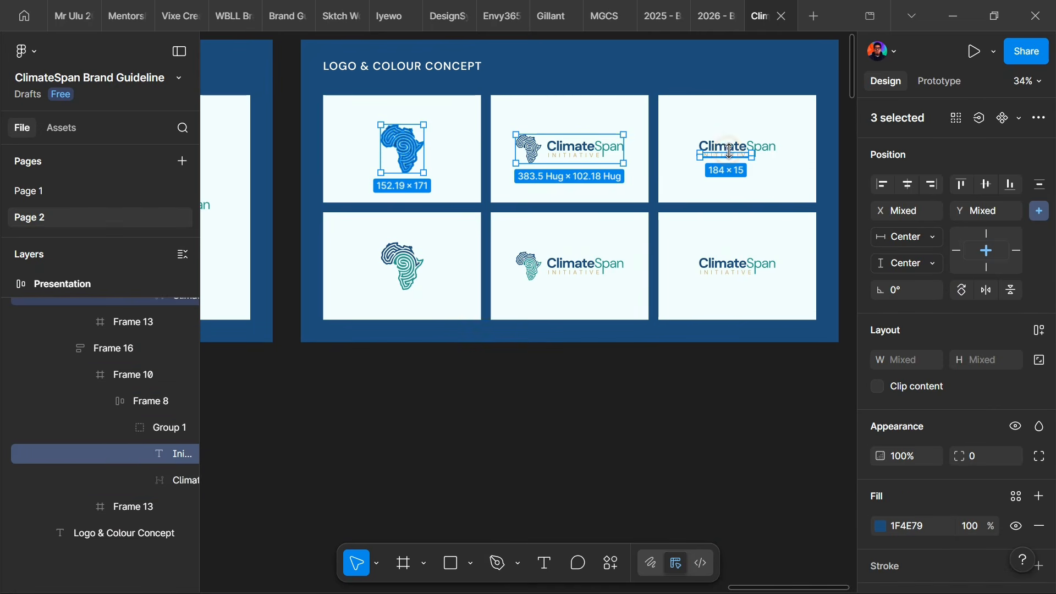
left_click(772, 159, "shift")
scroll(731, 134, "down", 5)
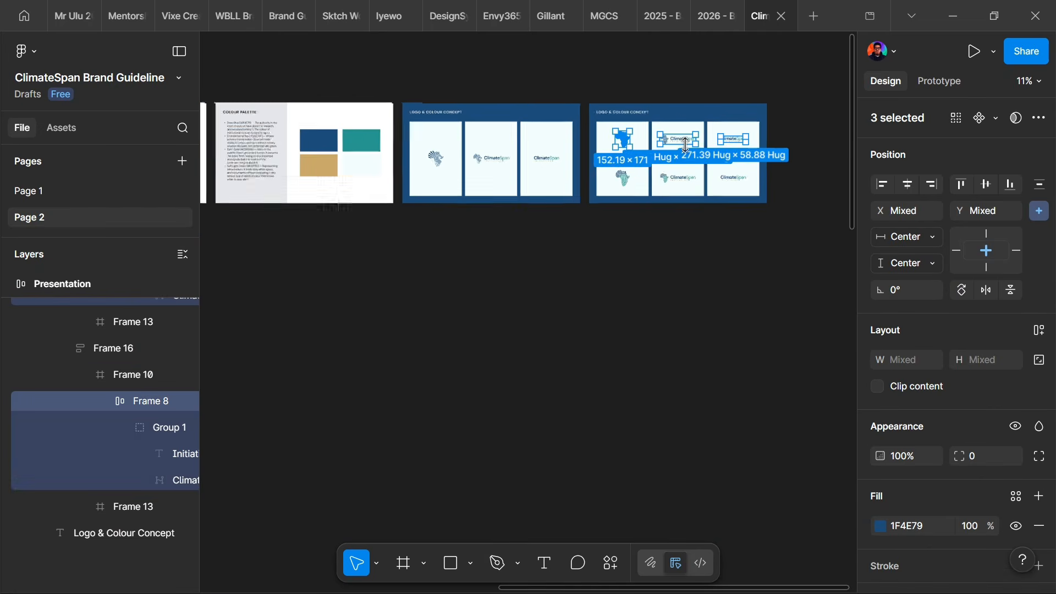
left_click_drag(251, 539, 222, 351)
key("ctrl+v")
left_click_drag(214, 506, 379, 129)
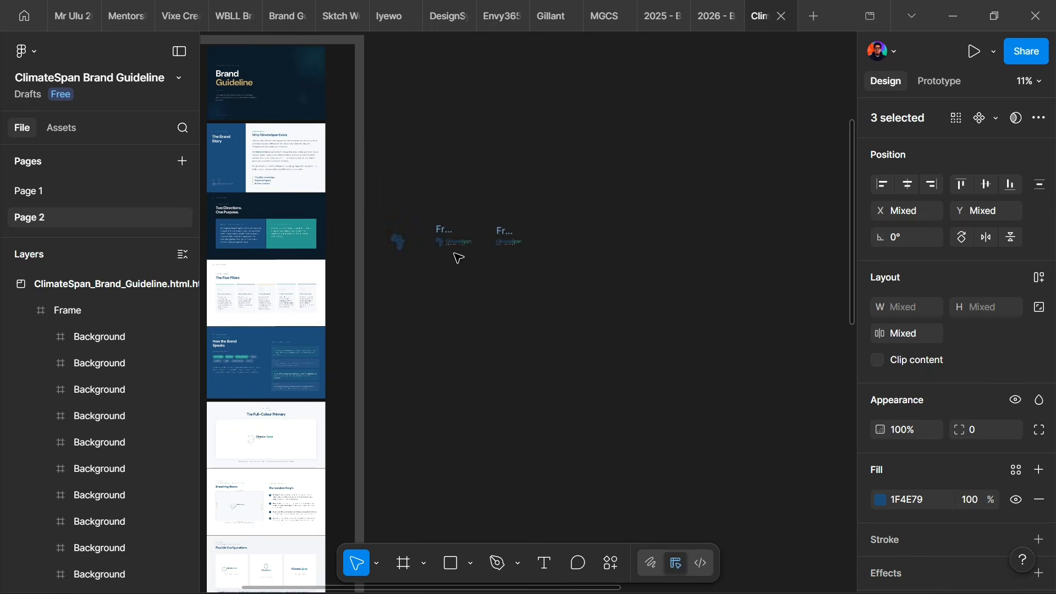
- Move the pasted logos down beside the slides
left_click_drag(458, 258, 438, 374)
scroll(550, 176, "down", 4)
scroll(550, 176, "left", 3)
scroll(605, 162, "up", 3)
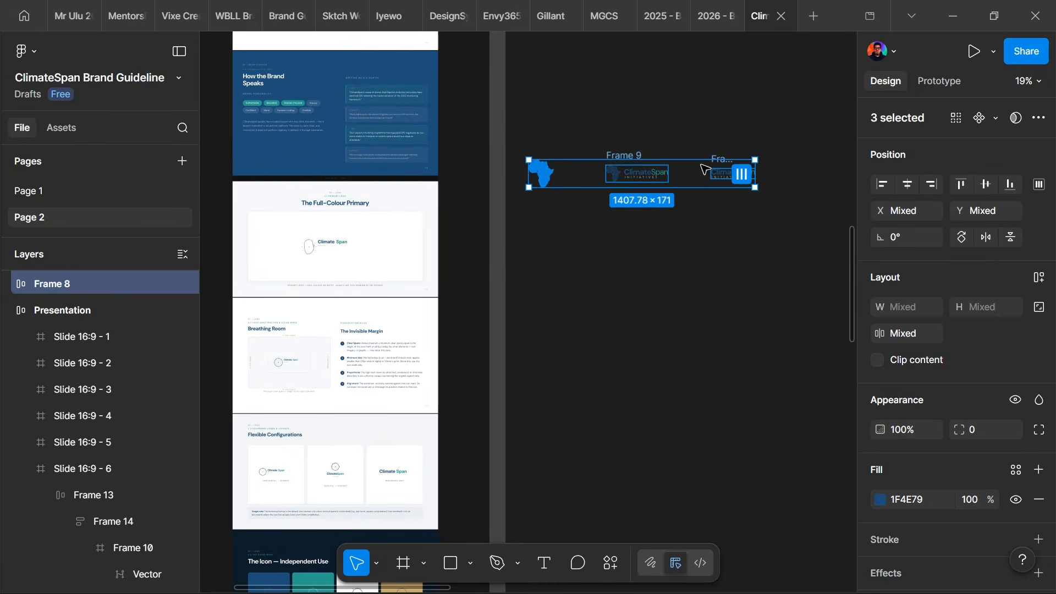
left_click_drag(661, 176, 656, 250)
scroll(643, 325, "up", 5)
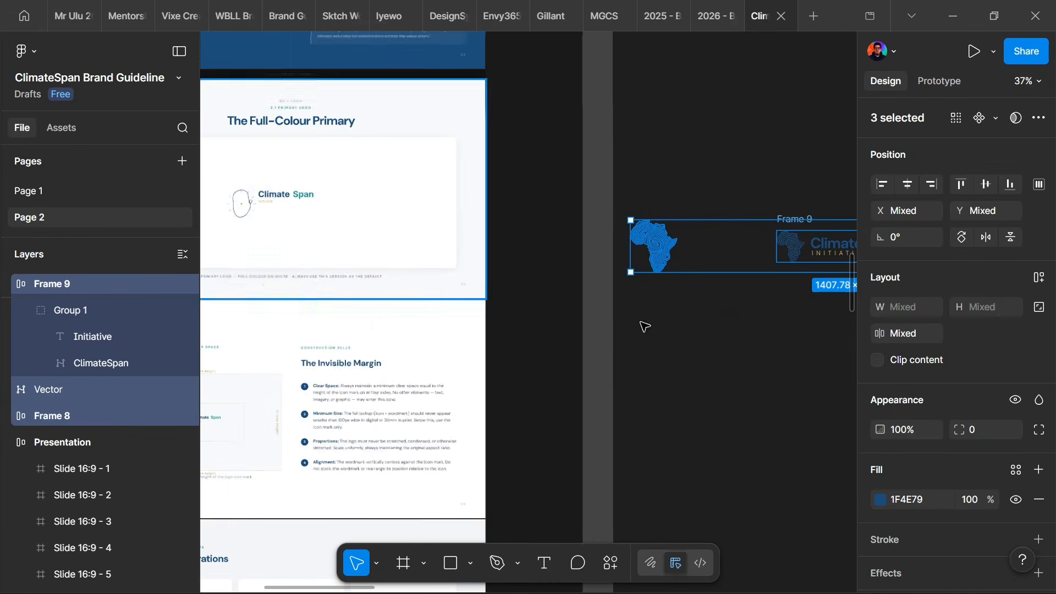
left_click(741, 332)
- Drop the fingerprint lockup into the Full-Colour Primary card and delete the old placeholder logo
left_click_drag(811, 221, 285, 242)
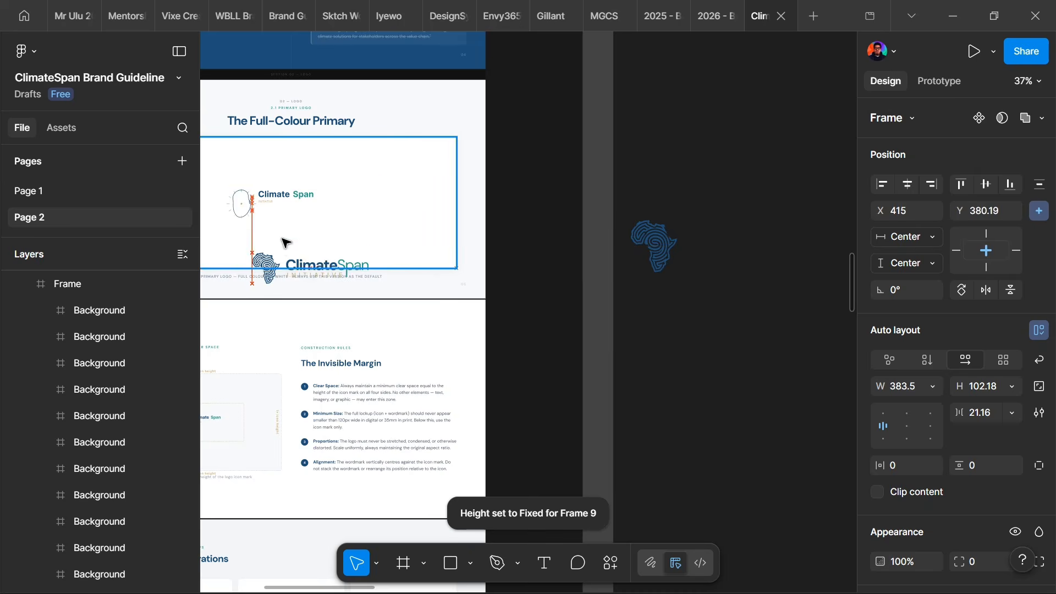
left_click_drag(297, 204, 297, 205)
scroll(481, 179, "up", 5)
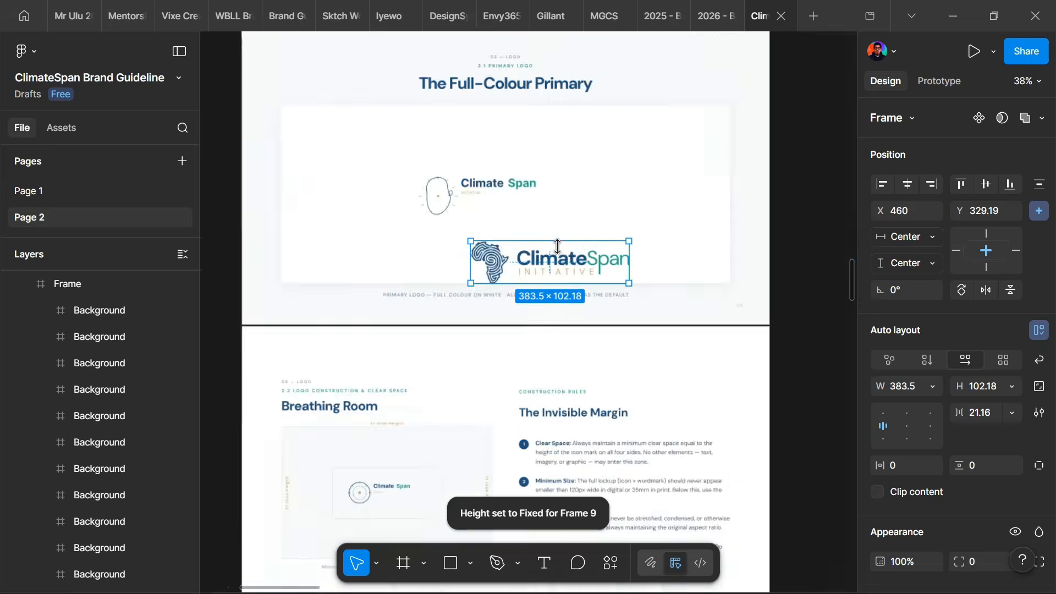
left_click(475, 171)
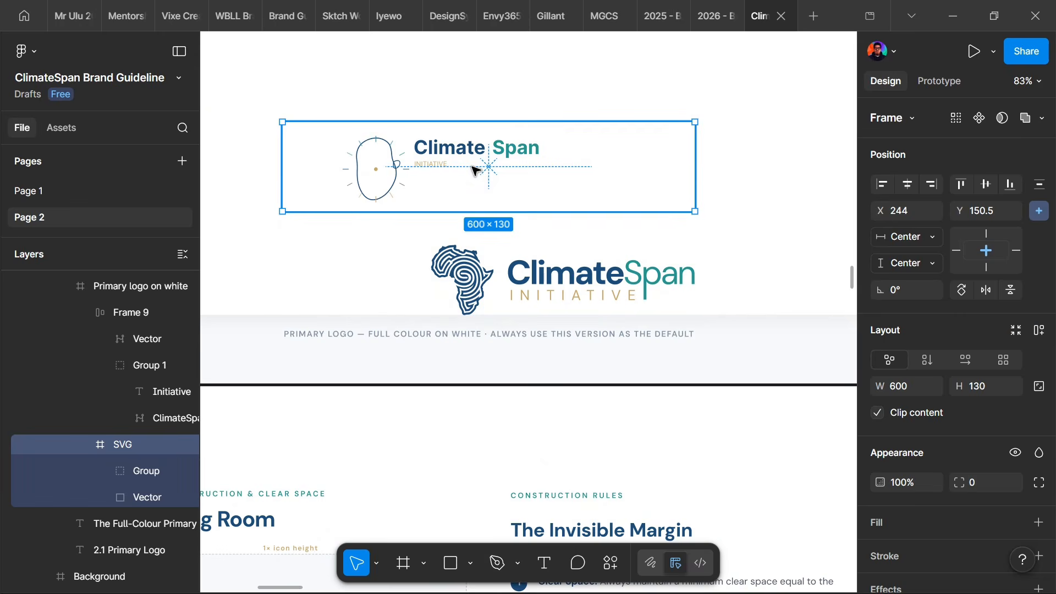
key("Delete")
- Centre the new lockup horizontally and vertically within the Full-Colour Primary card
left_click(509, 224)
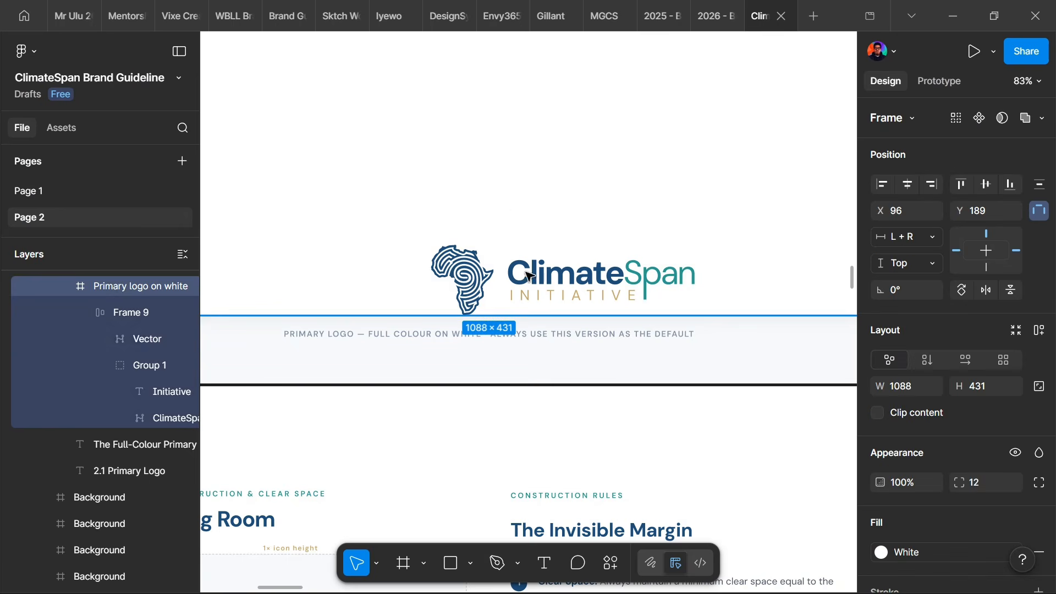
left_click(440, 282)
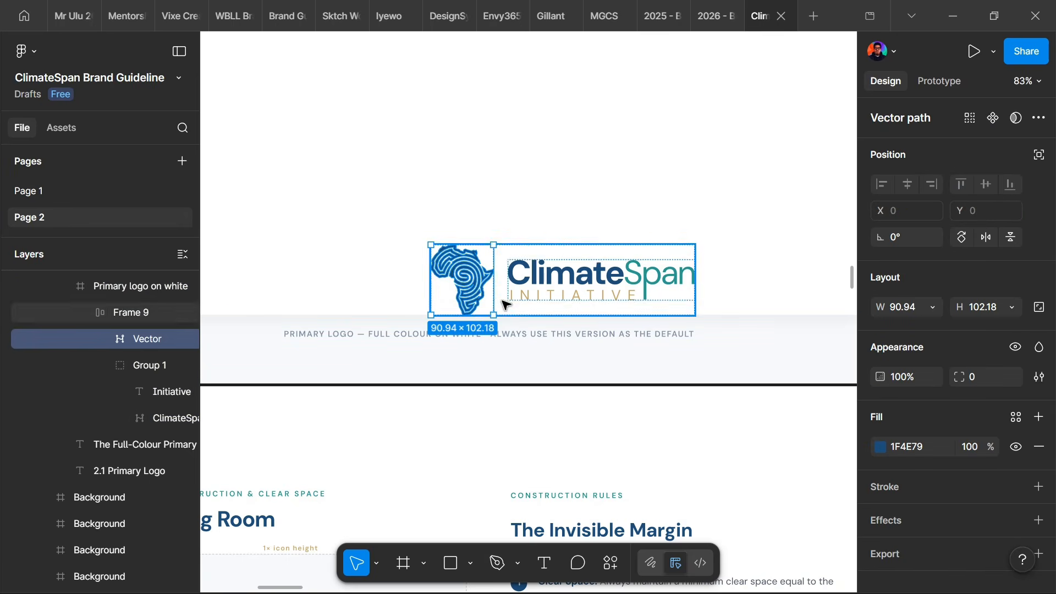
left_click_drag(595, 280, 537, 172)
left_click_drag(537, 132, 545, 273)
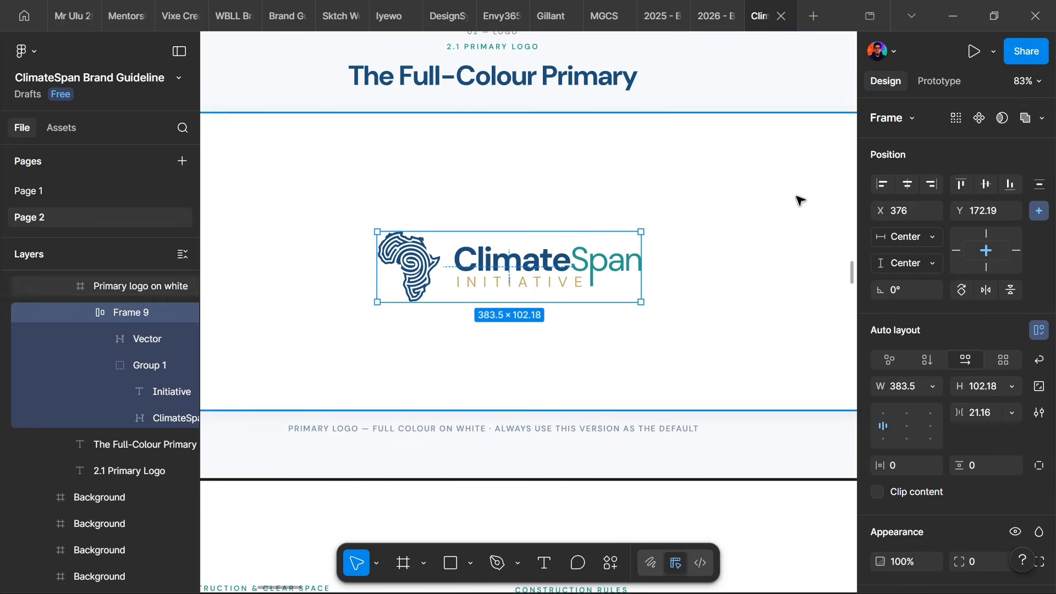
left_click(910, 190)
left_click(988, 187)
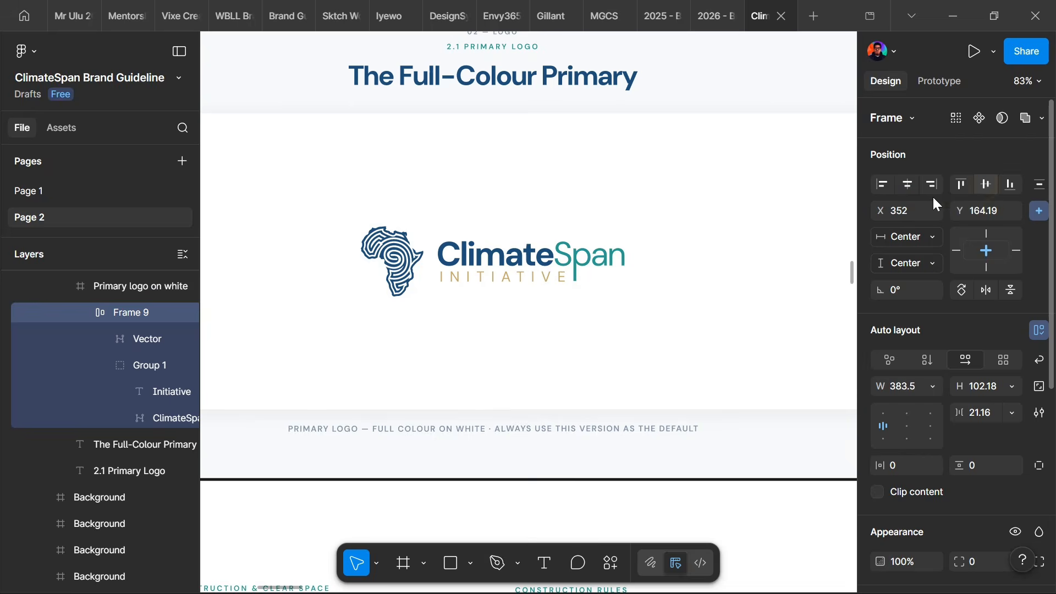
- Move the Africa icon onto the deep blue icon tile
scroll(417, 178, "down", 5)
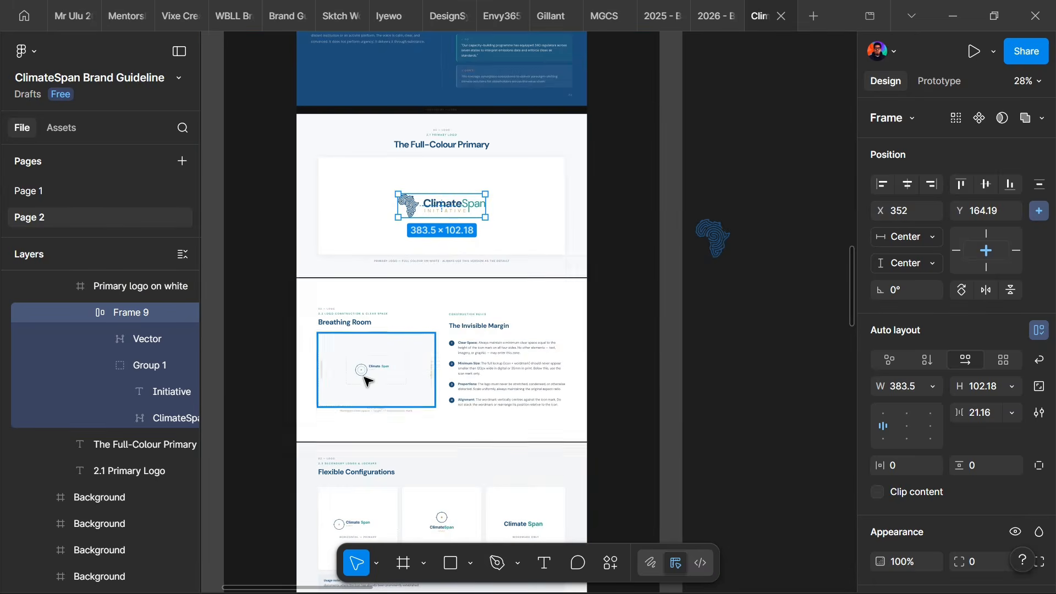
scroll(365, 379, "up", 5)
scroll(375, 237, "down", 5)
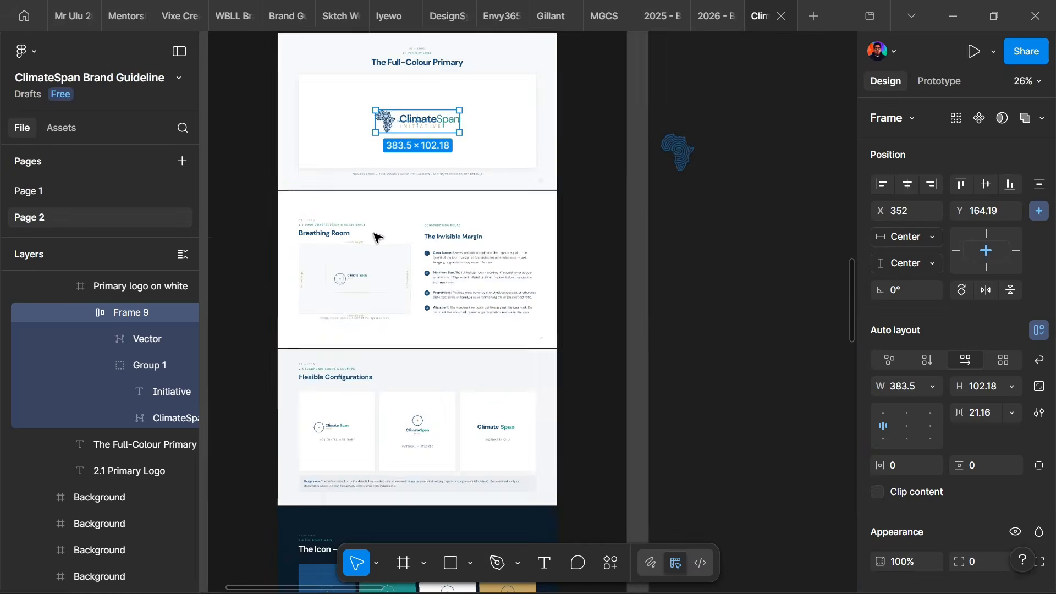
scroll(375, 238, "up", 3)
scroll(396, 176, "down", 6)
scroll(395, 228, "down", 1)
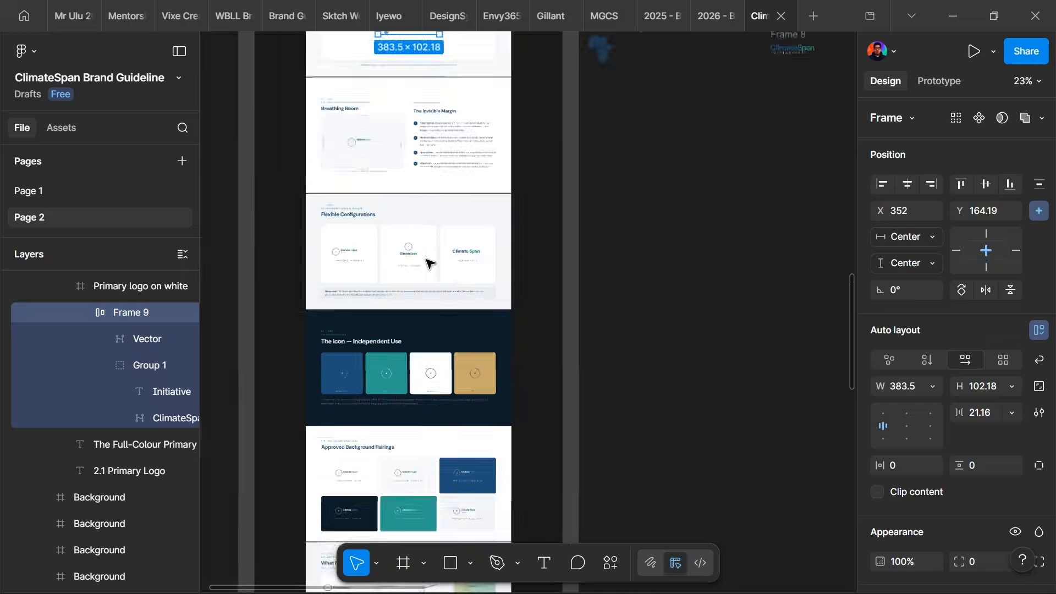
scroll(427, 259, "down", 1)
scroll(422, 383, "up", 1)
scroll(626, 211, "up", 2)
left_click_drag(599, 112, 330, 452)
scroll(332, 446, "up", 10)
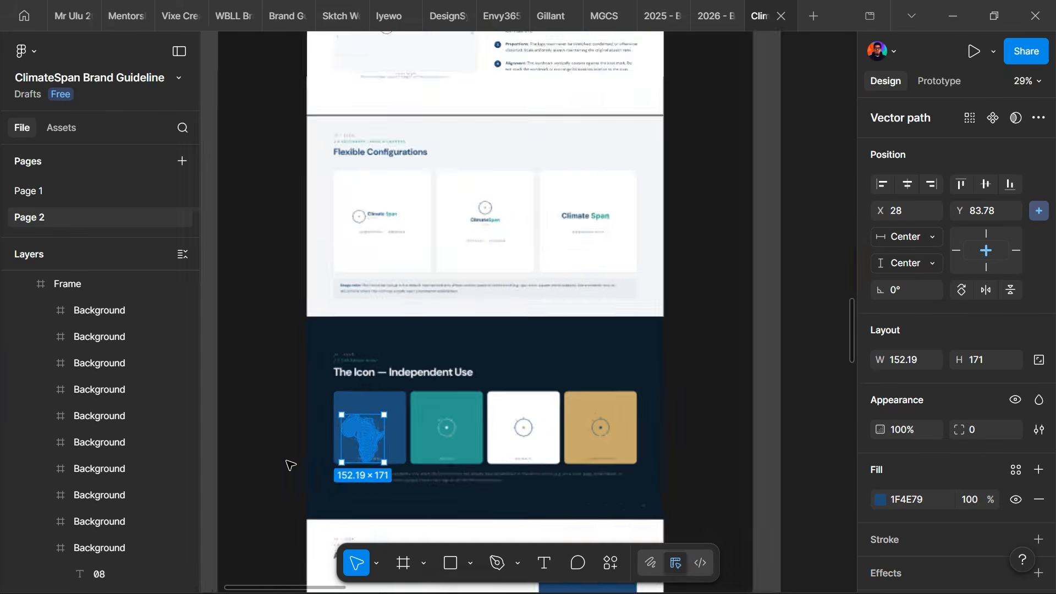
- Centre the Africa icon on the deep blue tile and shrink it proportionally
key("alt+h")
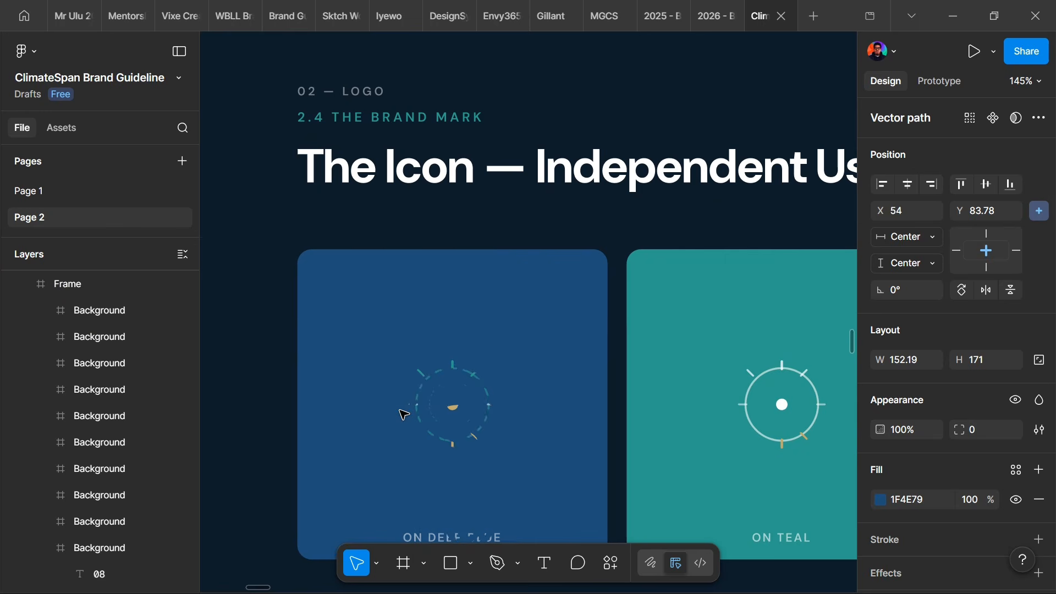
key("alt+v")
key("k")
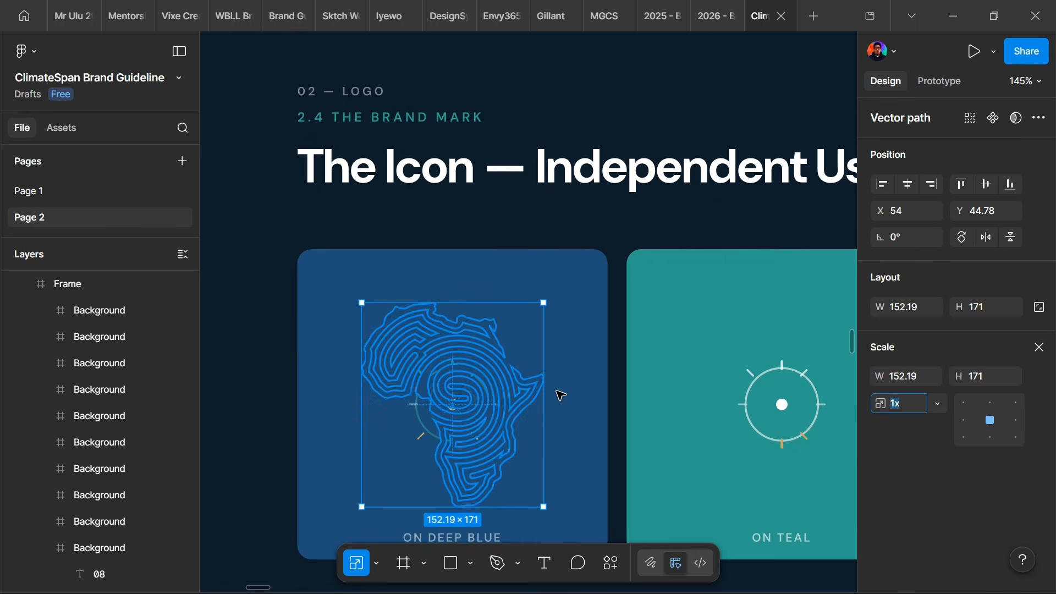
left_click_drag(547, 387, 517, 389)
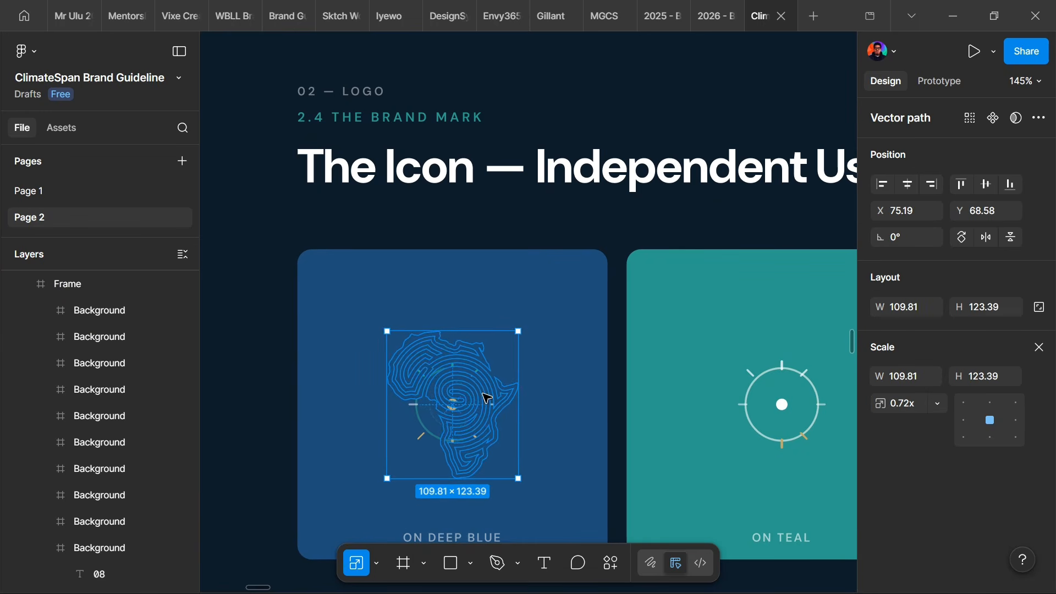
- Delete the compass placeholder from the deep blue tile
left_click(414, 430)
scroll(481, 344, "down", 3)
scroll(454, 391, "up", 3)
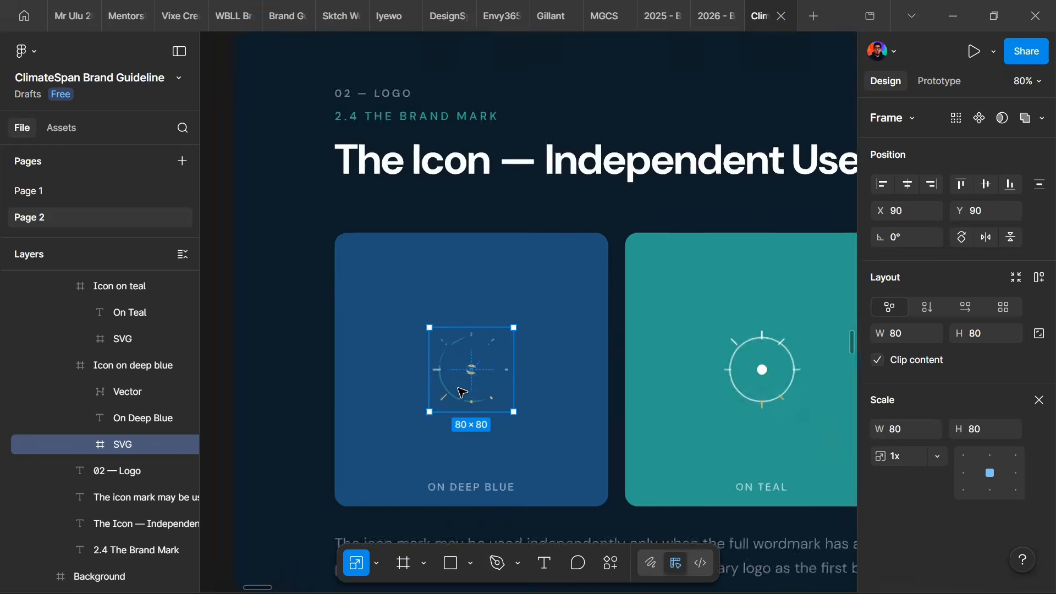
left_click_drag(445, 380, 384, 386)
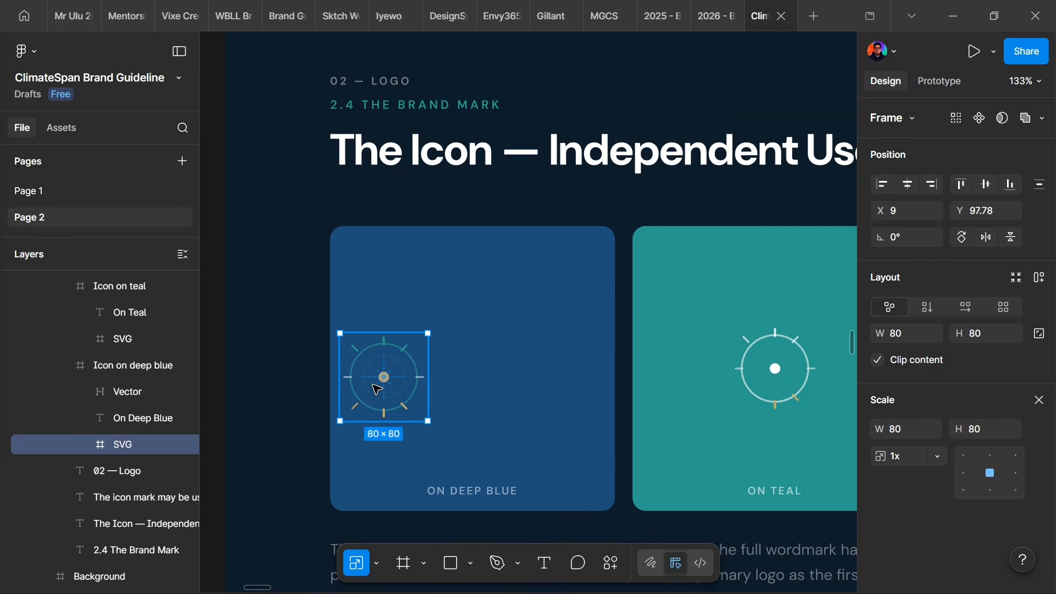
key("Delete")
left_click(506, 362)
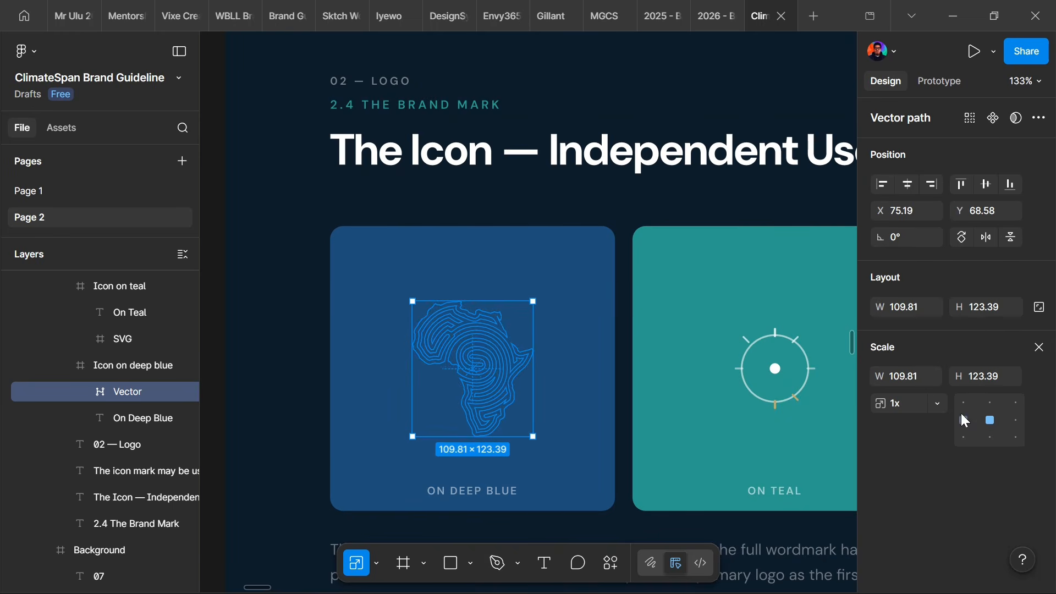
key("v")
- Change the deep blue tile's Africa icon fill to white (FFFFFF)
scroll(940, 380, "down", 2)
scroll(641, 314, "down", 5)
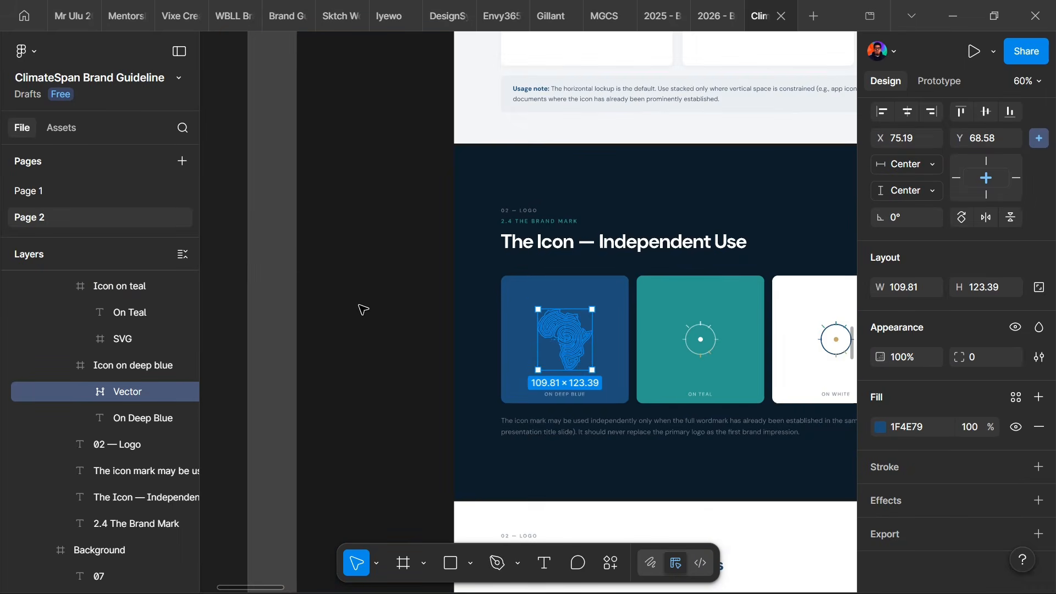
left_click(268, 269)
scroll(932, 384, "up", 13)
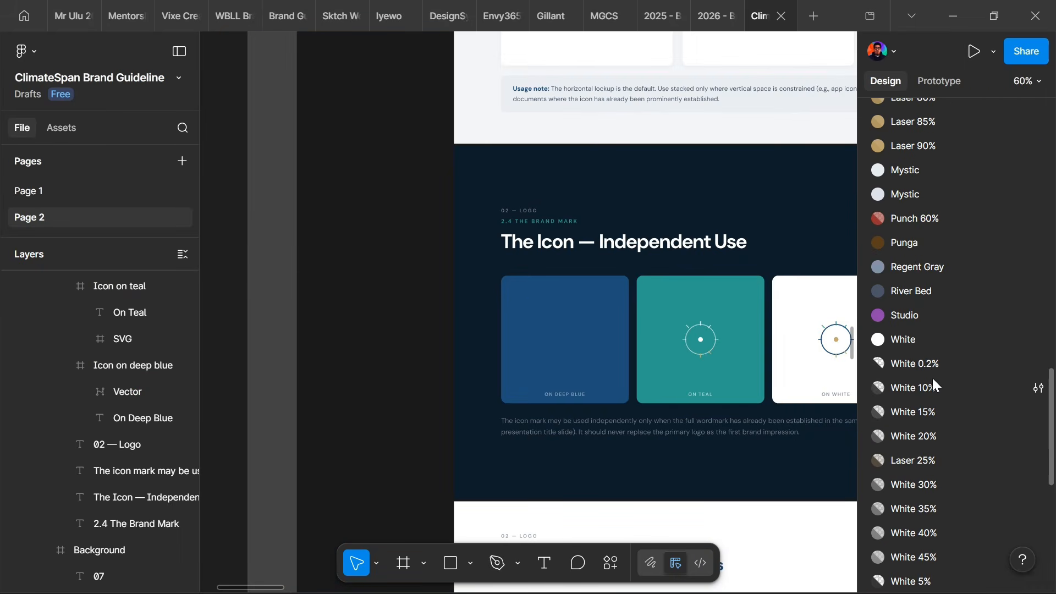
scroll(908, 248, "up", 12)
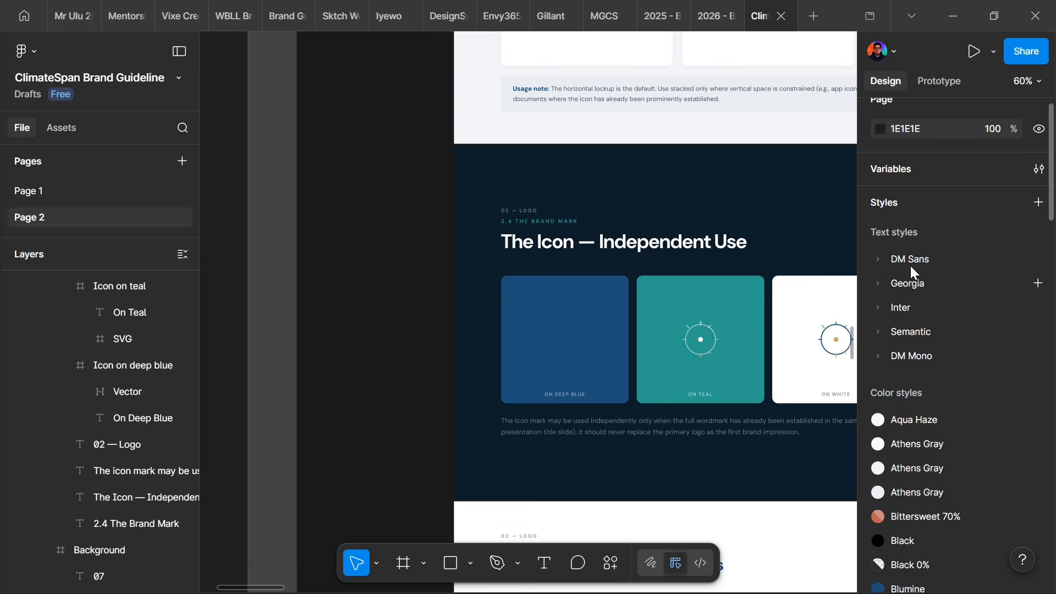
scroll(917, 443, "down", 6)
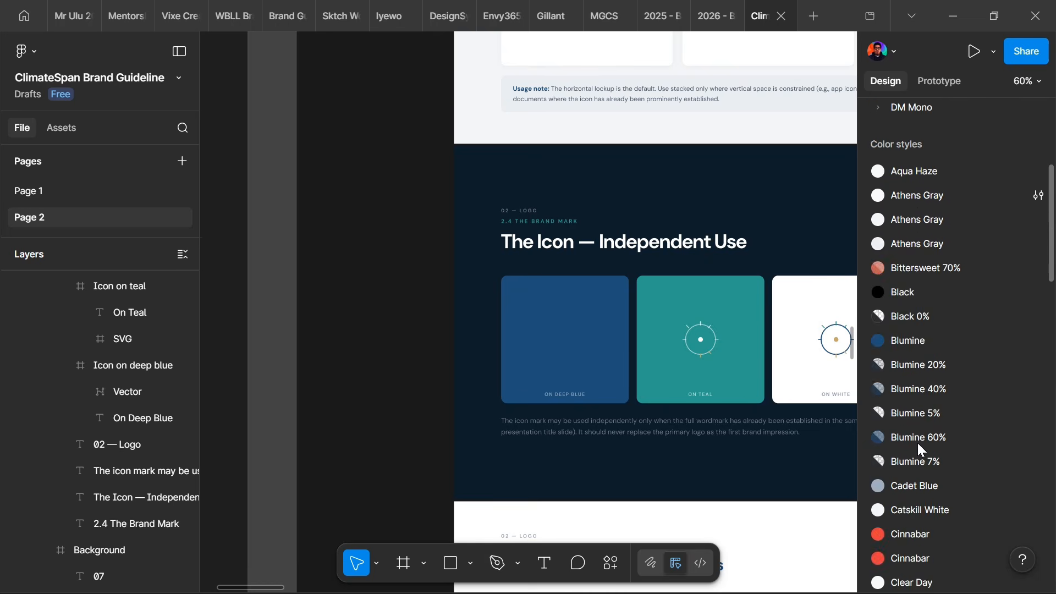
left_click(557, 338)
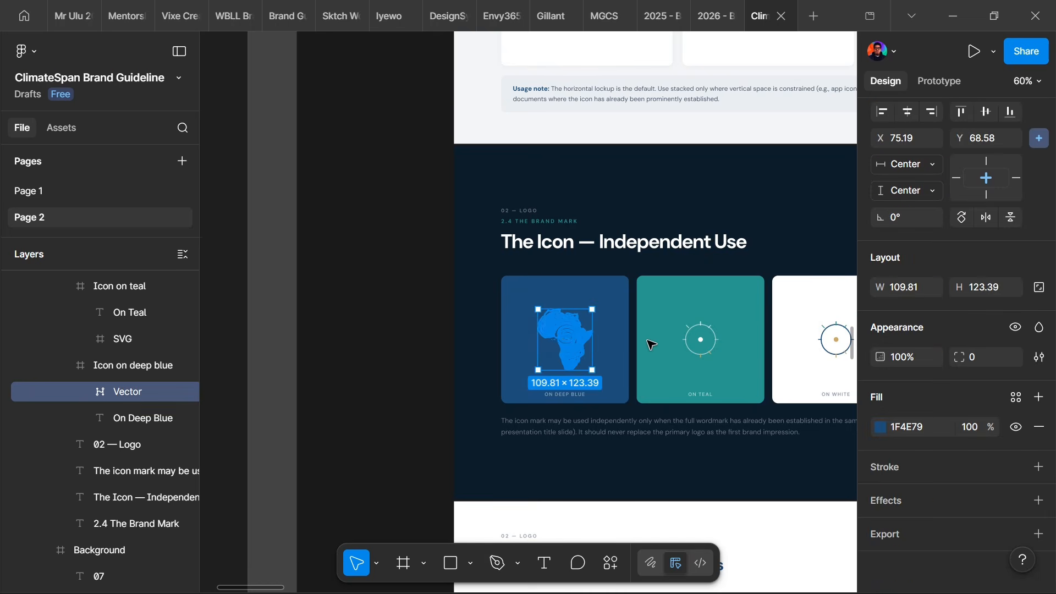
scroll(721, 354, "up", 2)
scroll(511, 353, "down", 3)
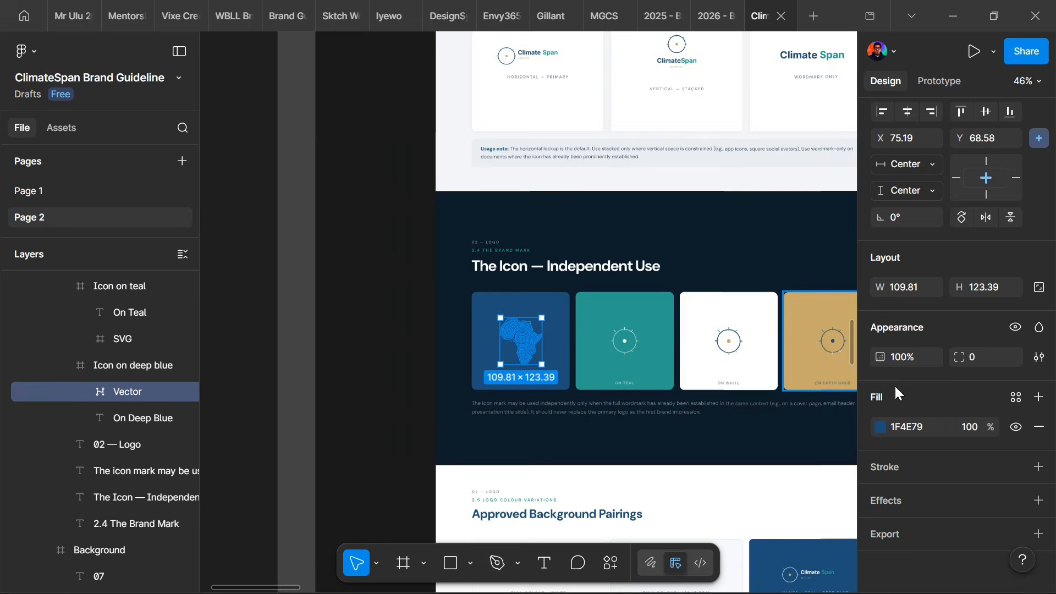
left_click(880, 426)
scroll(491, 384, "down", 4)
scroll(615, 364, "up", 5)
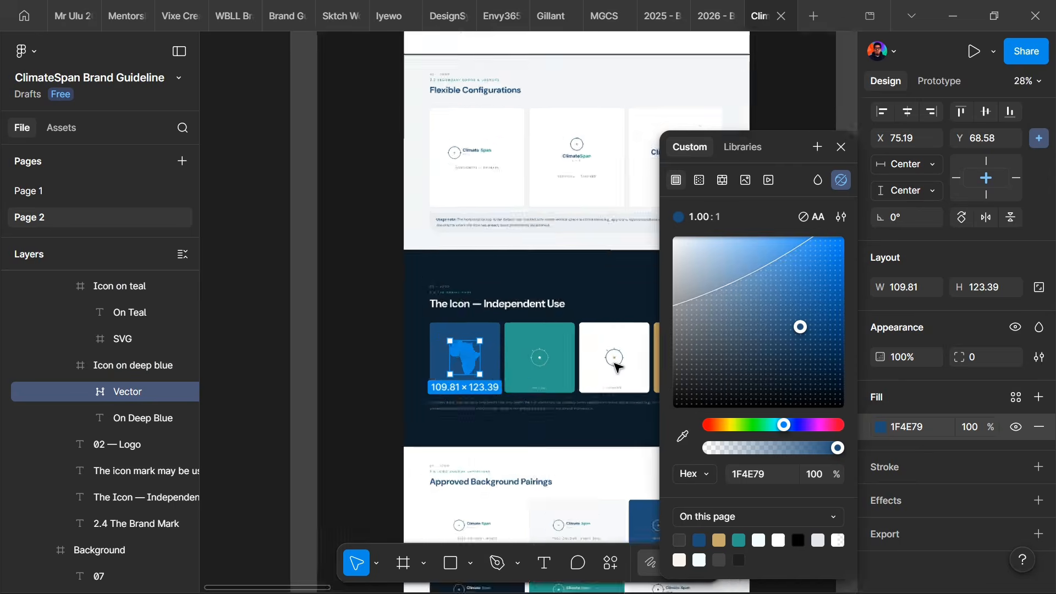
left_click(584, 369)
scroll(376, 384, "up", 5)
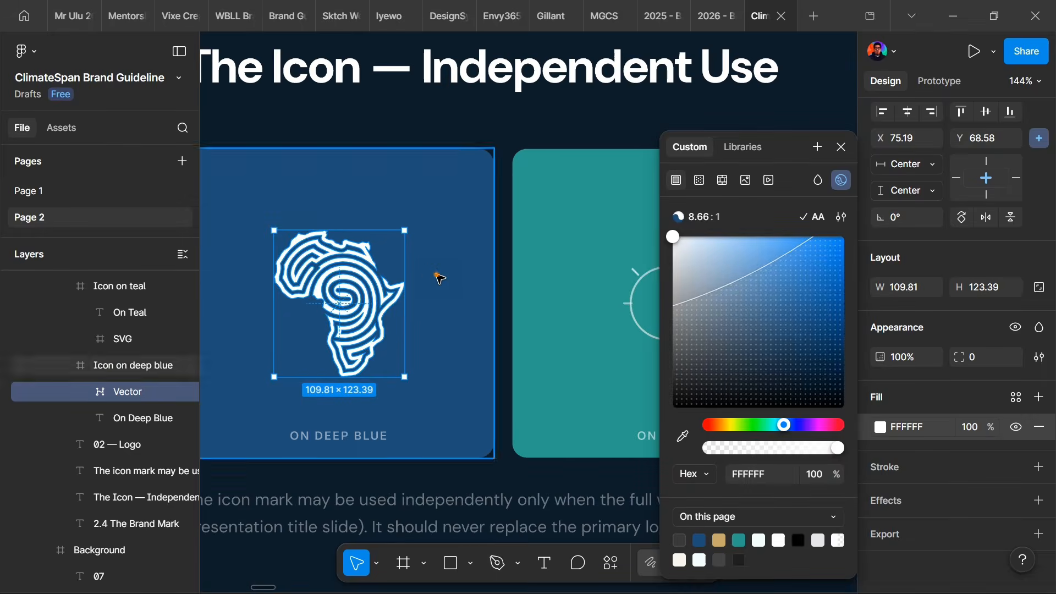
key("Escape")
- Alt-drag a copy of the white Africa icon onto the teal tile
scroll(317, 297, "down", 3)
left_click(318, 297)
left_click_drag(318, 296, 647, 301)
scroll(541, 301, "up", 5)
- Delete the teal tile's circle placeholder and centre the Africa icons on the teal and deep blue tiles
left_click(434, 301)
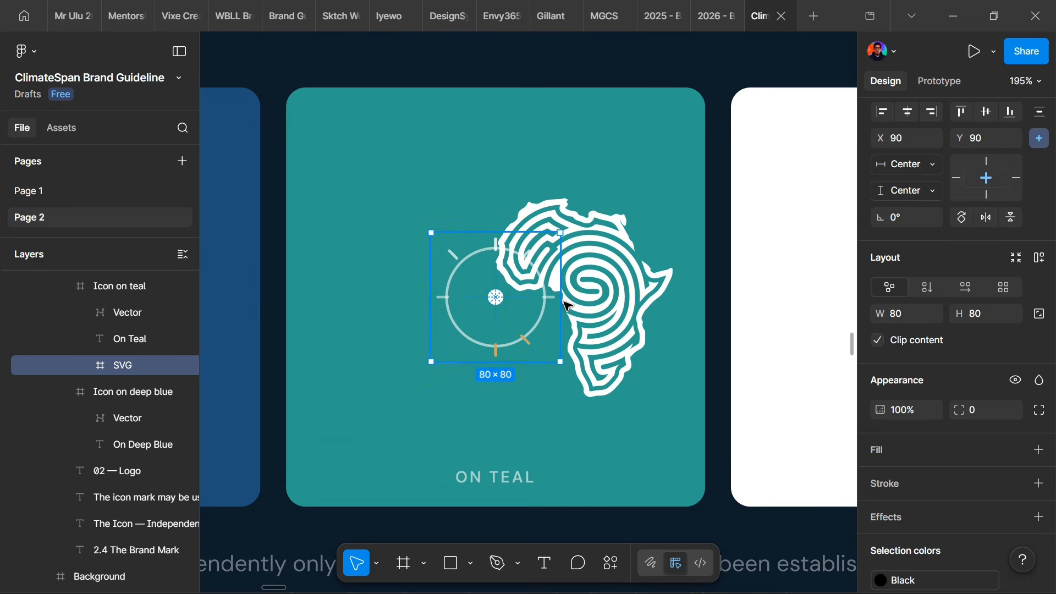
key("Return")
key("Delete")
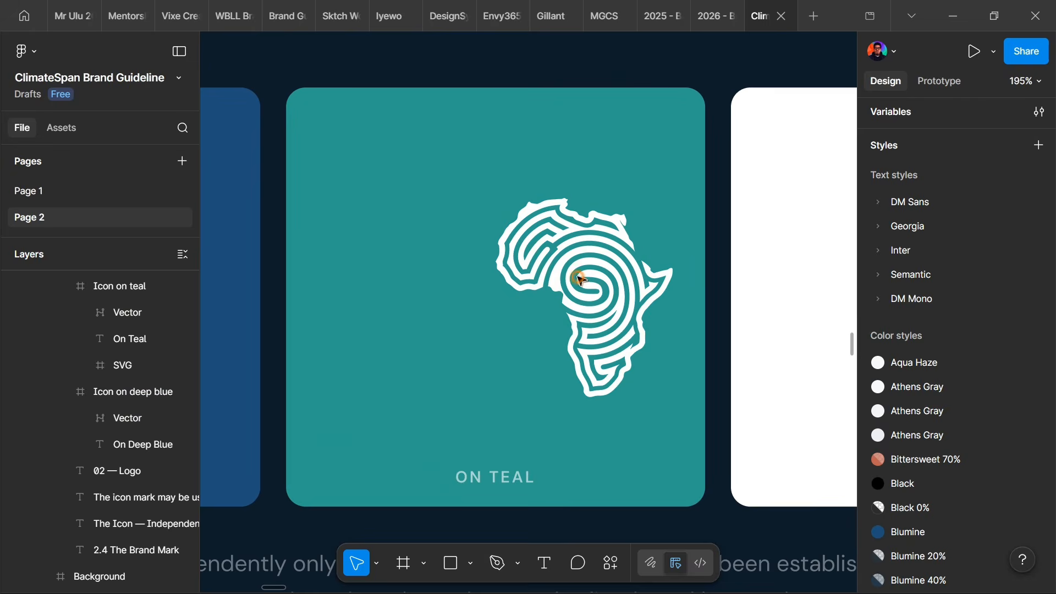
left_click_drag(581, 280, 508, 287)
key("Up")
key("Up")
key("Up")
key("Up")
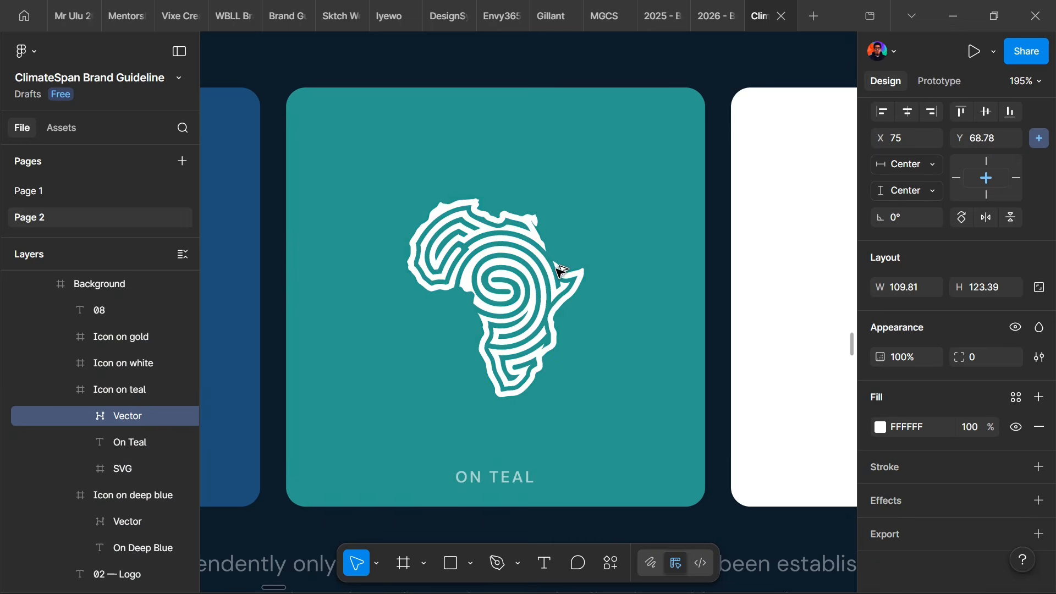
scroll(559, 271, "down", 5)
left_click(322, 264)
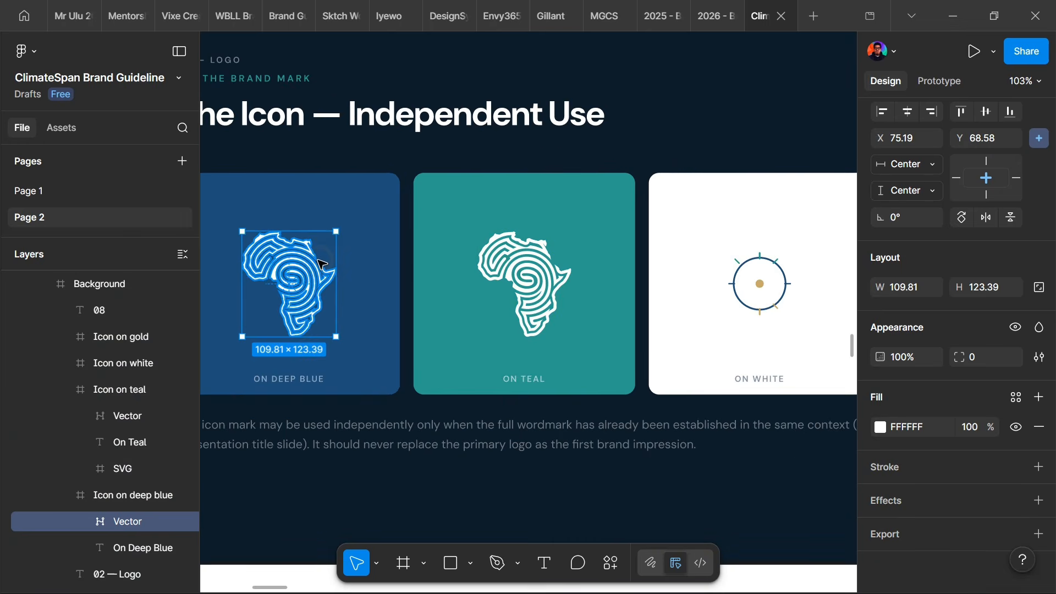
key("Left")
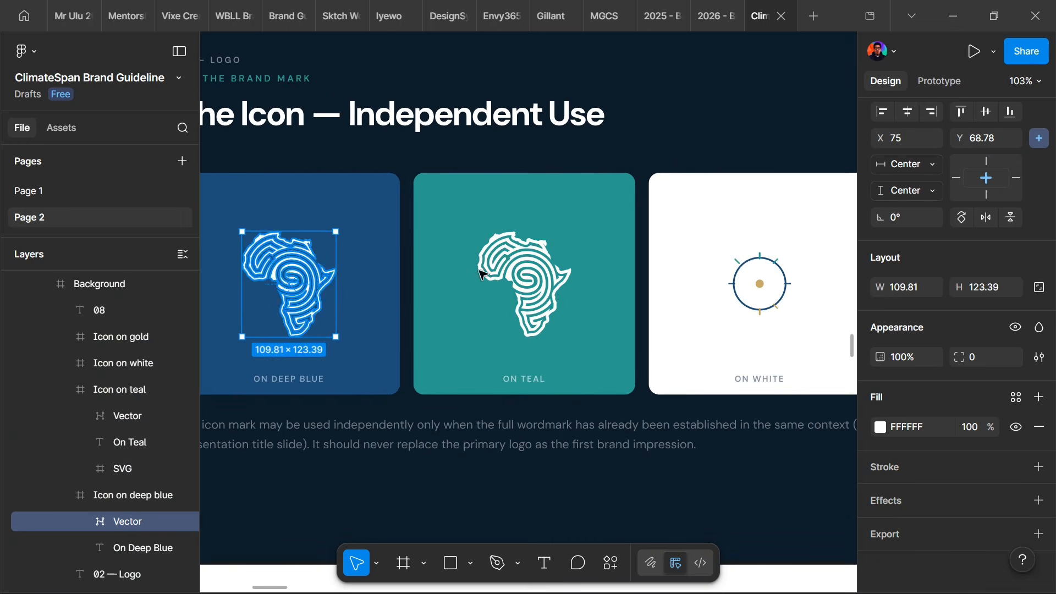
scroll(484, 271, "right", 4)
- Replace the white tile's circle placeholder with the Africa icon, centred horizontally
left_click(341, 290)
left_click(577, 276)
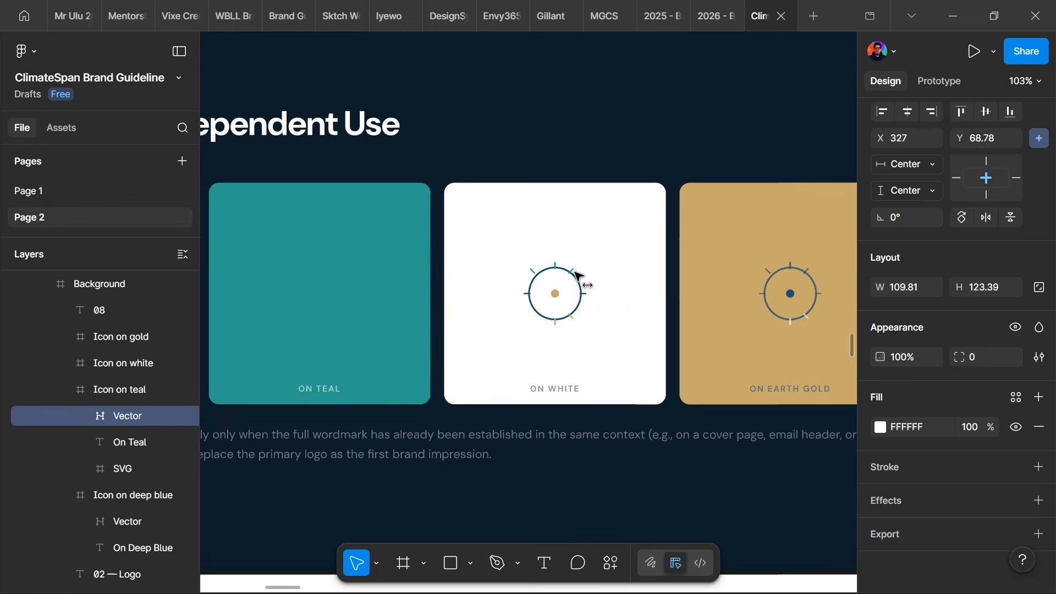
left_click_drag(607, 269, 631, 269)
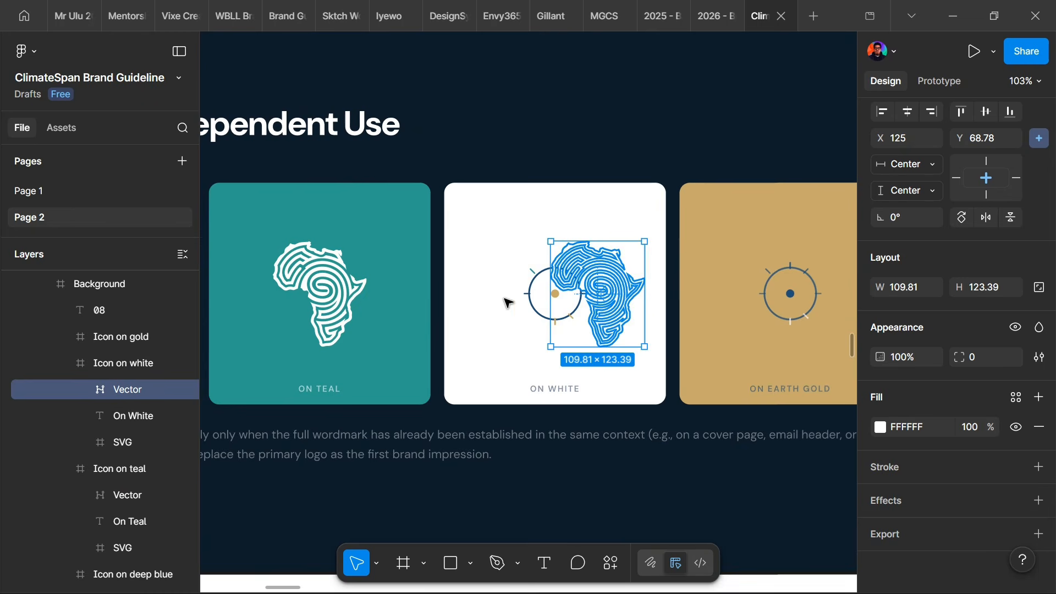
left_click(531, 291)
key("Delete")
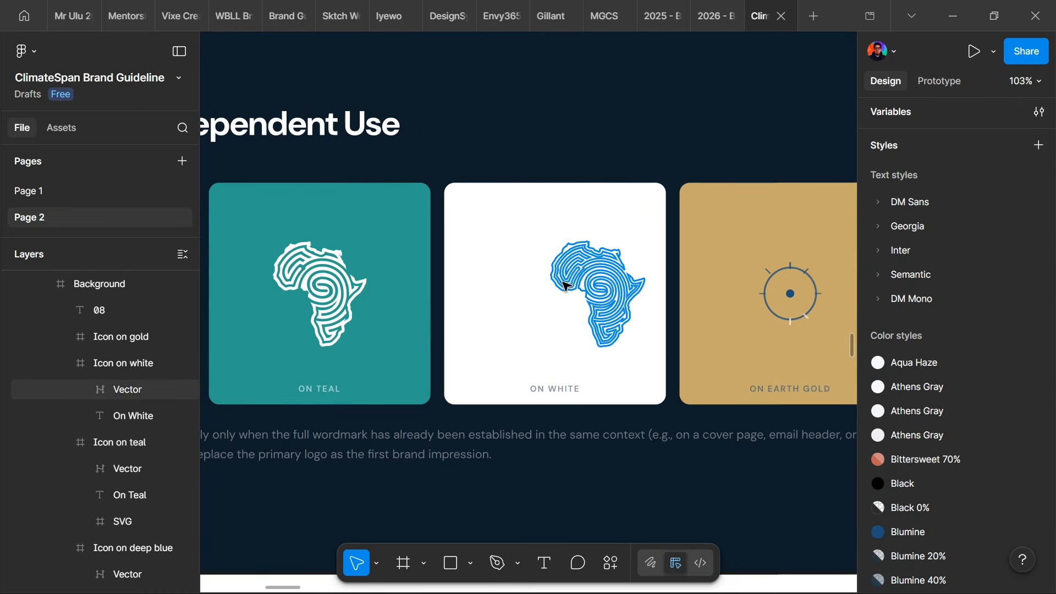
left_click(577, 282)
key("alt+h")
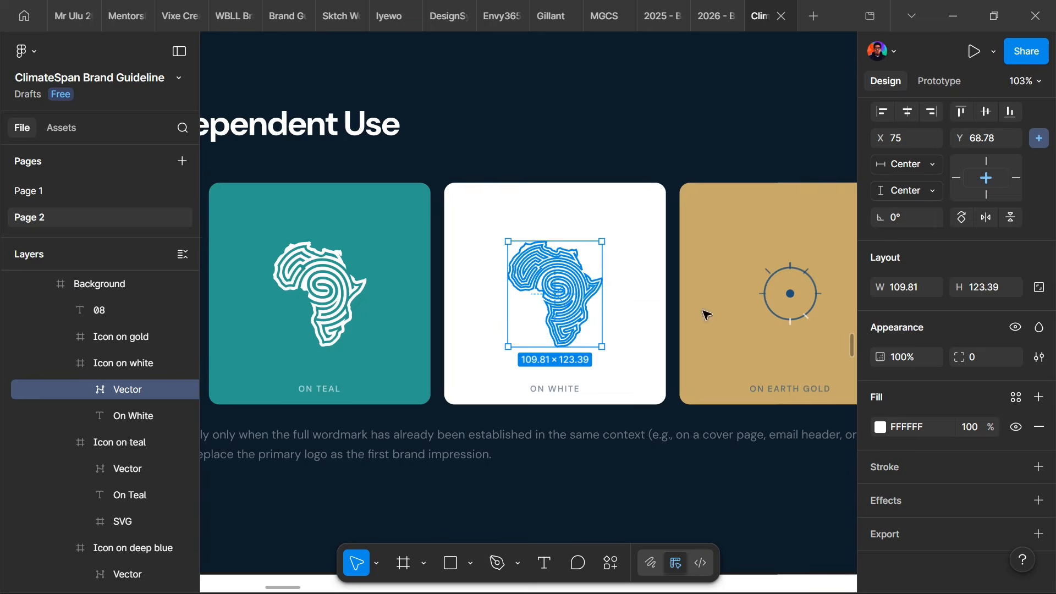
- Recolour the white tile's Africa icon deep blue (1F4E79), sampled from the deep blue tile
left_click(879, 427)
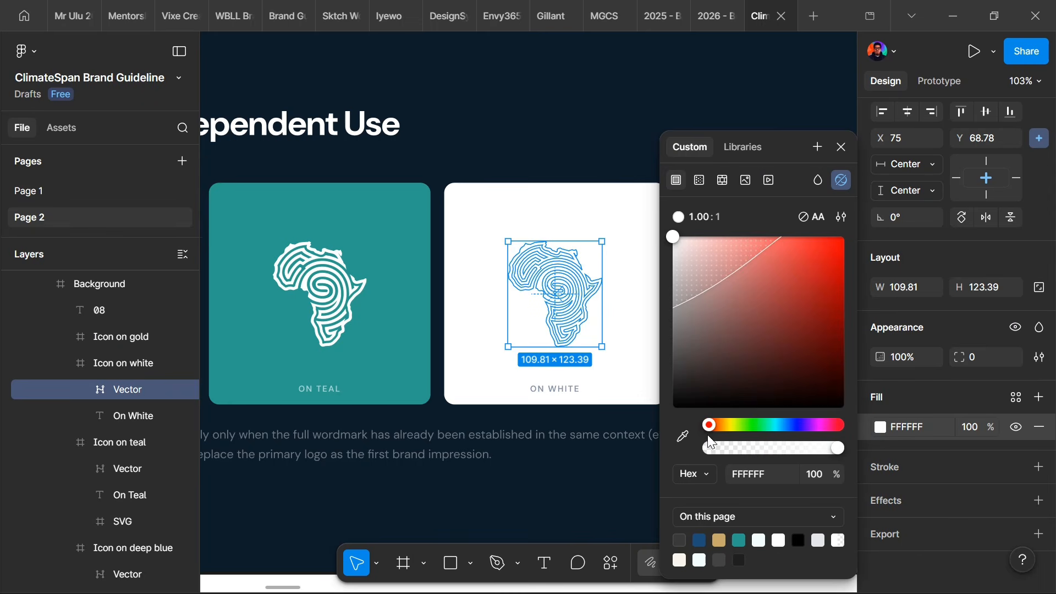
left_click(684, 437)
scroll(561, 309, "down", 5)
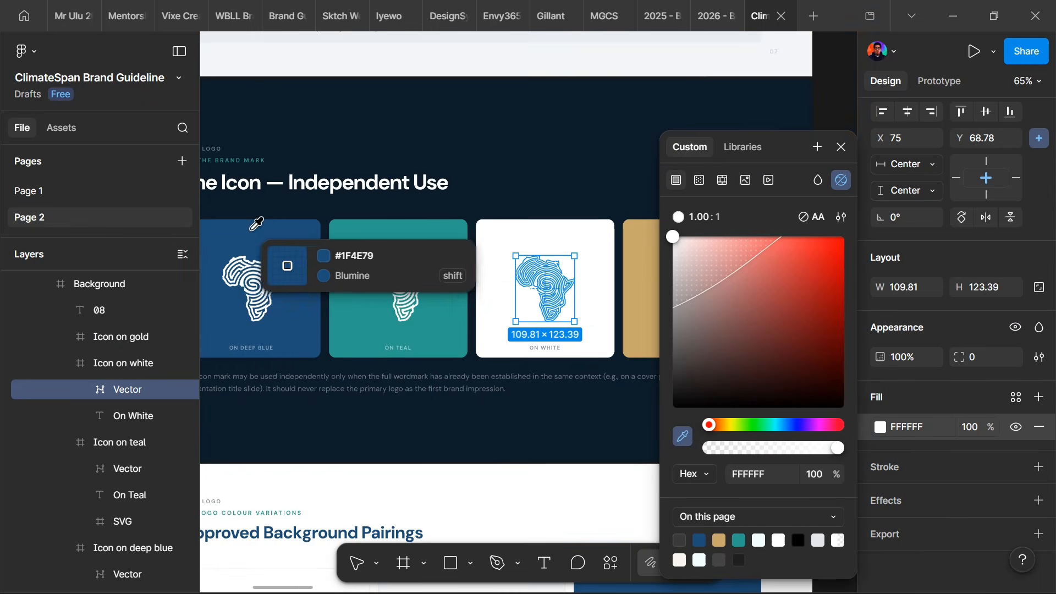
left_click(275, 222)
left_click(569, 178)
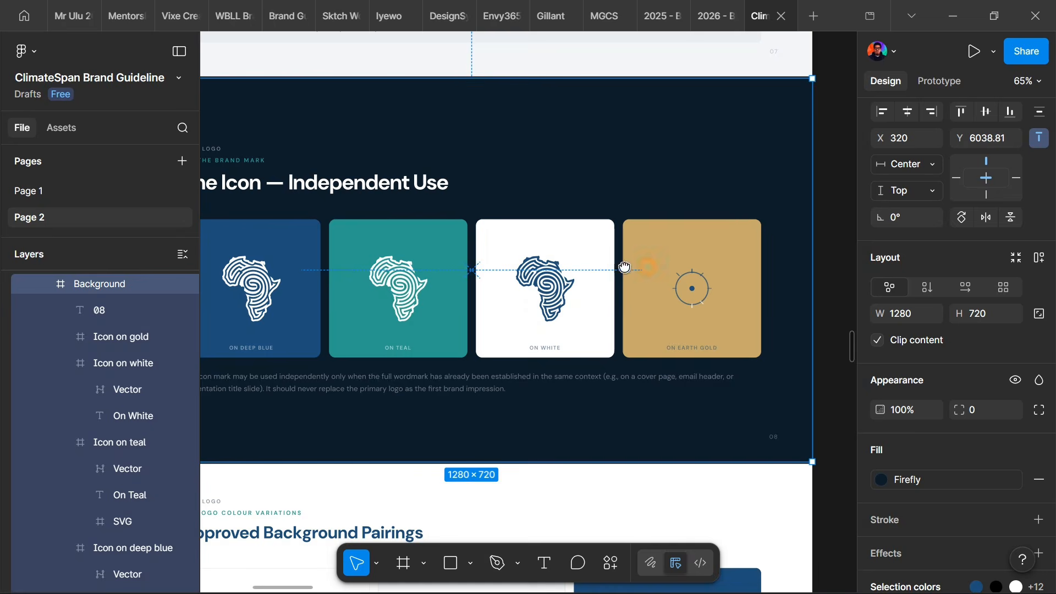
- Copy the Africa icon onto the gold tile, delete its circle placeholder, and centre the icon
left_click_drag(624, 266, 533, 267)
scroll(588, 270, "up", 5)
left_click(313, 290, "ctrl")
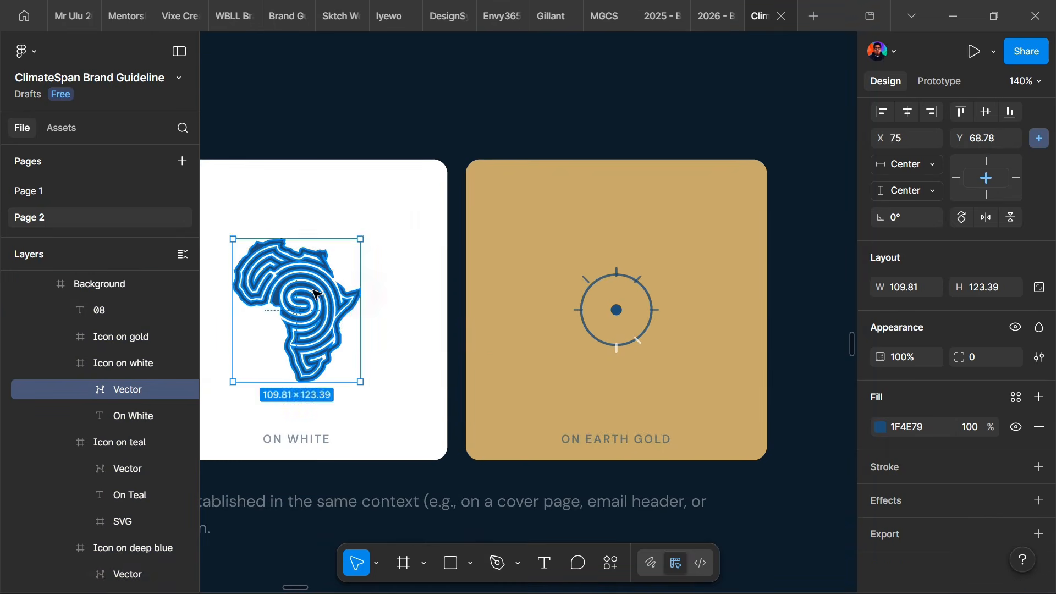
left_click_drag(316, 295, 574, 281, "alt")
left_click(658, 306)
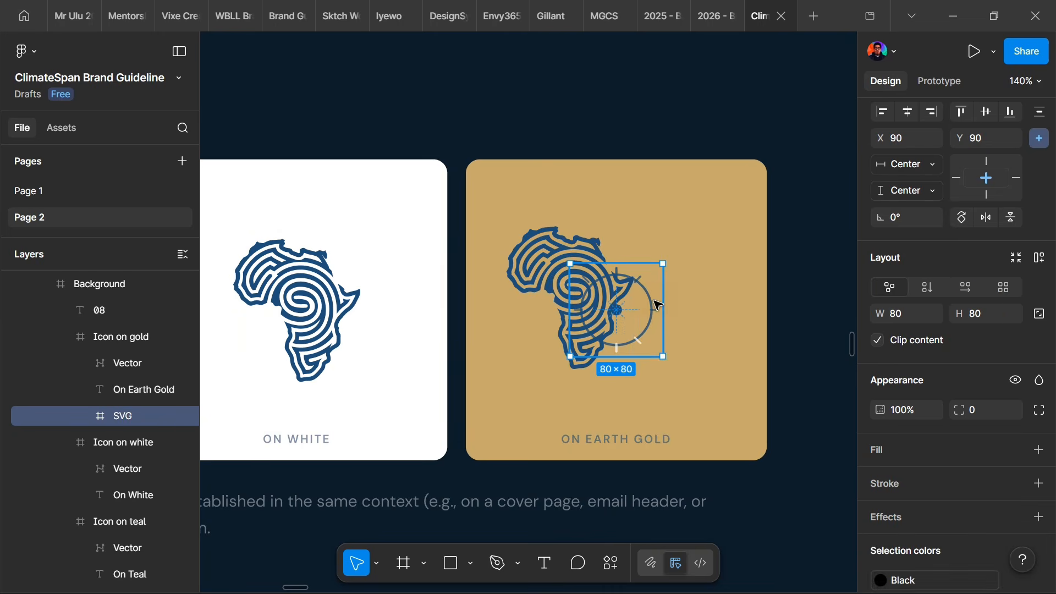
key("Delete")
left_click(591, 290)
key("alt+h")
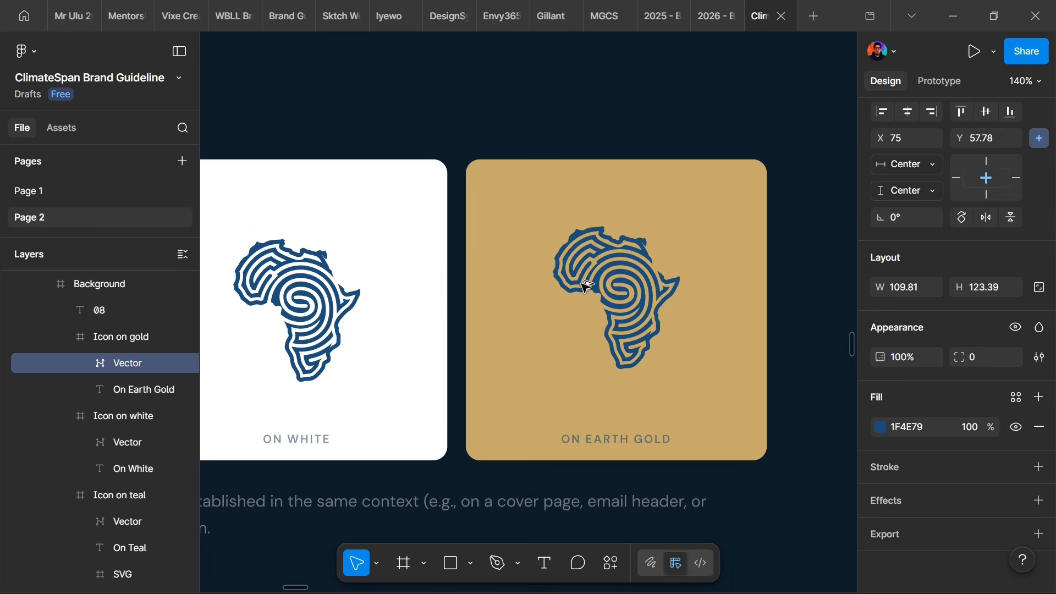
key("alt+v")
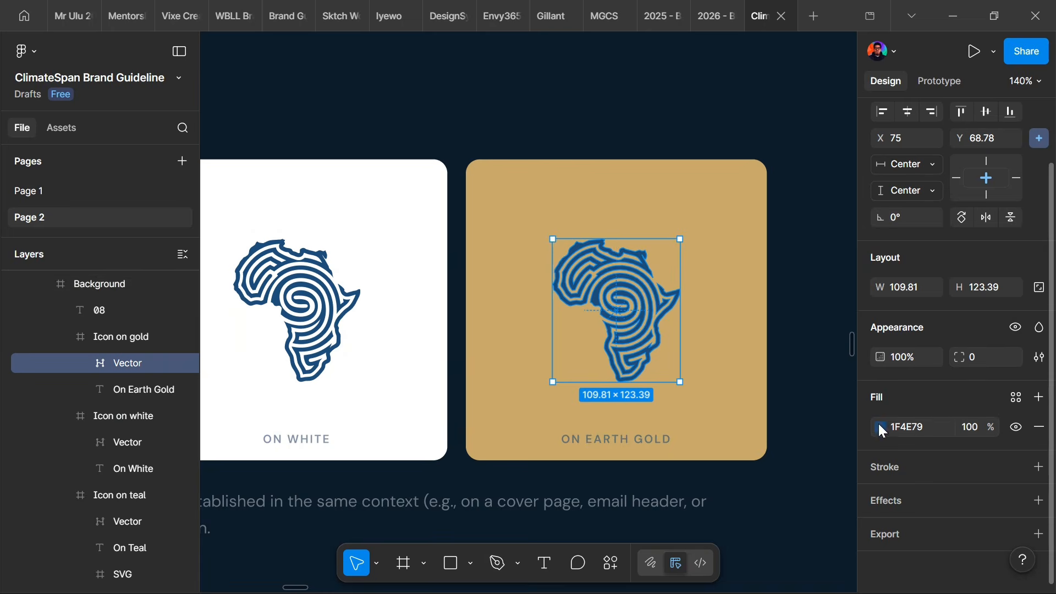
- Set the gold tile's Africa icon fill to white, sampled from the white tile
left_click(880, 427)
left_click(682, 436)
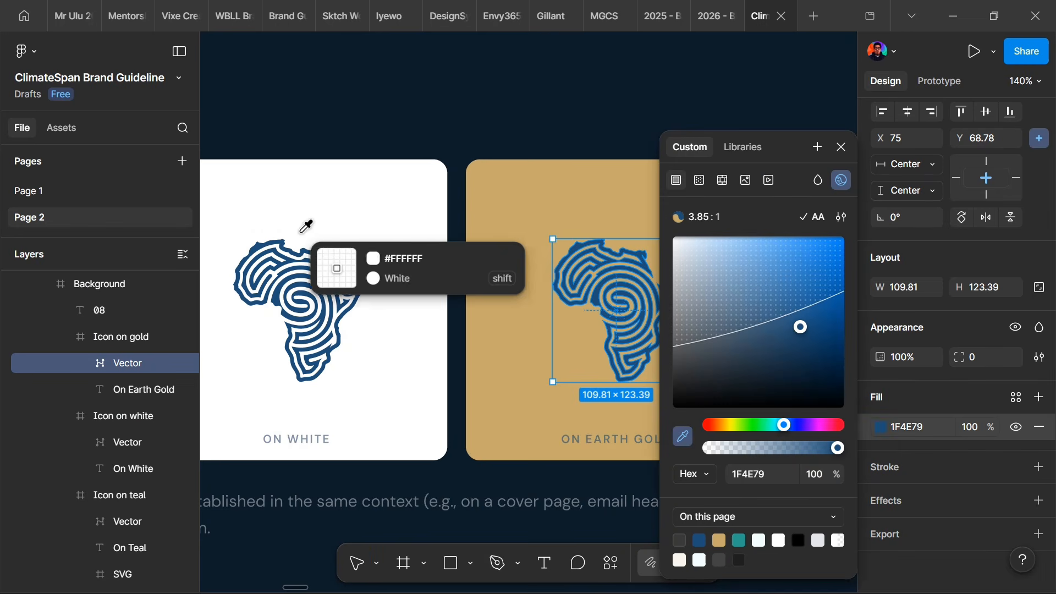
left_click(302, 229)
left_click(551, 129)
scroll(552, 130, "down", 4)
scroll(650, 156, "down", 5)
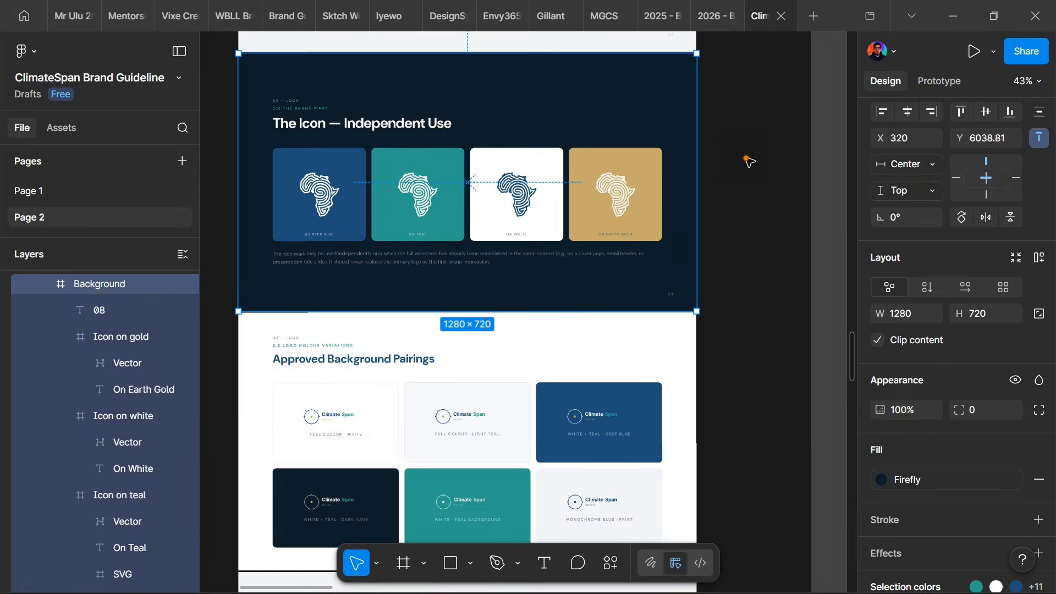
left_click(747, 162)
scroll(418, 237, "down", 3)
scroll(297, 215, "up", 4)
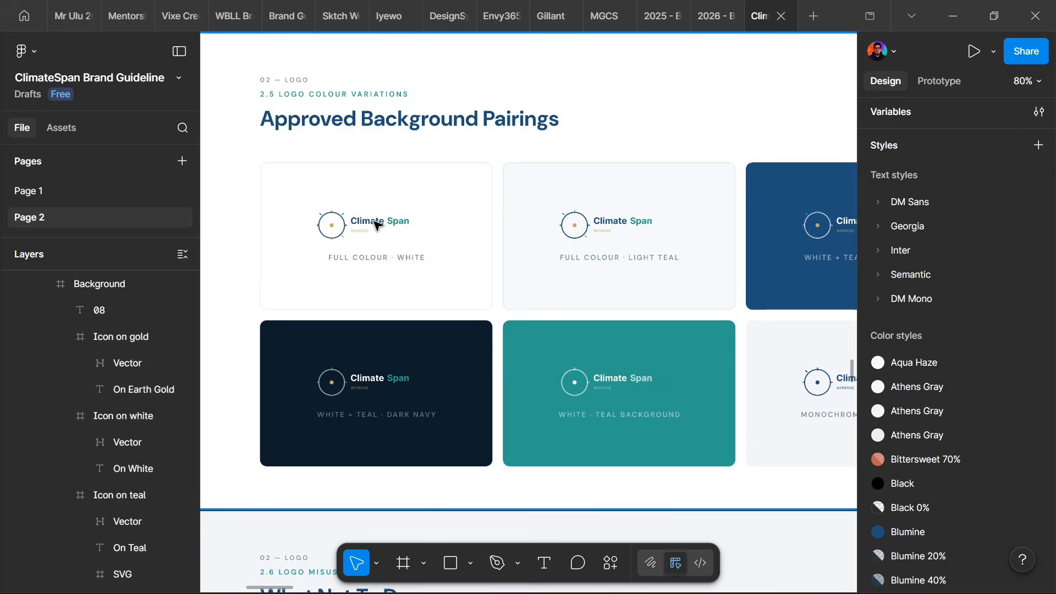
scroll(349, 269, "down", 3)
scroll(377, 233, "up", 5)
scroll(483, 112, "up", 8)
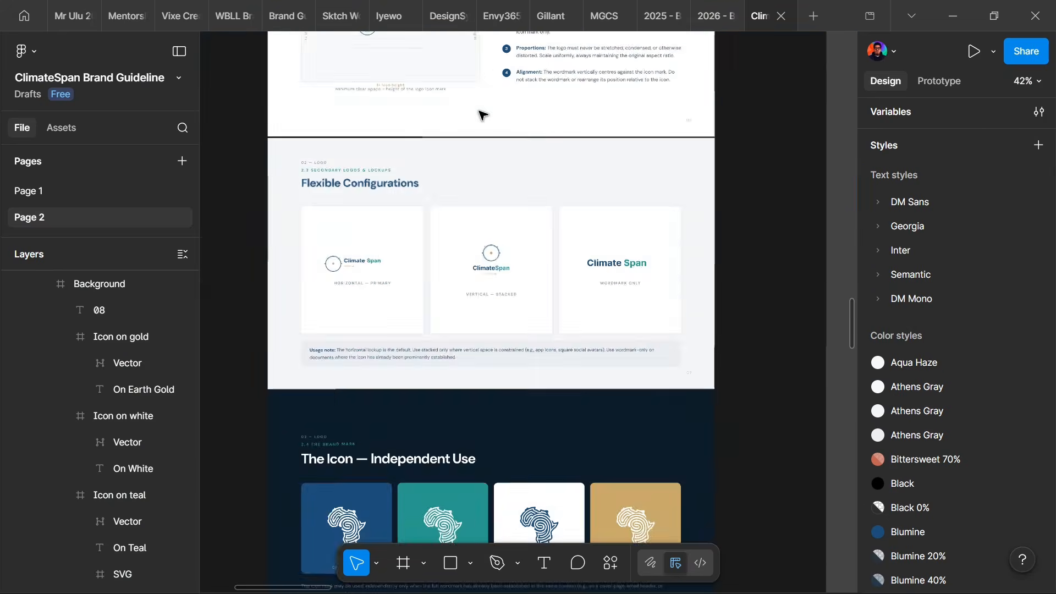
scroll(486, 160, "down", 4)
scroll(412, 264, "down", 5)
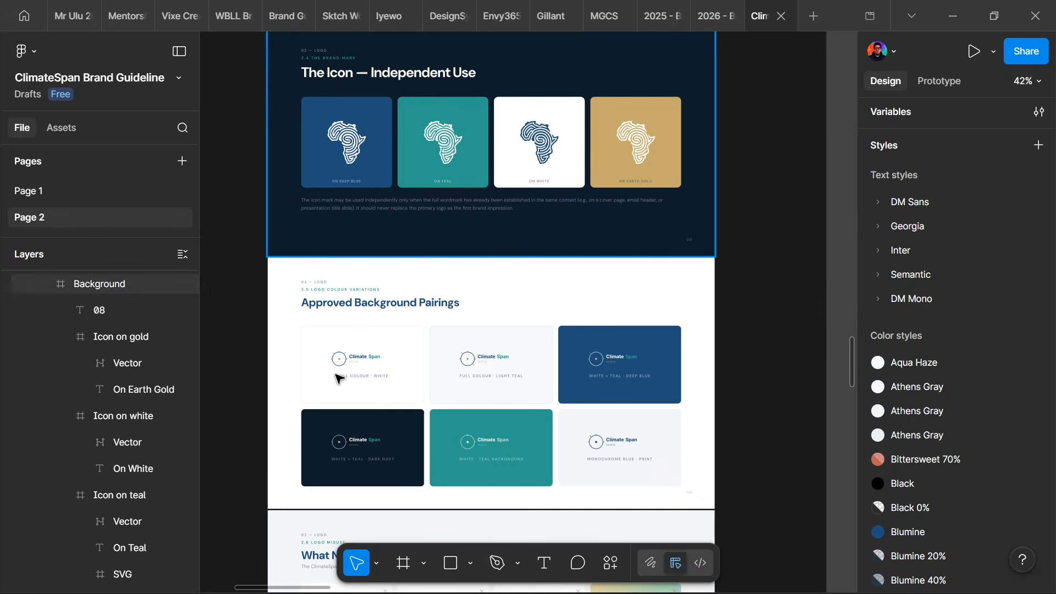
scroll(384, 373, "up", 4)
scroll(450, 278, "down", 2)
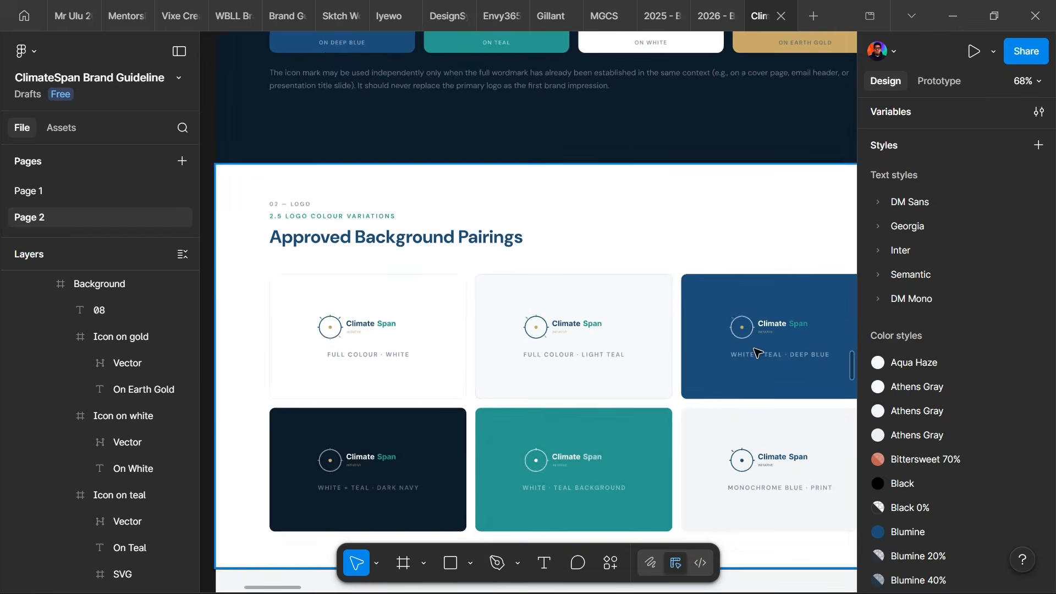
scroll(295, 276, "down", 5)
scroll(548, 258, "down", 2)
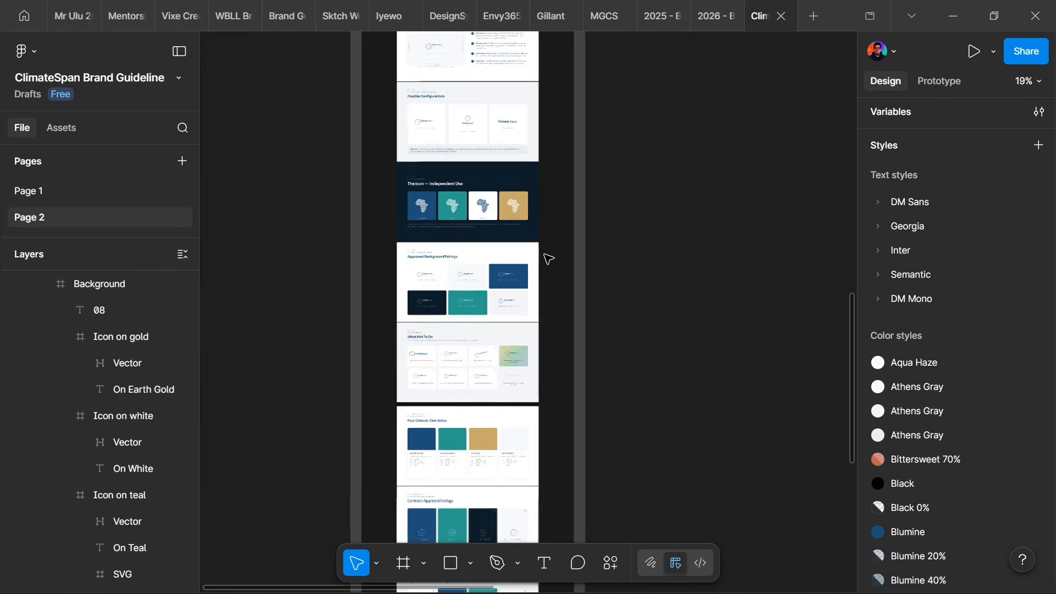
scroll(532, 252, "down", 10)
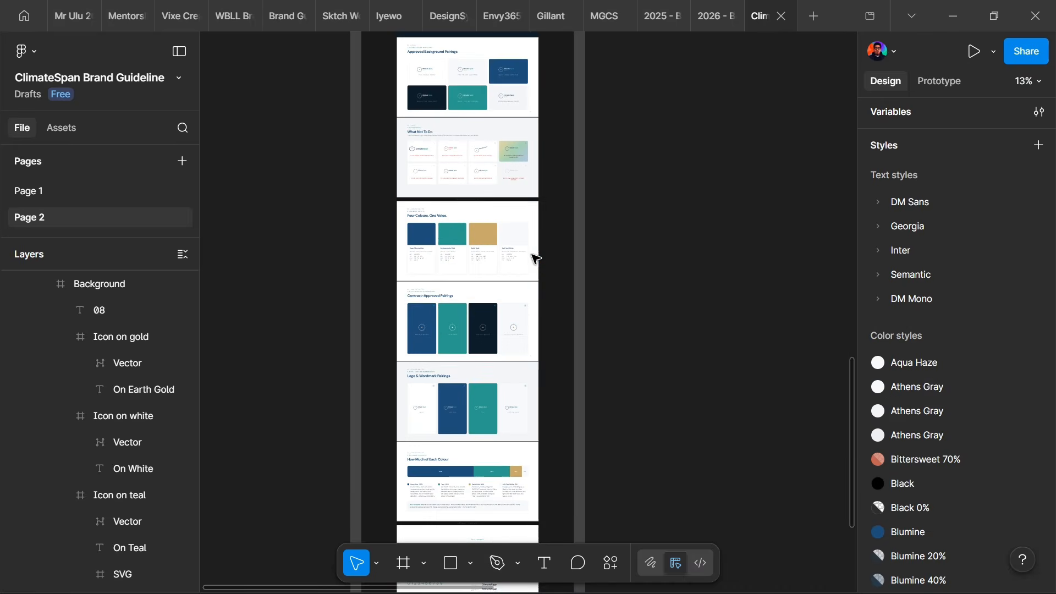
scroll(451, 79, "up", 3)
scroll(450, 80, "up", 5)
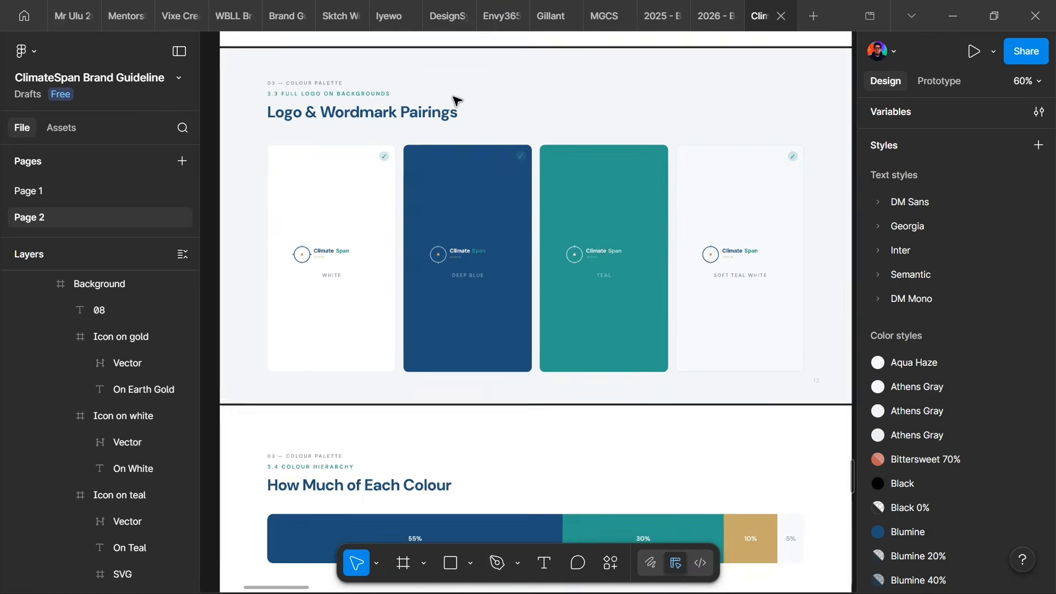
scroll(456, 99, "down", 3)
scroll(500, 194, "down", 8)
scroll(500, 194, "down", 2)
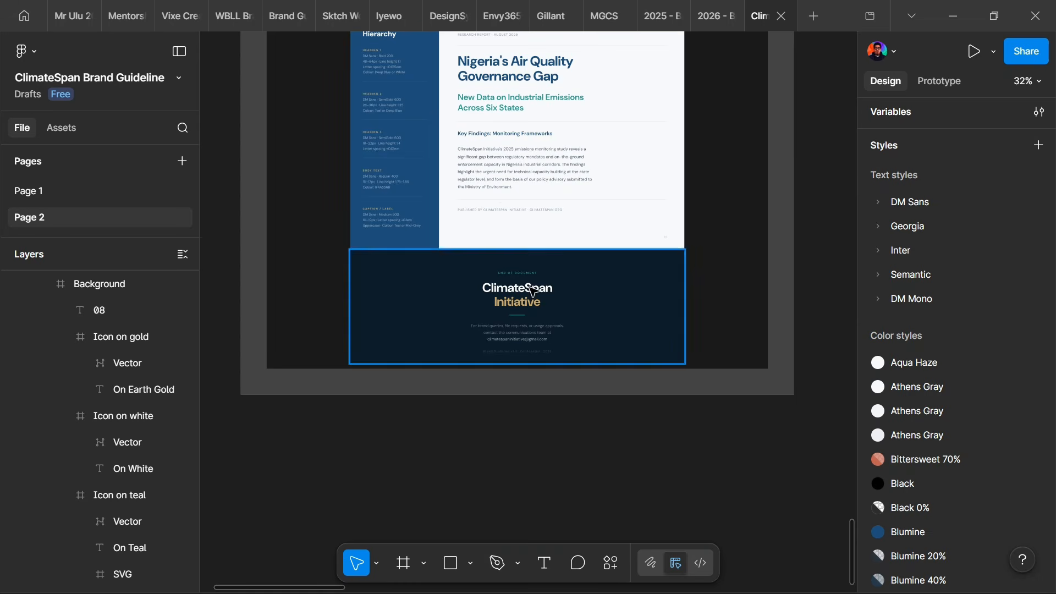
scroll(631, 265, "up", 4)
left_click(614, 241)
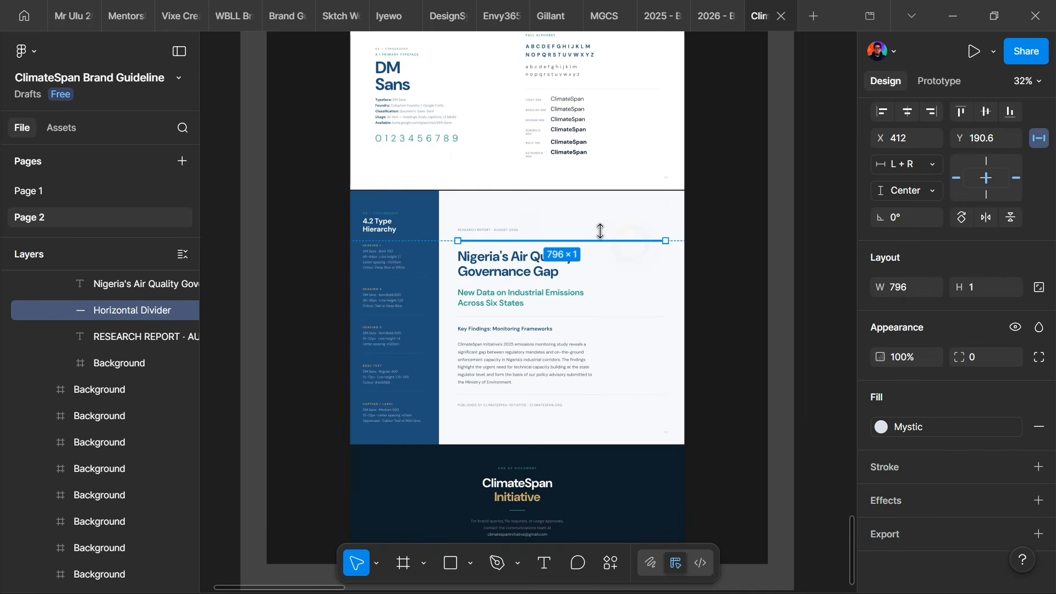
left_click(542, 214)
scroll(537, 217, "down", 3)
left_click(586, 122)
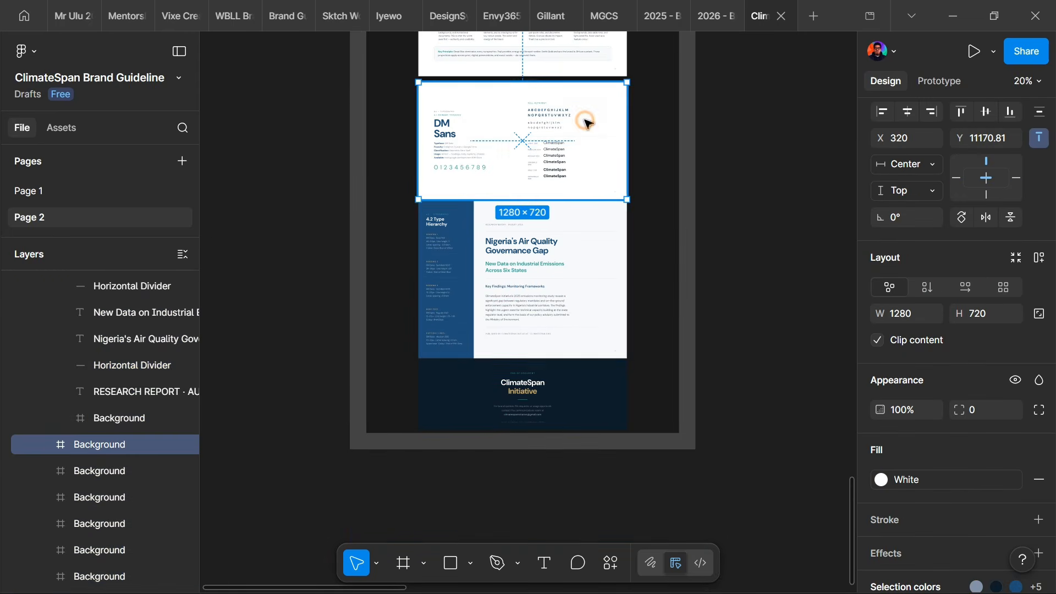
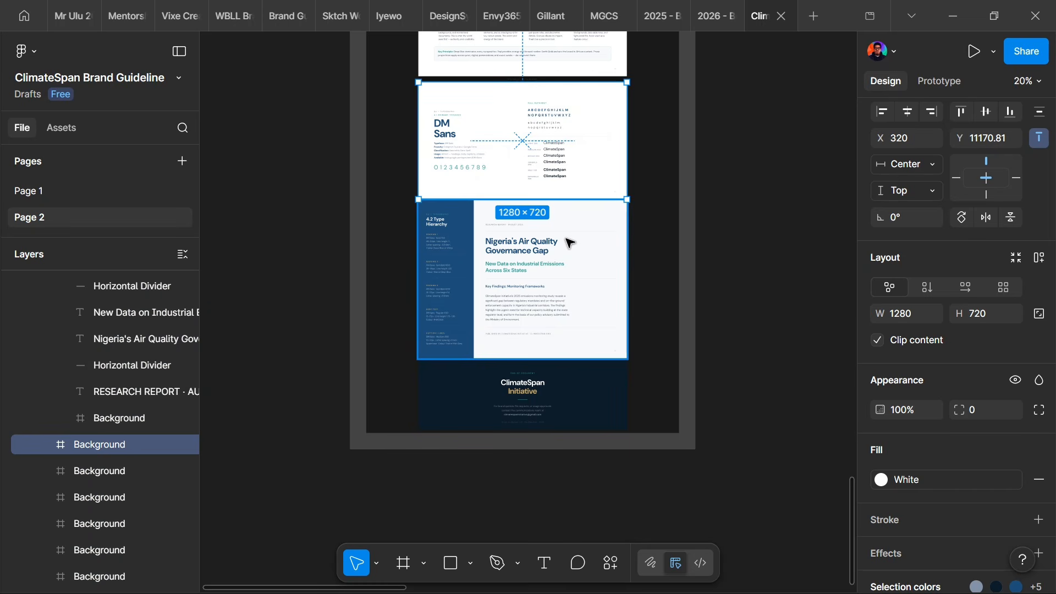
- Scroll to the Clear Space slide and select its paragraph's parent frame
scroll(569, 242, "up", 15)
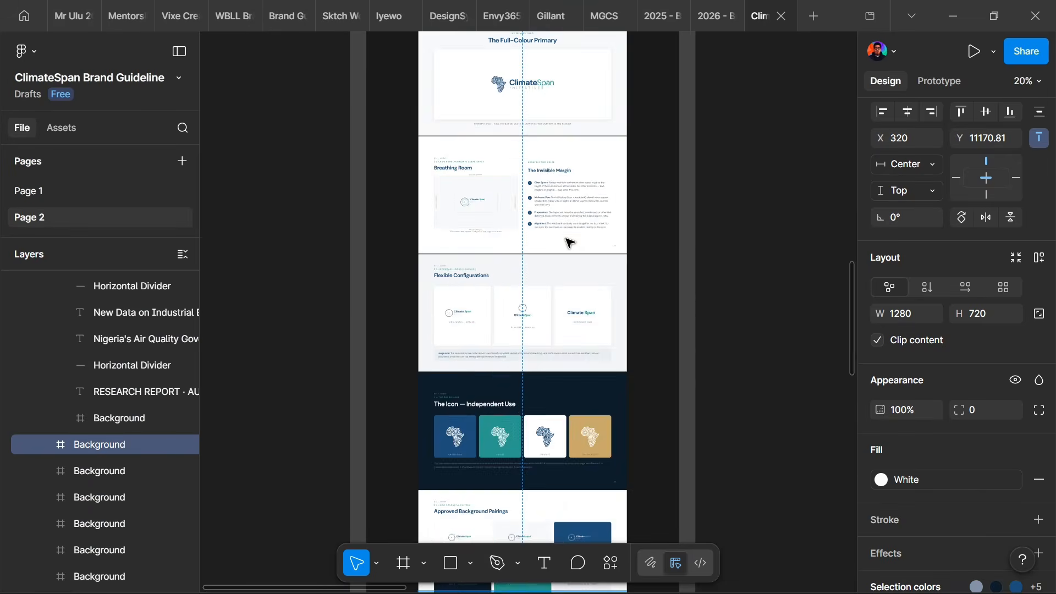
scroll(533, 447, "up", 5)
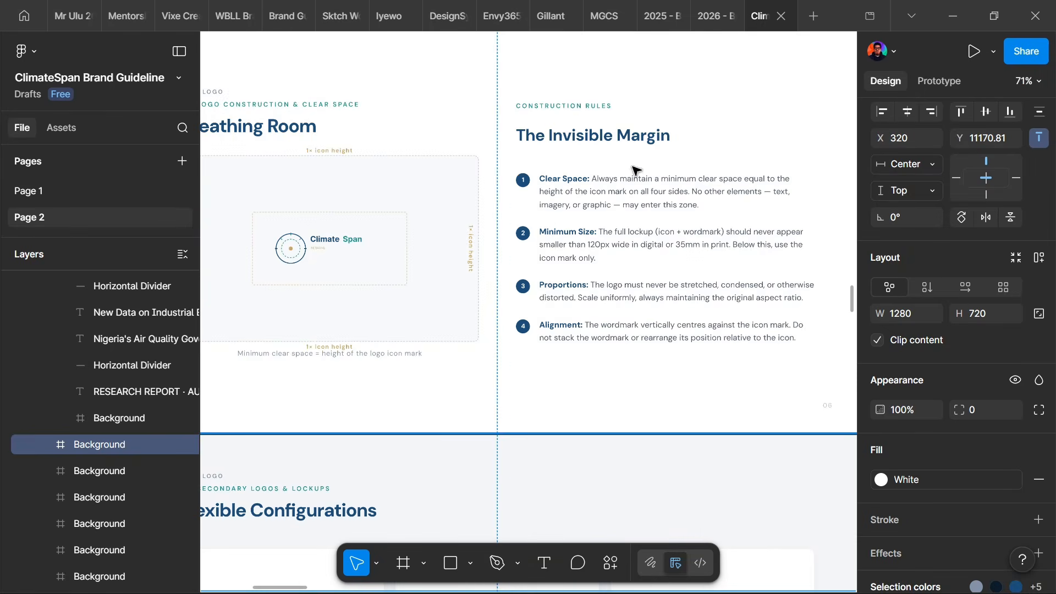
scroll(678, 190, "up", 3)
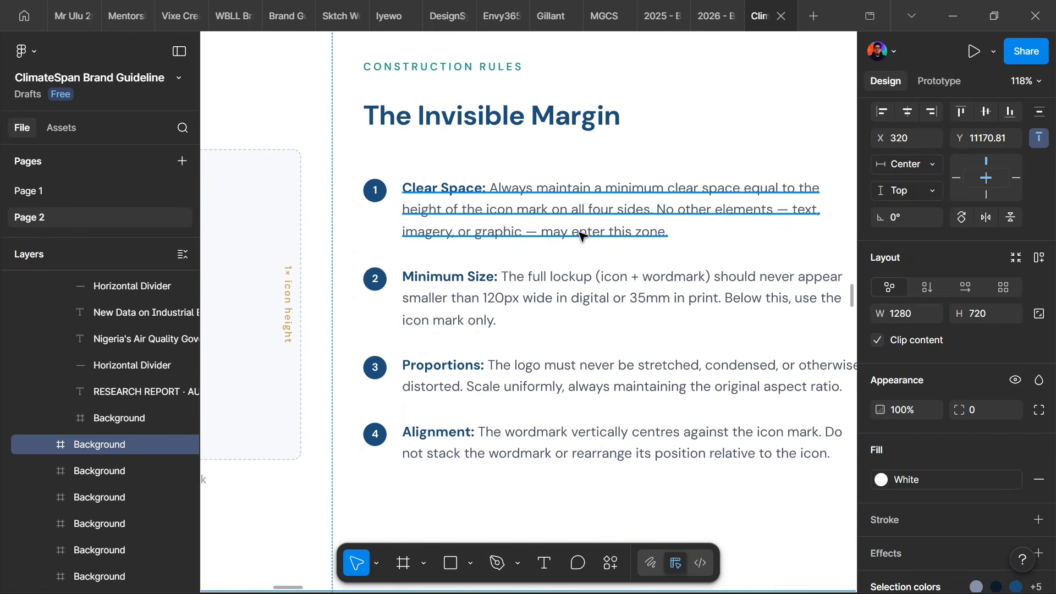
scroll(583, 236, "up", 3)
scroll(548, 240, "down", 3)
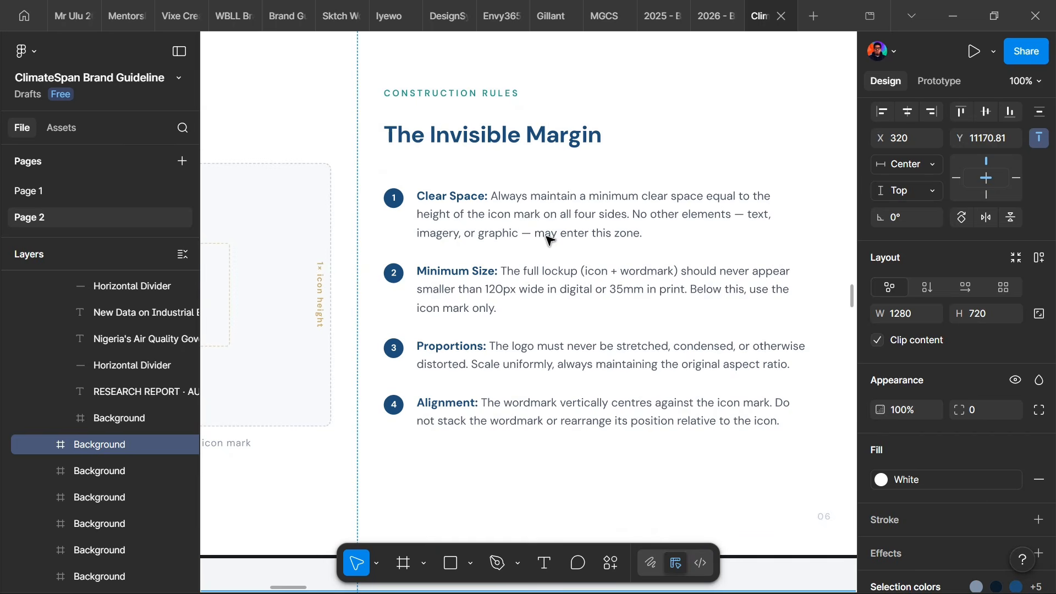
scroll(561, 226, "down", 3)
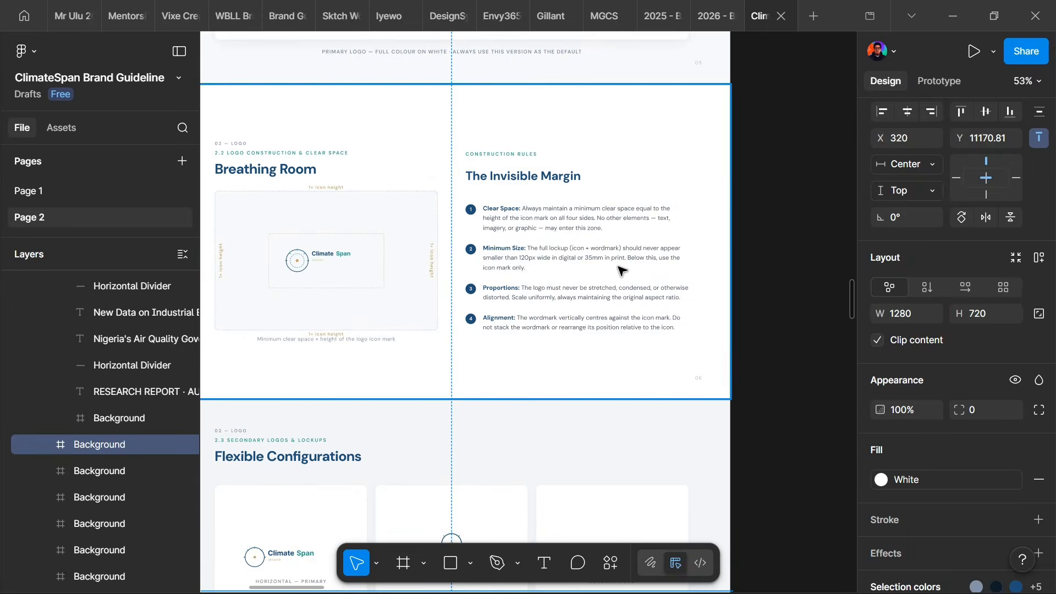
scroll(620, 269, "down", 3)
scroll(566, 237, "up", 6)
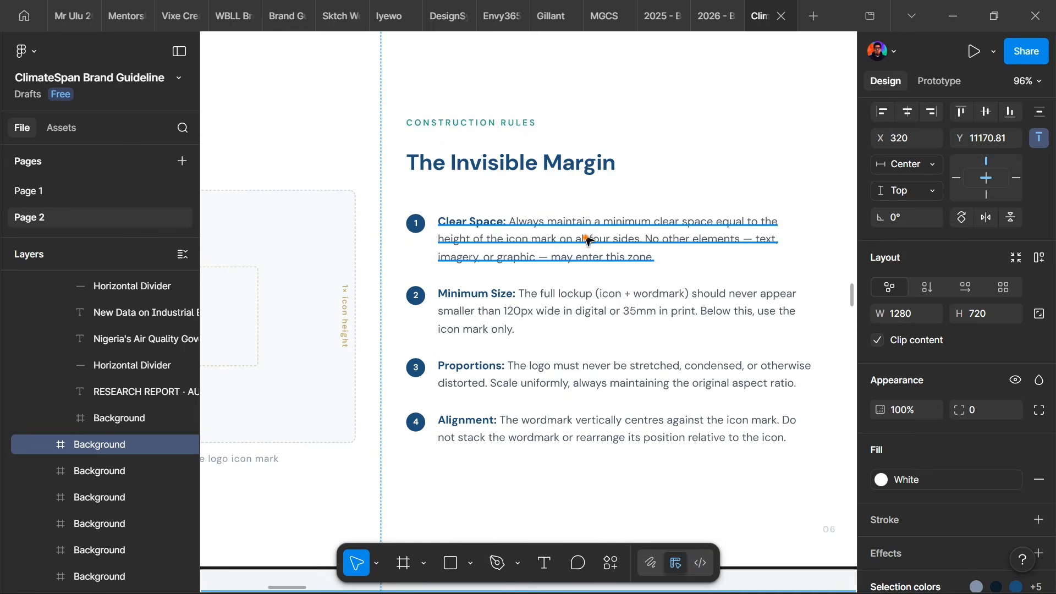
left_click(588, 241)
key("Escape")
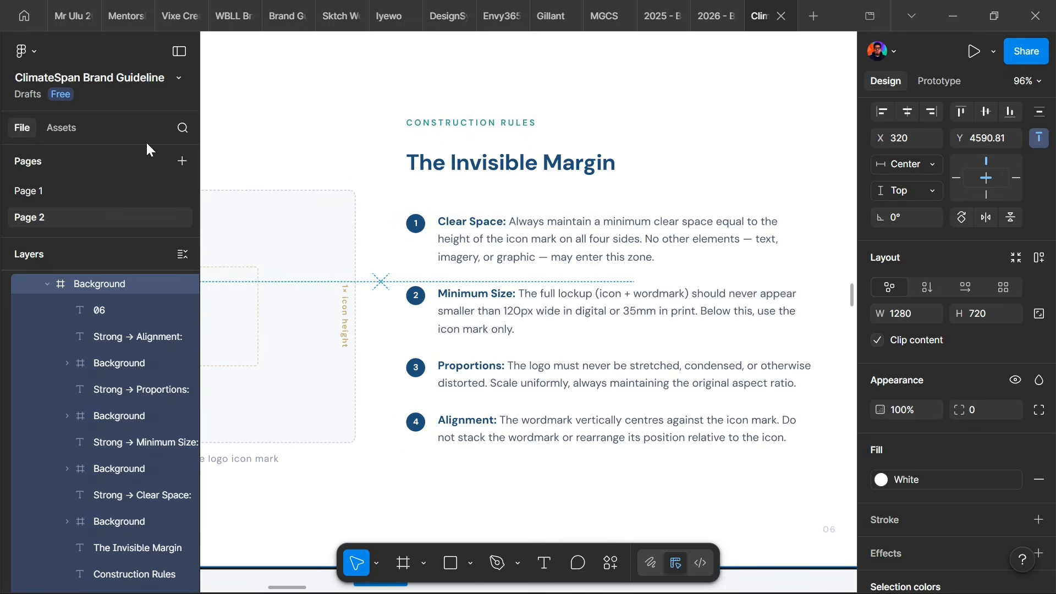
- Search the layers for '-' in find-and-replace mode, with ',' as the replacement
left_click(180, 129)
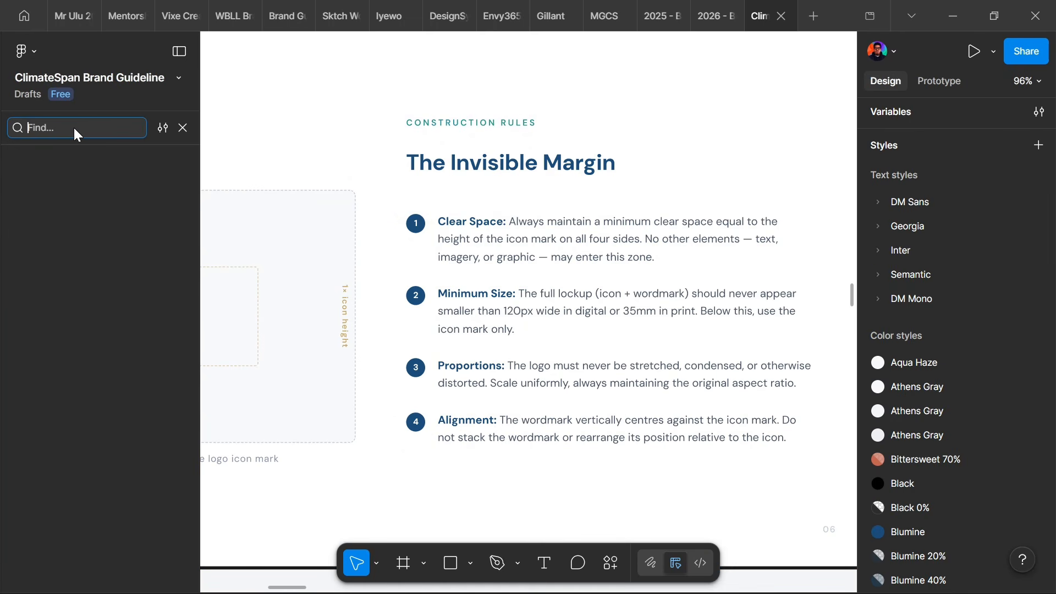
type("_")
key("BackSpace")
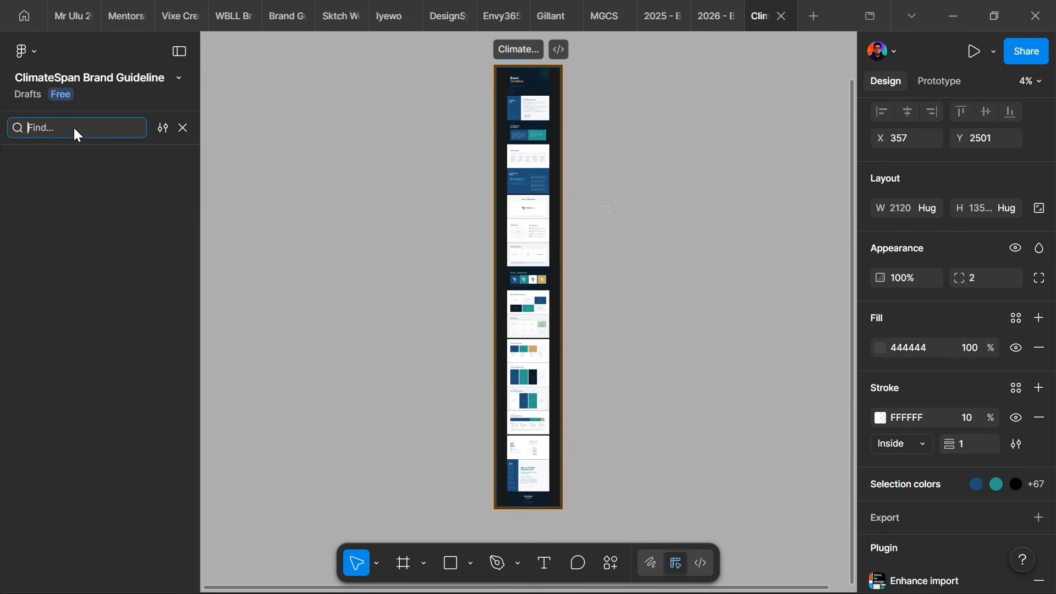
type("-")
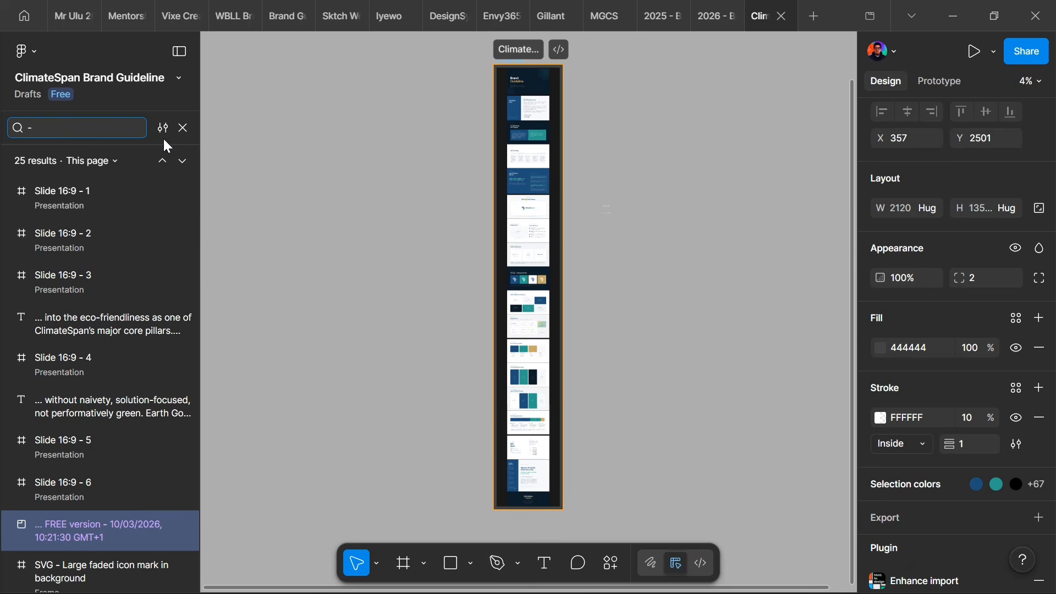
left_click(163, 128)
left_click(196, 179)
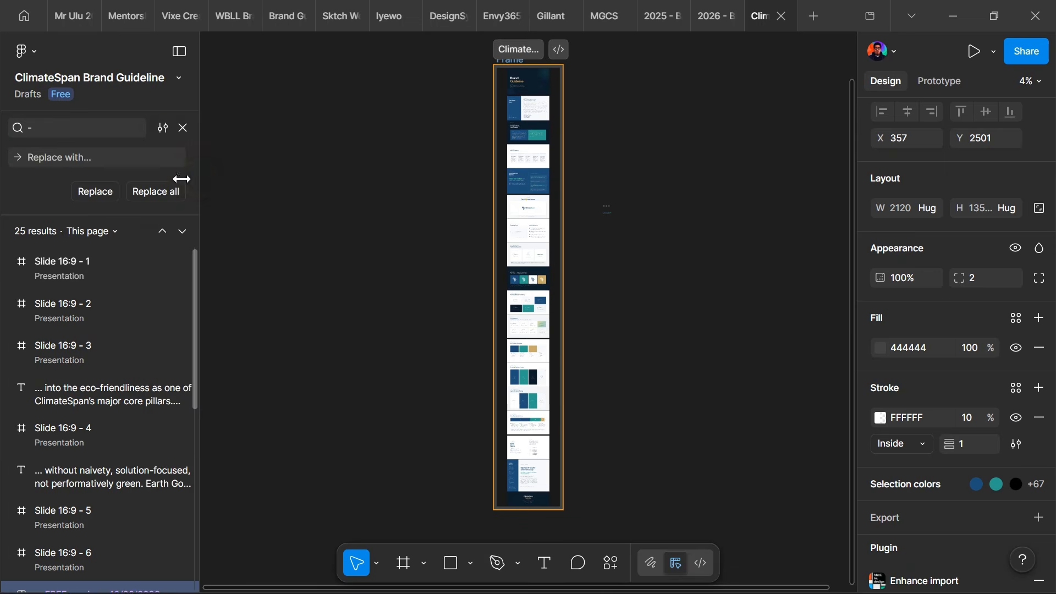
left_click(62, 149)
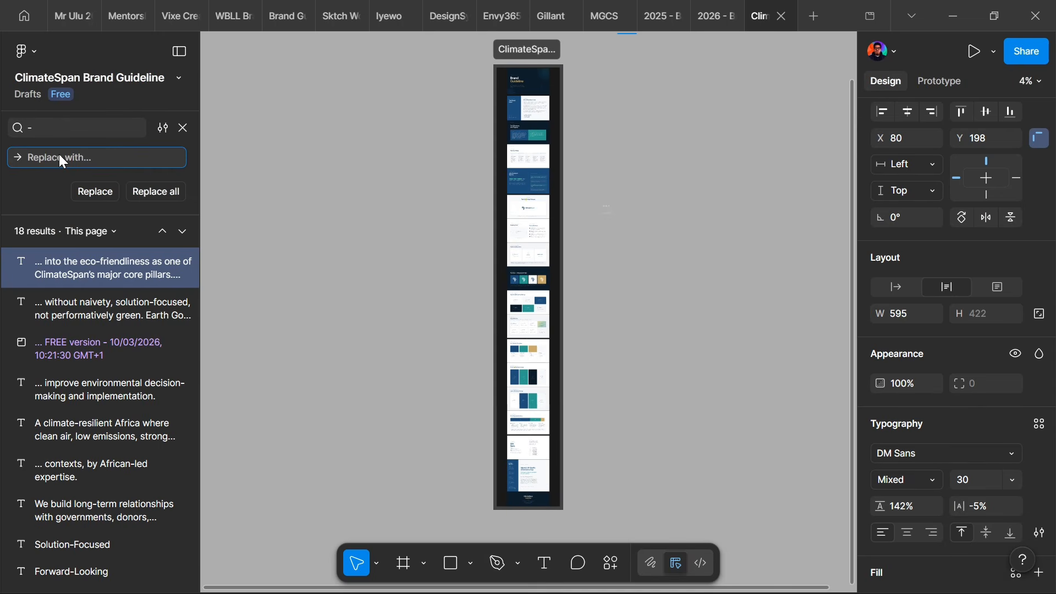
type(",")
- Replace all 18 hyphen matches with commas, then undo so the hyphens return
scroll(547, 214, "up", 2)
scroll(548, 217, "up", 10)
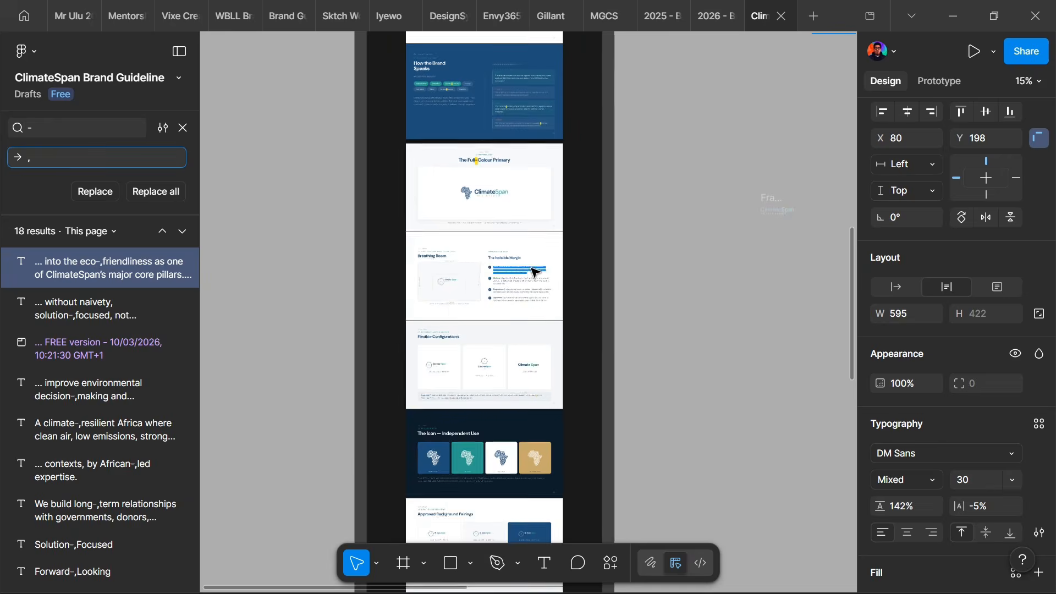
scroll(528, 306, "up", 3)
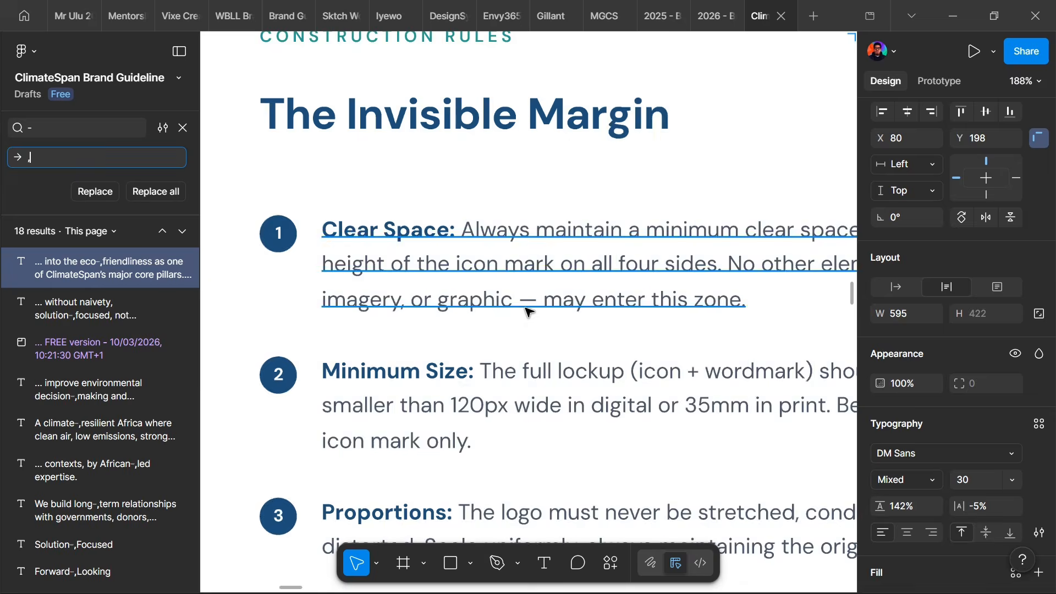
scroll(599, 306, "down", 6)
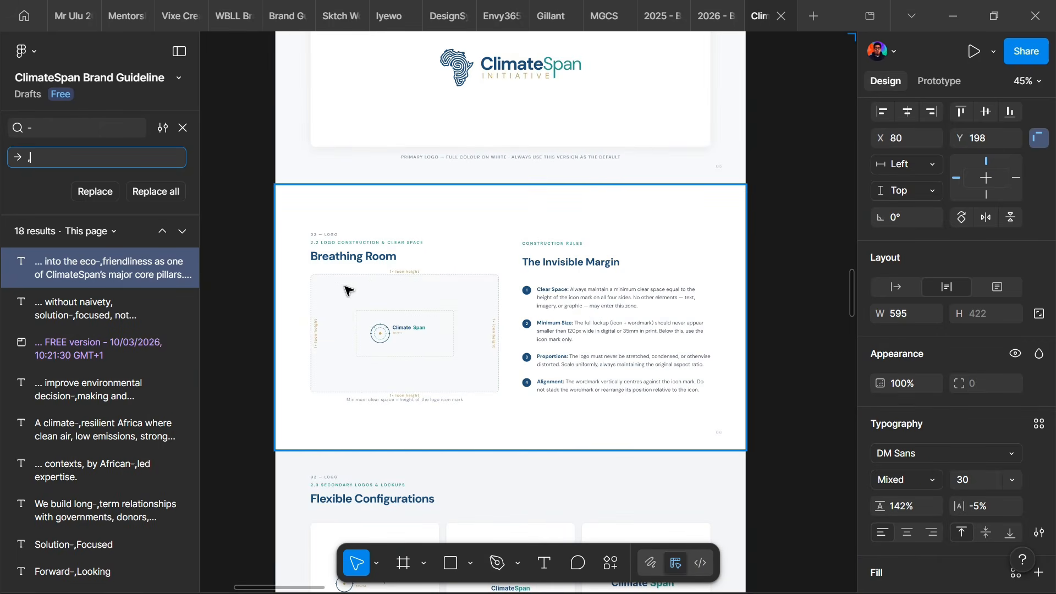
scroll(509, 384, "down", 2)
scroll(523, 389, "up", 5)
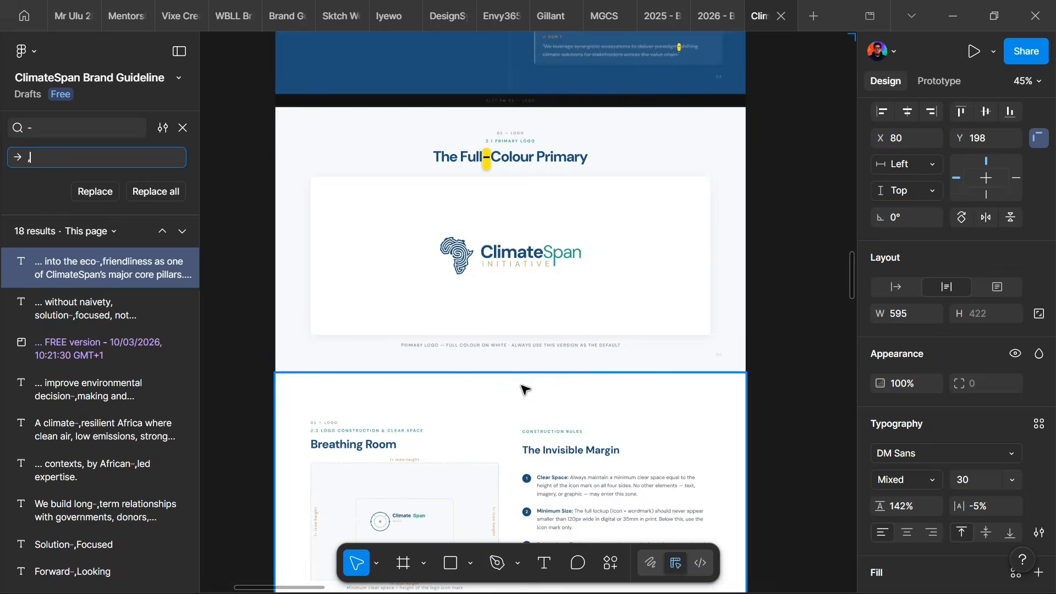
scroll(463, 383, "up", 3)
scroll(463, 383, "up", 5)
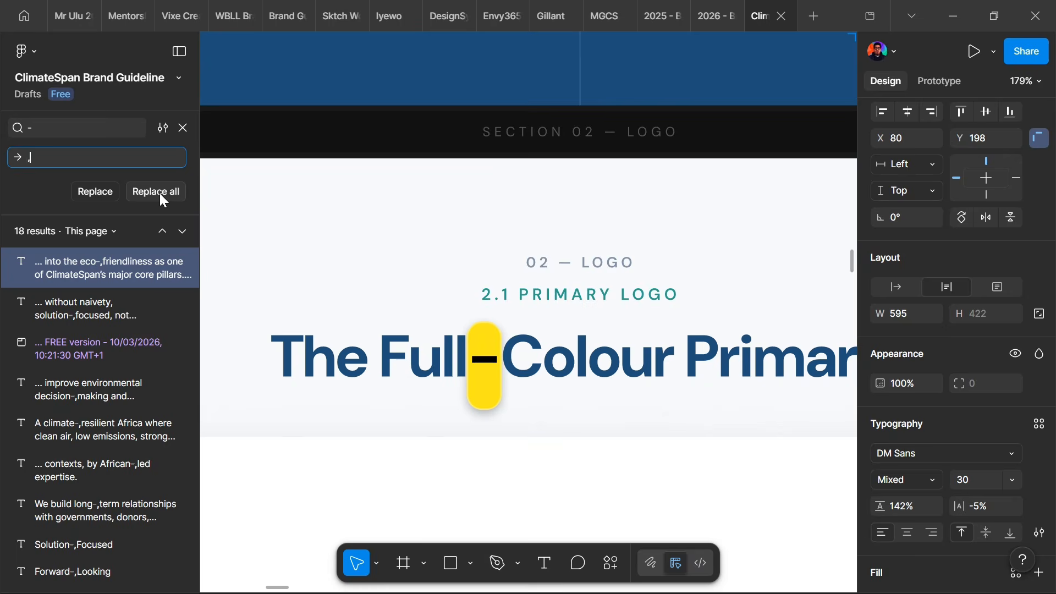
left_click(159, 193)
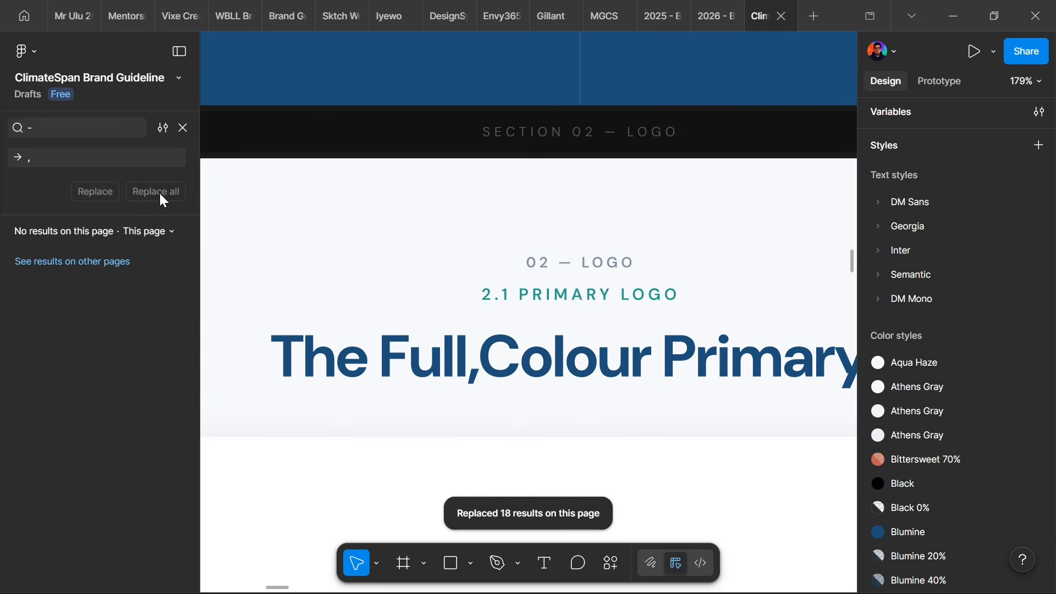
key("ctrl+z")
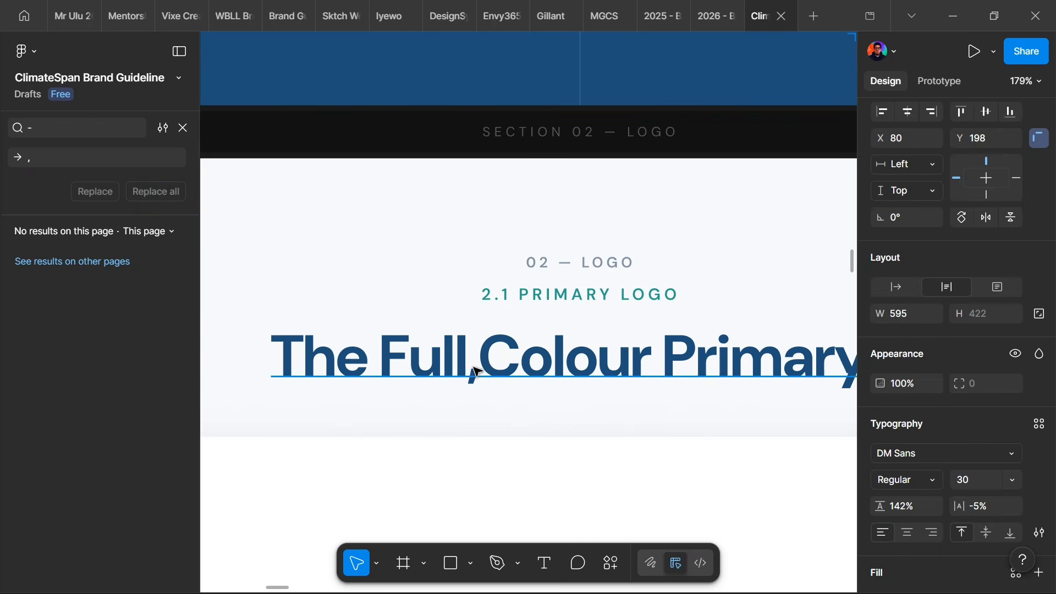
key("ctrl+z")
- Clear the selection and close the find-and-replace search
scroll(572, 319, "down", 10)
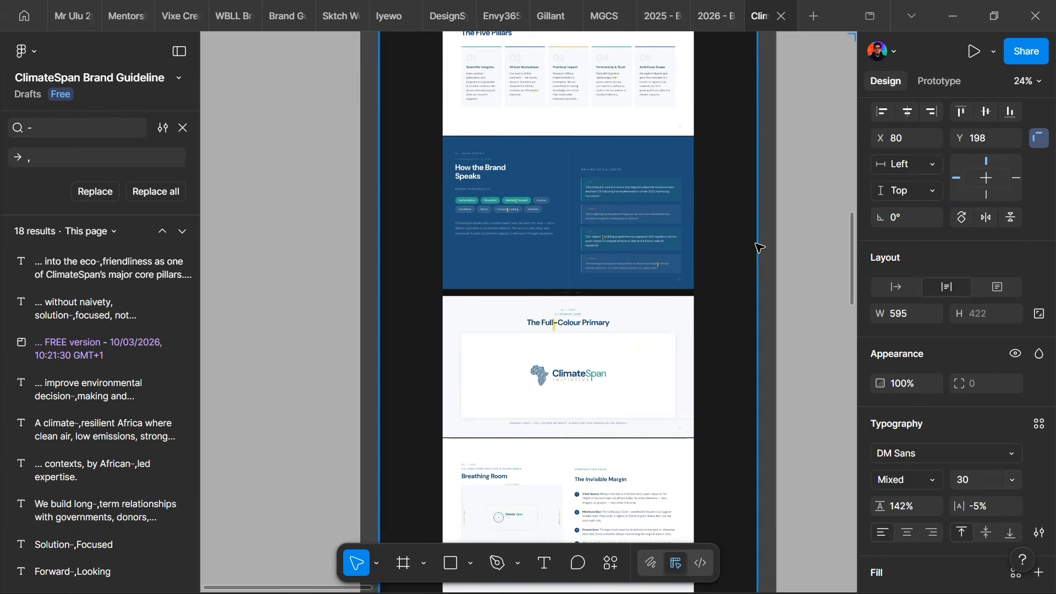
left_click(785, 220)
scroll(424, 226, "down", 3)
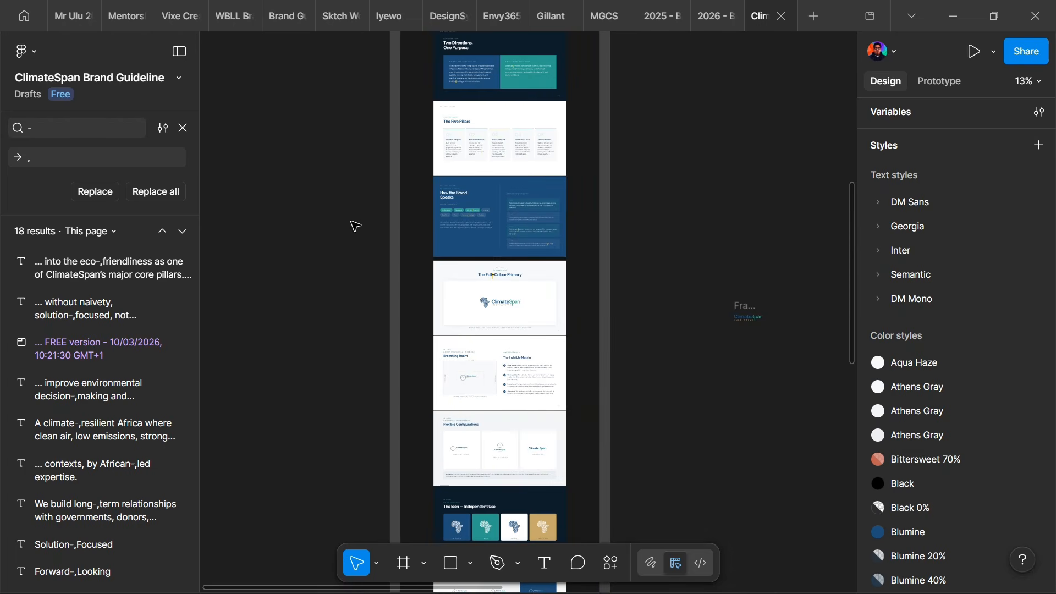
left_click(182, 128)
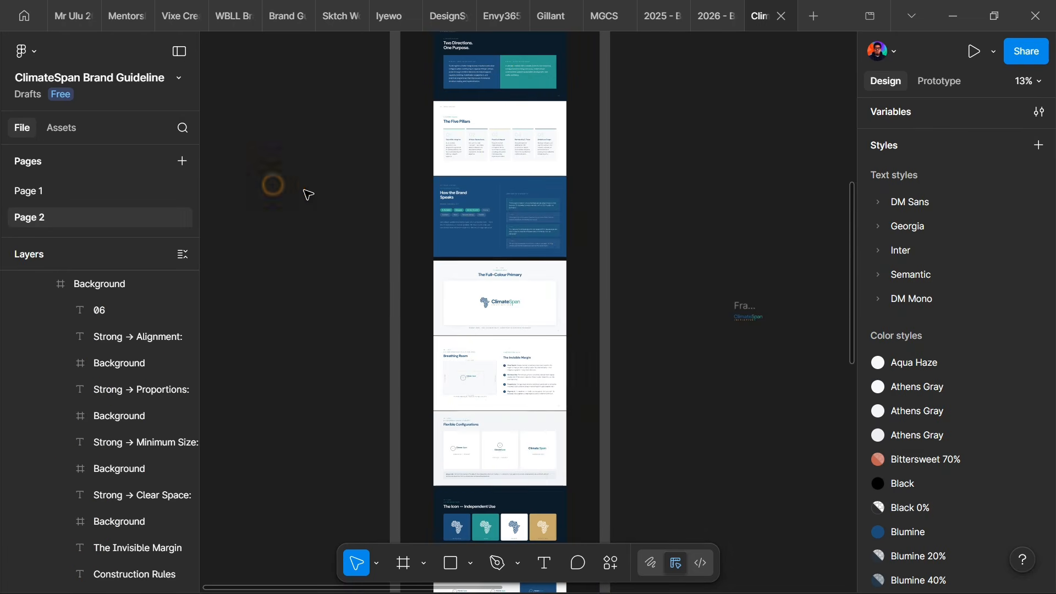
- Browse the slides, including 'Breathing Room' and 'Flexible Configurations'
scroll(492, 235, "up", 1)
scroll(492, 234, "up", 5)
scroll(492, 235, "down", 5)
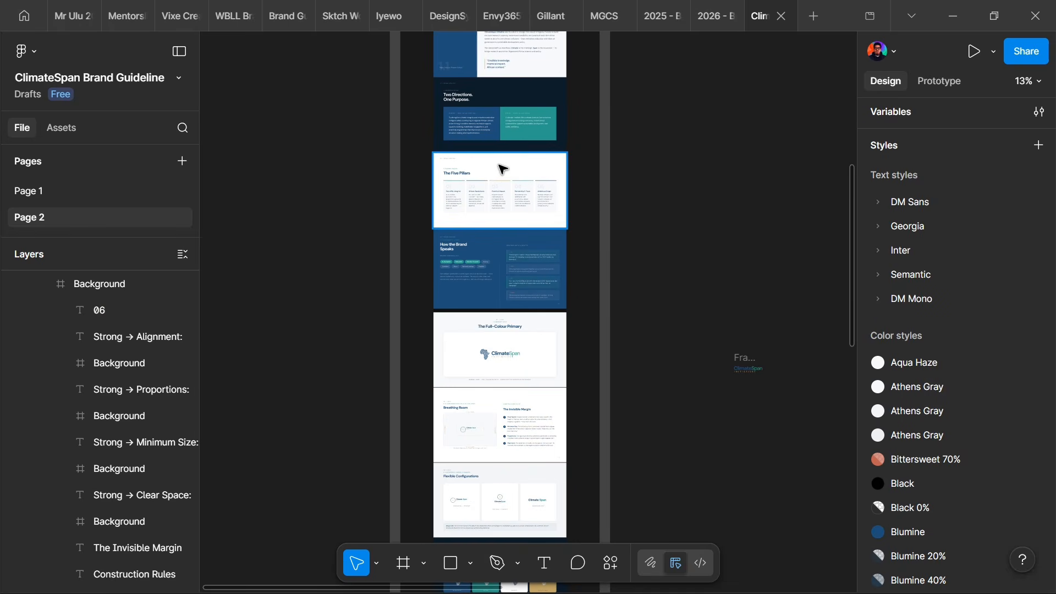
scroll(501, 168, "up", 5)
scroll(501, 168, "down", 9)
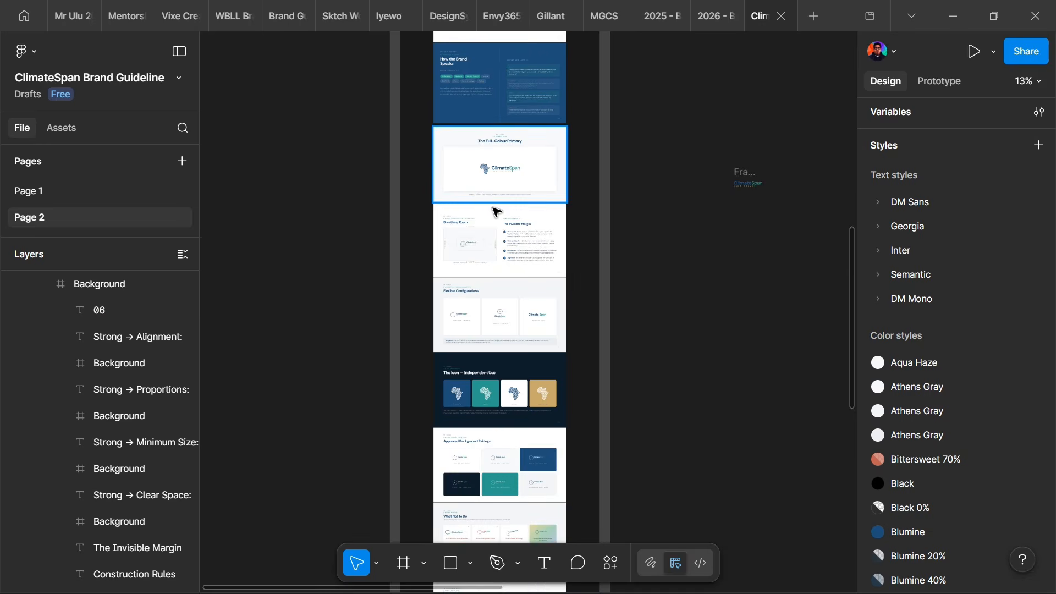
scroll(497, 257, "up", 5)
scroll(495, 330, "down", 3)
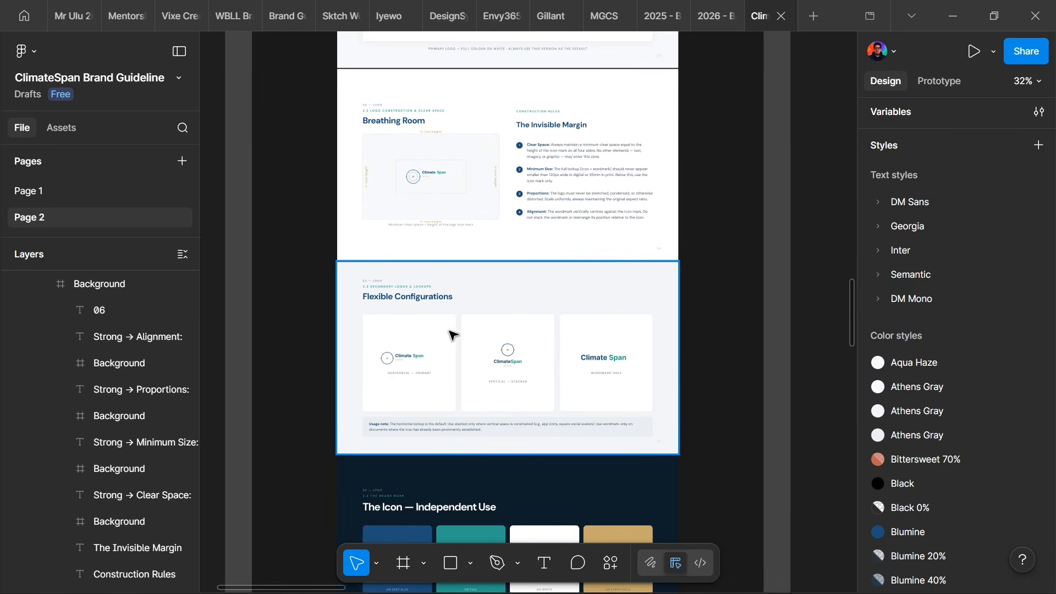
scroll(440, 315, "down", 2)
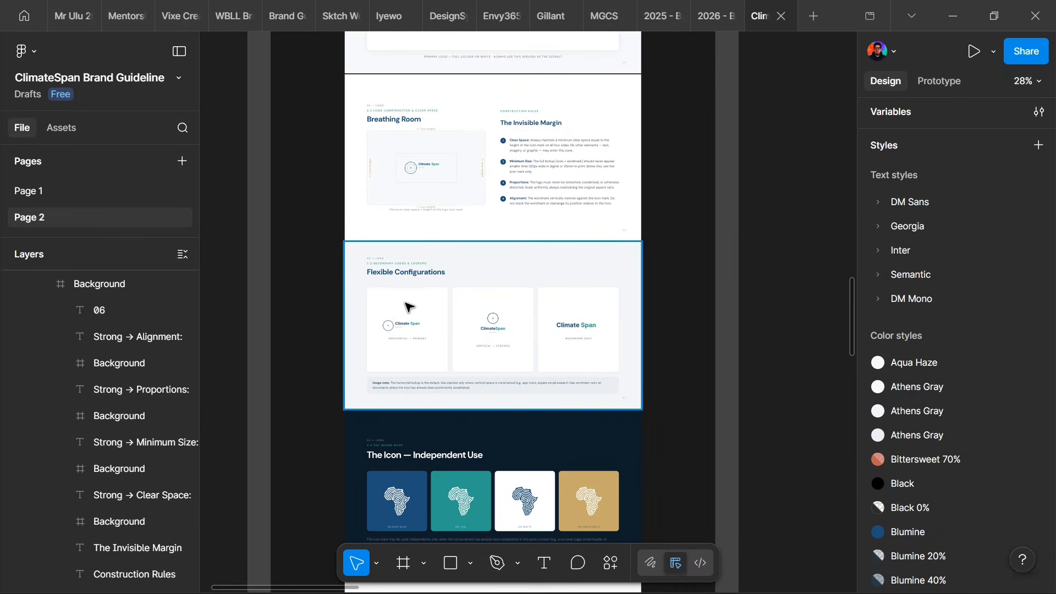
scroll(408, 302, "down", 3)
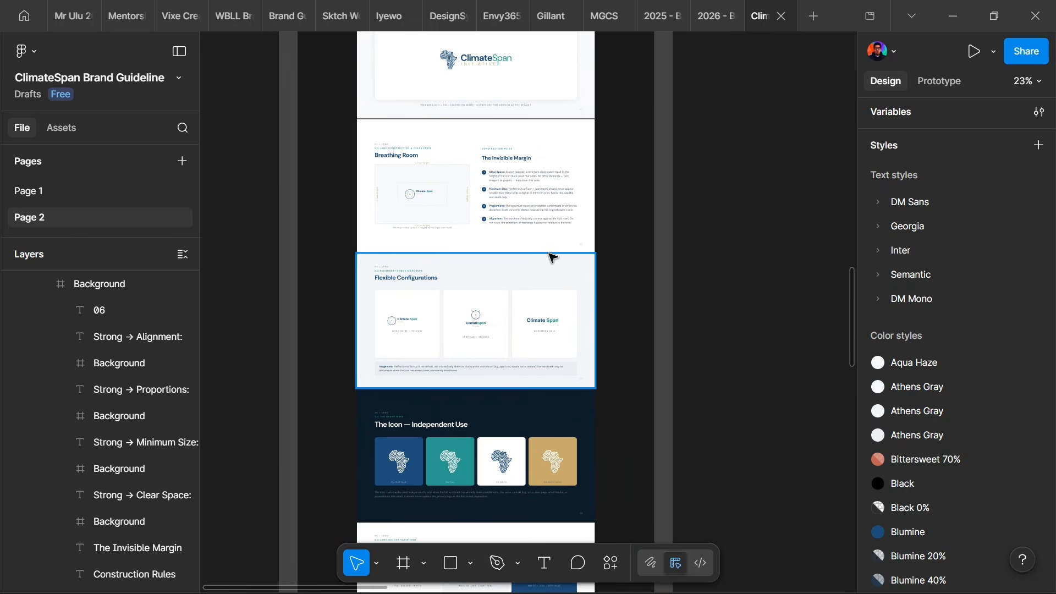
mouse_move(632, 7)
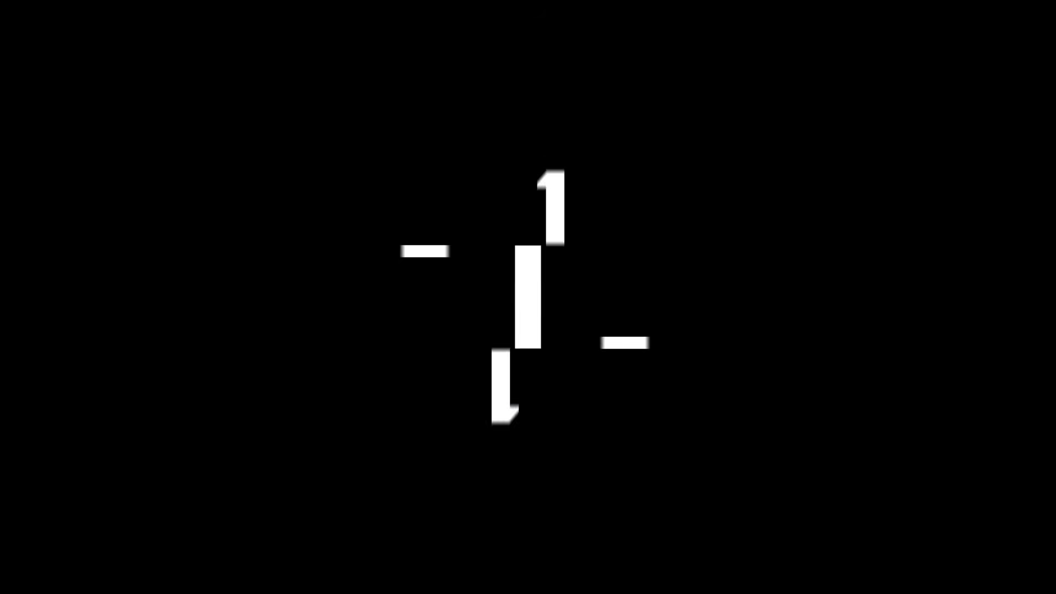